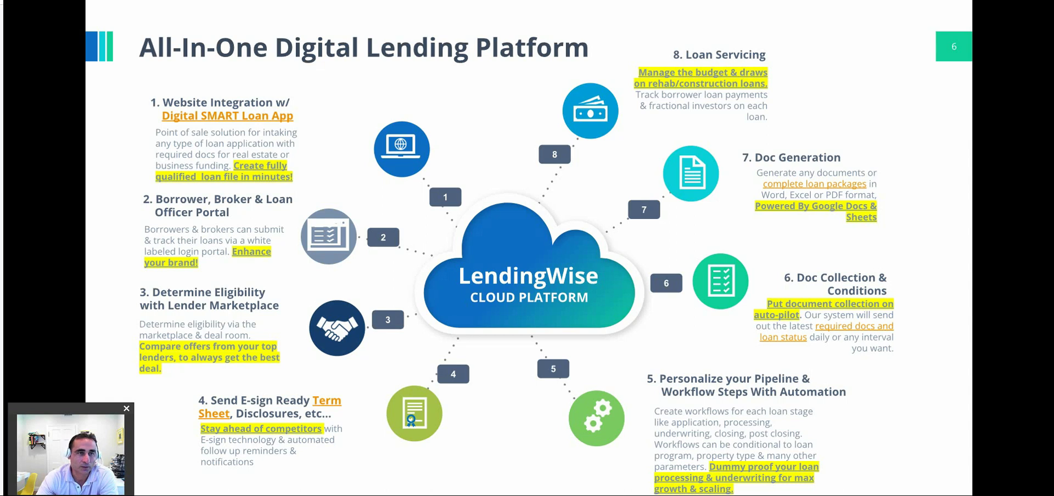
Open the LW-Loan Intake map and scroll through the Loan Origination Flow.
{"action": "left_click", "coordinate": [291, 1]}
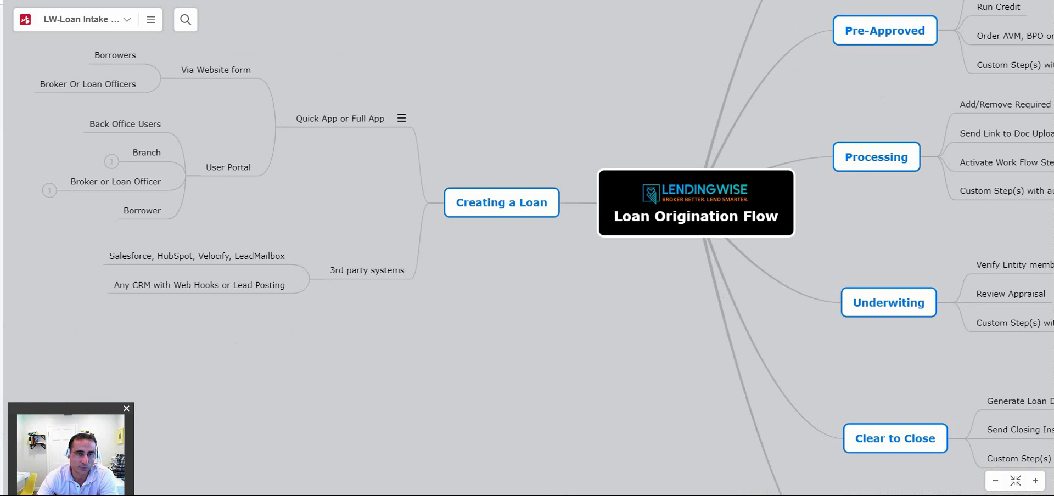
{"action": "scroll", "coordinate": [527, 247], "scroll_direction": "down", "scroll_amount": 2}
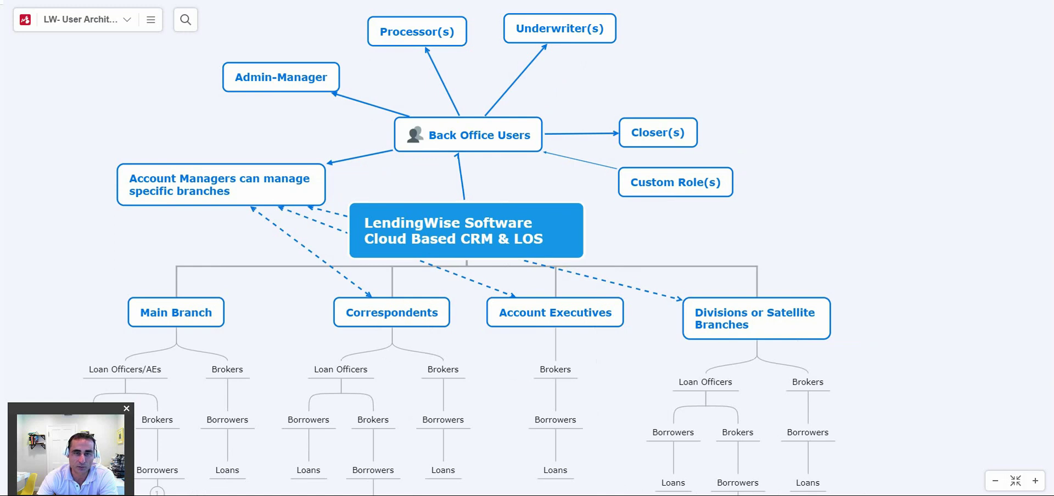
Pan the user-roles map and expand Main Branch > Brokers > Borrowers to reveal its Loans.
{"action": "scroll", "coordinate": [496, 247], "scroll_direction": "down", "scroll_amount": 3}
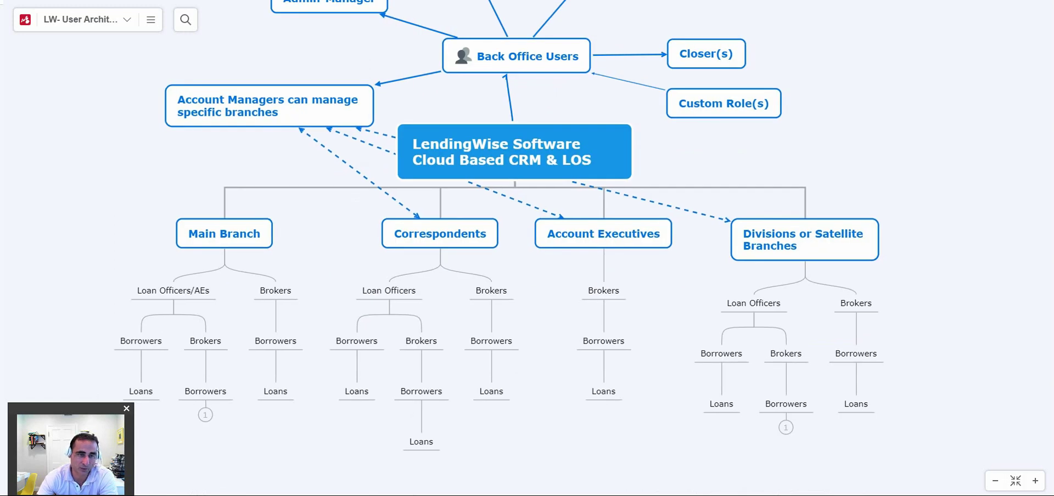
{"action": "left_click_drag", "start_coordinate": [173, 314], "coordinate": [224, 263]}
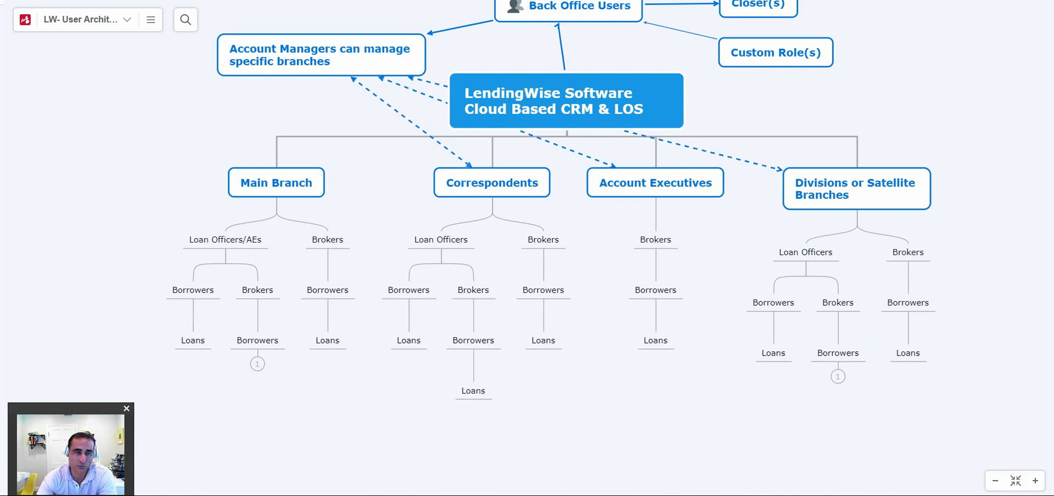
{"action": "left_click", "coordinate": [258, 364]}
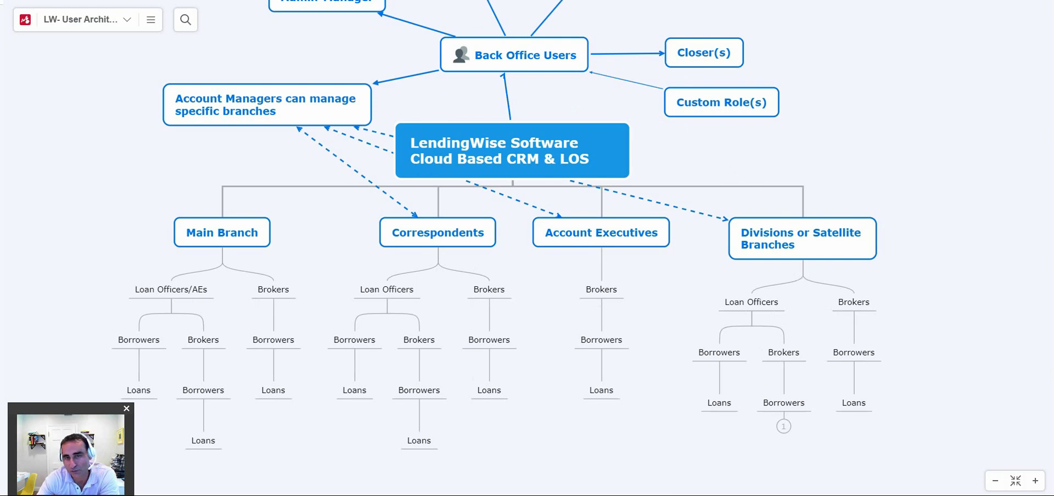
{"action": "scroll", "coordinate": [458, 247], "scroll_direction": "up", "scroll_amount": 1}
{"action": "scroll", "coordinate": [459, 247], "scroll_direction": "up", "scroll_amount": 3}
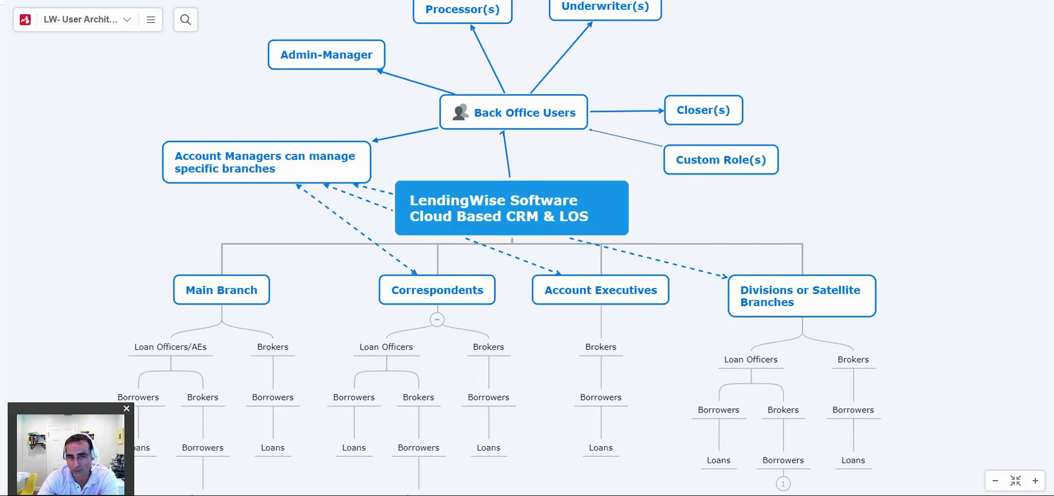
{"action": "scroll", "coordinate": [854, 434], "scroll_direction": "up", "scroll_amount": 1}
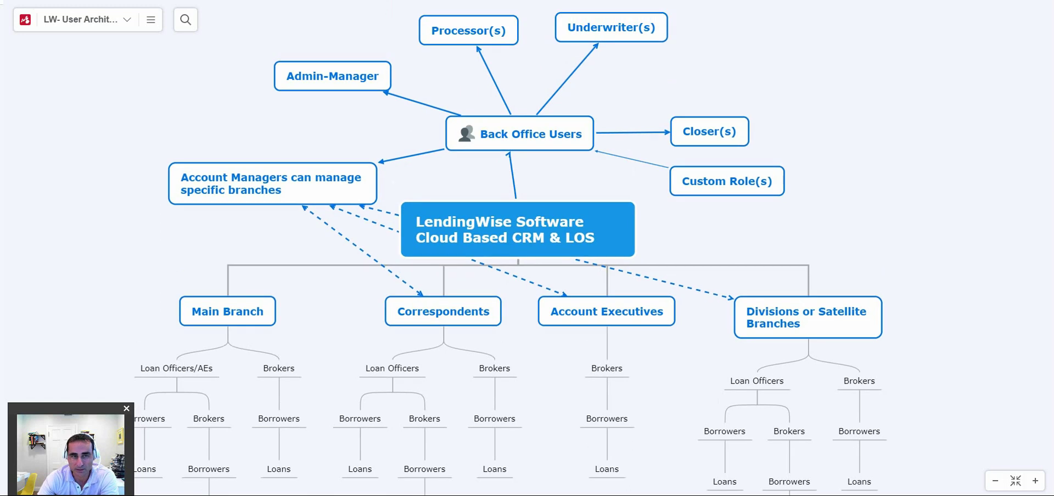
{"action": "scroll", "coordinate": [527, 253], "scroll_direction": "up", "scroll_amount": 2}
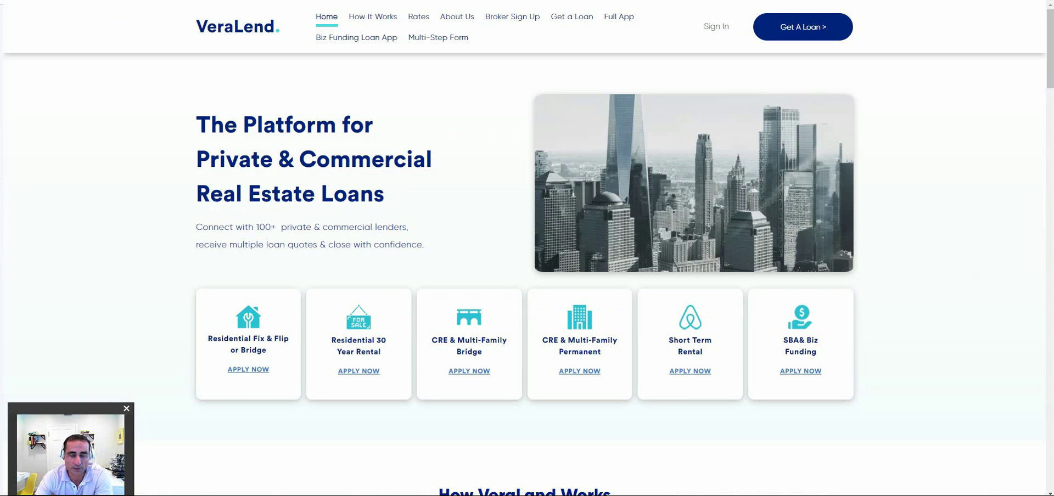
Browse the VeraLend home page, then go to the Get a Loan quick application.
{"action": "scroll", "coordinate": [528, 248], "scroll_direction": "down", "scroll_amount": 2}
{"action": "scroll", "coordinate": [527, 248], "scroll_direction": "down", "scroll_amount": 3}
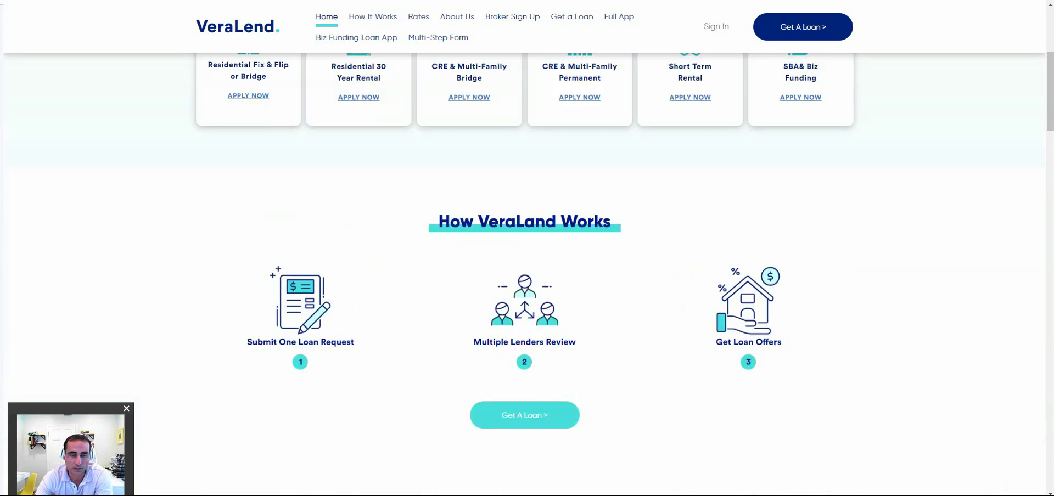
{"action": "scroll", "coordinate": [527, 247], "scroll_direction": "down", "scroll_amount": 5}
{"action": "scroll", "coordinate": [528, 247], "scroll_direction": "down", "scroll_amount": 5}
{"action": "key", "text": "Home"}
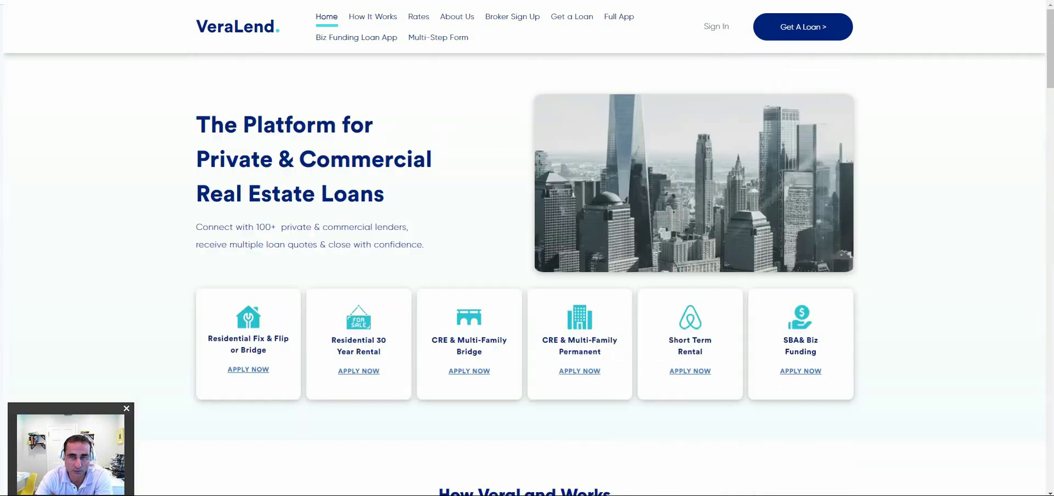
{"action": "left_click", "coordinate": [571, 16]}
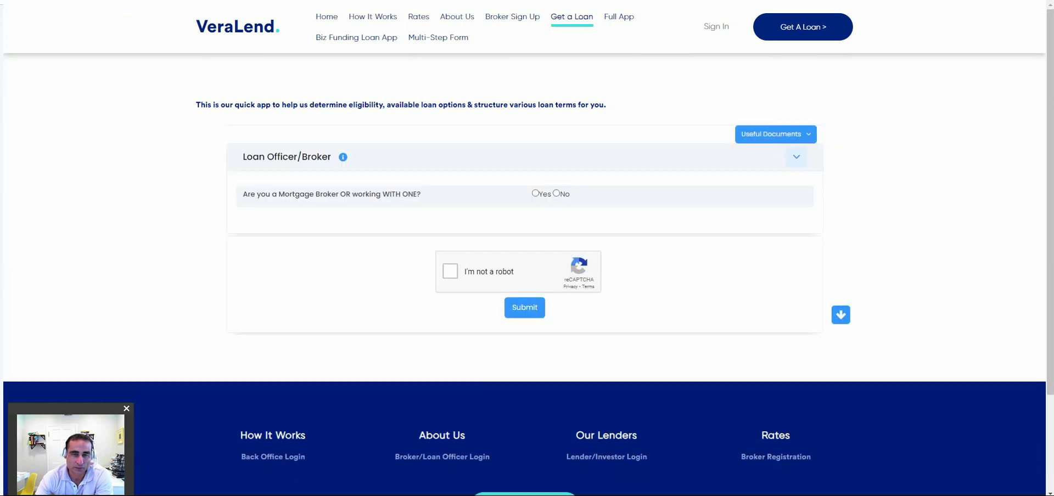
Answer Yes to working with a broker, select the broker, and pick Fix and Flip as the program.
{"action": "left_click", "coordinate": [535, 193]}
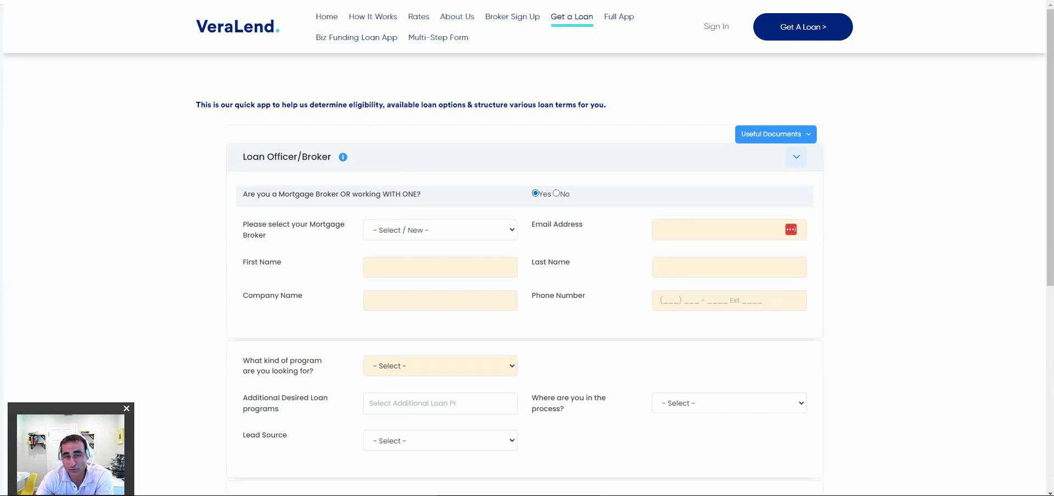
{"action": "left_click", "coordinate": [440, 229]}
{"action": "key", "text": "Escape"}
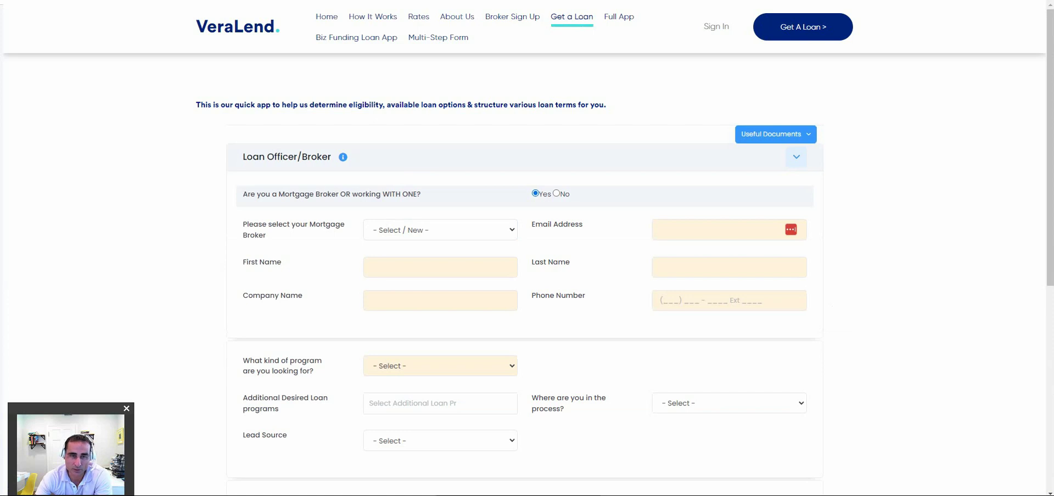
{"action": "scroll", "coordinate": [527, 274], "scroll_direction": "down", "scroll_amount": 2}
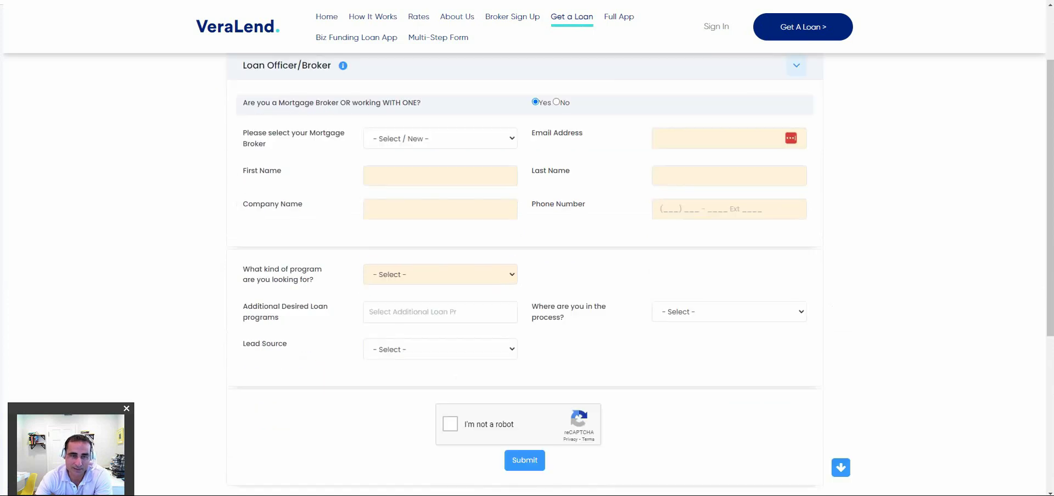
{"action": "left_click", "coordinate": [557, 101]}
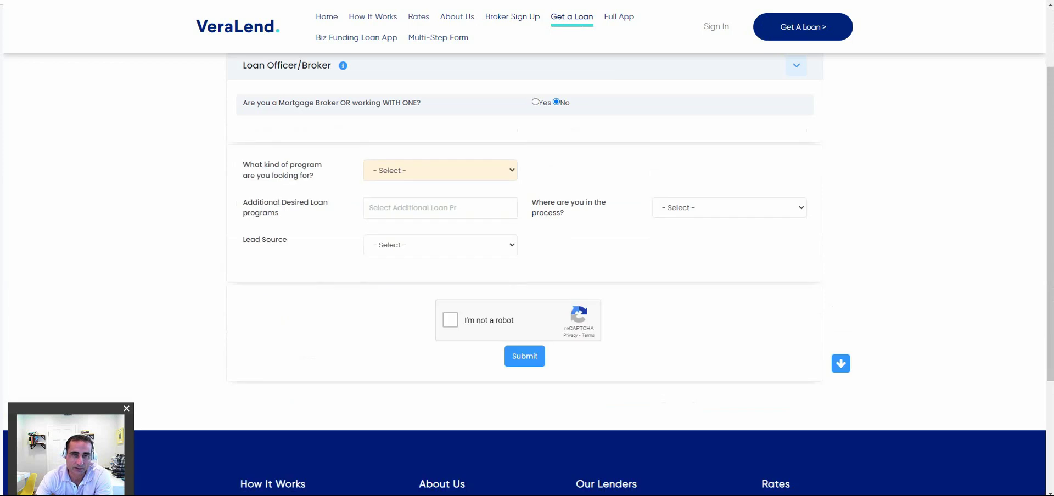
{"action": "left_click", "coordinate": [535, 102]}
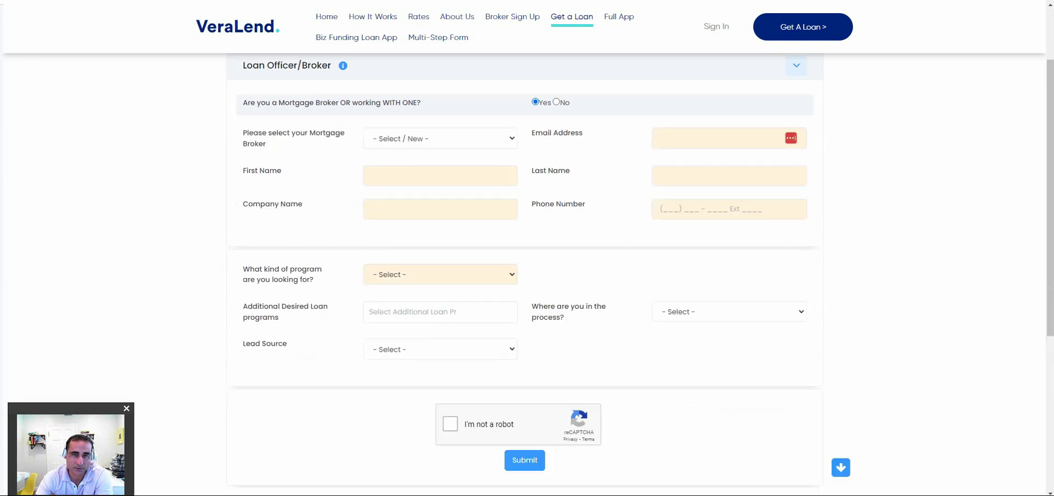
{"action": "left_click", "coordinate": [440, 274]}
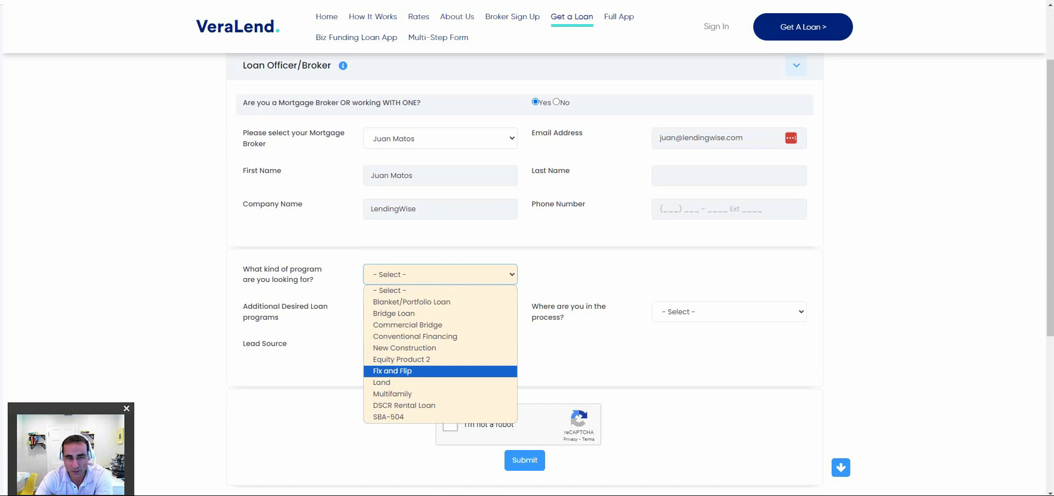
{"action": "left_click", "coordinate": [392, 371]}
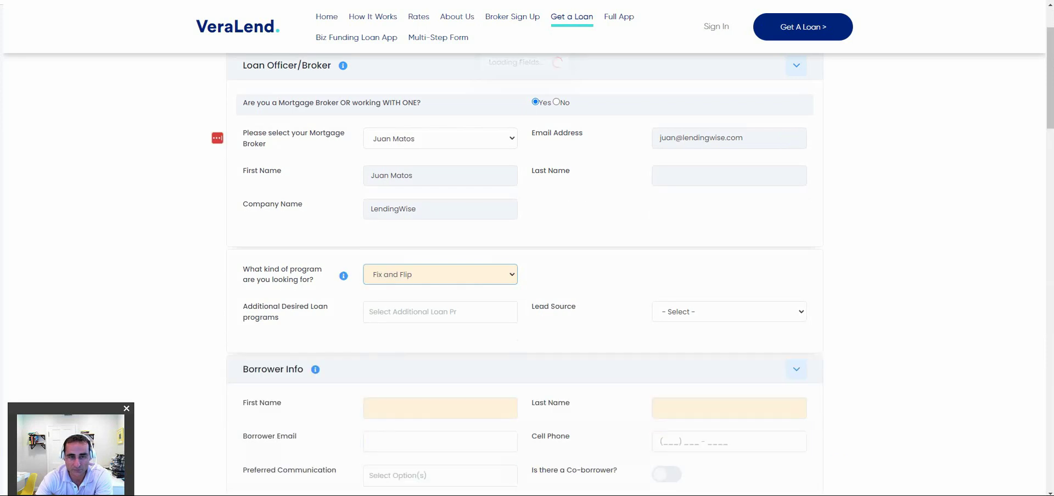
Enter the borrower's first name, last name and e-mail address.
{"action": "scroll", "coordinate": [524, 275], "scroll_direction": "down", "scroll_amount": 2}
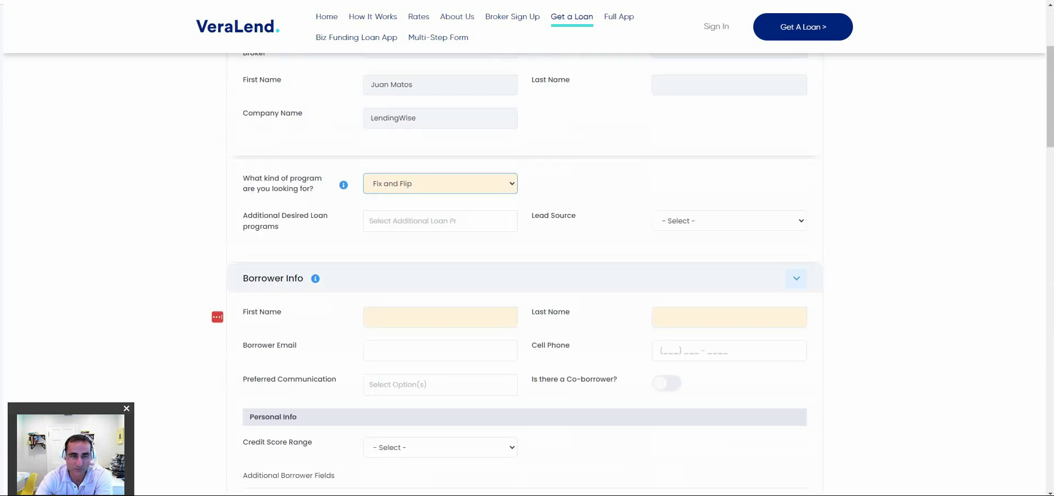
{"action": "left_click", "coordinate": [439, 317]}
{"action": "type", "text": "Fr"}
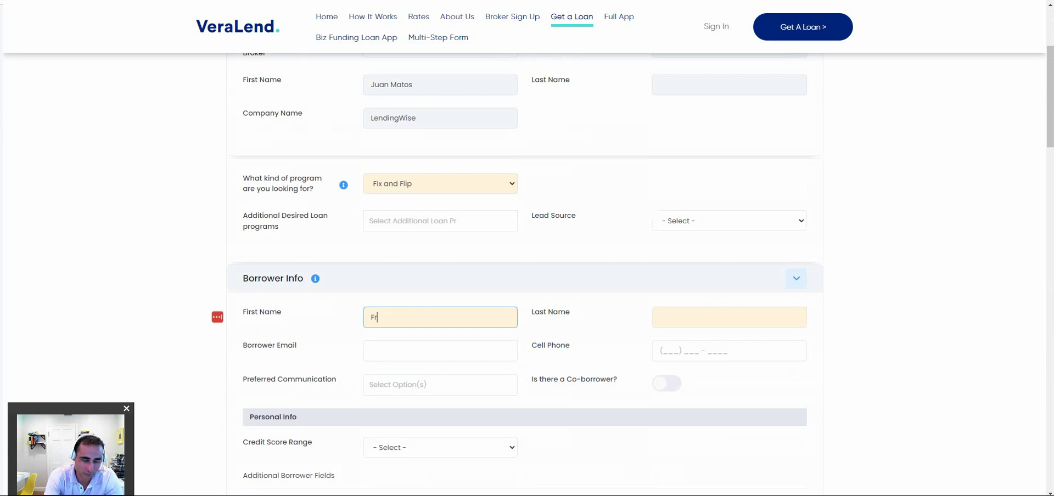
{"action": "type", "text": "ank"}
{"action": "key", "text": "Tab"}
{"action": "type", "text": "Flipper"}
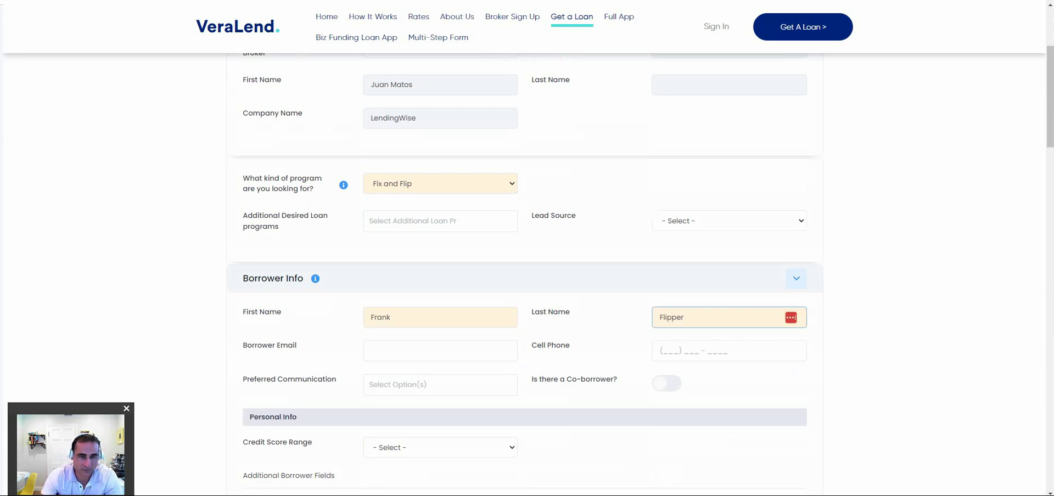
{"action": "key", "text": "Tab"}
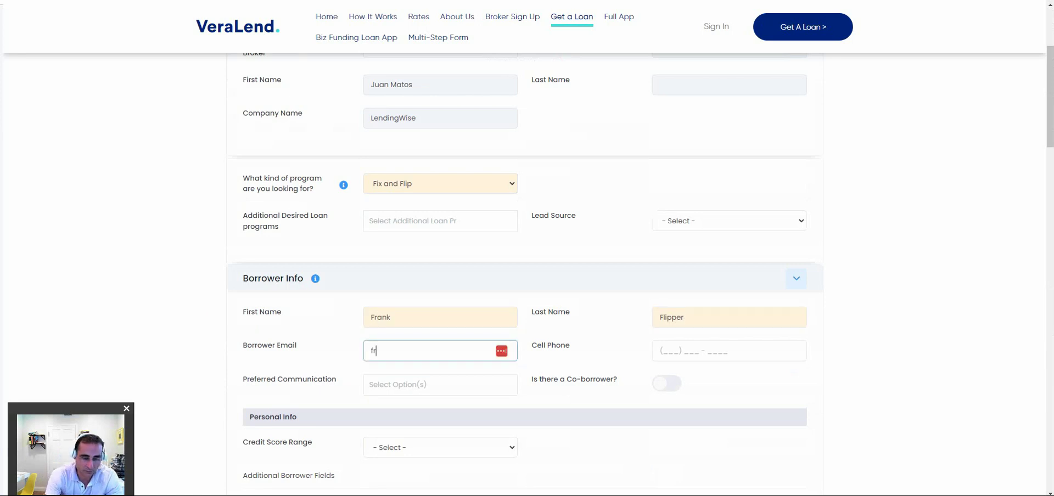
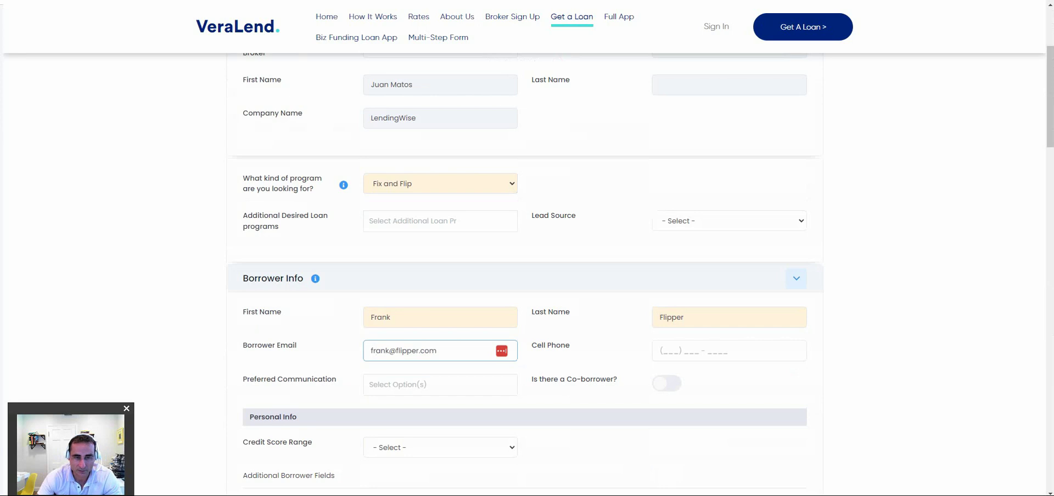
Accept importing the borrower's stored details and send the verification by e-mail.
{"action": "scroll", "coordinate": [524, 274], "scroll_direction": "down", "scroll_amount": 3}
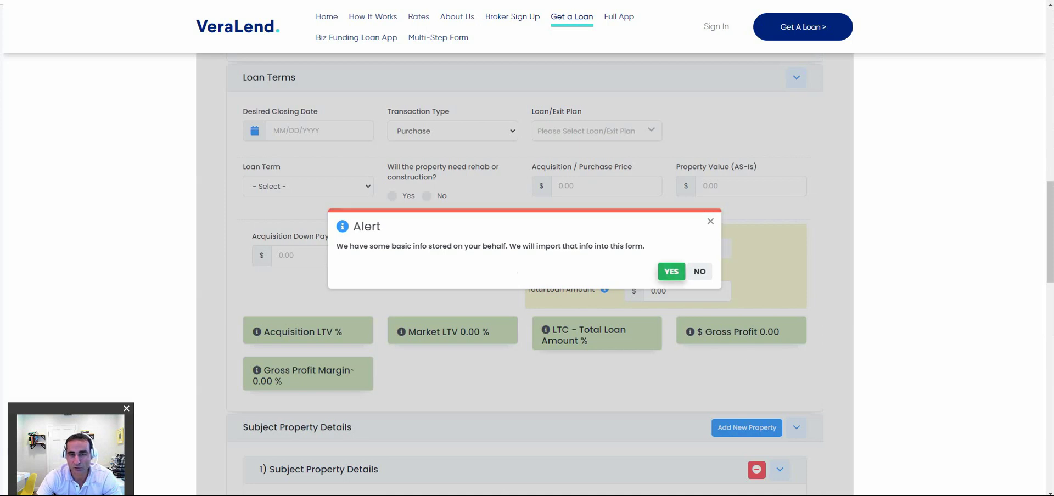
{"action": "key", "text": "Return"}
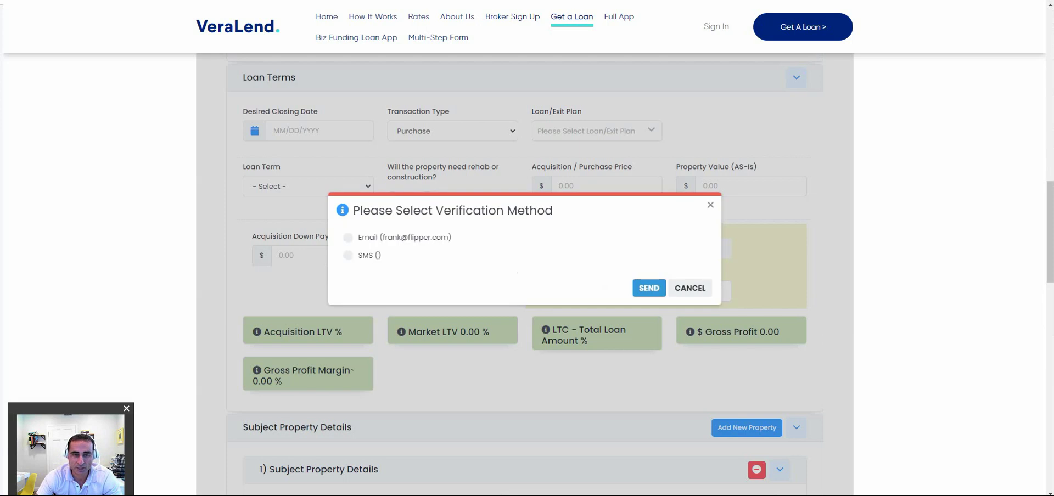
{"action": "left_click", "coordinate": [348, 237]}
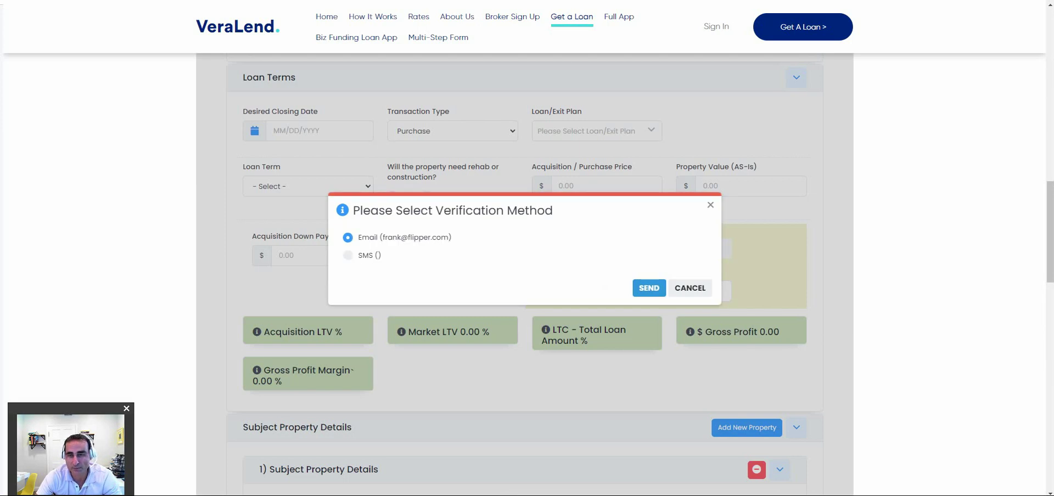
{"action": "left_click", "coordinate": [649, 288]}
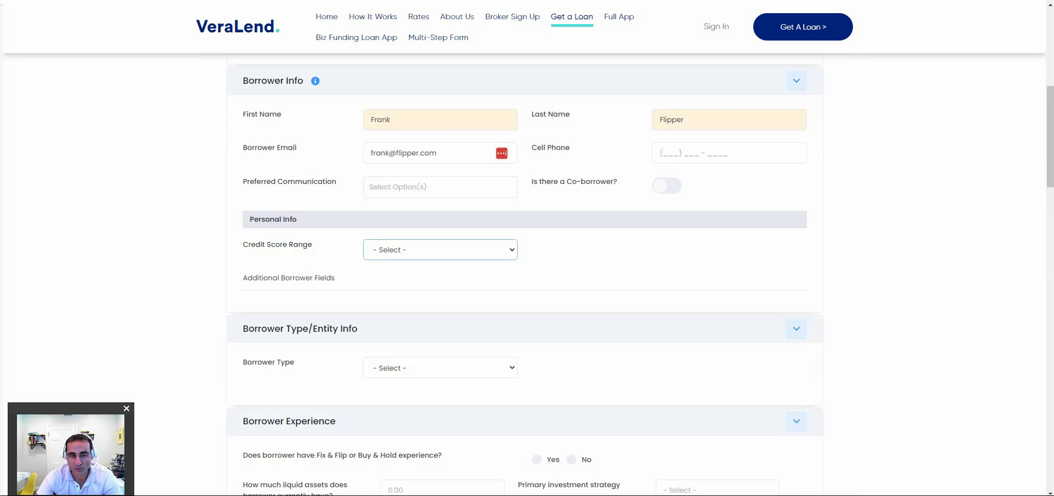
Set the credit score range to 720 + and, after trying other borrower types, choose Entity.
{"action": "scroll", "coordinate": [525, 275], "scroll_direction": "down", "scroll_amount": 7}
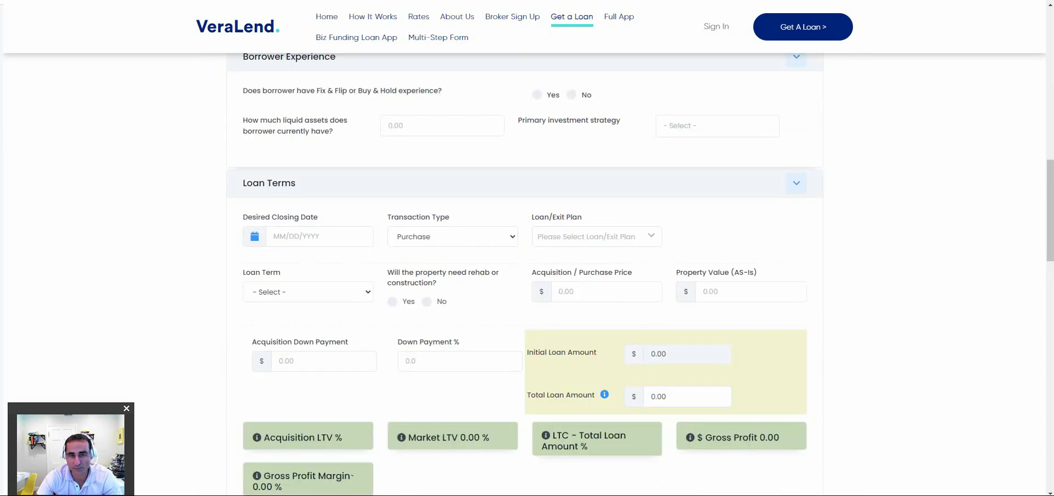
{"action": "scroll", "coordinate": [525, 275], "scroll_direction": "up", "scroll_amount": 3}
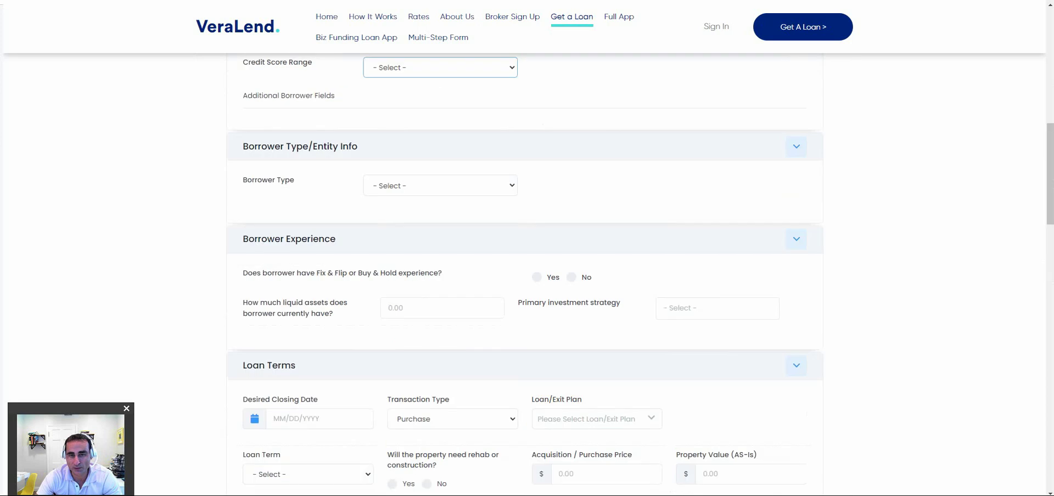
{"action": "scroll", "coordinate": [524, 274], "scroll_direction": "up", "scroll_amount": 1}
{"action": "scroll", "coordinate": [525, 275], "scroll_direction": "up", "scroll_amount": 3}
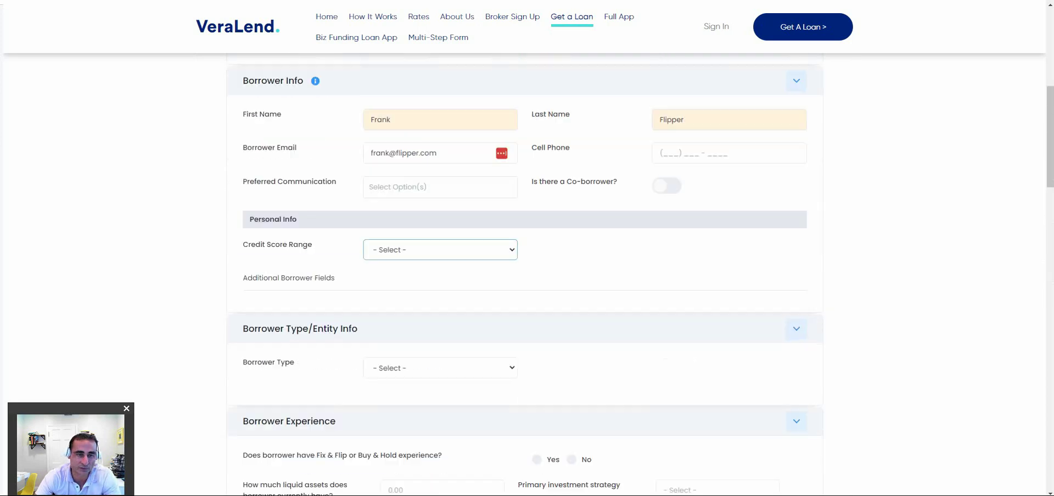
{"action": "left_click", "coordinate": [439, 250]}
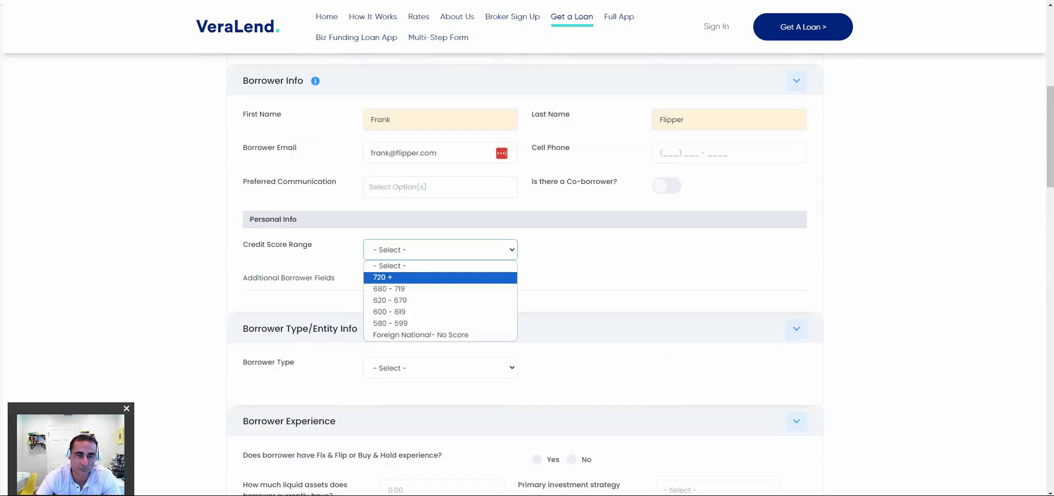
{"action": "key", "text": "Return"}
{"action": "left_click", "coordinate": [439, 368]}
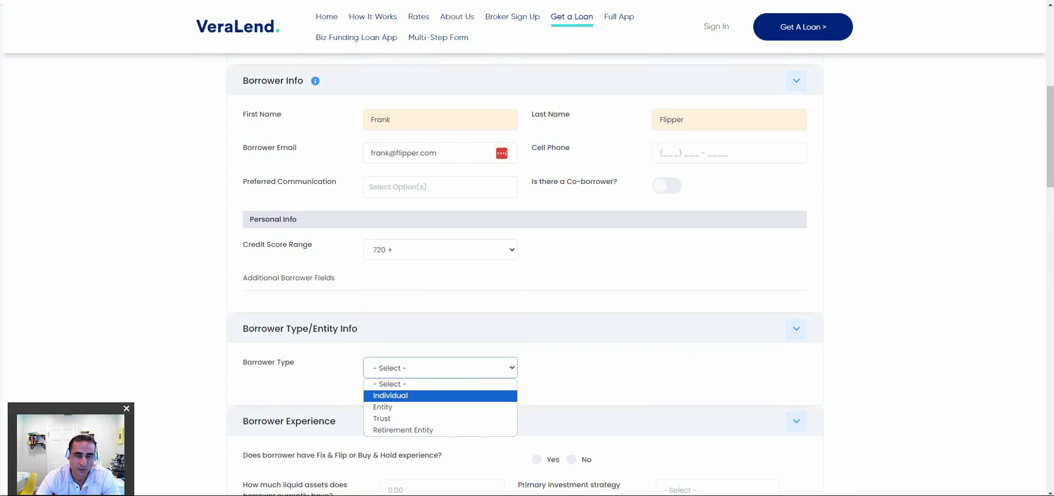
{"action": "key", "text": "Return"}
{"action": "scroll", "coordinate": [524, 275], "scroll_direction": "down", "scroll_amount": 2}
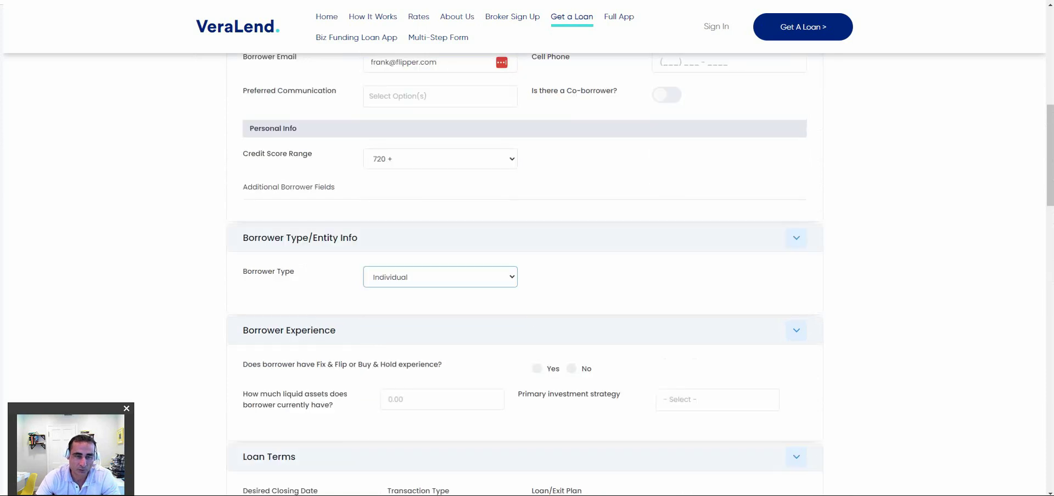
{"action": "key", "text": "Down"}
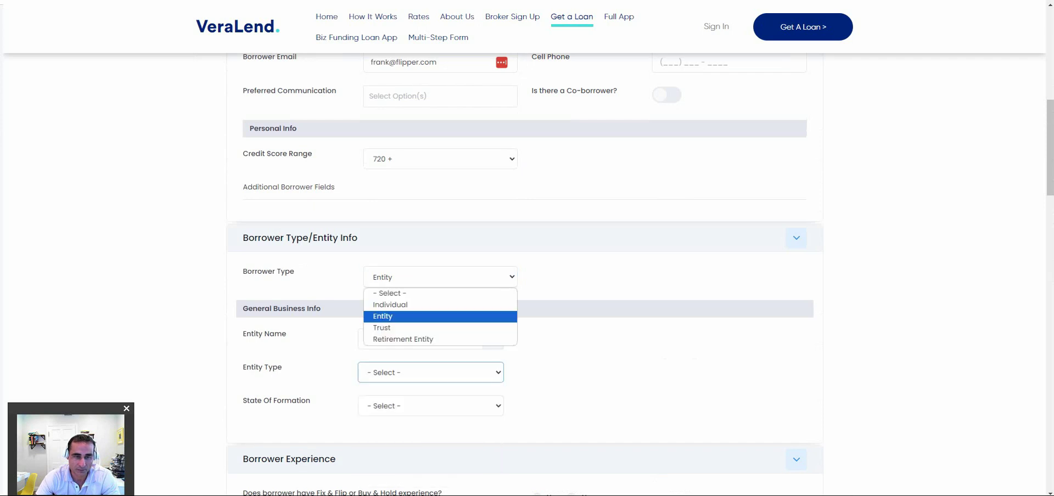
{"action": "key", "text": "Down"}
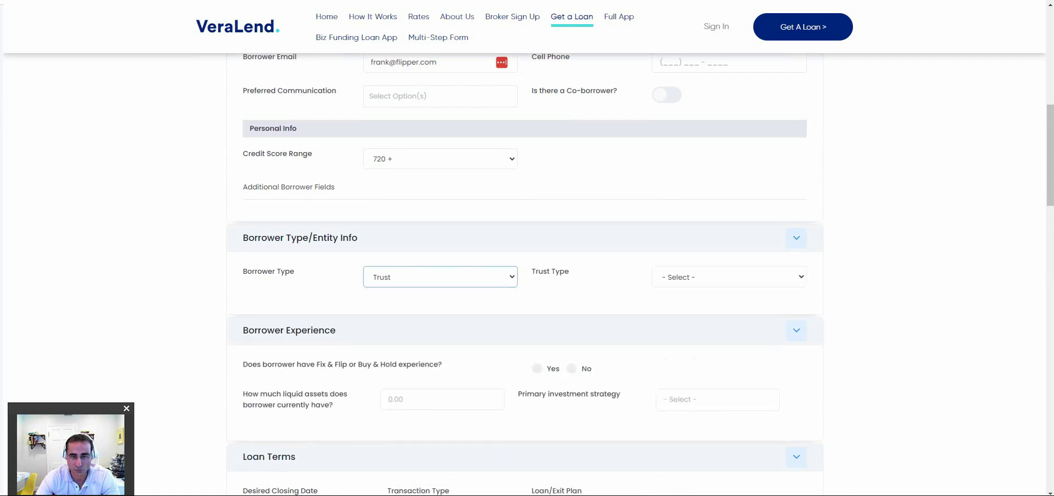
{"action": "left_click", "coordinate": [729, 276]}
{"action": "left_click", "coordinate": [440, 276]}
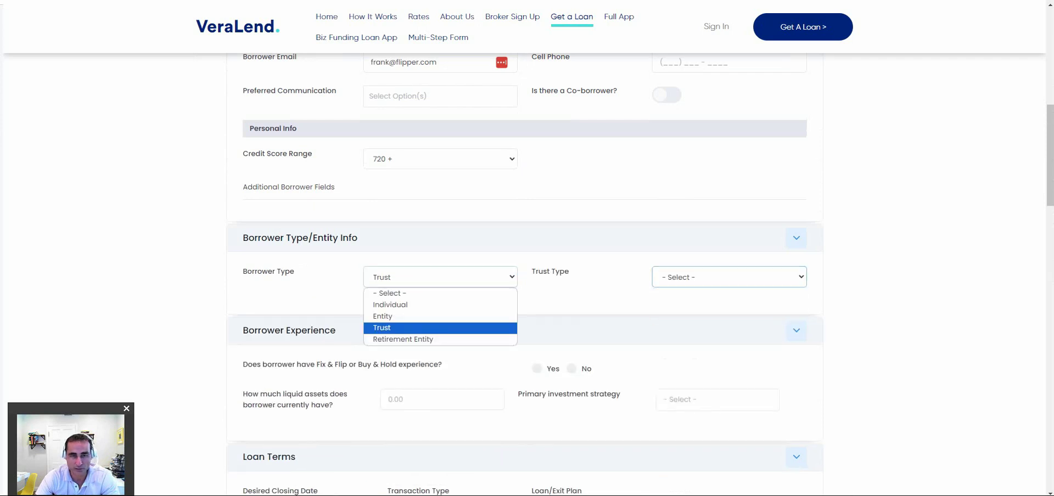
{"action": "left_click", "coordinate": [403, 339]}
{"action": "left_click", "coordinate": [729, 277]}
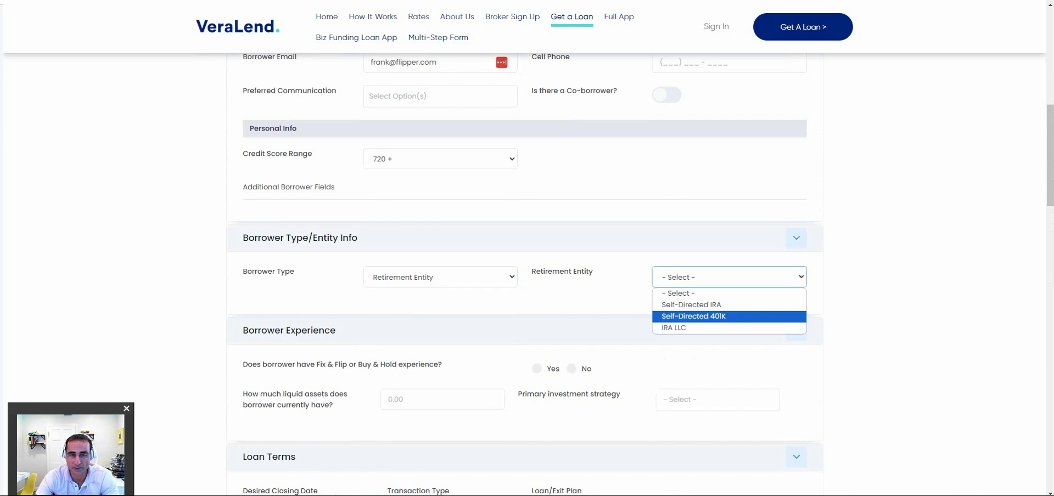
{"action": "left_click", "coordinate": [440, 277]}
{"action": "left_click", "coordinate": [383, 316]}
Name the entity 'Flipper R Us' as an LLC formed in Florida.
{"action": "scroll", "coordinate": [440, 317], "scroll_direction": "down", "scroll_amount": 2}
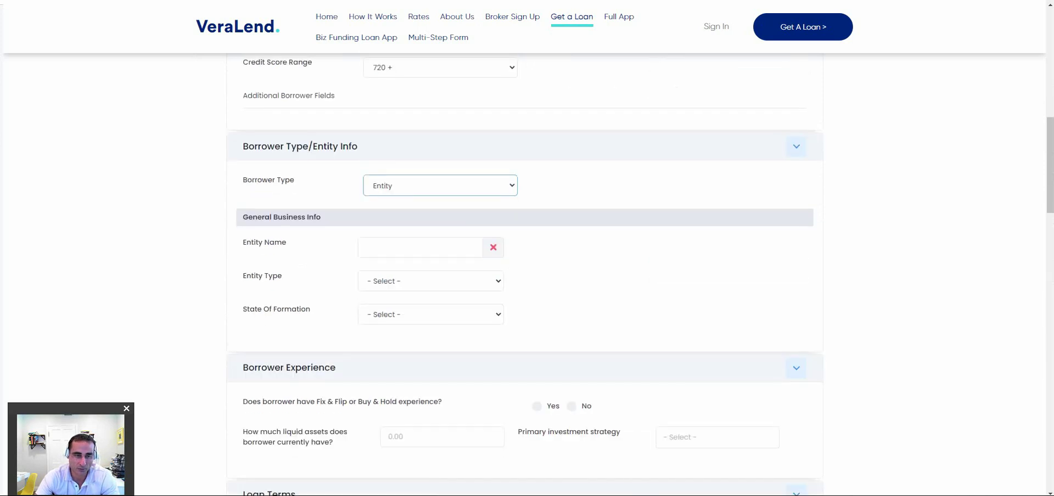
{"action": "left_click", "coordinate": [420, 247]}
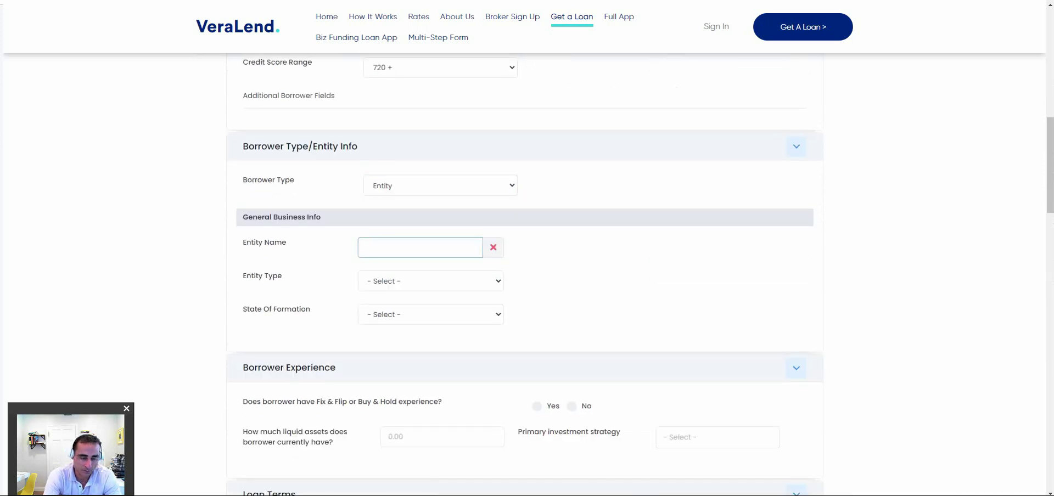
{"action": "type", "text": "Flipper R Us"}
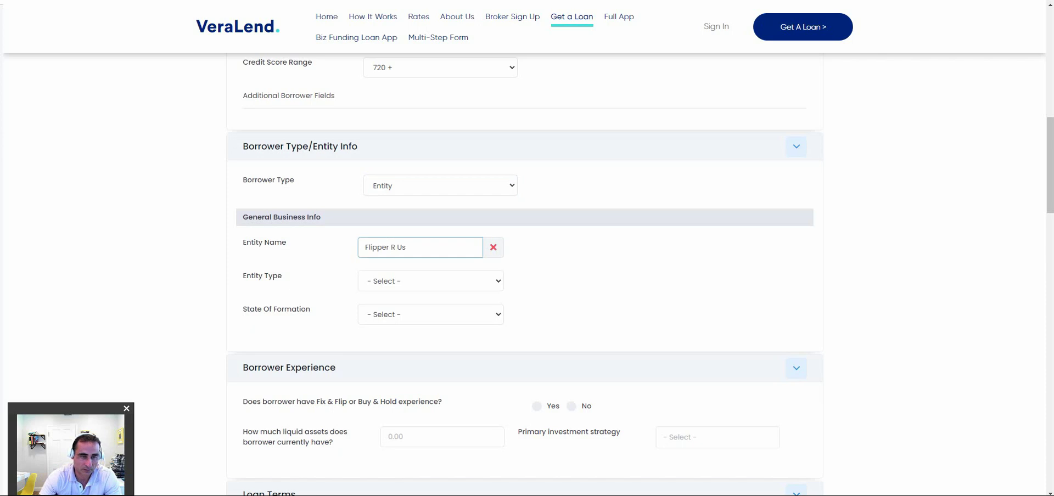
{"action": "left_click", "coordinate": [431, 282]}
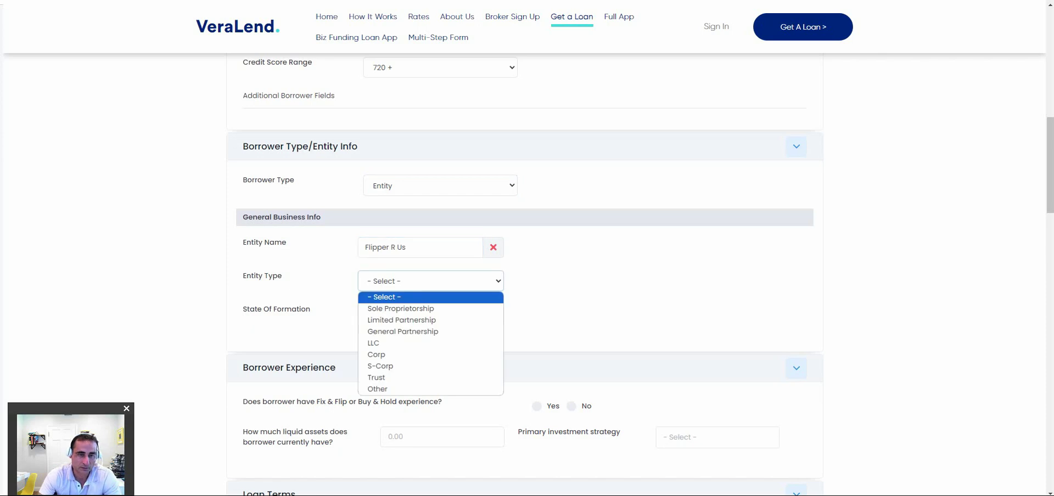
{"action": "left_click", "coordinate": [373, 343]}
{"action": "key", "text": "Tab"}
{"action": "key", "text": "f"}
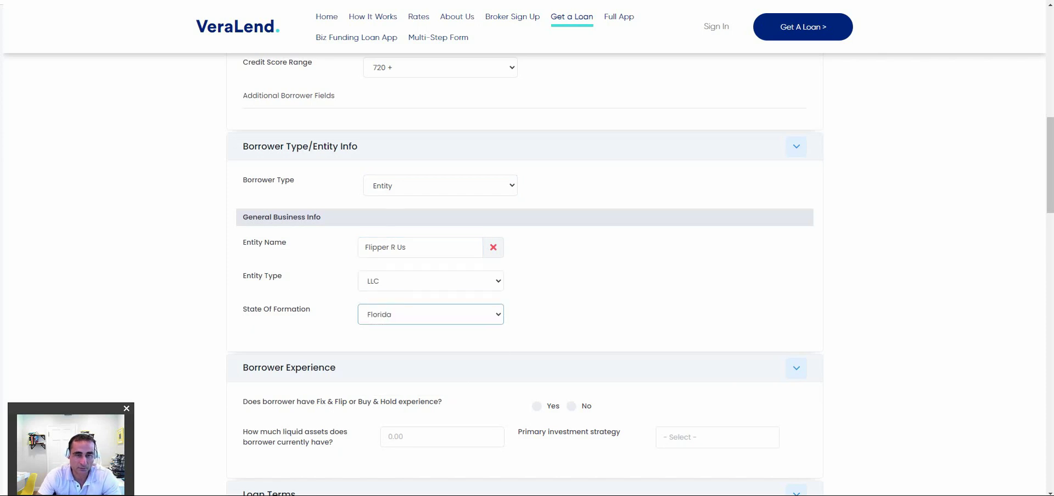
Record prior flip experience: 5 years and 12 properties completed.
{"action": "scroll", "coordinate": [524, 274], "scroll_direction": "down", "scroll_amount": 2}
{"action": "left_click", "coordinate": [536, 315]}
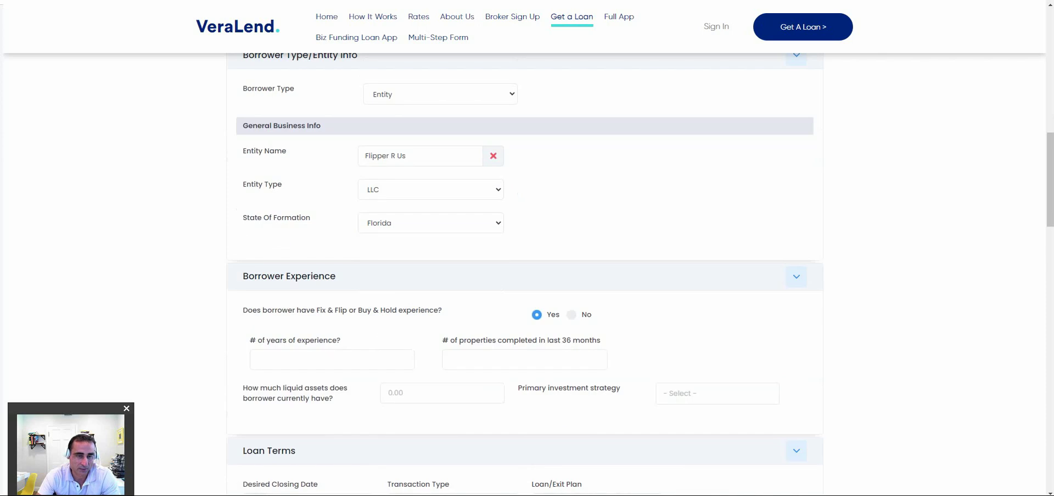
{"action": "left_click", "coordinate": [333, 359]}
{"action": "type", "text": "5"}
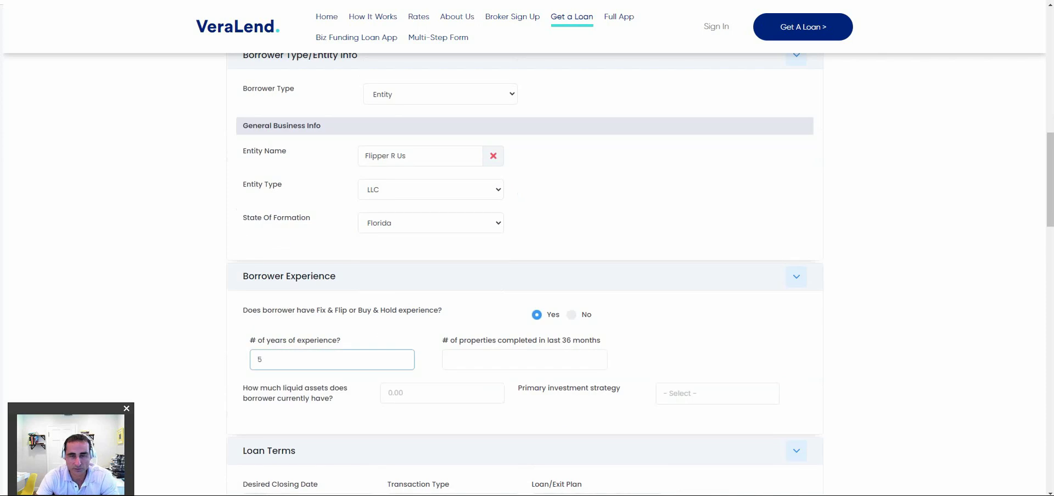
{"action": "left_click", "coordinate": [524, 360]}
{"action": "type", "text": "12"}
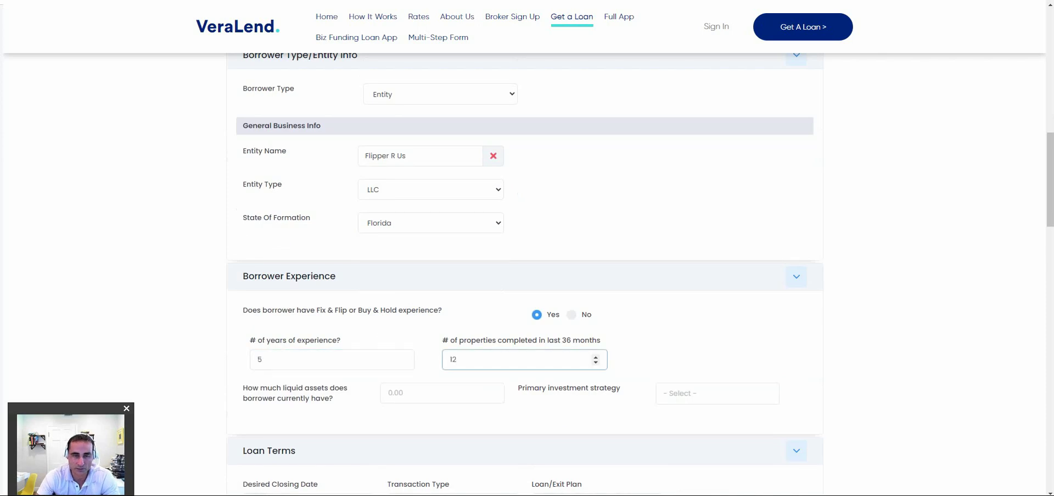
{"action": "scroll", "coordinate": [524, 275], "scroll_direction": "down", "scroll_amount": 5}
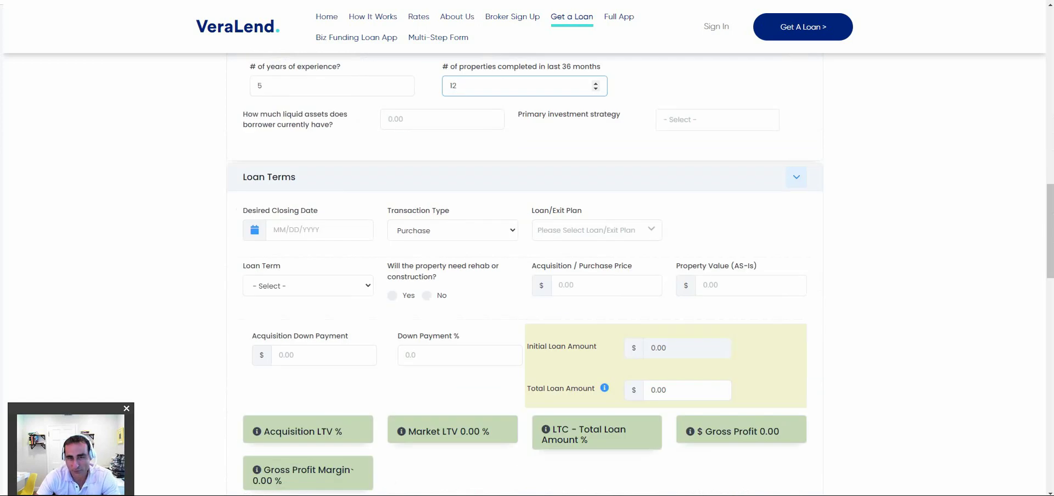
{"action": "scroll", "coordinate": [525, 247], "scroll_direction": "up", "scroll_amount": 2}
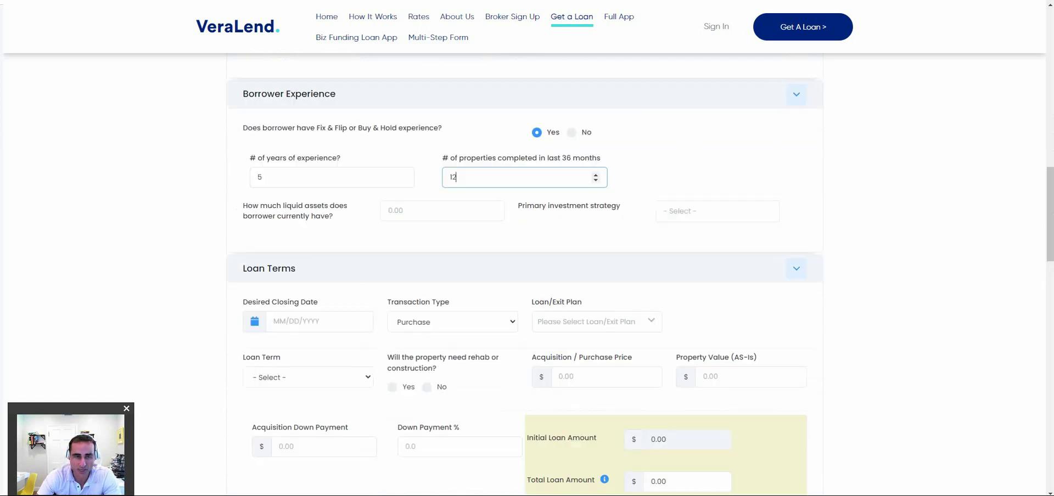
Set closing date 05/03/2024, Fix & Flip exit plan, 12 Months term, and rehab needed.
{"action": "left_click", "coordinate": [318, 322]}
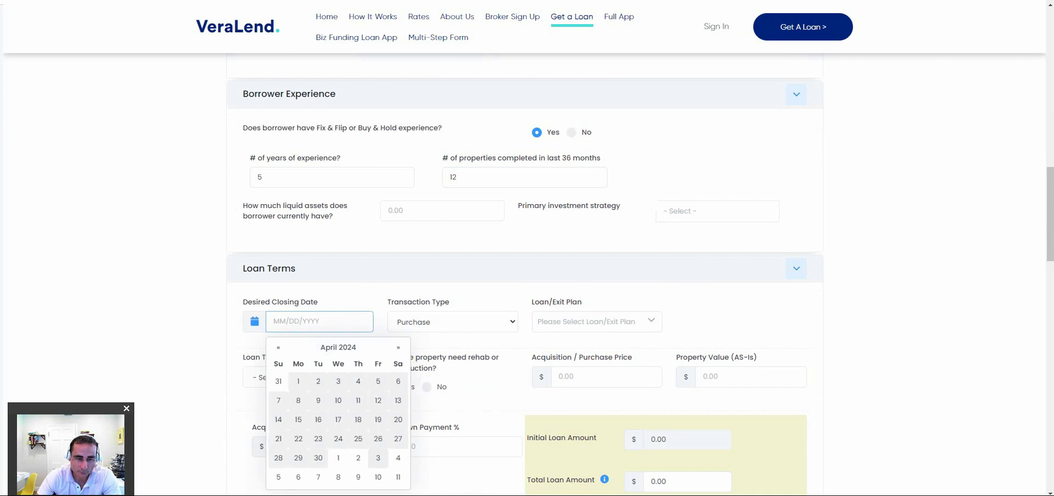
{"action": "left_click", "coordinate": [378, 458]}
{"action": "left_click", "coordinate": [597, 322]}
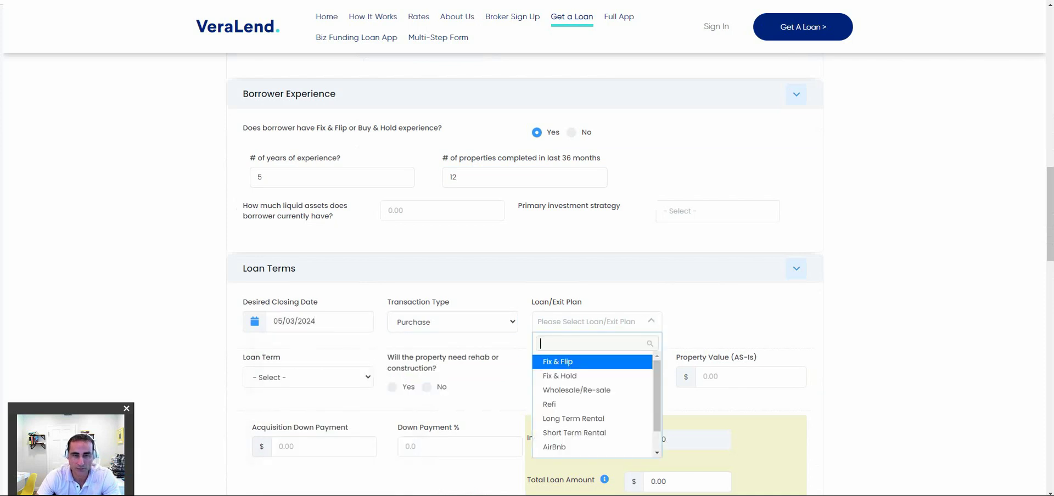
{"action": "left_click", "coordinate": [552, 362]}
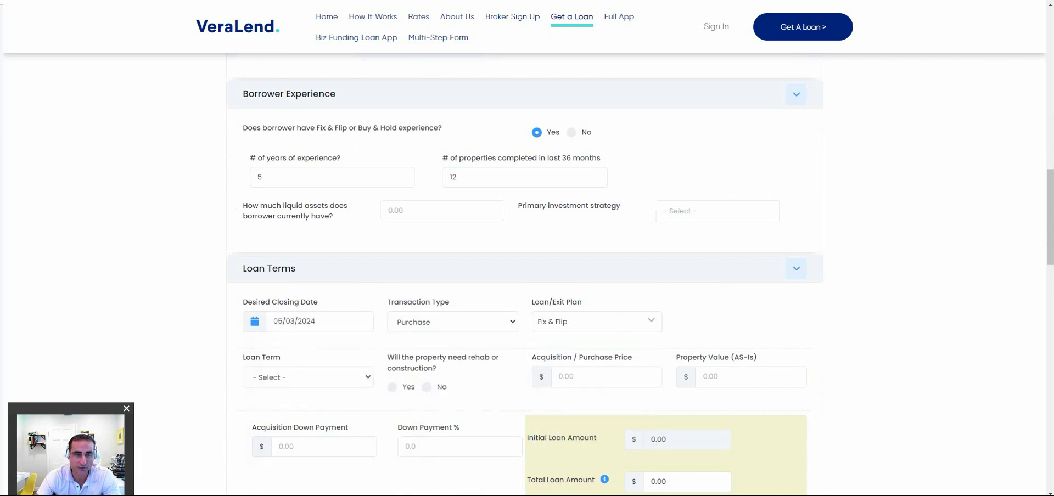
{"action": "left_click", "coordinate": [308, 377]}
{"action": "scroll", "coordinate": [524, 247], "scroll_direction": "down", "scroll_amount": 4}
{"action": "left_click", "coordinate": [393, 387]}
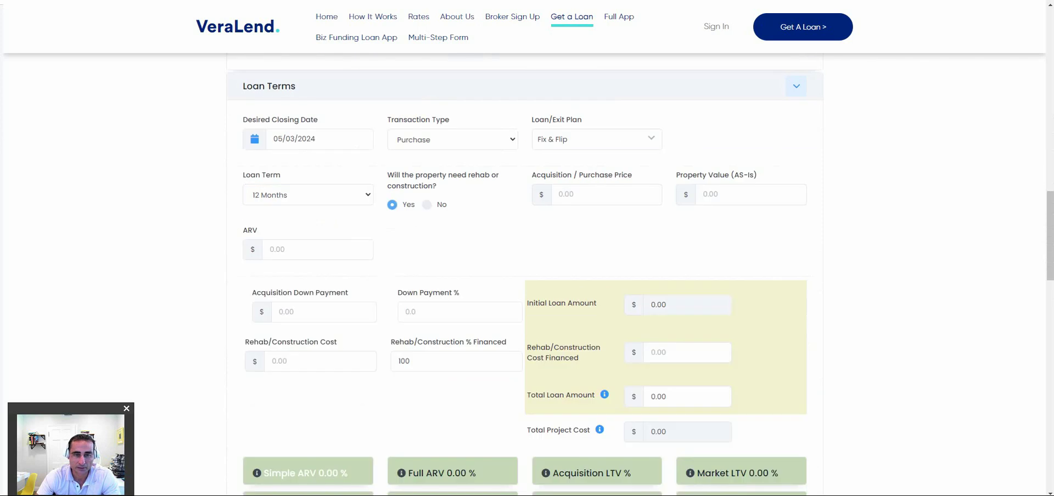
Enter $500,000 purchase price, $525,000 as-is value, $850,000 ARV, 20% down and $75,000 rehab.
{"action": "left_click", "coordinate": [607, 194]}
{"action": "type", "text": "500000"}
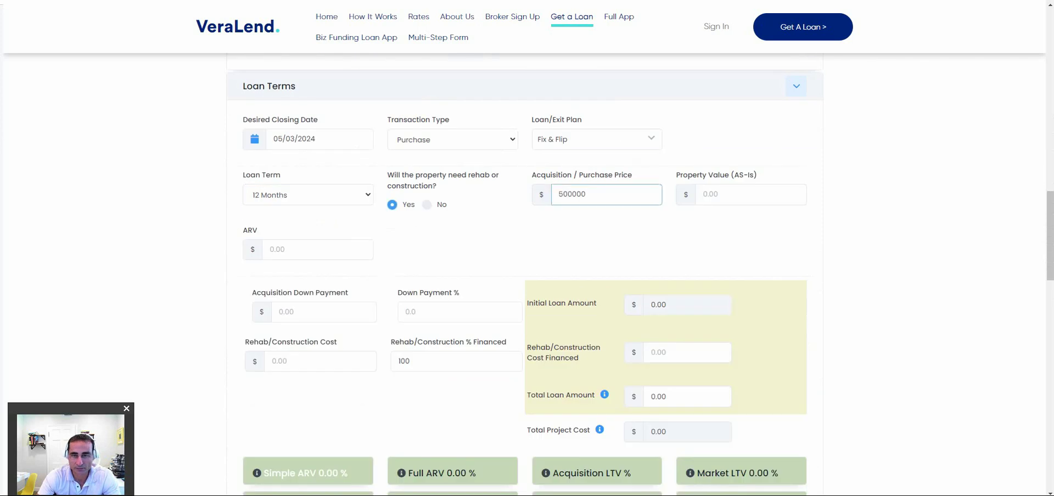
{"action": "left_click", "coordinate": [714, 194]}
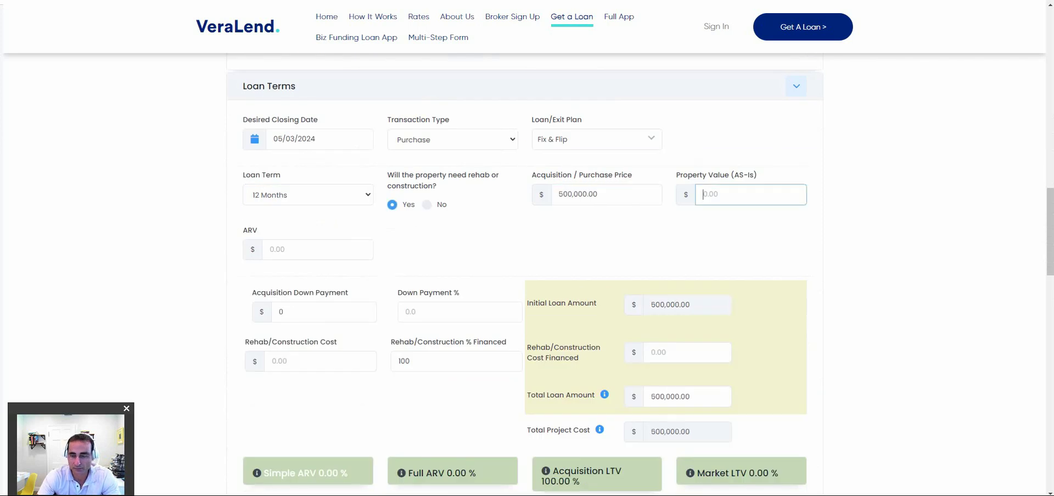
{"action": "type", "text": "525000"}
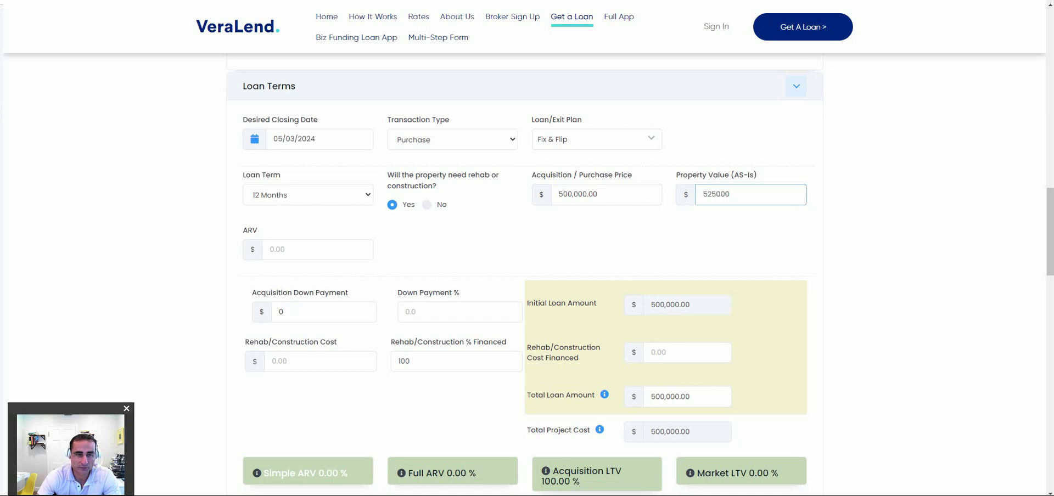
{"action": "left_click", "coordinate": [308, 249]}
{"action": "type", "text": "850000"}
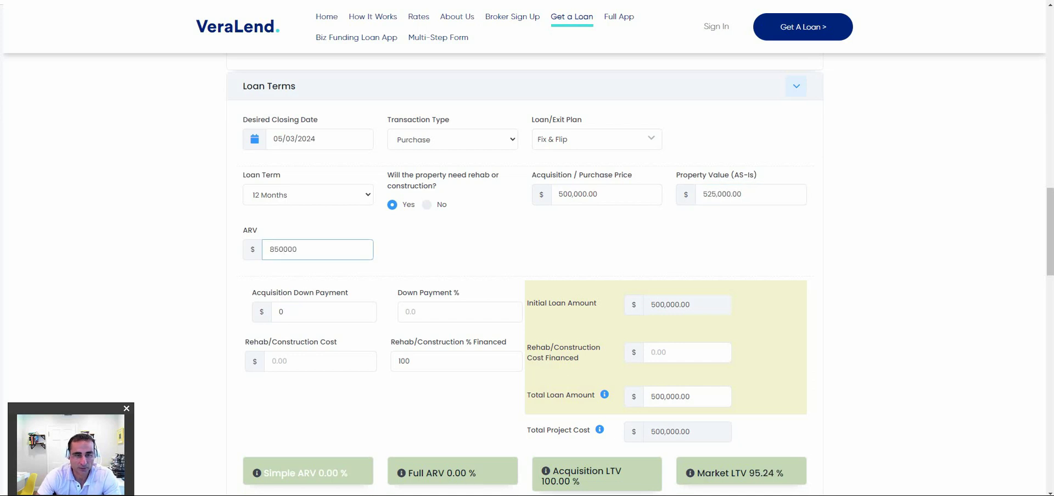
{"action": "left_click", "coordinate": [460, 312]}
{"action": "type", "text": "20"}
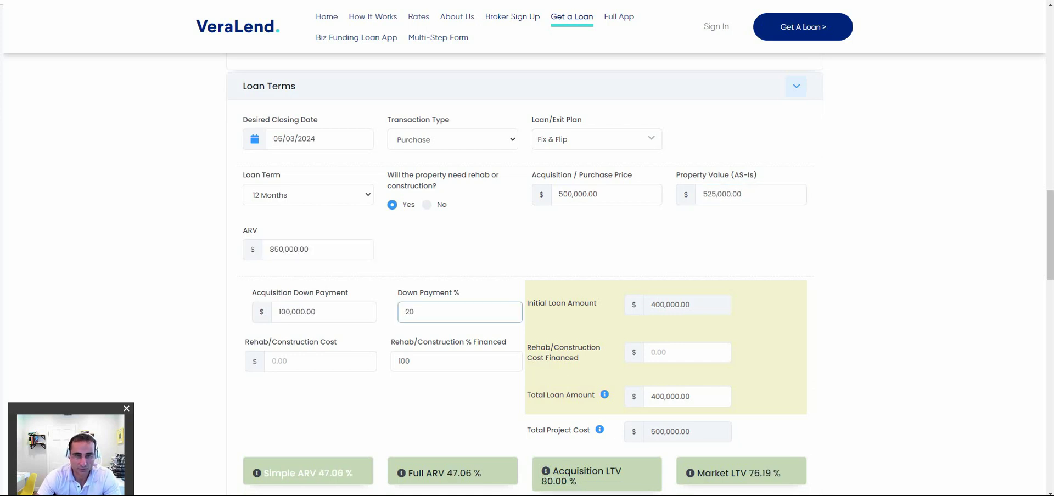
{"action": "left_click", "coordinate": [320, 361]}
{"action": "type", "text": "75000"}
{"action": "scroll", "coordinate": [525, 274], "scroll_direction": "down", "scroll_amount": 2}
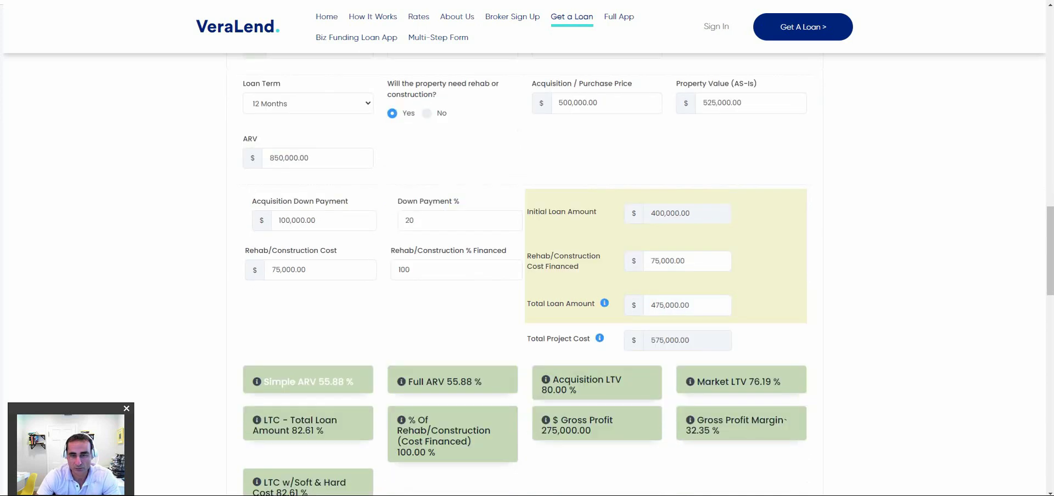
{"action": "scroll", "coordinate": [525, 275], "scroll_direction": "down", "scroll_amount": 2}
{"action": "scroll", "coordinate": [525, 275], "scroll_direction": "up", "scroll_amount": 2}
Change Down Payment % from 5 to 20 so the total loan recalculates to 475,000.00.
{"action": "double_click", "coordinate": [409, 220]}
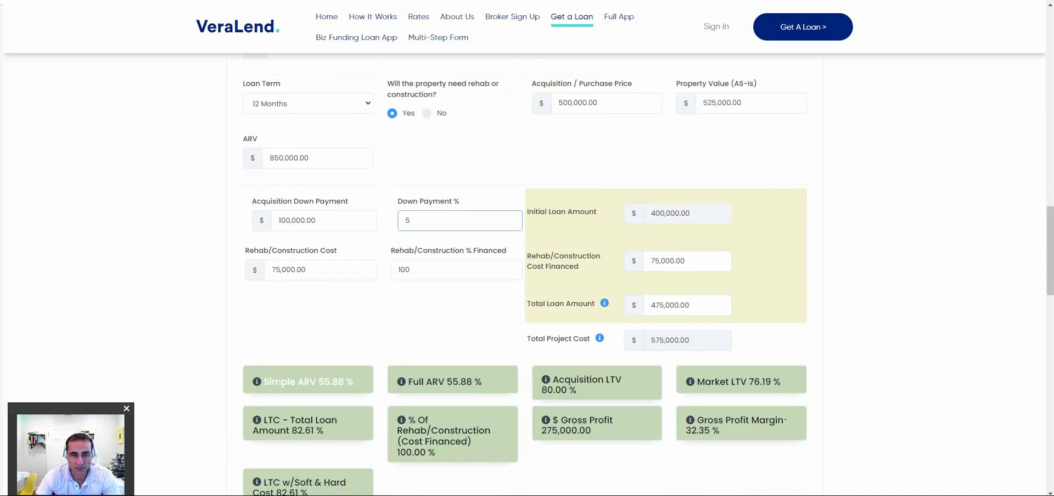
{"action": "scroll", "coordinate": [528, 275], "scroll_direction": "down", "scroll_amount": 3}
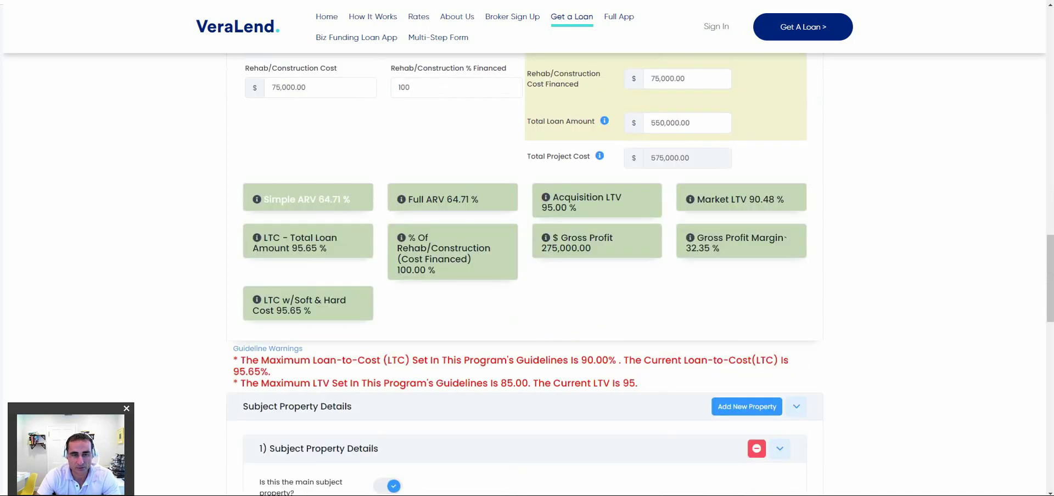
{"action": "left_click_drag", "start_coordinate": [241, 360], "coordinate": [637, 383]}
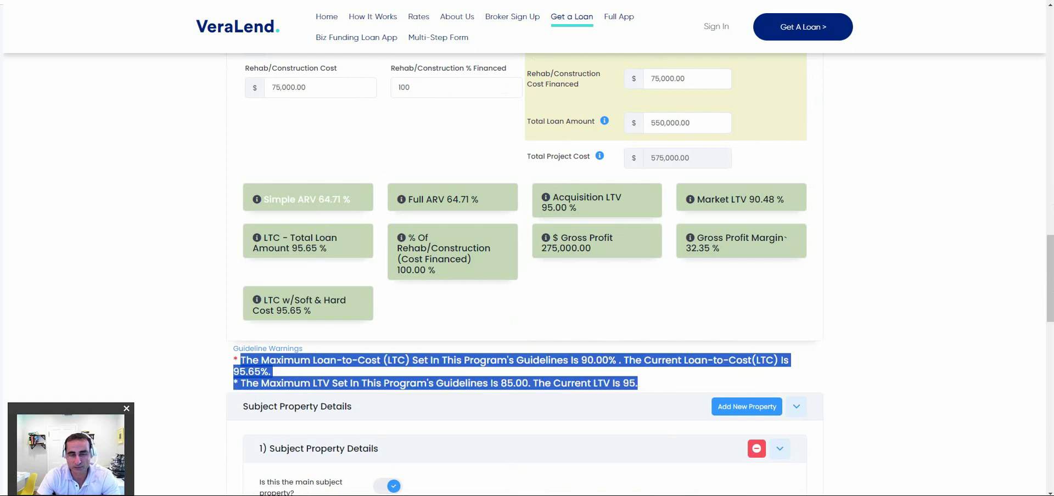
{"action": "scroll", "coordinate": [527, 275], "scroll_direction": "up", "scroll_amount": 2}
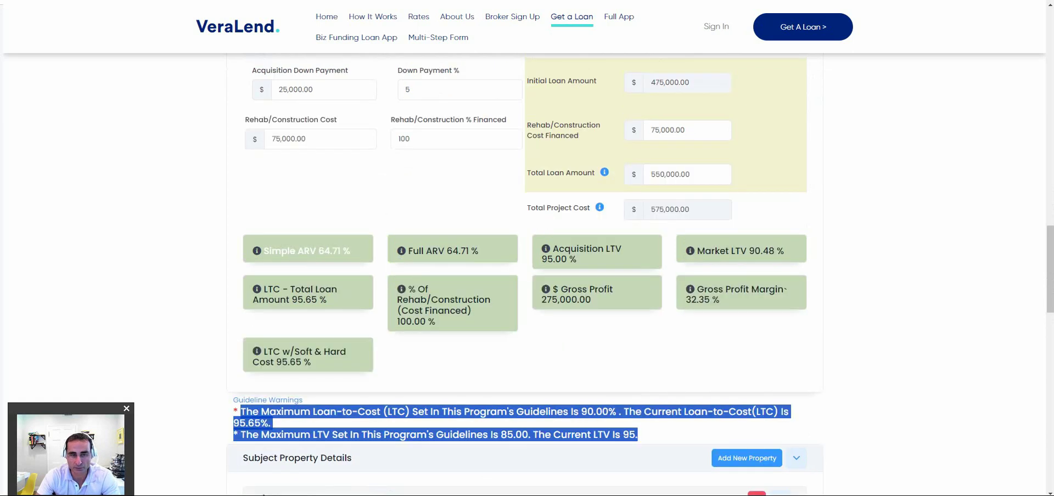
{"action": "double_click", "coordinate": [408, 129]}
{"action": "type", "text": "20"}
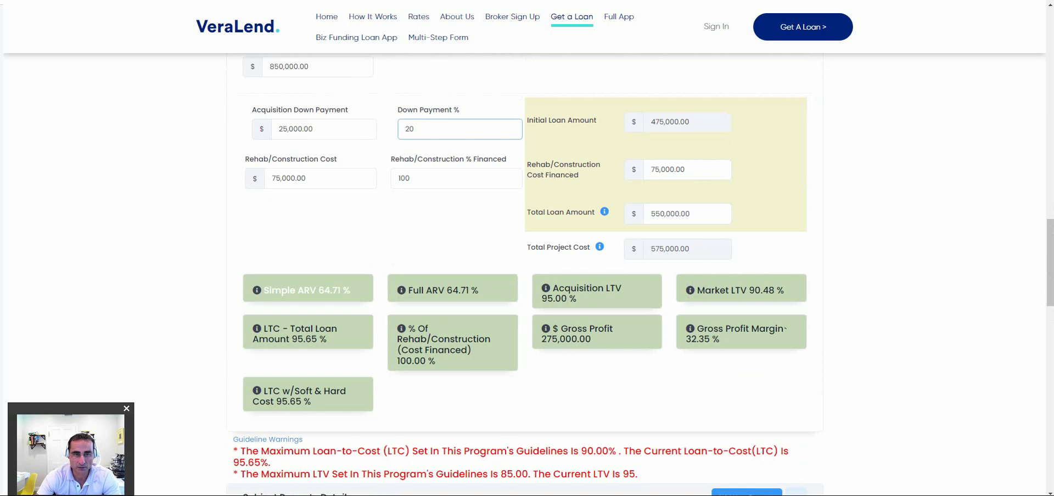
{"action": "key", "text": "Tab"}
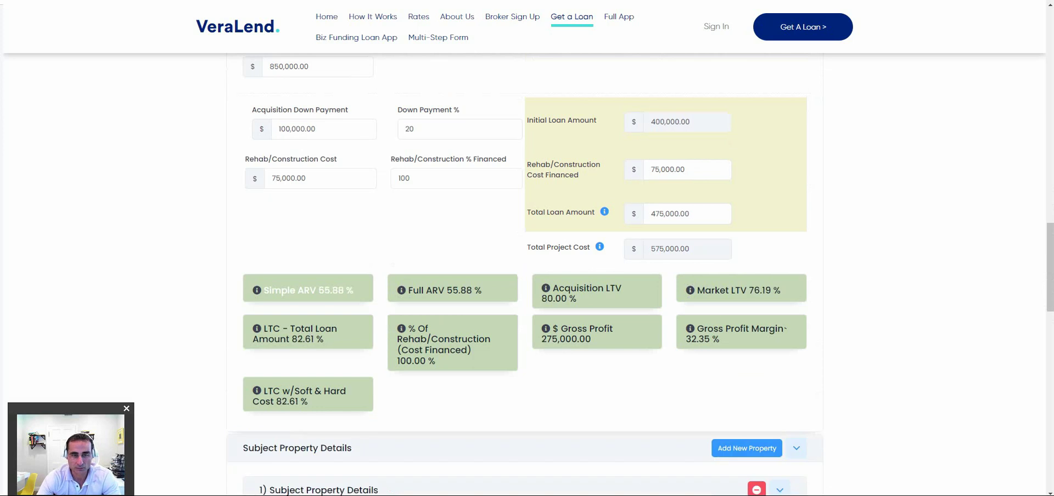
Enter the subject street address, choose Florida as state and Single Family Home as property type.
{"action": "scroll", "coordinate": [525, 275], "scroll_direction": "down", "scroll_amount": 5}
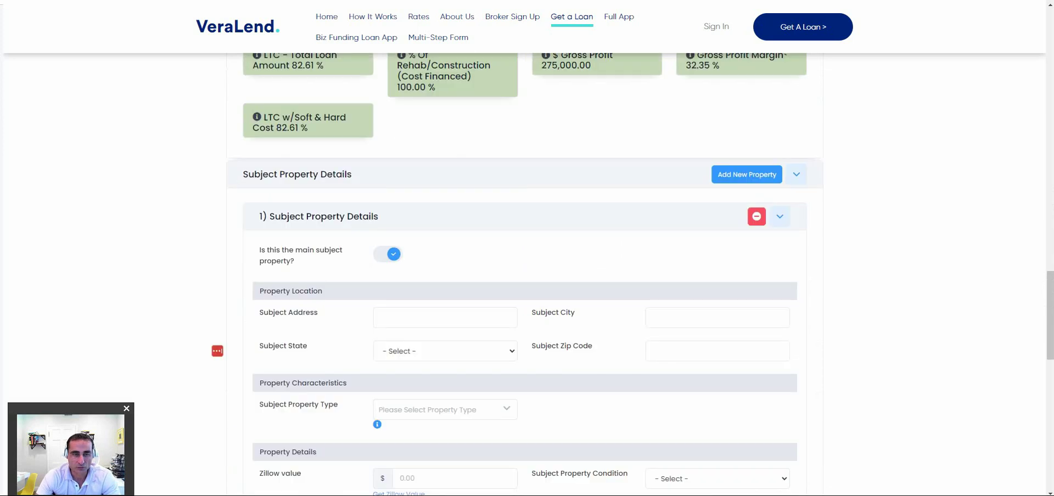
{"action": "left_click", "coordinate": [440, 318]}
{"action": "type", "text": "123 sw"}
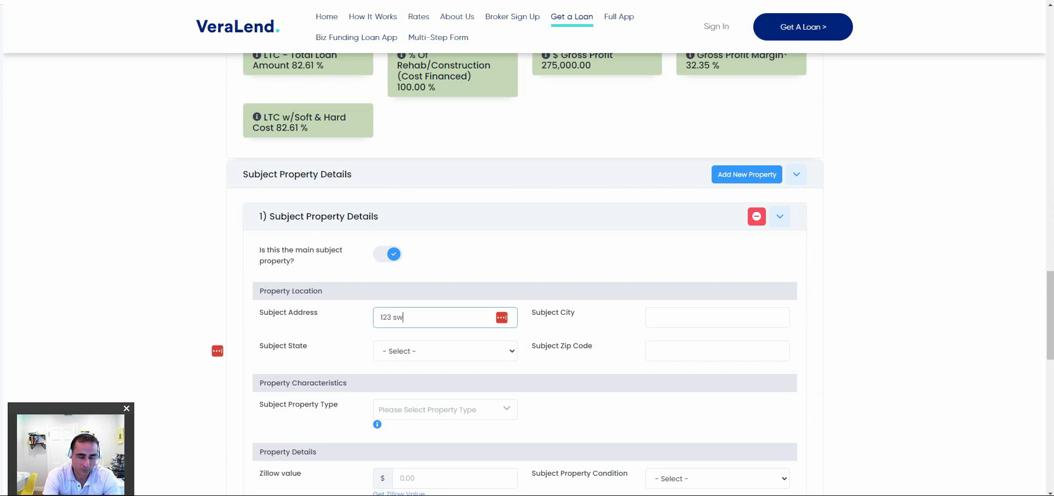
{"action": "type", "text": " 123 ave"}
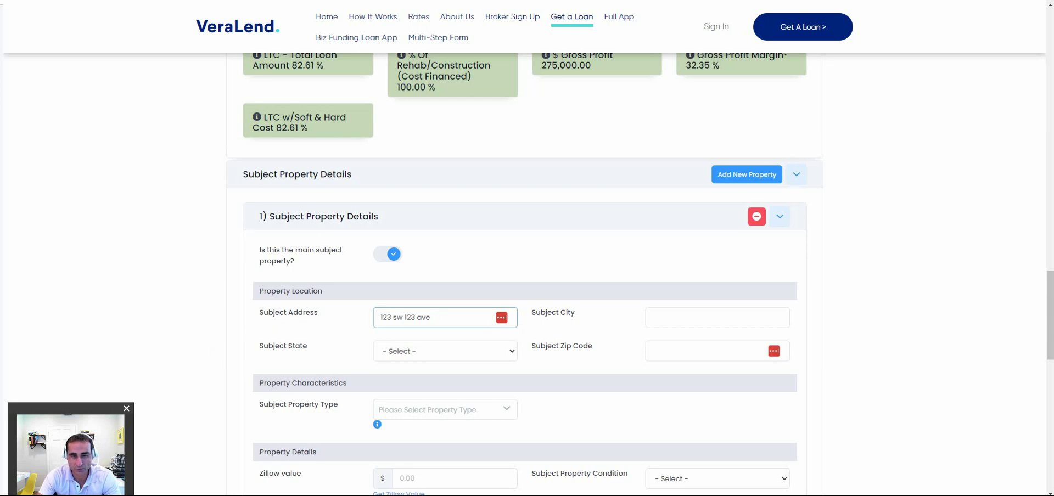
{"action": "left_click", "coordinate": [445, 350]}
{"action": "left_click", "coordinate": [406, 263]}
{"action": "scroll", "coordinate": [525, 275], "scroll_direction": "down", "scroll_amount": 1}
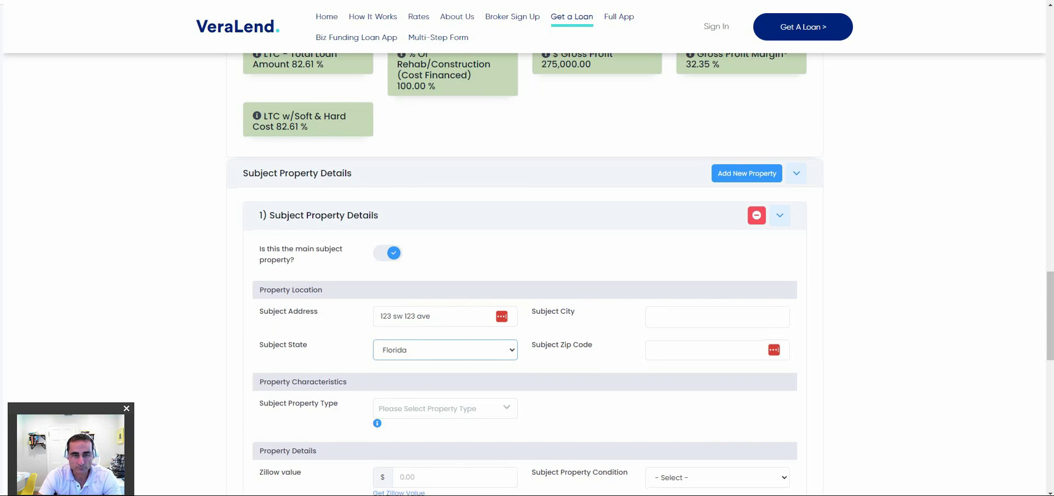
{"action": "scroll", "coordinate": [445, 227], "scroll_direction": "down", "scroll_amount": 3}
{"action": "left_click", "coordinate": [445, 227]}
{"action": "key", "text": "Return"}
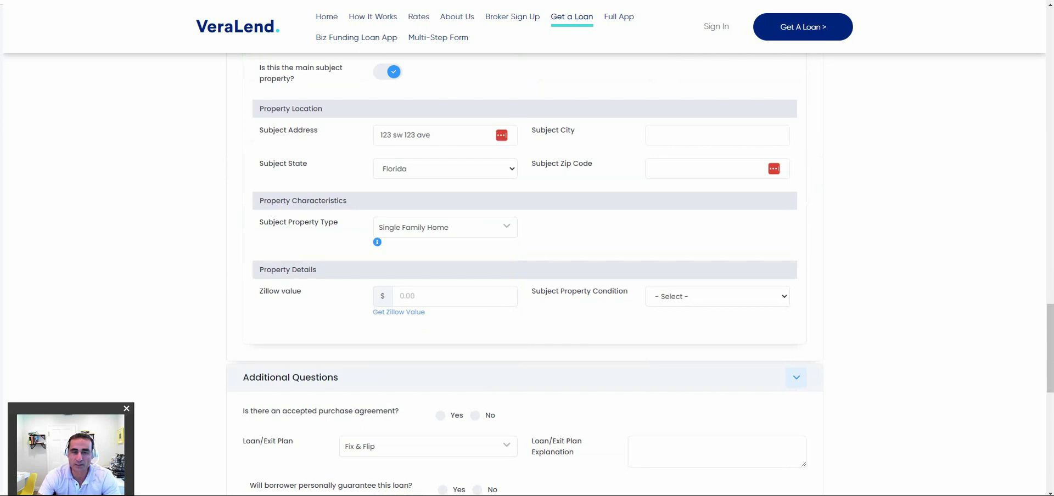
{"action": "left_click", "coordinate": [718, 296]}
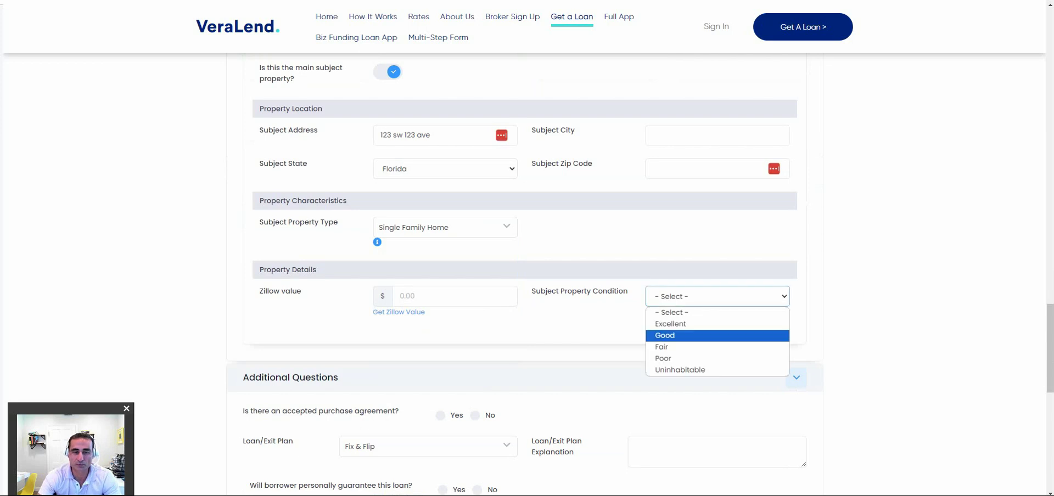
Choose Good property condition, type a scenario note, pass the reCAPTCHA and submit.
{"action": "key", "text": "Return"}
{"action": "scroll", "coordinate": [527, 275], "scroll_direction": "down", "scroll_amount": 3}
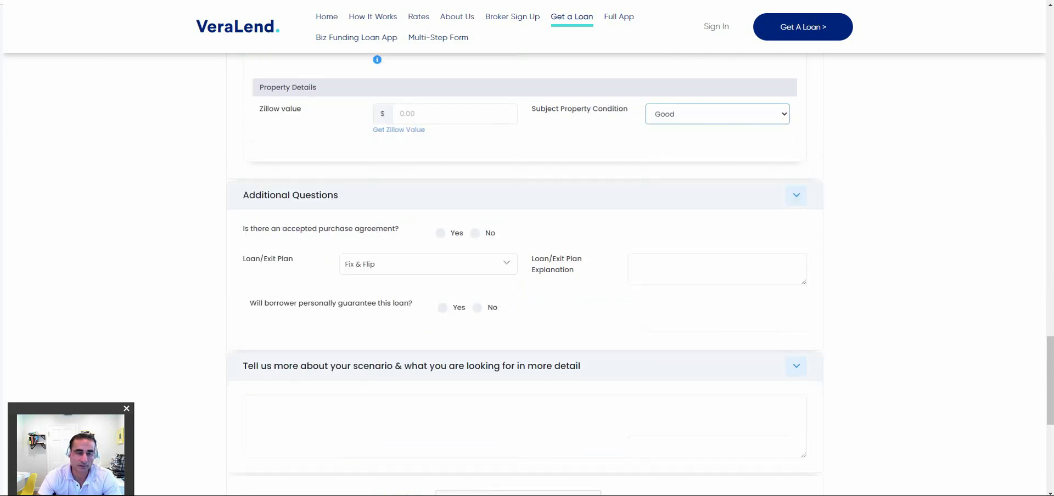
{"action": "left_click", "coordinate": [524, 426]}
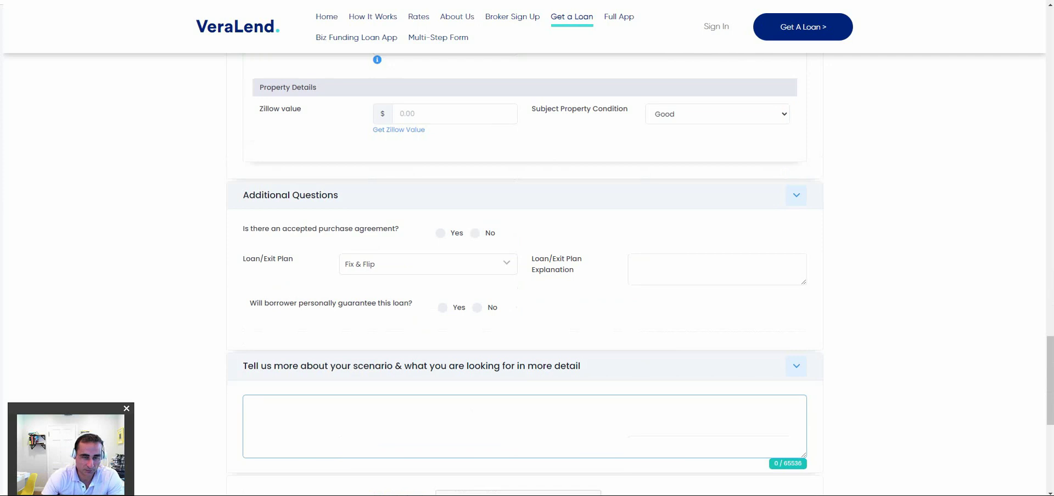
{"action": "type", "text": "jhgsd fkjshy dkhg dlfgj hfl hb"}
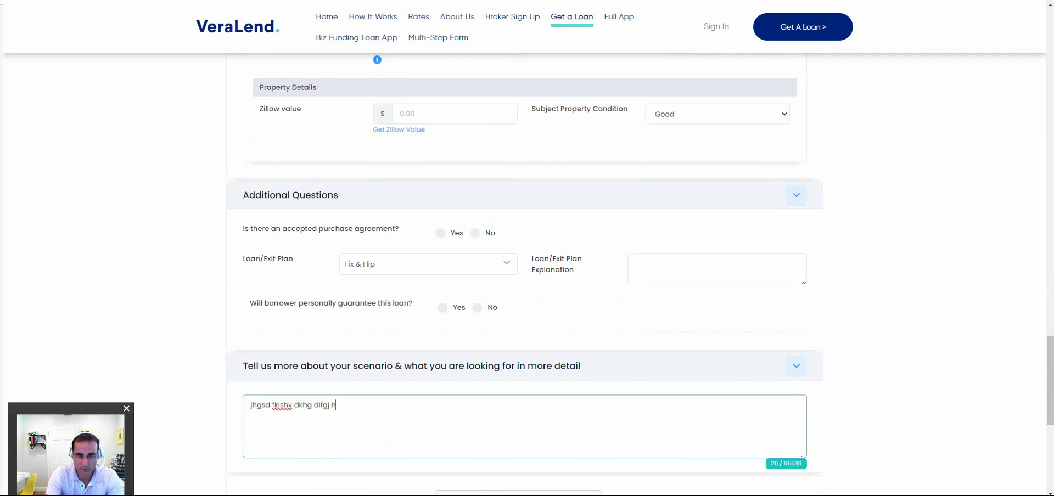
{"action": "scroll", "coordinate": [524, 274], "scroll_direction": "down", "scroll_amount": 2}
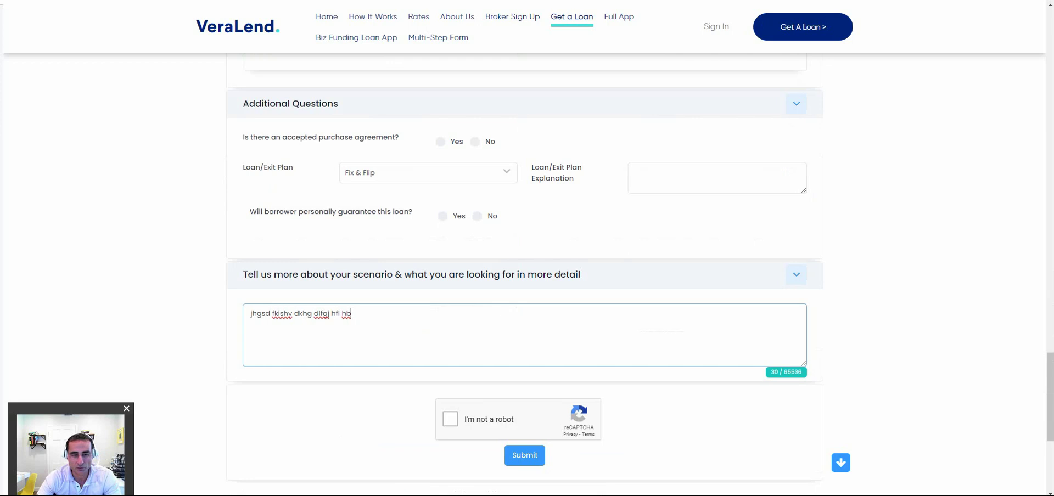
{"action": "left_click", "coordinate": [450, 419]}
{"action": "scroll", "coordinate": [450, 419], "scroll_direction": "down", "scroll_amount": 2}
{"action": "left_click", "coordinate": [525, 364]}
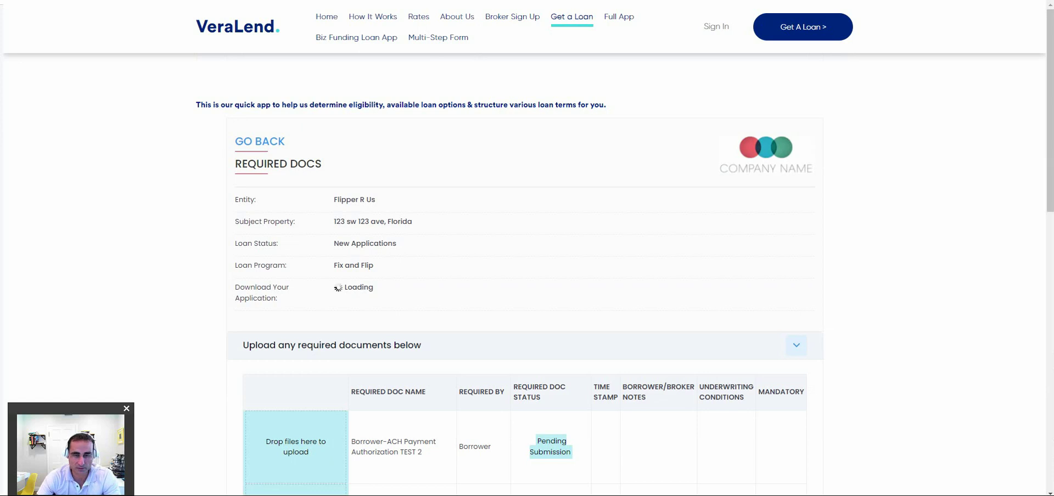
Upload renovation-budget-template-excel.jpg from Sample Borrower & Loan Docs as the Construction Budget document.
{"action": "scroll", "coordinate": [525, 248], "scroll_direction": "down", "scroll_amount": 5}
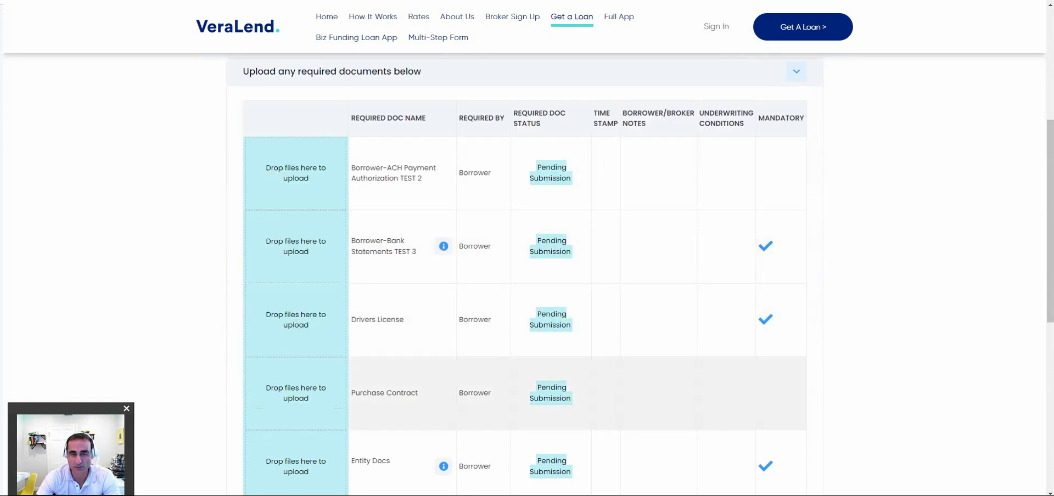
{"action": "scroll", "coordinate": [524, 275], "scroll_direction": "down", "scroll_amount": 1}
{"action": "scroll", "coordinate": [524, 274], "scroll_direction": "down", "scroll_amount": 1}
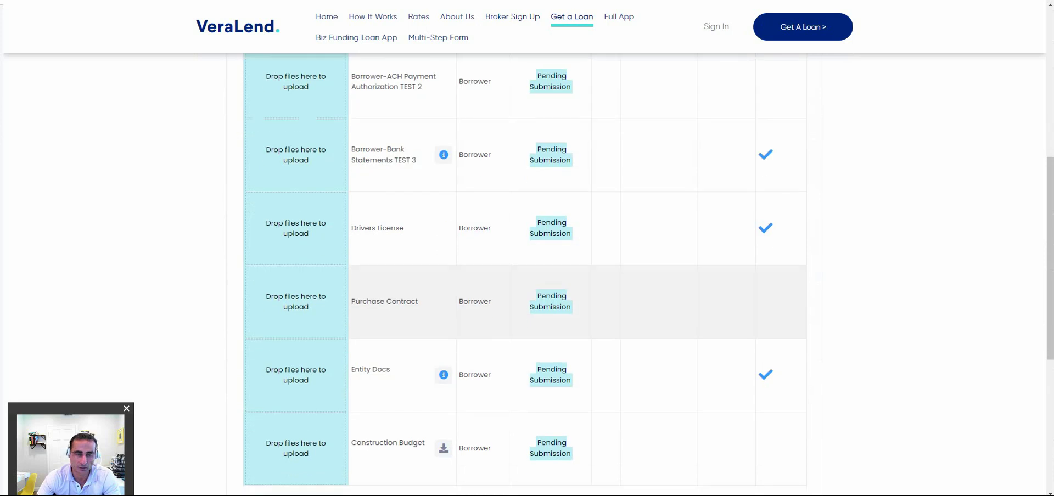
{"action": "mouse_move", "coordinate": [443, 375]}
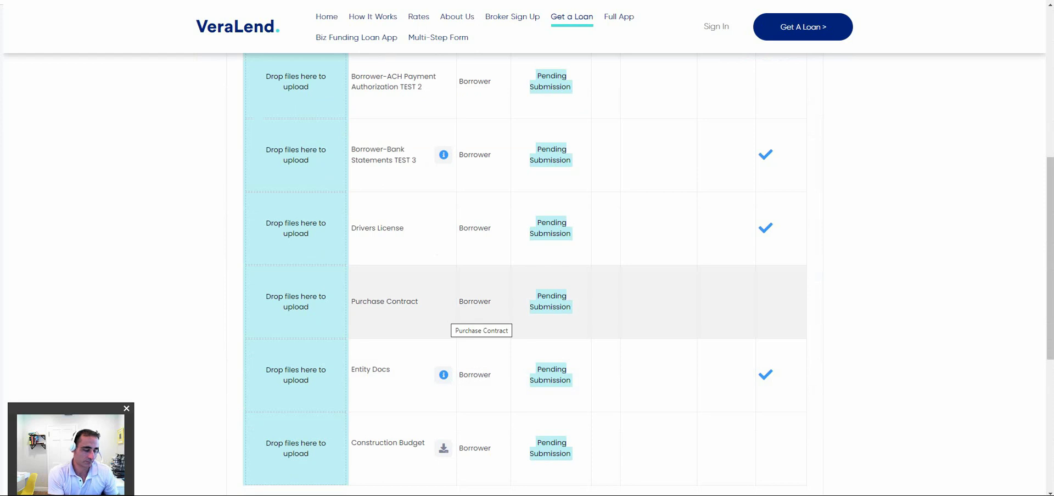
{"action": "scroll", "coordinate": [478, 321], "scroll_direction": "down", "scroll_amount": 2}
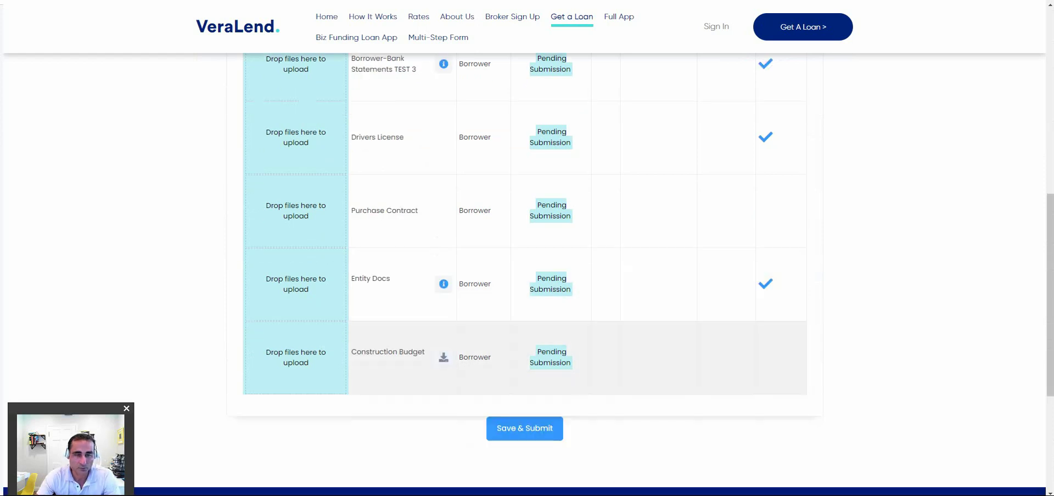
{"action": "left_click", "coordinate": [296, 358]}
{"action": "left_click", "coordinate": [69, 150]}
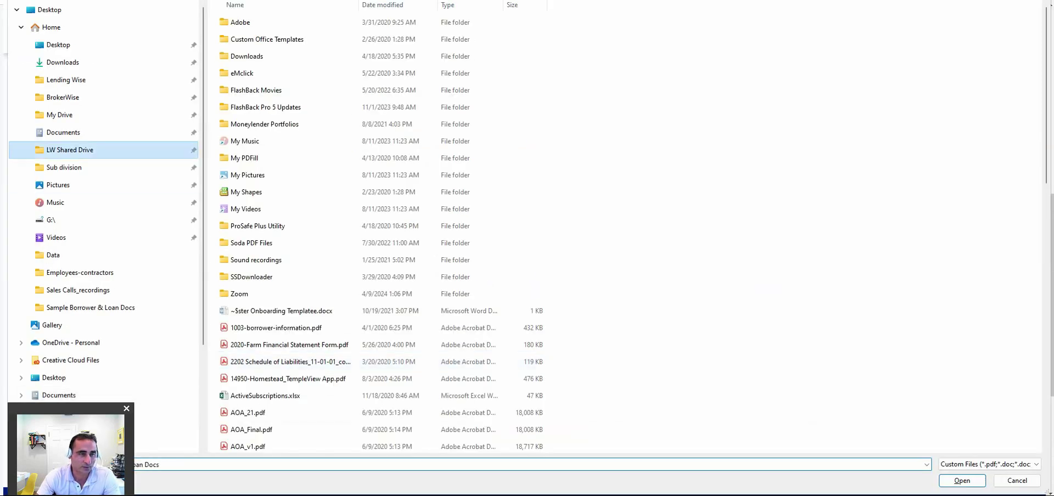
{"action": "key", "text": "Return"}
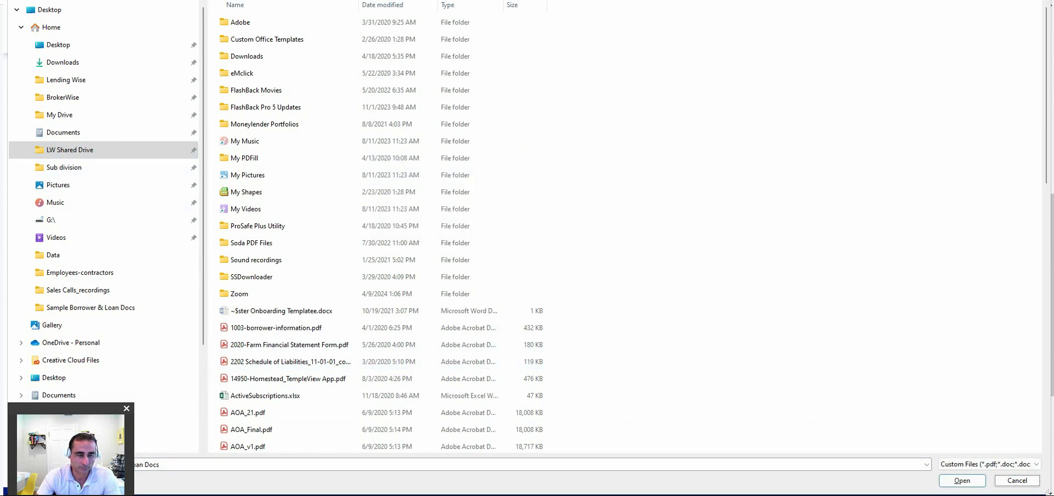
{"action": "key", "text": "Return"}
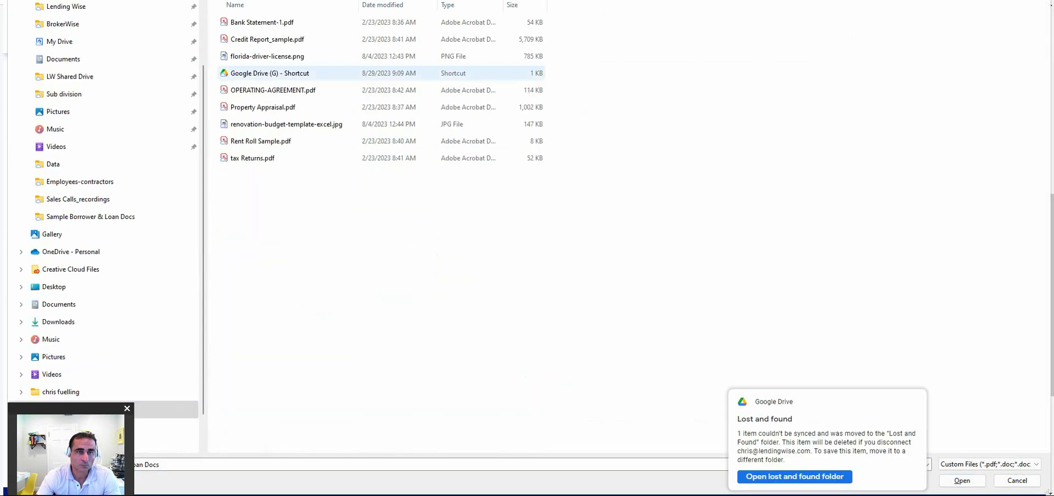
{"action": "left_click", "coordinate": [286, 125]}
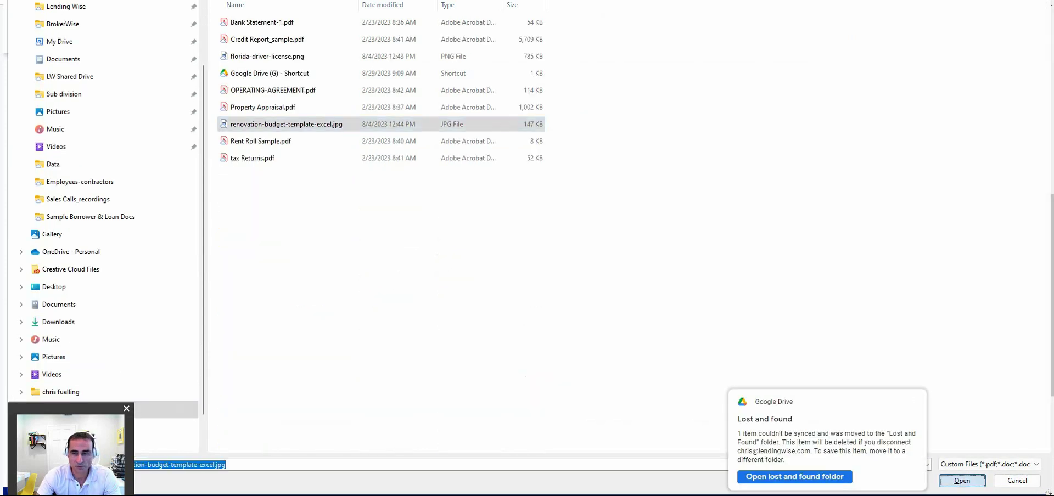
{"action": "key", "text": "Return"}
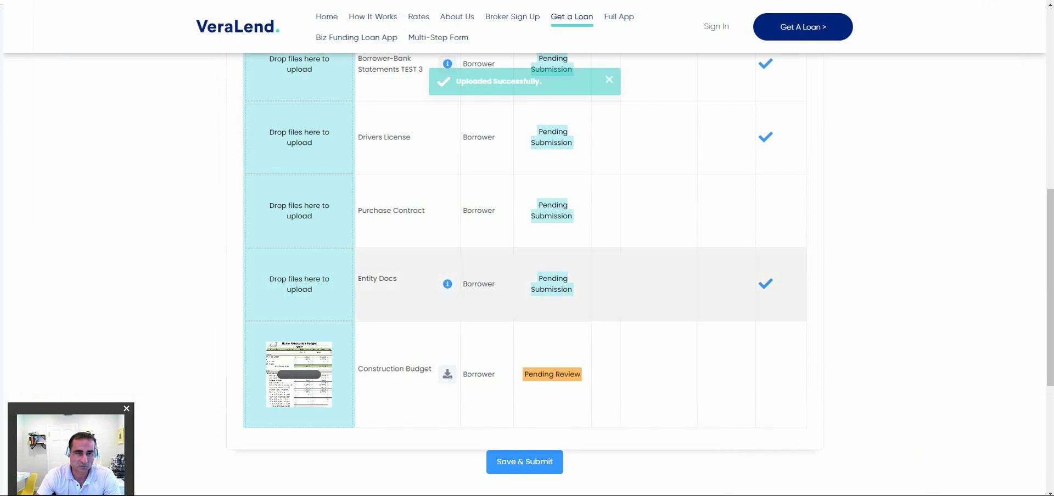
Upload florida-driver-license.png as the Drivers License document, leaving both Pending Review.
{"action": "left_click", "coordinate": [300, 137]}
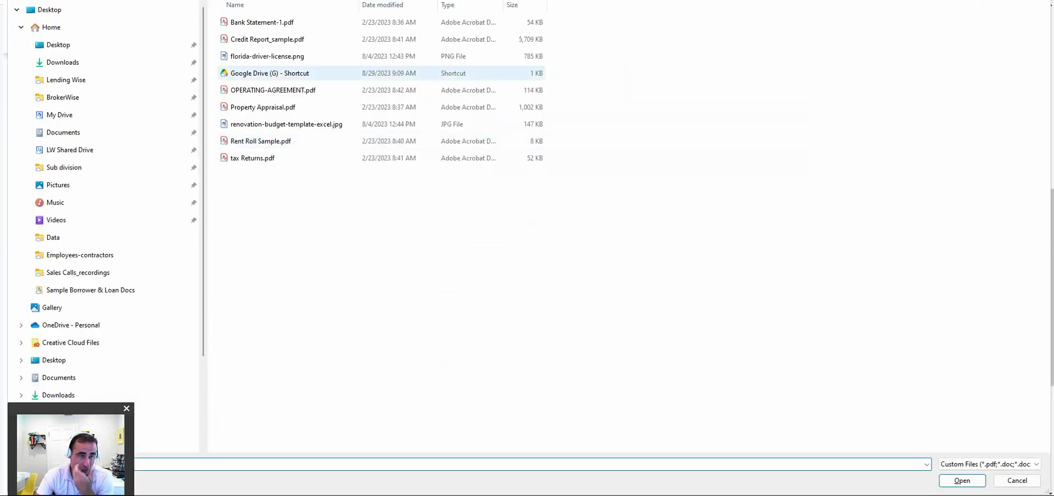
{"action": "double_click", "coordinate": [268, 56]}
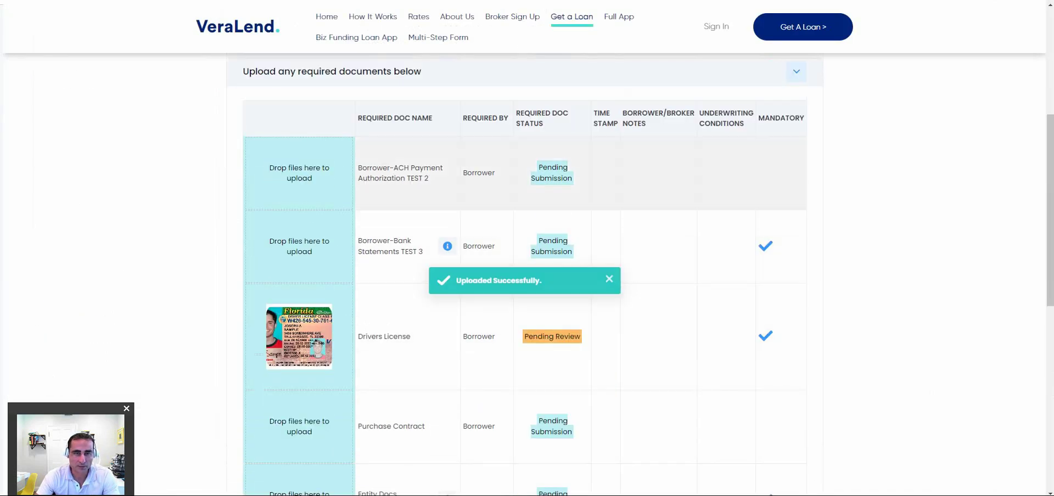
{"action": "scroll", "coordinate": [478, 258], "scroll_direction": "down", "scroll_amount": 2}
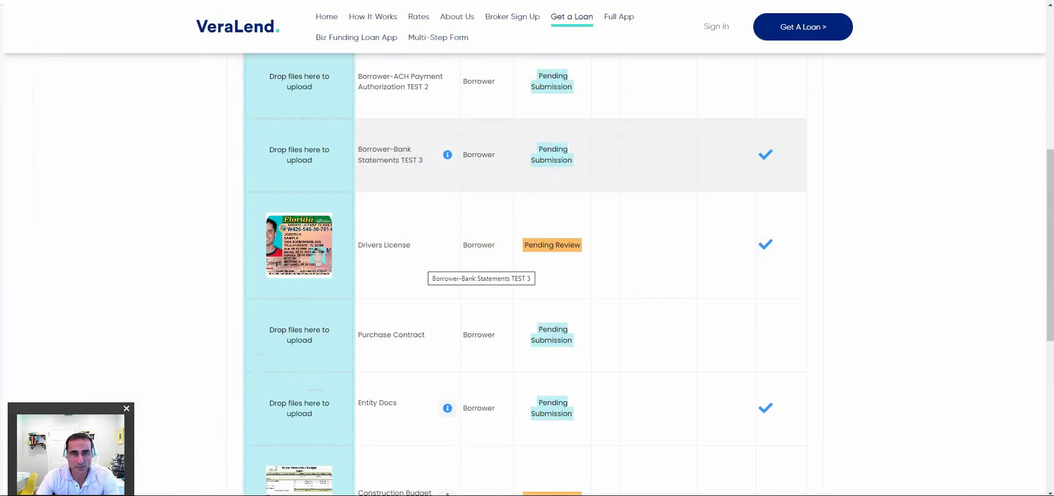
{"action": "scroll", "coordinate": [428, 269], "scroll_direction": "down", "scroll_amount": 1}
{"action": "scroll", "coordinate": [412, 278], "scroll_direction": "up", "scroll_amount": 3}
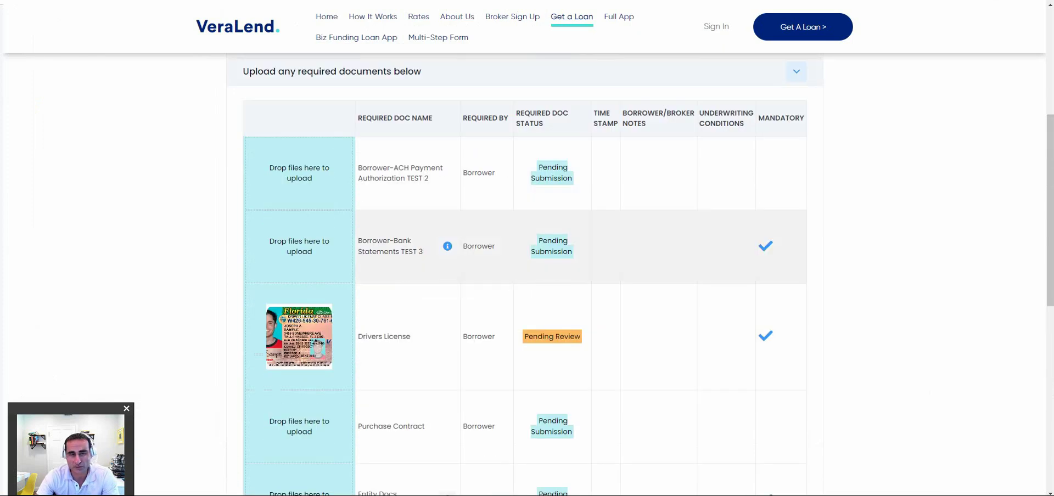
{"action": "scroll", "coordinate": [477, 384], "scroll_direction": "down", "scroll_amount": 4}
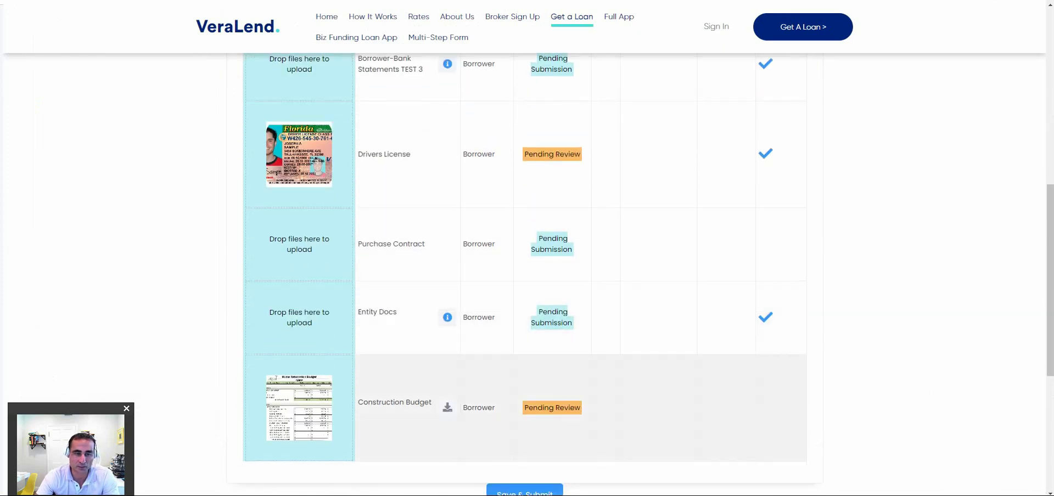
{"action": "scroll", "coordinate": [478, 406], "scroll_direction": "down", "scroll_amount": 2}
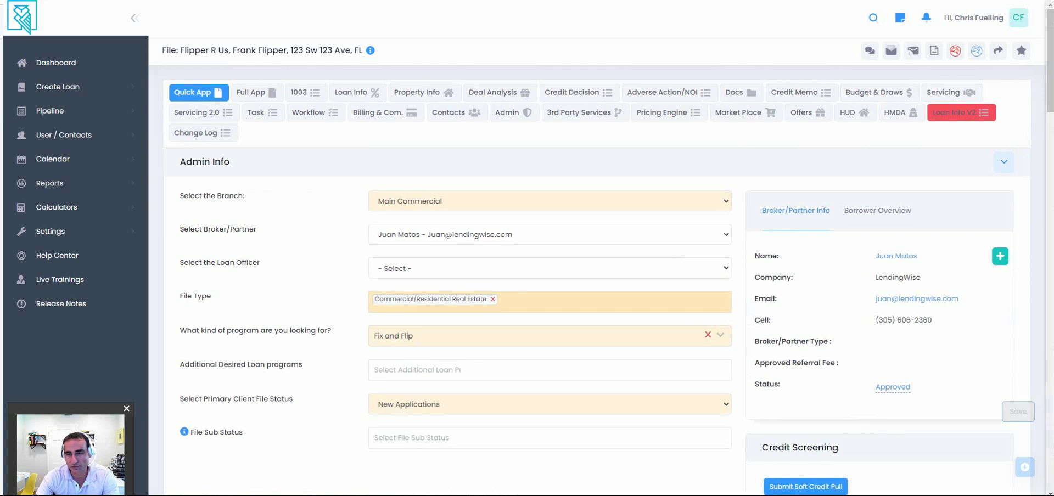
{"action": "scroll", "coordinate": [893, 227], "scroll_direction": "down", "scroll_amount": 3}
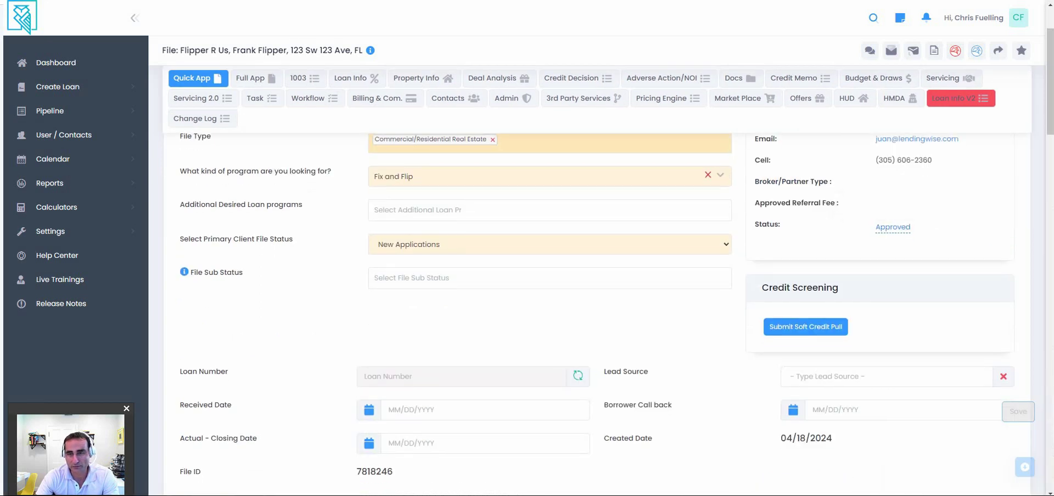
{"action": "scroll", "coordinate": [598, 274], "scroll_direction": "up", "scroll_amount": 2}
{"action": "scroll", "coordinate": [599, 274], "scroll_direction": "down", "scroll_amount": 2}
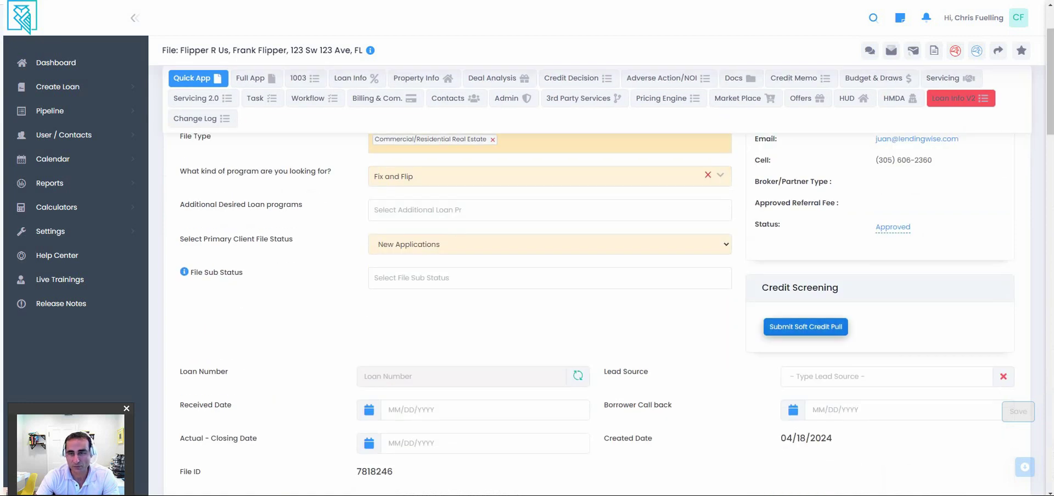
{"action": "scroll", "coordinate": [806, 330], "scroll_direction": "down", "scroll_amount": 1}
{"action": "scroll", "coordinate": [598, 313], "scroll_direction": "down", "scroll_amount": 3}
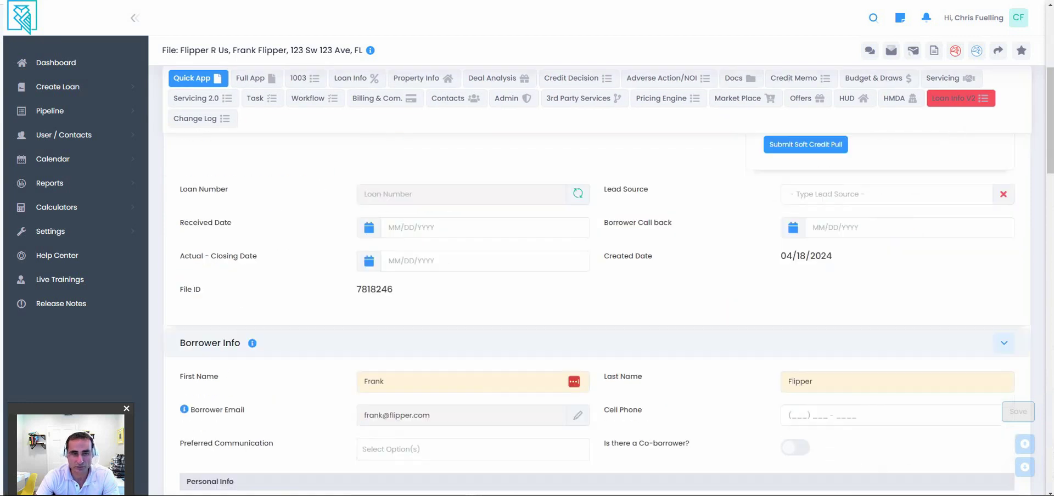
{"action": "scroll", "coordinate": [598, 313], "scroll_direction": "down", "scroll_amount": 2}
{"action": "scroll", "coordinate": [598, 313], "scroll_direction": "down", "scroll_amount": 5}
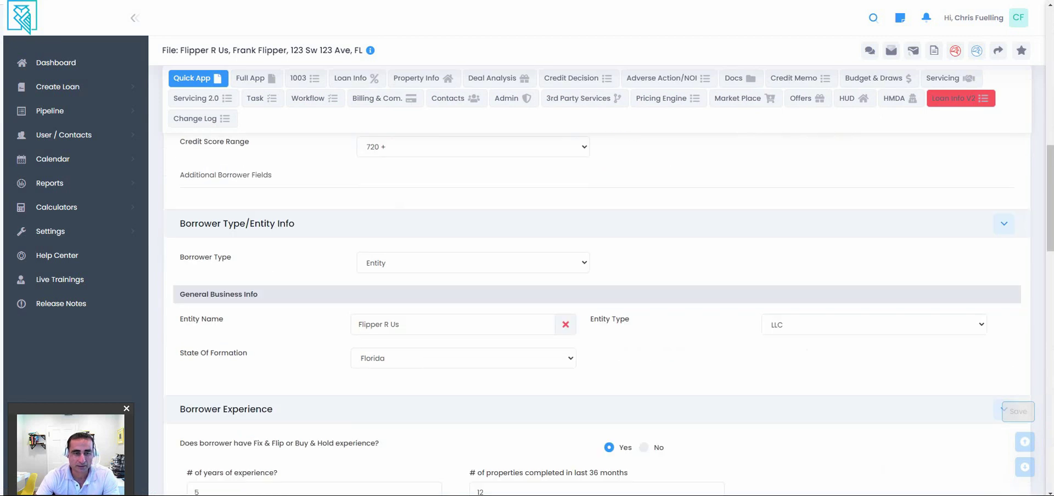
{"action": "scroll", "coordinate": [598, 313], "scroll_direction": "down", "scroll_amount": 3}
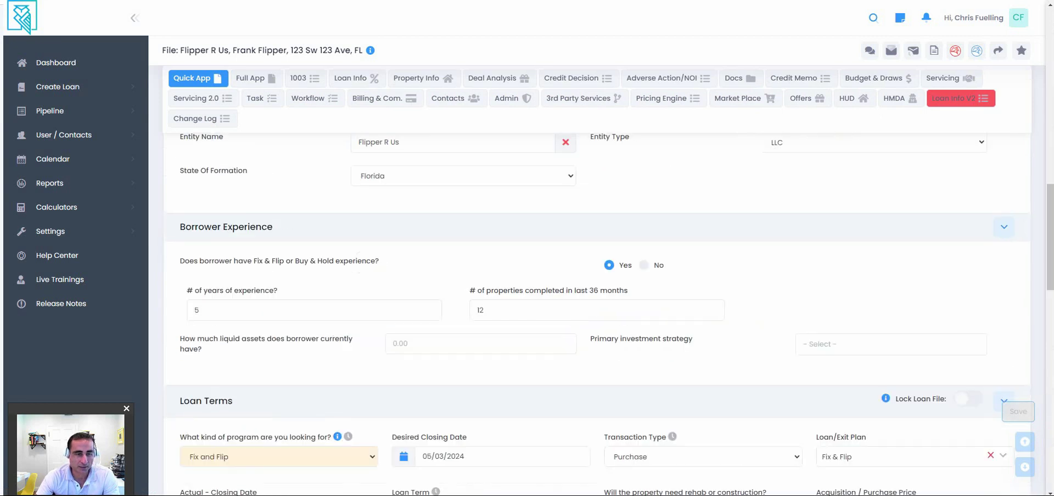
{"action": "scroll", "coordinate": [599, 313], "scroll_direction": "down", "scroll_amount": 5}
{"action": "scroll", "coordinate": [599, 313], "scroll_direction": "down", "scroll_amount": 2}
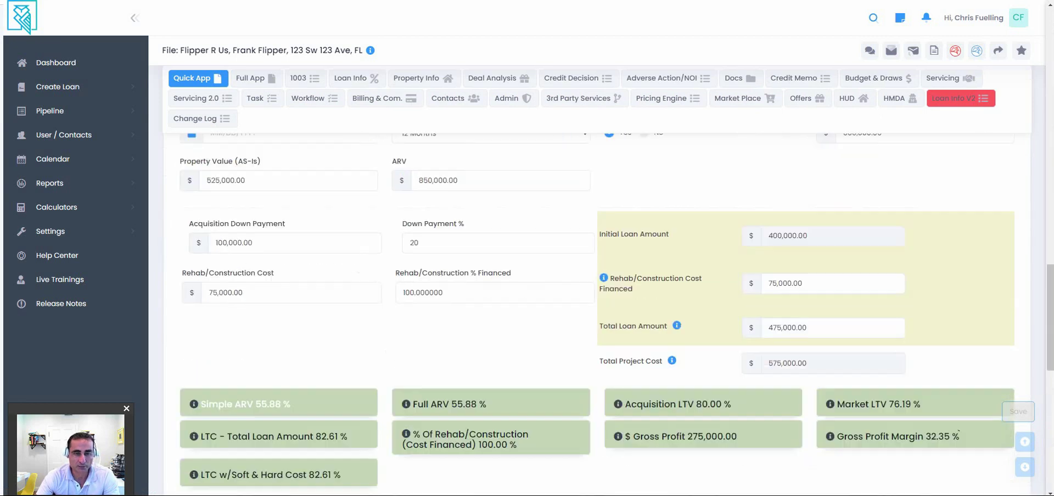
{"action": "scroll", "coordinate": [599, 313], "scroll_direction": "down", "scroll_amount": 3}
{"action": "scroll", "coordinate": [598, 313], "scroll_direction": "down", "scroll_amount": 3}
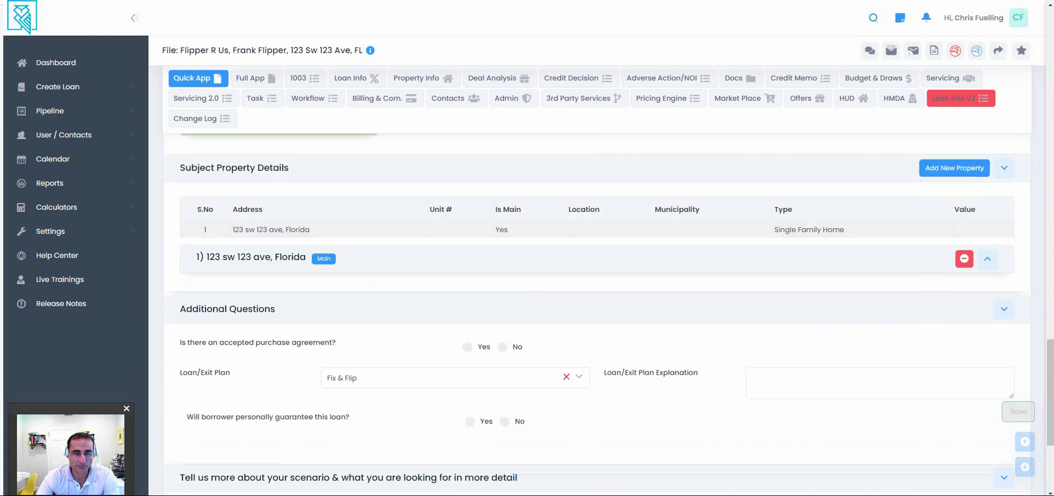
{"action": "scroll", "coordinate": [598, 313], "scroll_direction": "down", "scroll_amount": 3}
{"action": "scroll", "coordinate": [599, 313], "scroll_direction": "up", "scroll_amount": 15}
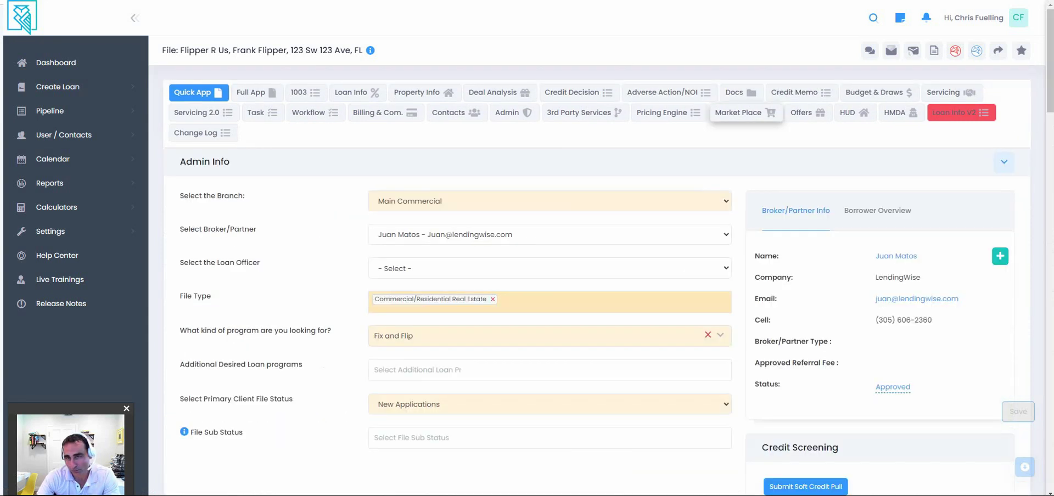
In Market Place, search lenders with Loan Category Fix & Flip and Borrower Occupancy Investment.
{"action": "left_click", "coordinate": [746, 113]}
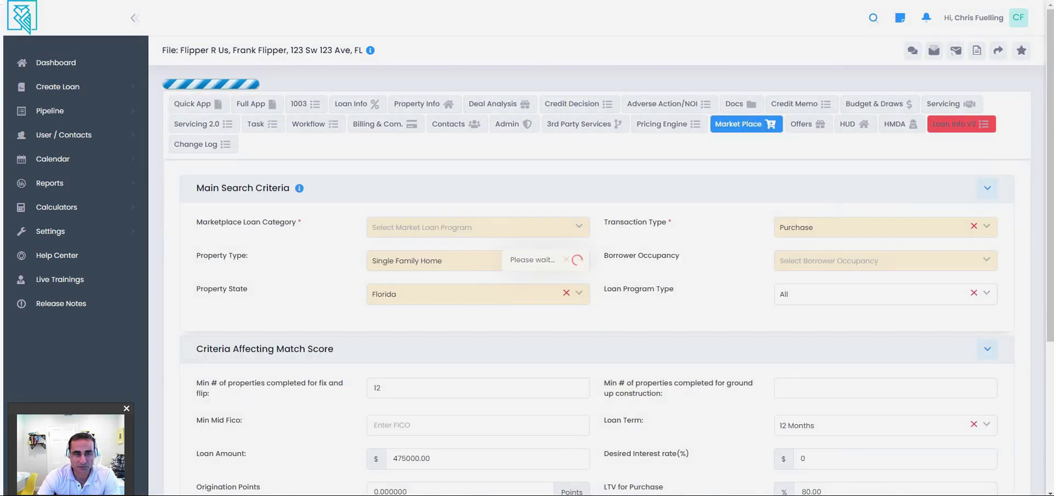
{"action": "left_click", "coordinate": [472, 216]}
{"action": "key", "text": "Return"}
{"action": "left_click", "coordinate": [885, 249]}
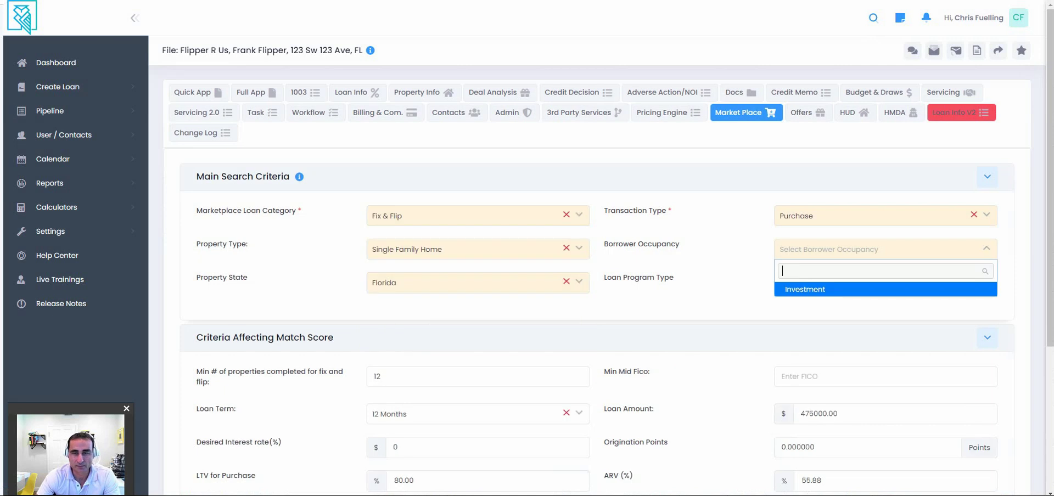
{"action": "key", "text": "Return"}
{"action": "scroll", "coordinate": [598, 313], "scroll_direction": "down", "scroll_amount": 3}
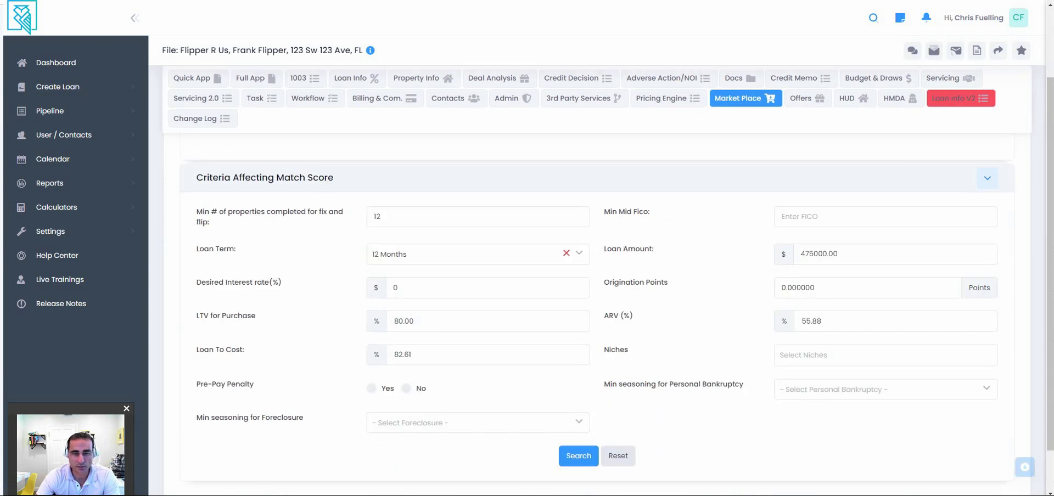
{"action": "left_click", "coordinate": [578, 456]}
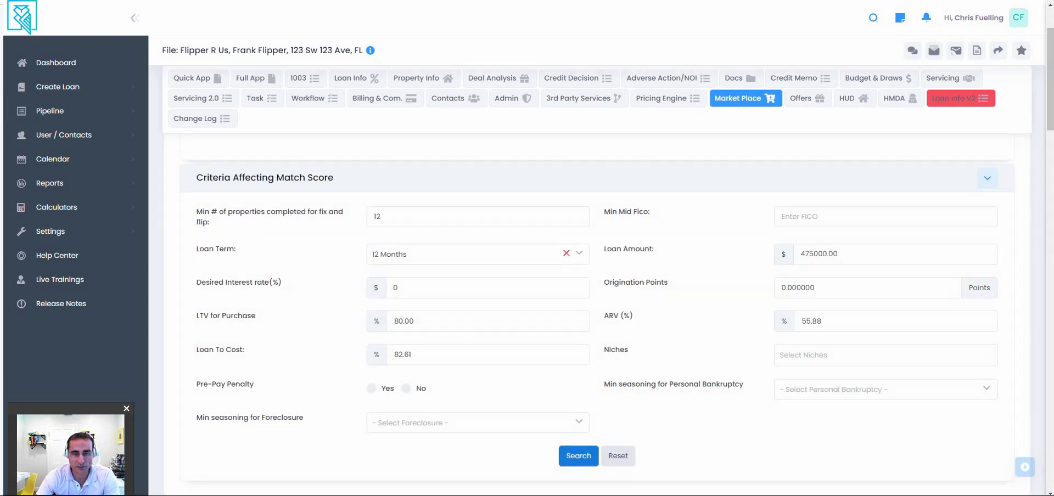
Scroll through the 22 matching lenders, including Kiavi's 90% max LTV.
{"action": "scroll", "coordinate": [598, 313], "scroll_direction": "down", "scroll_amount": 2}
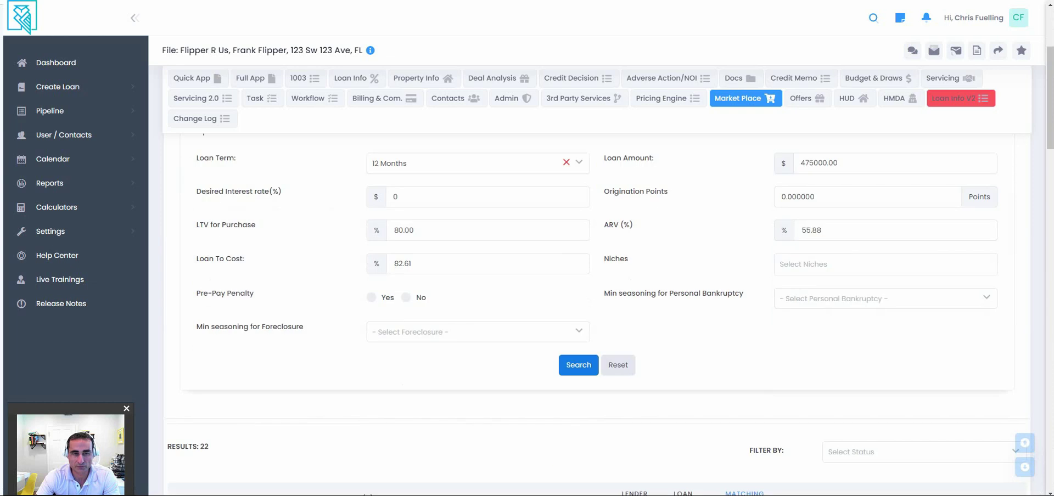
{"action": "scroll", "coordinate": [598, 313], "scroll_direction": "down", "scroll_amount": 5}
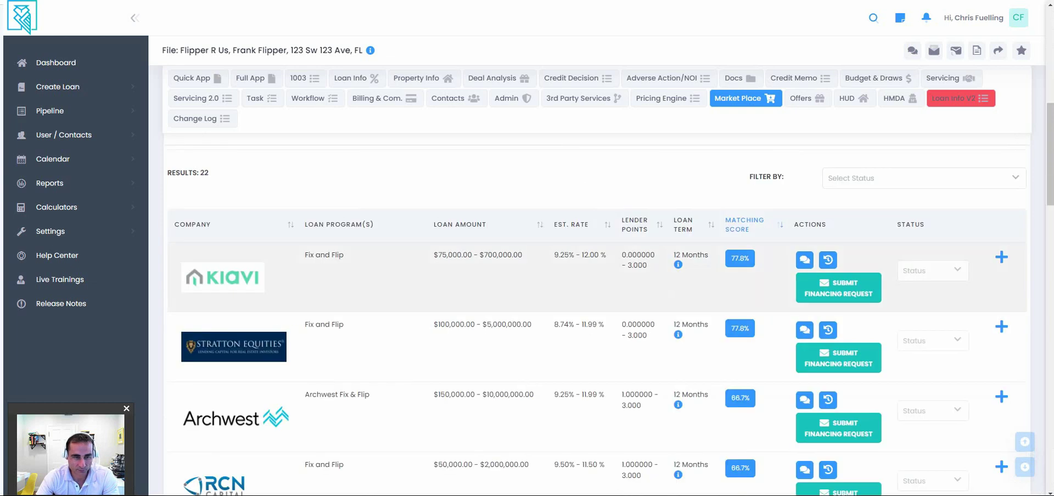
{"action": "scroll", "coordinate": [599, 313], "scroll_direction": "down", "scroll_amount": 1}
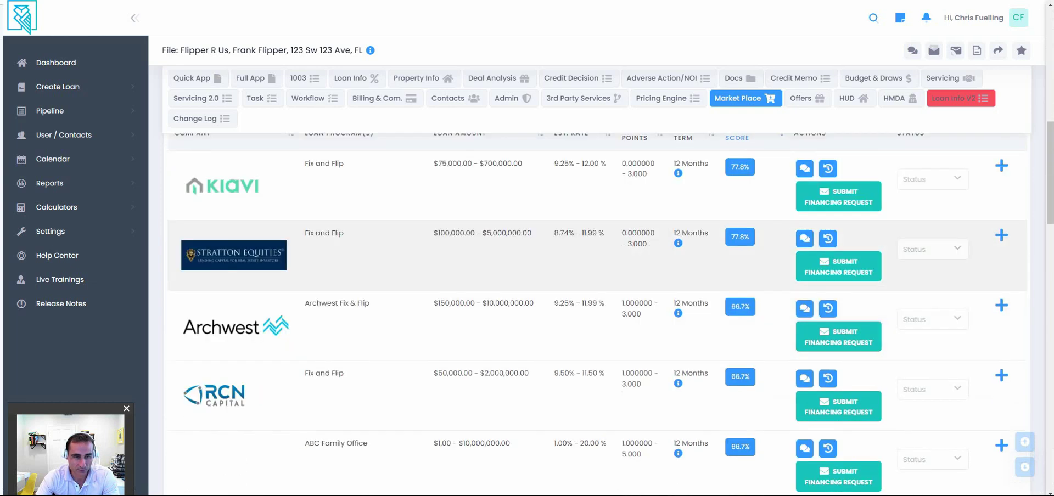
{"action": "scroll", "coordinate": [599, 313], "scroll_direction": "down", "scroll_amount": 3}
{"action": "scroll", "coordinate": [599, 314], "scroll_direction": "down", "scroll_amount": 3}
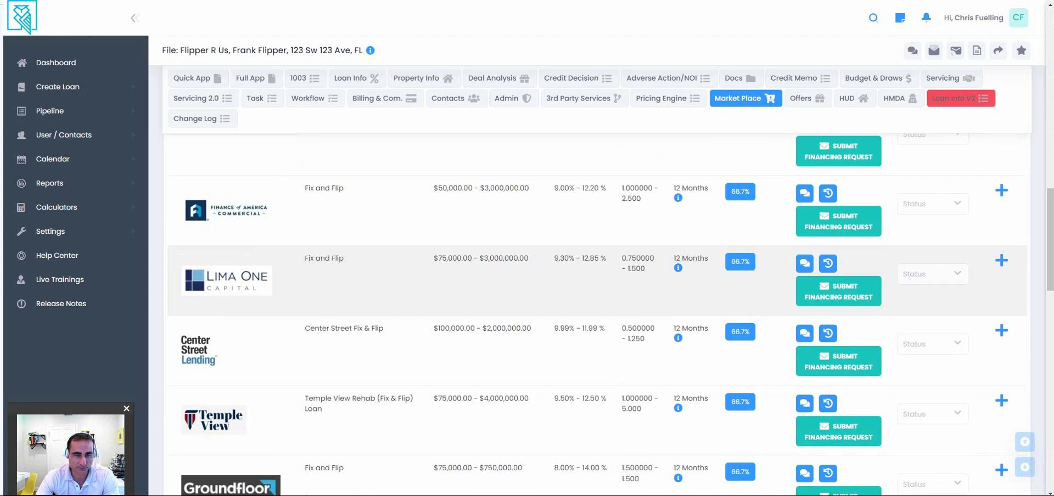
{"action": "scroll", "coordinate": [599, 314], "scroll_direction": "down", "scroll_amount": 5}
{"action": "scroll", "coordinate": [599, 214], "scroll_direction": "down", "scroll_amount": 8}
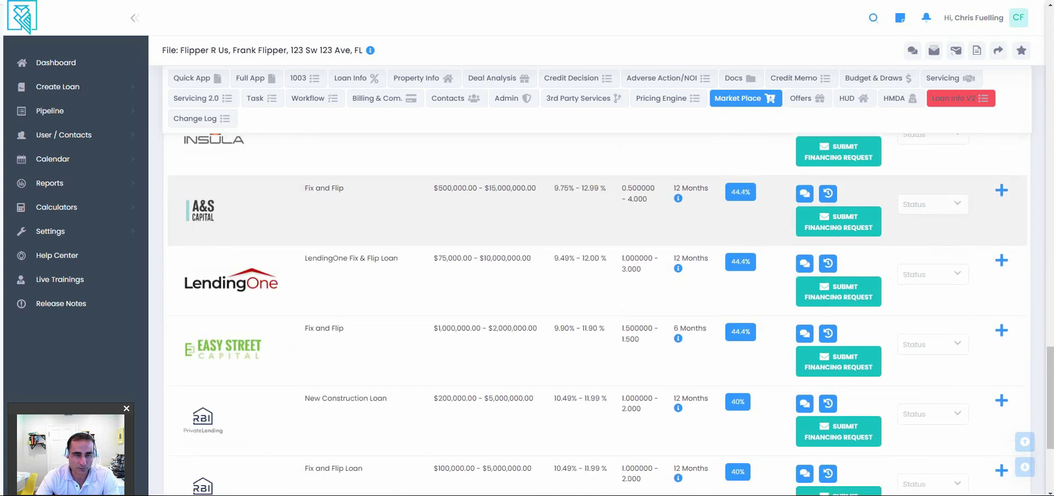
{"action": "scroll", "coordinate": [599, 313], "scroll_direction": "down", "scroll_amount": 4}
{"action": "scroll", "coordinate": [599, 313], "scroll_direction": "up", "scroll_amount": 15}
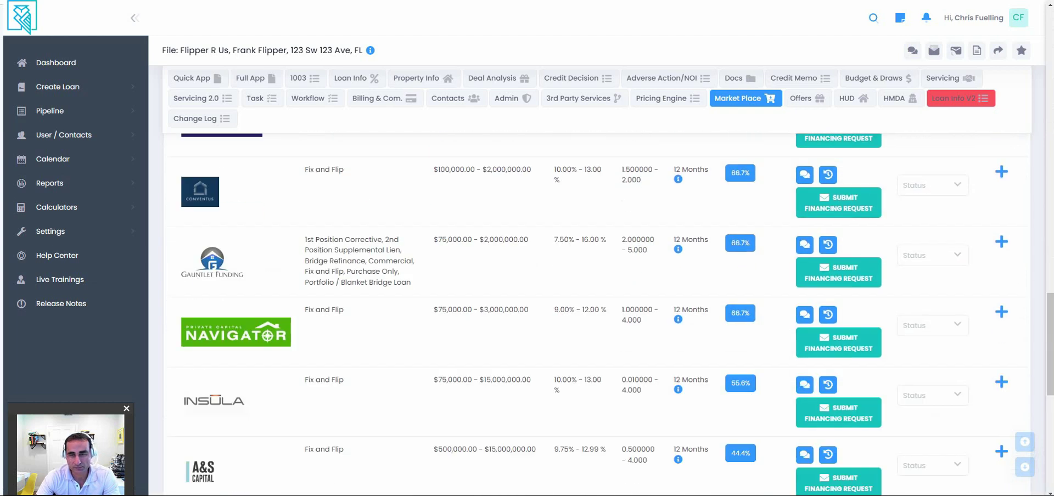
{"action": "scroll", "coordinate": [598, 313], "scroll_direction": "up", "scroll_amount": 15}
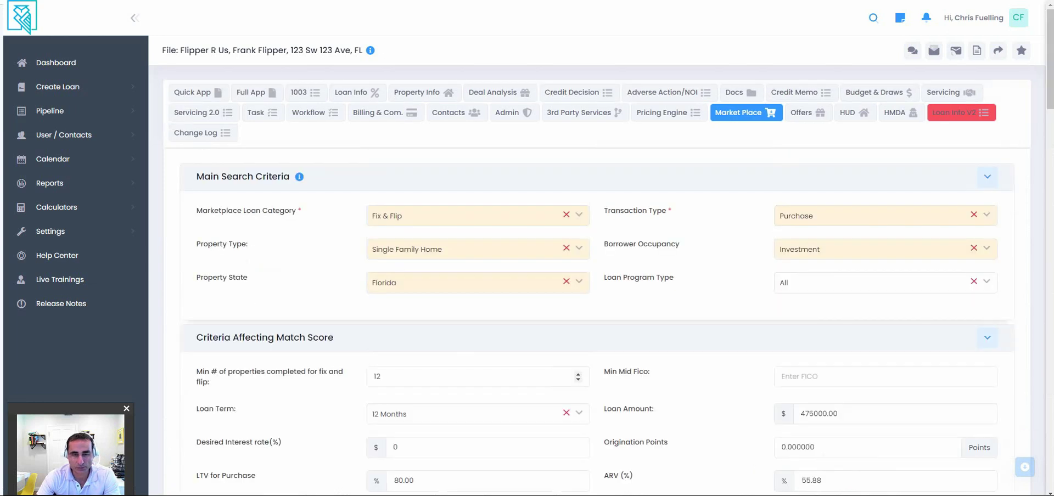
{"action": "scroll", "coordinate": [599, 384], "scroll_direction": "down", "scroll_amount": 10}
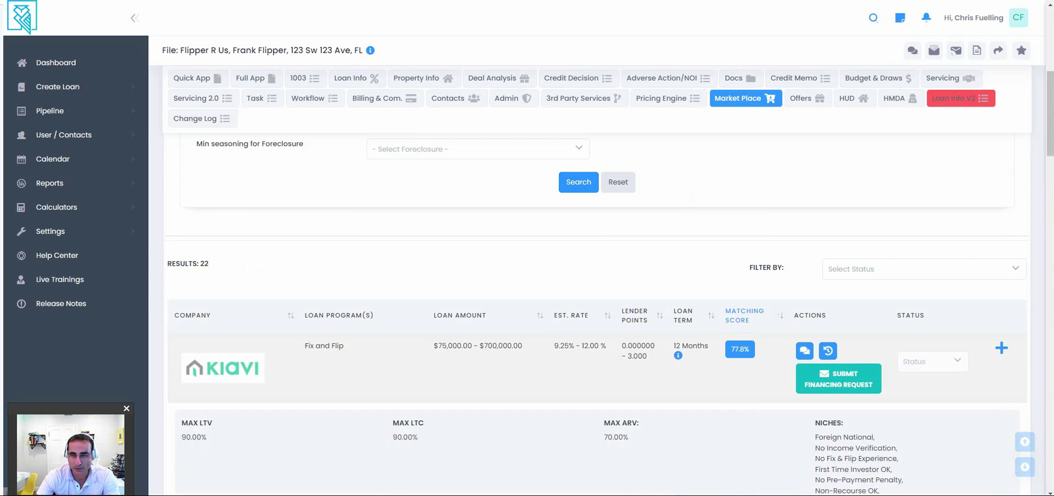
Scroll through Kiavi's expanded details, highlighting its niches list along the way.
{"action": "scroll", "coordinate": [597, 275], "scroll_direction": "down", "scroll_amount": 2}
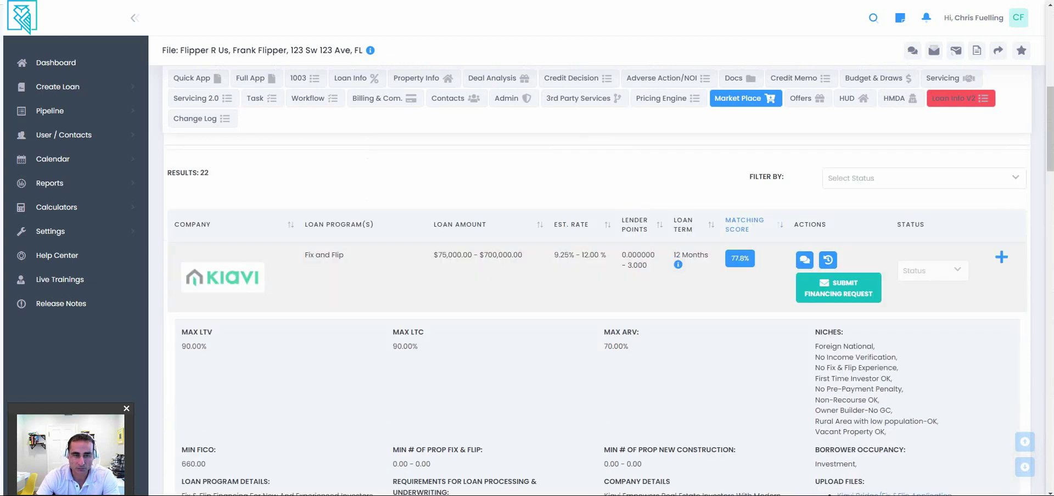
{"action": "scroll", "coordinate": [597, 307], "scroll_direction": "down", "scroll_amount": 2}
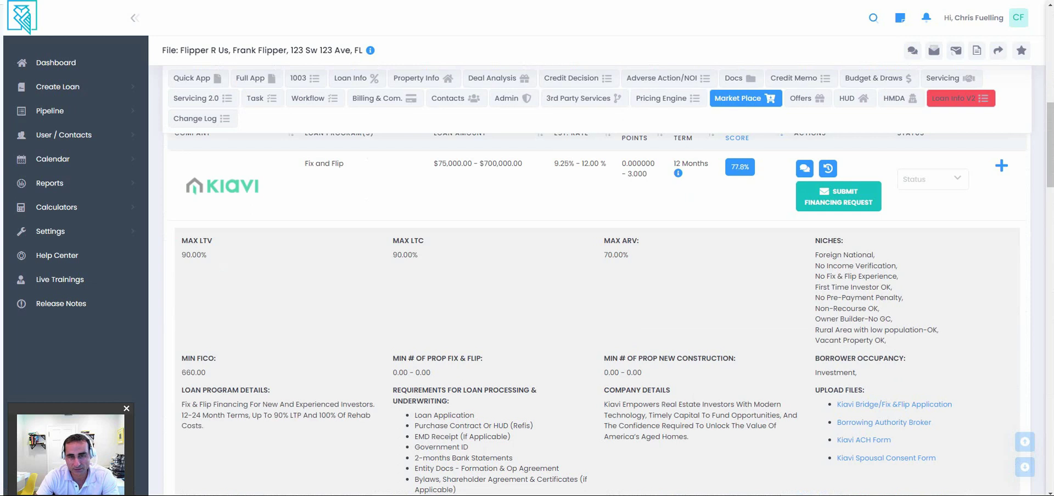
{"action": "left_click_drag", "start_coordinate": [818, 255], "coordinate": [886, 341]}
{"action": "scroll", "coordinate": [598, 275], "scroll_direction": "down", "scroll_amount": 2}
{"action": "scroll", "coordinate": [598, 275], "scroll_direction": "down", "scroll_amount": 2}
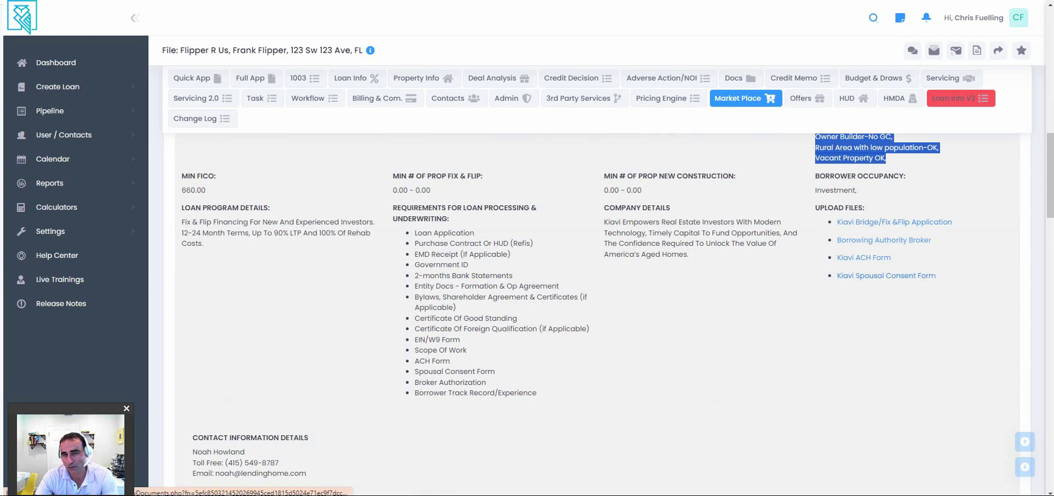
{"action": "scroll", "coordinate": [597, 313], "scroll_direction": "up", "scroll_amount": 5}
{"action": "scroll", "coordinate": [597, 313], "scroll_direction": "up", "scroll_amount": 1}
Start a pre-qualification financing request to Kiavi and review the drafted e-mail.
{"action": "left_click", "coordinate": [839, 288]}
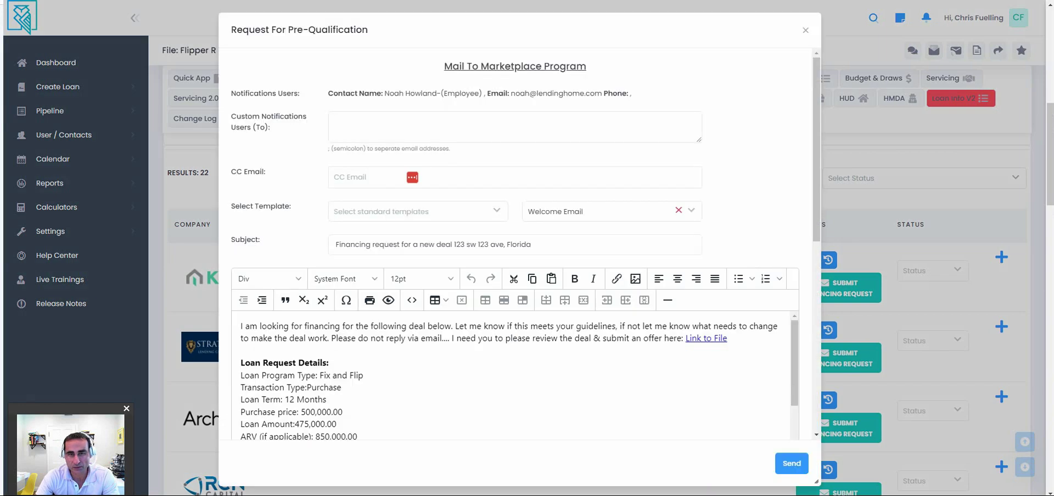
{"action": "scroll", "coordinate": [515, 274], "scroll_direction": "down", "scroll_amount": 2}
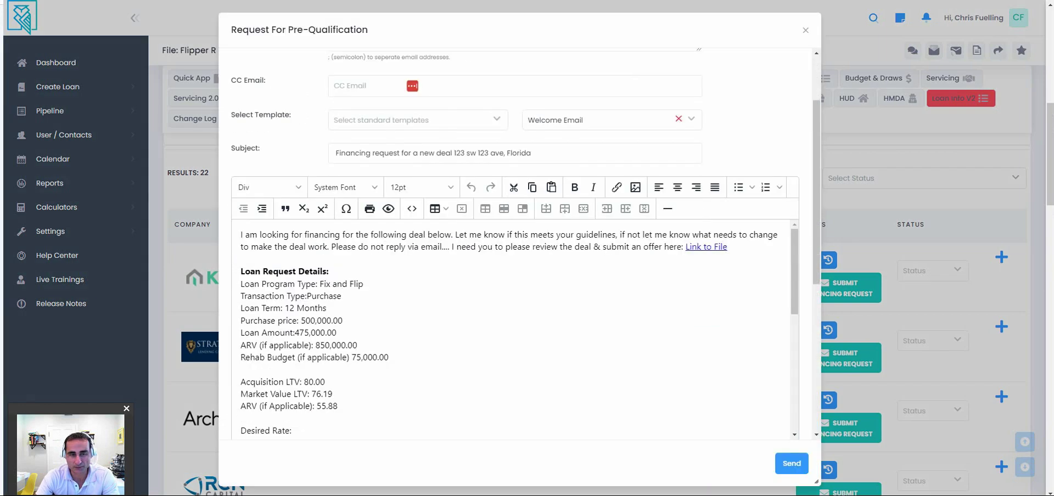
{"action": "scroll", "coordinate": [515, 330], "scroll_direction": "down", "scroll_amount": 2}
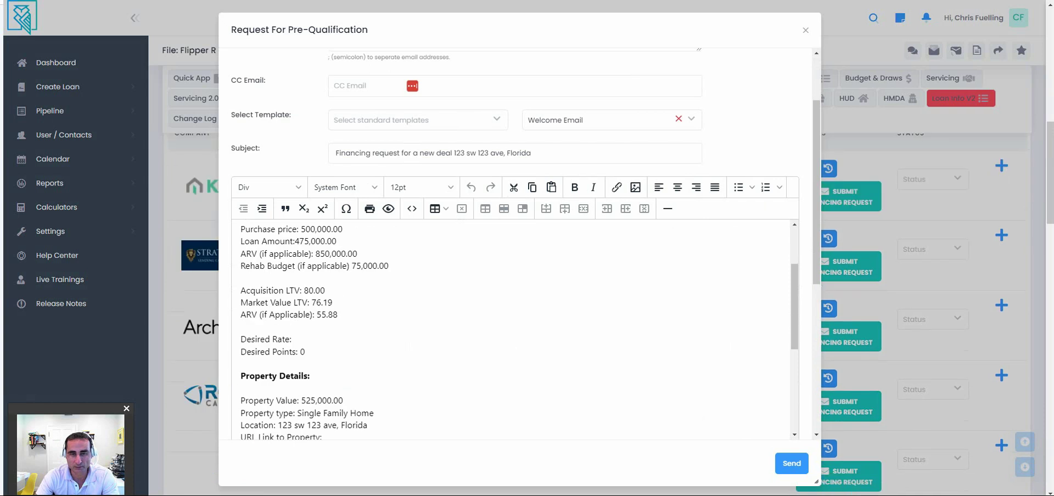
{"action": "scroll", "coordinate": [515, 329], "scroll_direction": "up", "scroll_amount": 2}
{"action": "scroll", "coordinate": [515, 275], "scroll_direction": "up", "scroll_amount": 2}
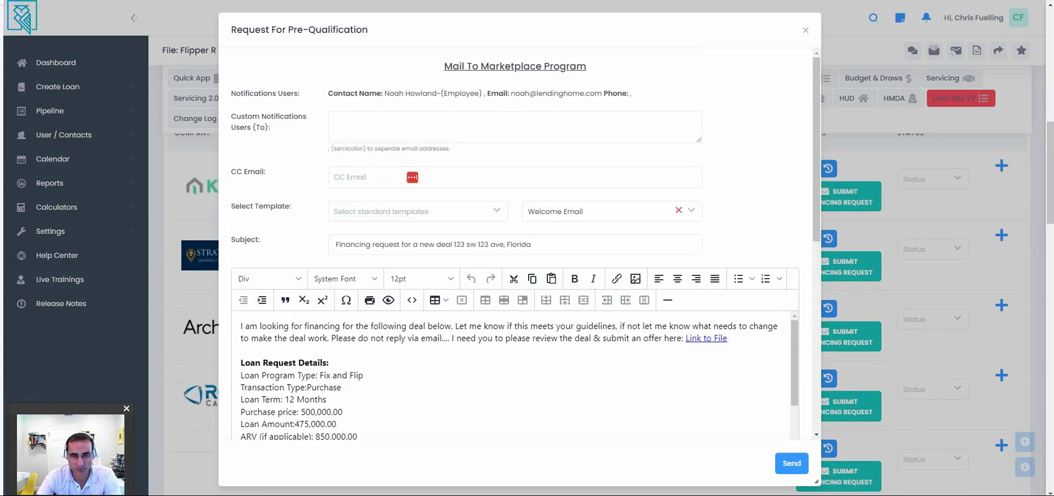
Browse the e-mail template list, keeping Welcome Email selected.
{"action": "left_click", "coordinate": [604, 211]}
{"action": "scroll", "coordinate": [610, 291], "scroll_direction": "down", "scroll_amount": 1}
{"action": "scroll", "coordinate": [609, 291], "scroll_direction": "up", "scroll_amount": 1}
{"action": "scroll", "coordinate": [610, 291], "scroll_direction": "down", "scroll_amount": 1}
{"action": "key", "text": "Escape"}
Follow the e-mail body's Link to File to the loan's deal summary page.
{"action": "left_click", "coordinate": [326, 399]}
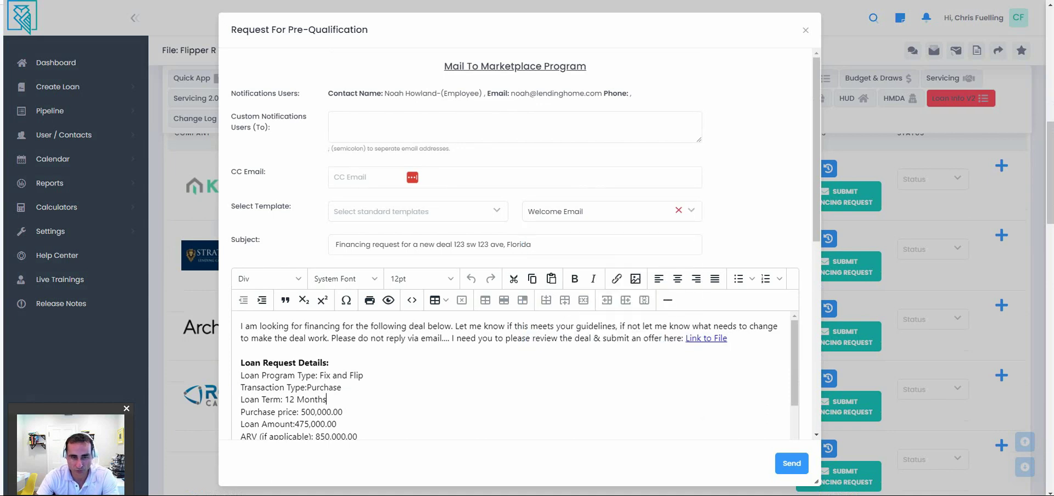
{"action": "scroll", "coordinate": [511, 377], "scroll_direction": "down", "scroll_amount": 3}
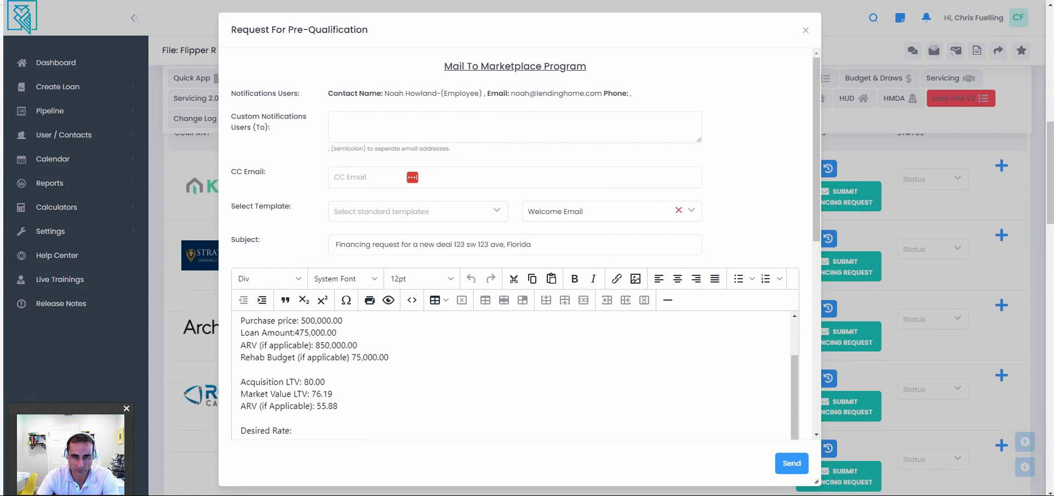
{"action": "scroll", "coordinate": [510, 376], "scroll_direction": "up", "scroll_amount": 3}
{"action": "left_click", "coordinate": [706, 338]}
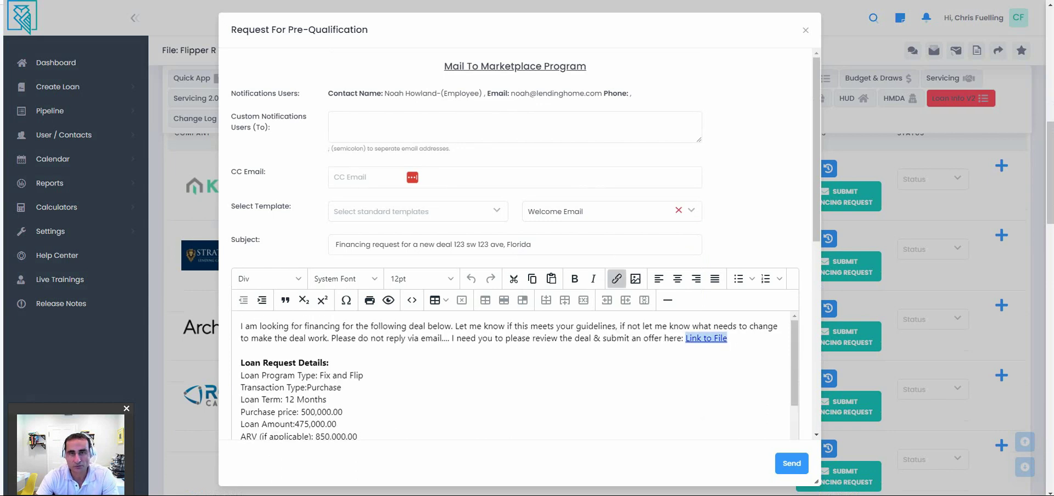
{"action": "left_click", "coordinate": [706, 338], "text": "ctrl"}
View the deal summary's Submit Offer form, then close it to return to the Kiavi e-mail.
{"action": "scroll", "coordinate": [525, 247], "scroll_direction": "down", "scroll_amount": 2}
{"action": "scroll", "coordinate": [525, 247], "scroll_direction": "down", "scroll_amount": 2}
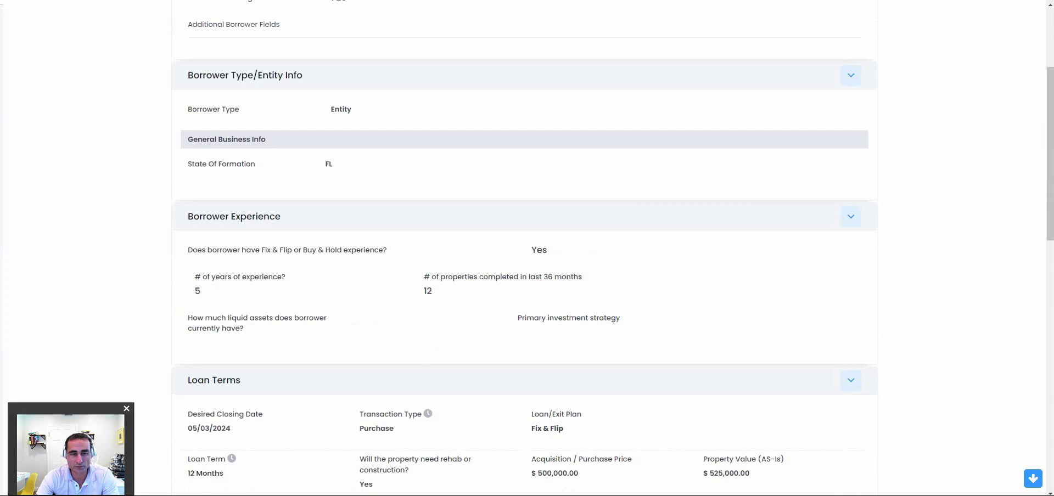
{"action": "scroll", "coordinate": [524, 247], "scroll_direction": "down", "scroll_amount": 5}
{"action": "scroll", "coordinate": [525, 247], "scroll_direction": "up", "scroll_amount": 10}
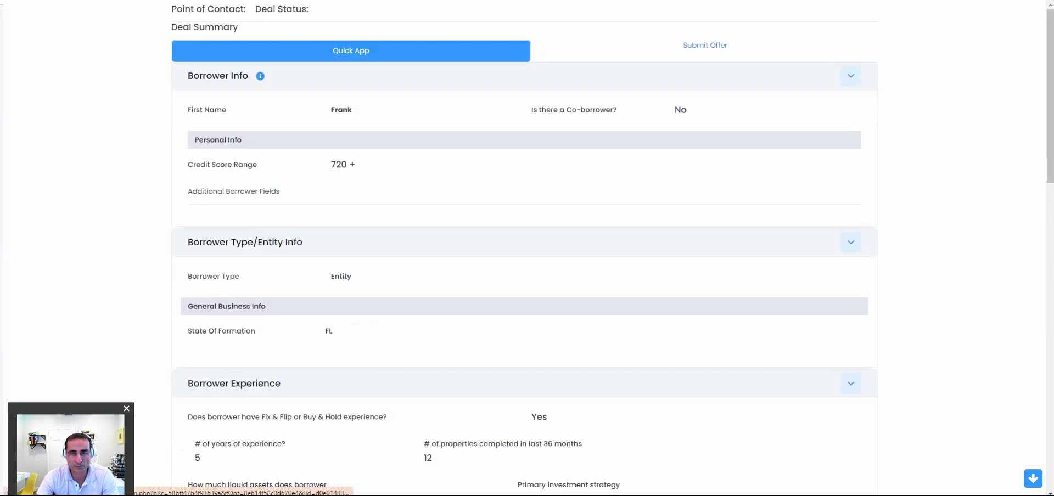
{"action": "left_click", "coordinate": [706, 45]}
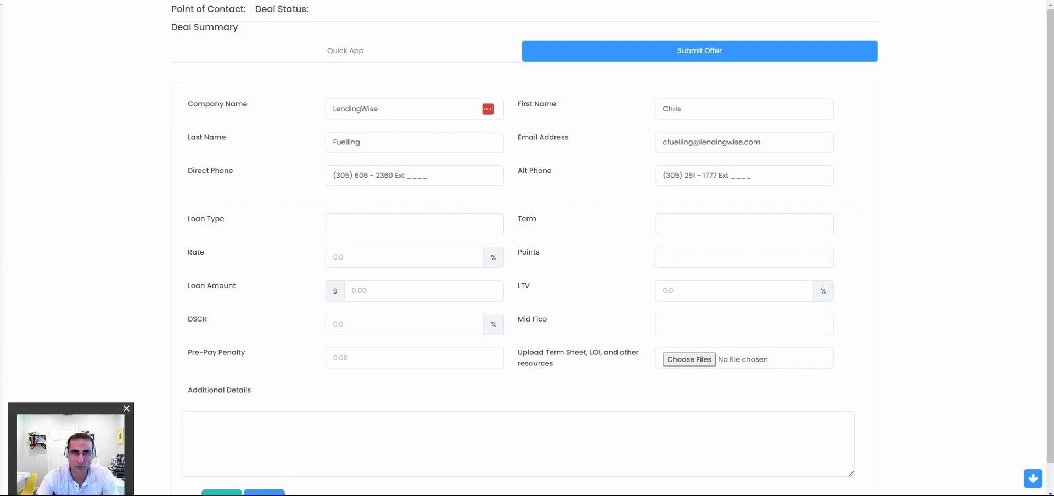
{"action": "key", "text": "ctrl+w"}
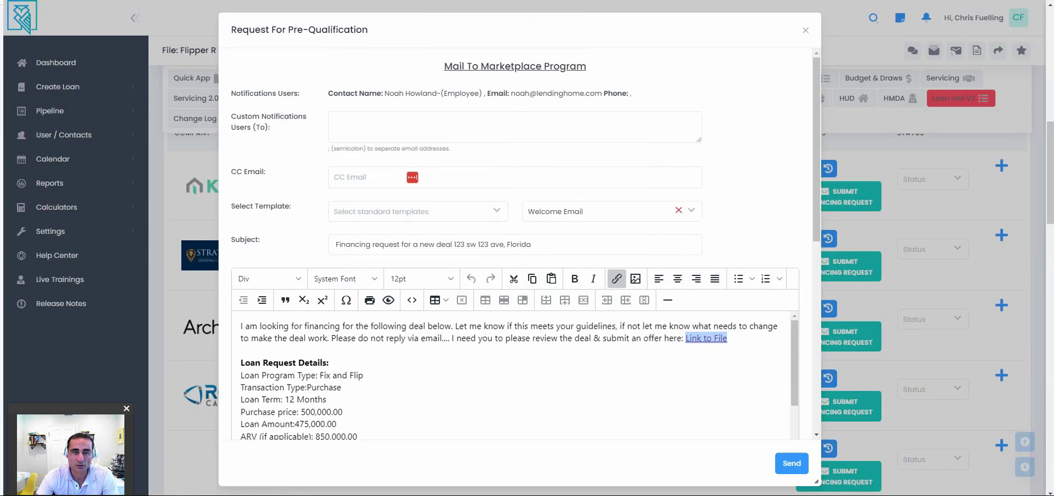
Return to the ABC Flips file and review its offers table, highlighting Achwest's name and rate.
{"action": "key", "text": "ctrl+w"}
{"action": "key", "text": "ctrl+w"}
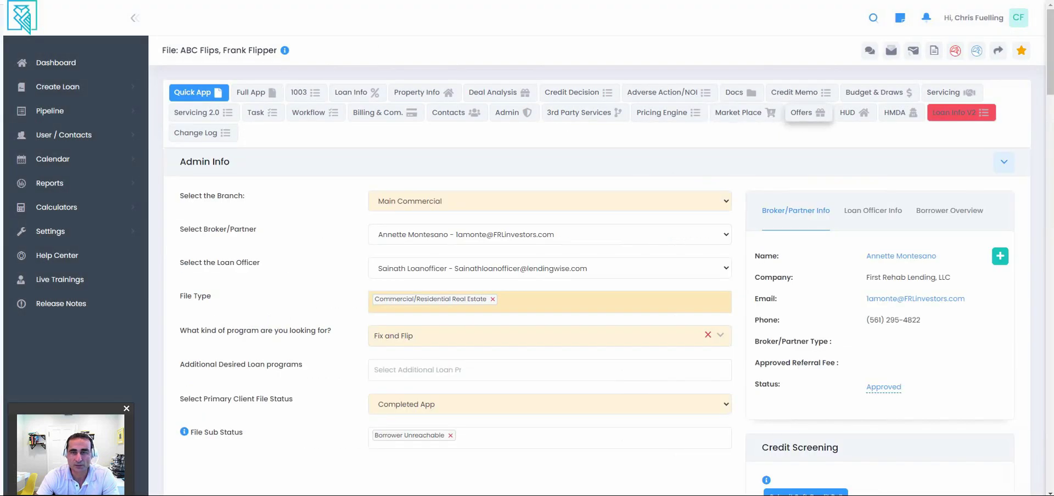
{"action": "left_click", "coordinate": [808, 112]}
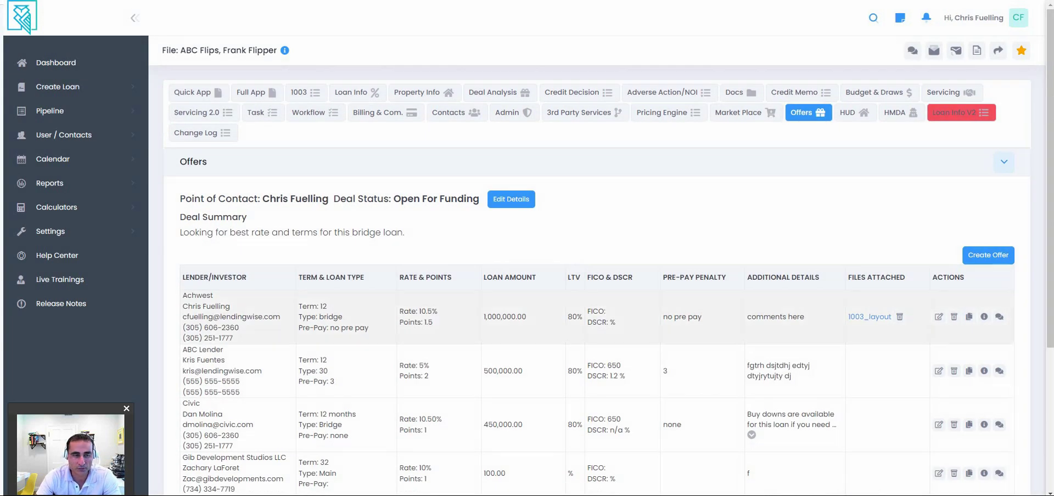
{"action": "double_click", "coordinate": [198, 296]}
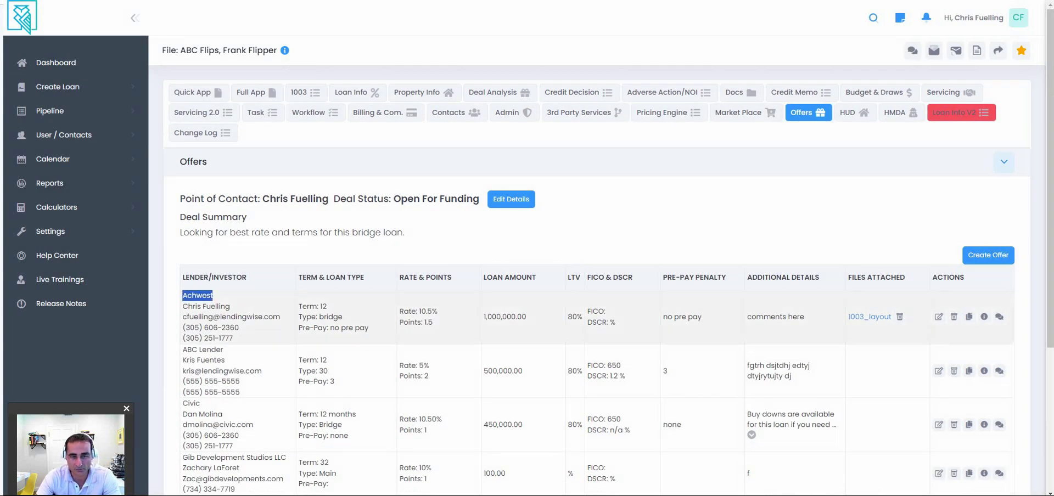
{"action": "left_click_drag", "start_coordinate": [420, 311], "coordinate": [438, 311]}
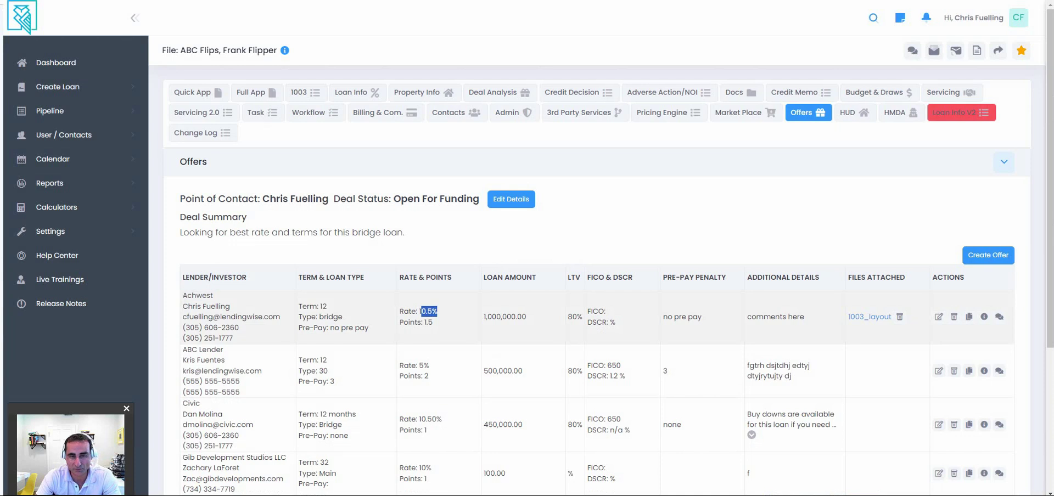
{"action": "scroll", "coordinate": [597, 330], "scroll_direction": "down", "scroll_amount": 3}
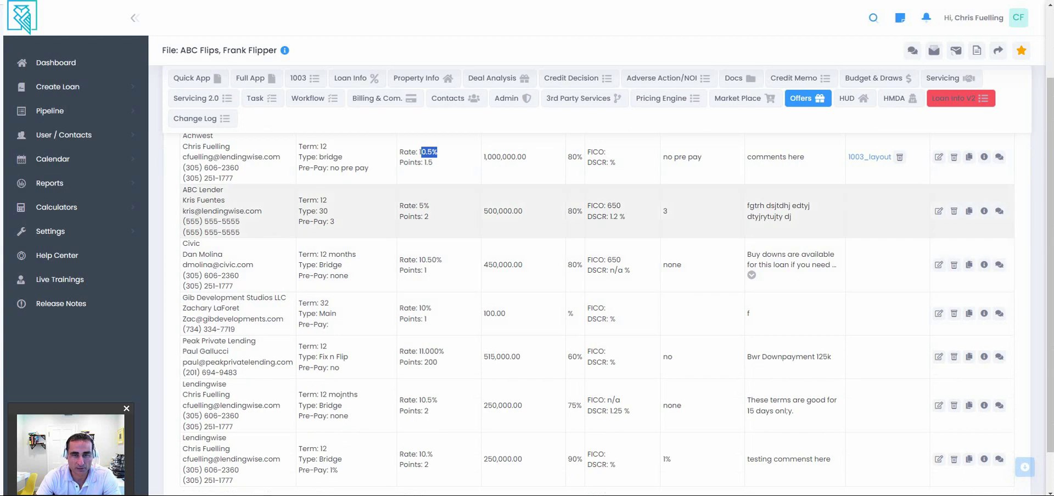
{"action": "scroll", "coordinate": [597, 214], "scroll_direction": "down", "scroll_amount": 1}
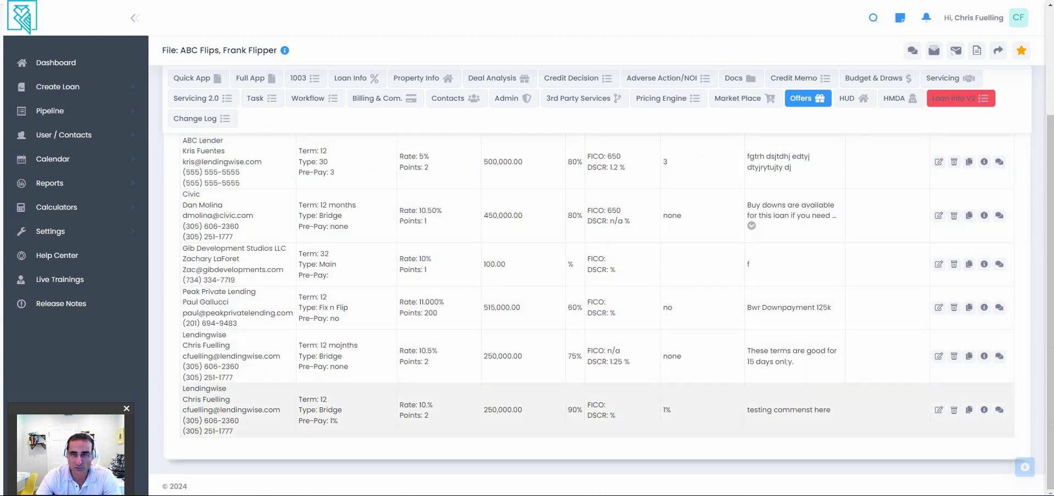
{"action": "scroll", "coordinate": [597, 285], "scroll_direction": "up", "scroll_amount": 2}
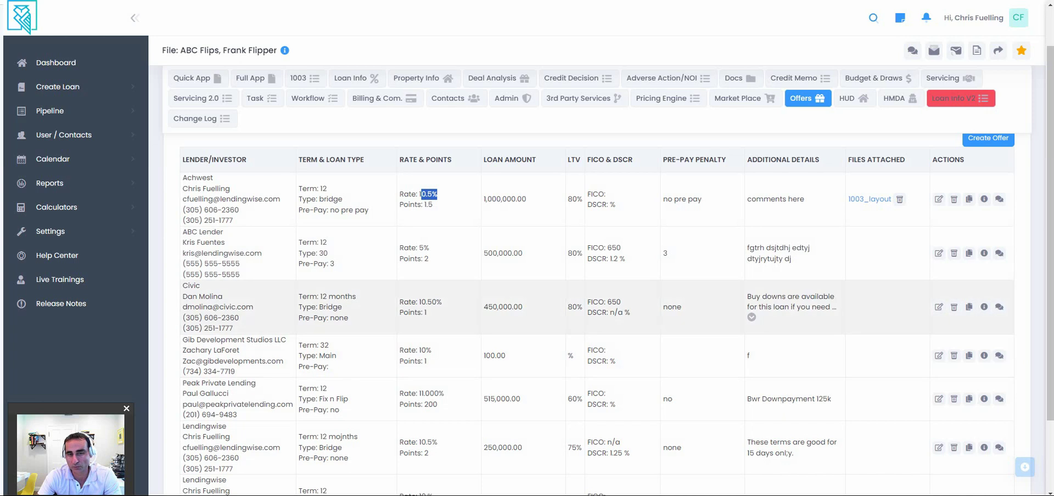
{"action": "scroll", "coordinate": [597, 330], "scroll_direction": "up", "scroll_amount": 2}
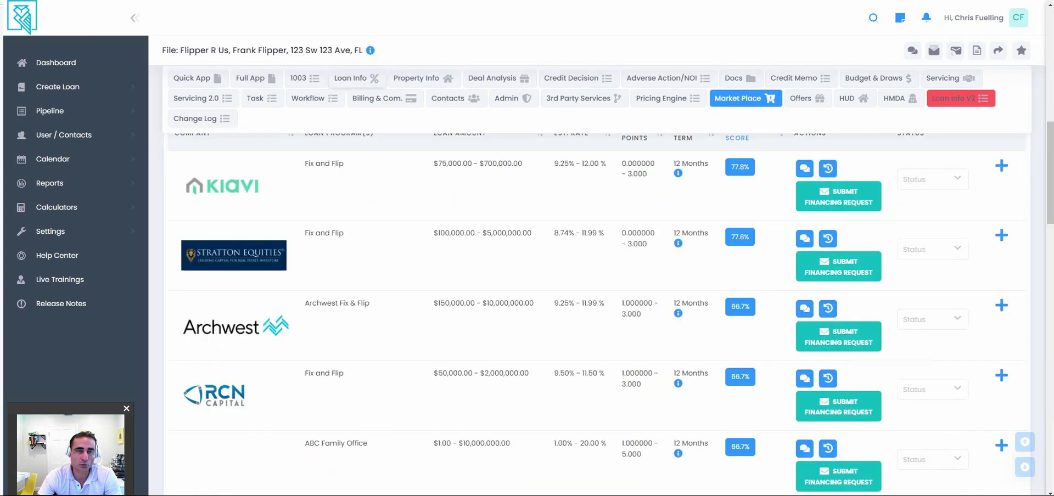
On the Loan Info tab, set the interest rate to 11.5%.
{"action": "left_click", "coordinate": [351, 78]}
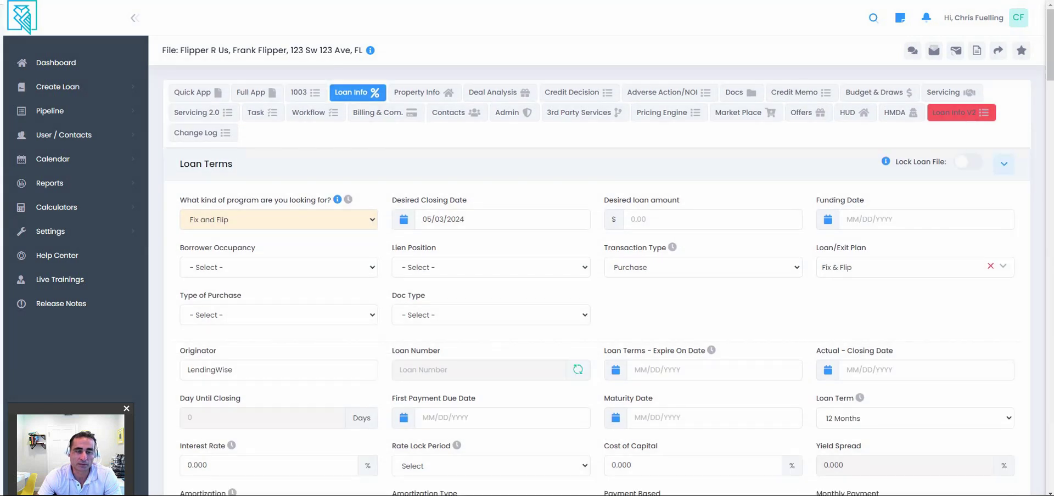
{"action": "scroll", "coordinate": [597, 330], "scroll_direction": "down", "scroll_amount": 3}
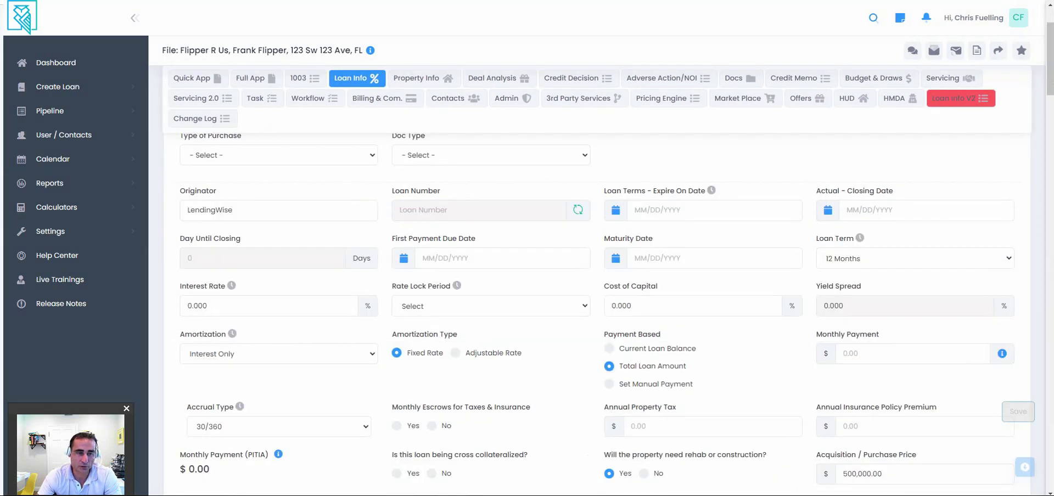
{"action": "left_click", "coordinate": [269, 306]}
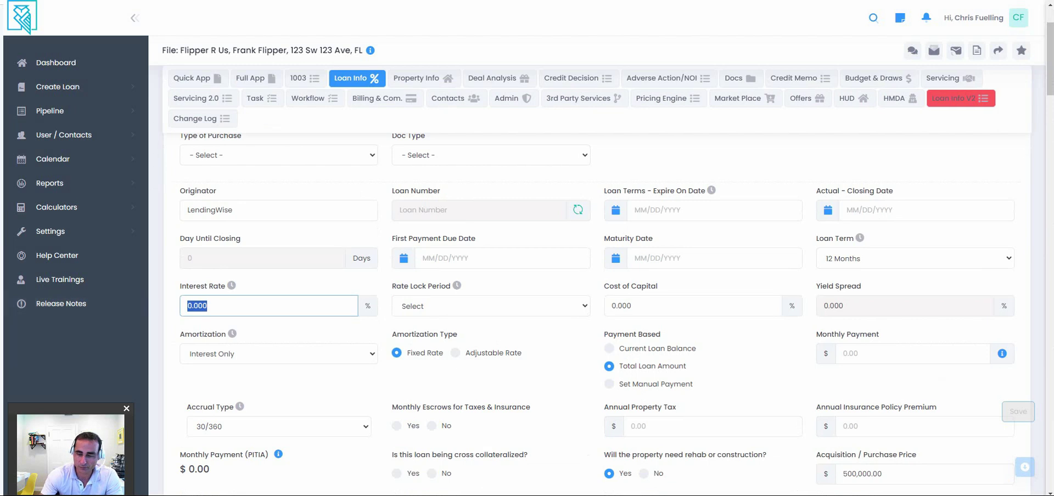
{"action": "type", "text": "11.5"}
{"action": "key", "text": "Tab"}
Base payments on Current Loan Balance, giving a 3,833.33 monthly payment.
{"action": "scroll", "coordinate": [598, 313], "scroll_direction": "down", "scroll_amount": 3}
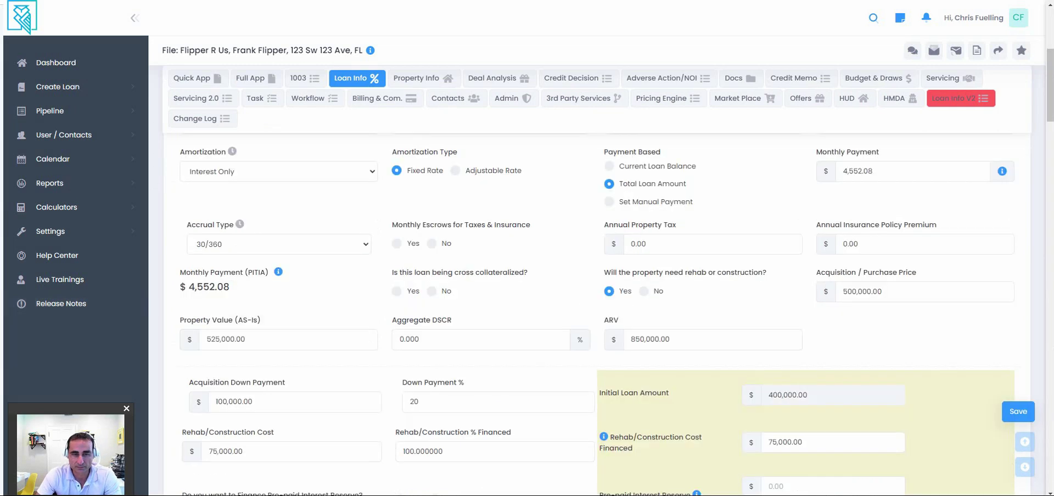
{"action": "scroll", "coordinate": [597, 313], "scroll_direction": "down", "scroll_amount": 2}
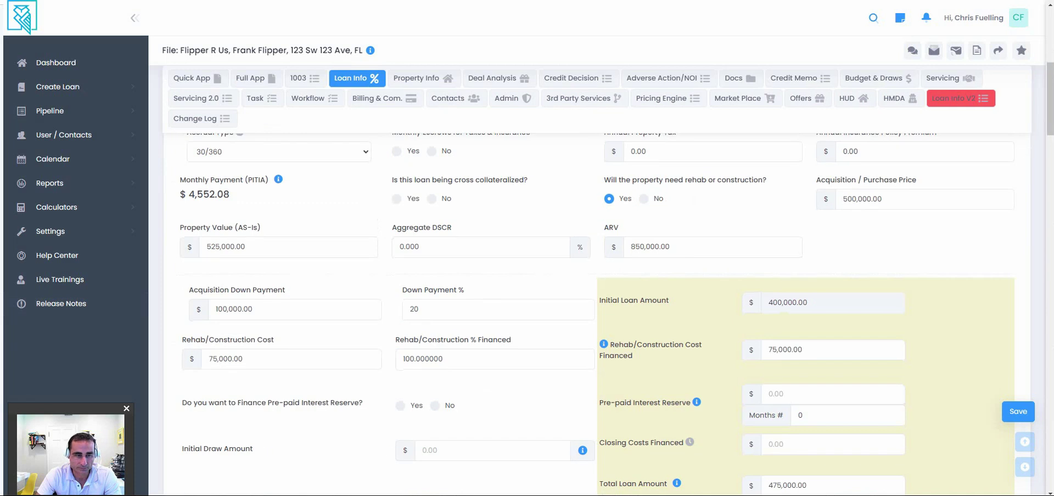
{"action": "scroll", "coordinate": [220, 286], "scroll_direction": "down", "scroll_amount": 3}
{"action": "scroll", "coordinate": [220, 285], "scroll_direction": "up", "scroll_amount": 5}
{"action": "left_click_drag", "start_coordinate": [229, 286], "coordinate": [189, 287]}
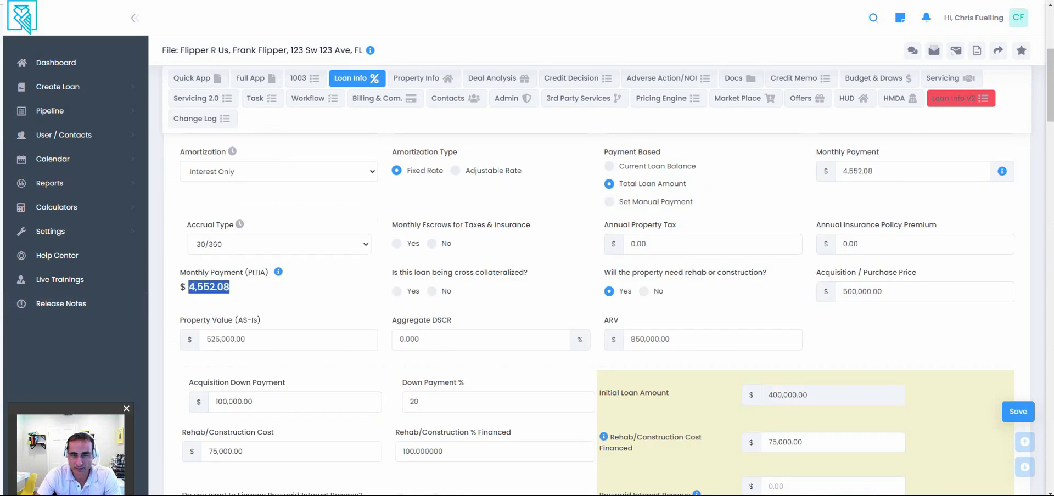
{"action": "left_click", "coordinate": [609, 166]}
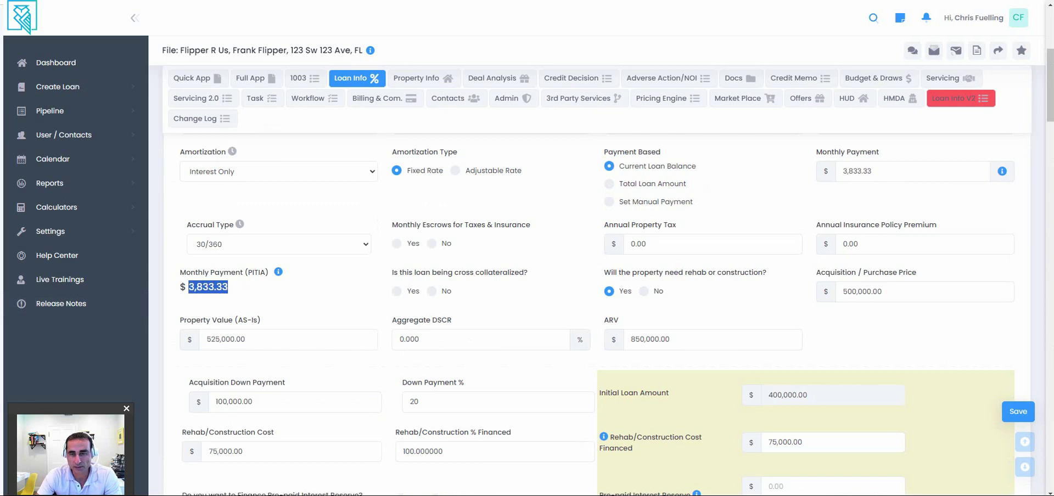
{"action": "scroll", "coordinate": [549, 286], "scroll_direction": "down", "scroll_amount": 2}
{"action": "scroll", "coordinate": [550, 285], "scroll_direction": "up", "scroll_amount": 8}
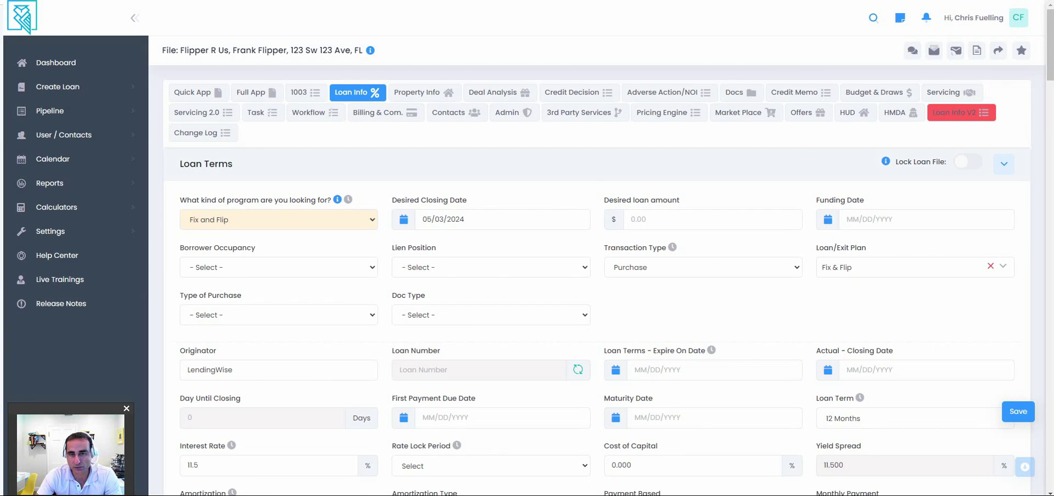
{"action": "left_click", "coordinate": [491, 314]}
{"action": "key", "text": "Escape"}
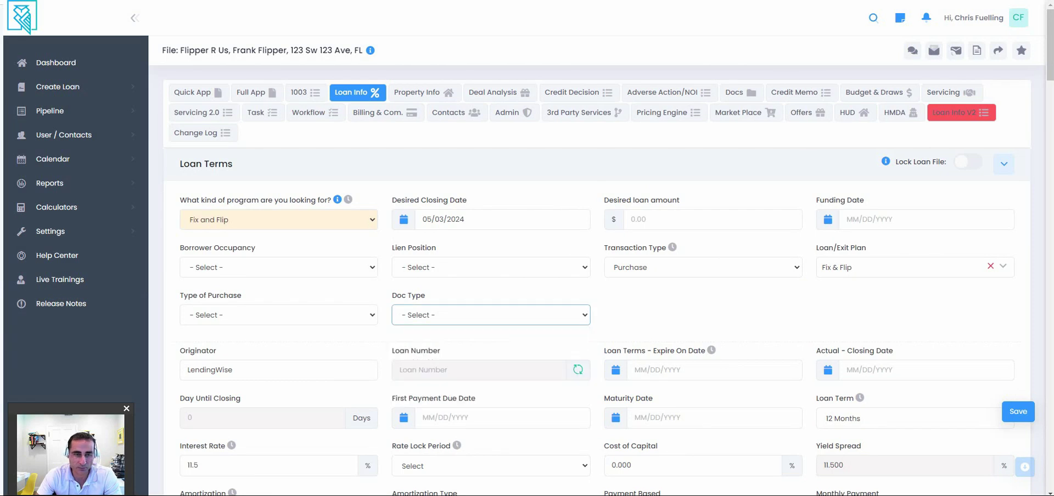
{"action": "left_click", "coordinate": [279, 314]}
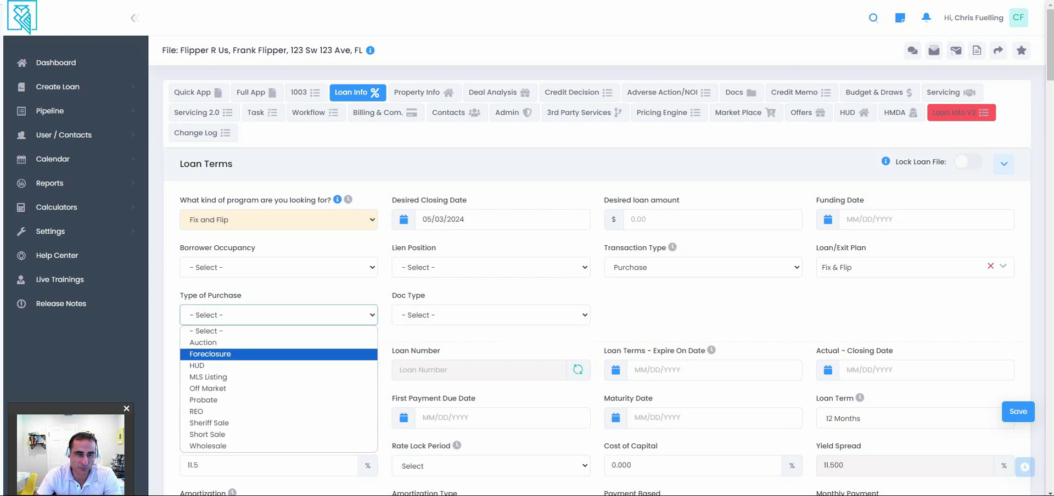
{"action": "key", "text": "Escape"}
{"action": "scroll", "coordinate": [598, 274], "scroll_direction": "down", "scroll_amount": 3}
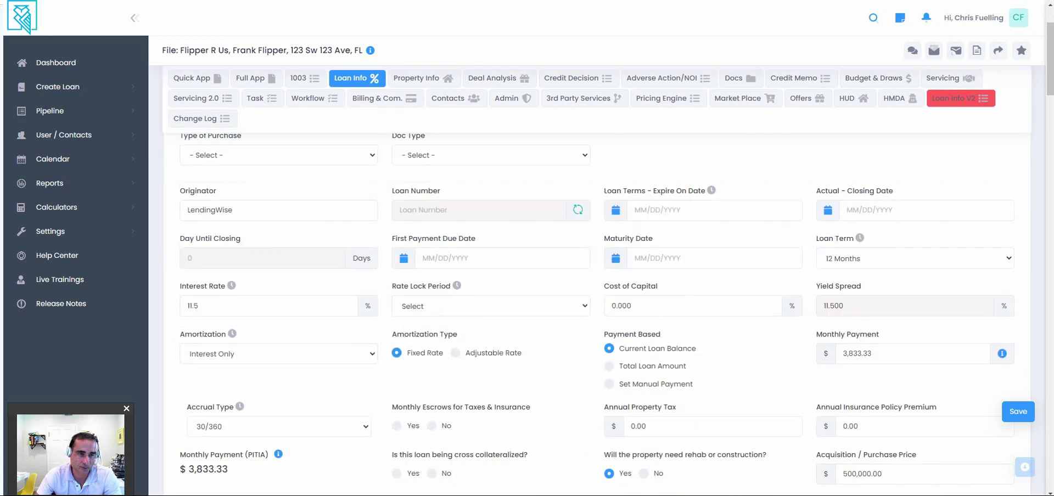
{"action": "scroll", "coordinate": [599, 274], "scroll_direction": "up", "scroll_amount": 3}
{"action": "left_click", "coordinate": [491, 267]}
{"action": "left_click", "coordinate": [491, 260]}
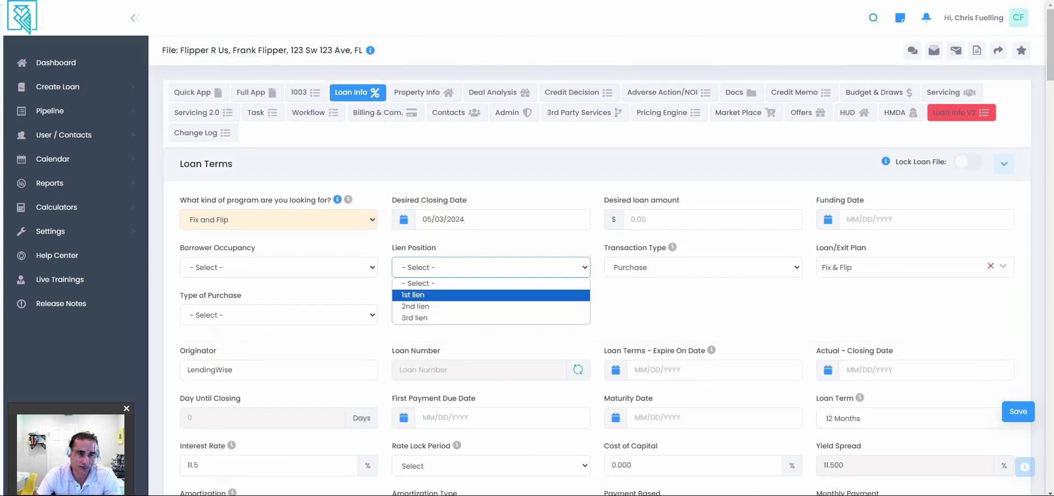
{"action": "key", "text": "Escape"}
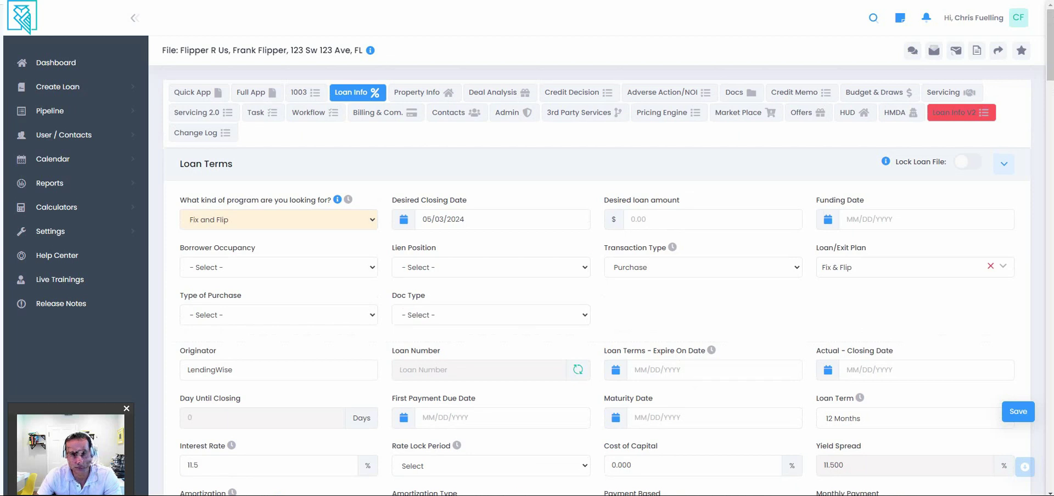
{"action": "scroll", "coordinate": [598, 275], "scroll_direction": "down", "scroll_amount": 3}
{"action": "scroll", "coordinate": [599, 275], "scroll_direction": "up", "scroll_amount": 3}
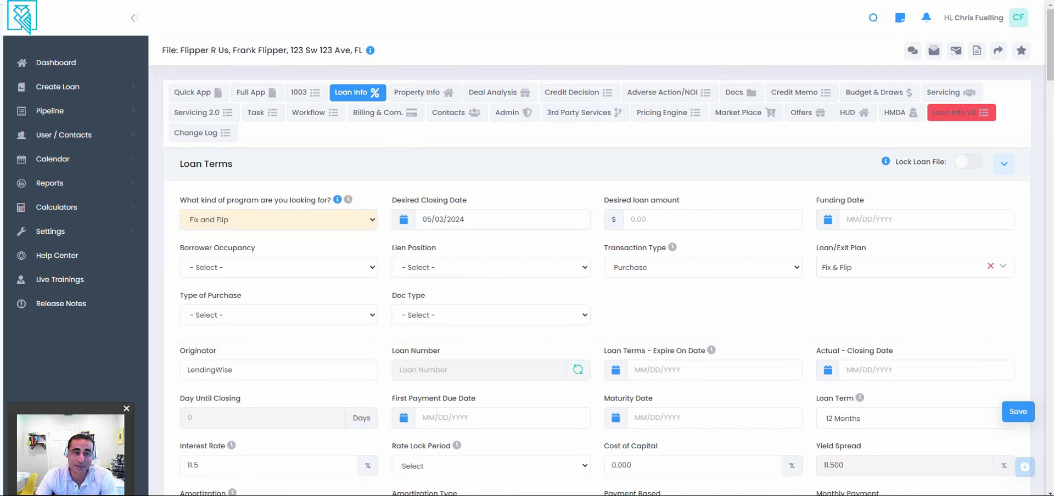
{"action": "left_click", "coordinate": [279, 219]}
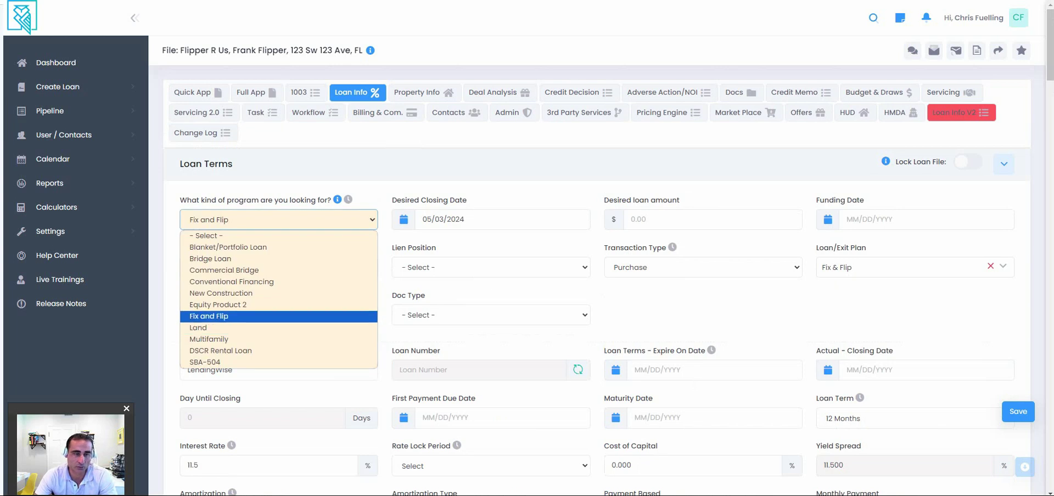
{"action": "left_click", "coordinate": [219, 317]}
{"action": "left_click", "coordinate": [491, 315]}
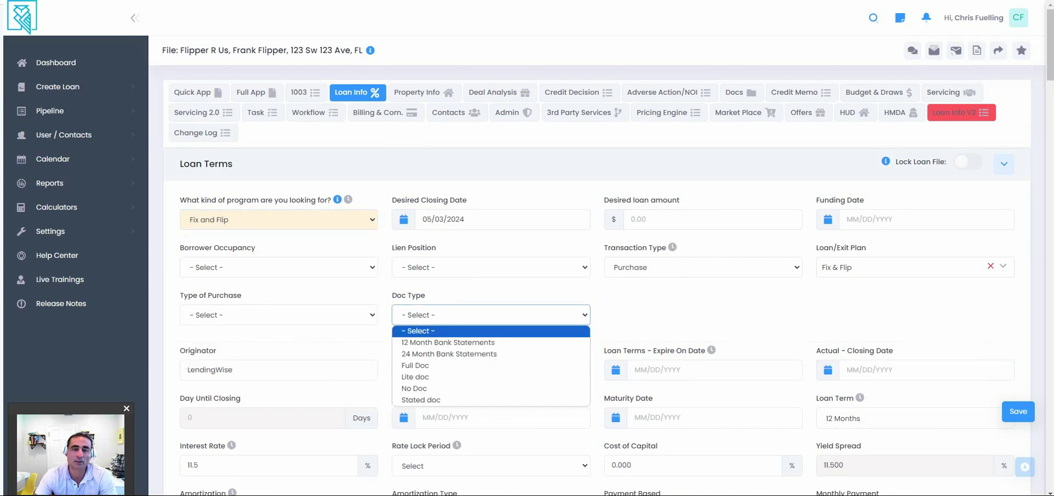
{"action": "key", "text": "Escape"}
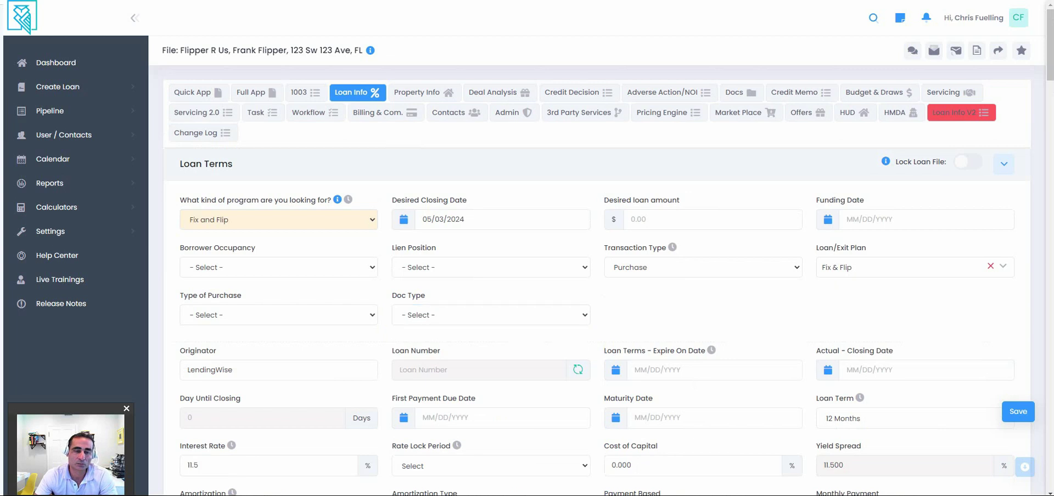
{"action": "scroll", "coordinate": [597, 274], "scroll_direction": "down", "scroll_amount": 3}
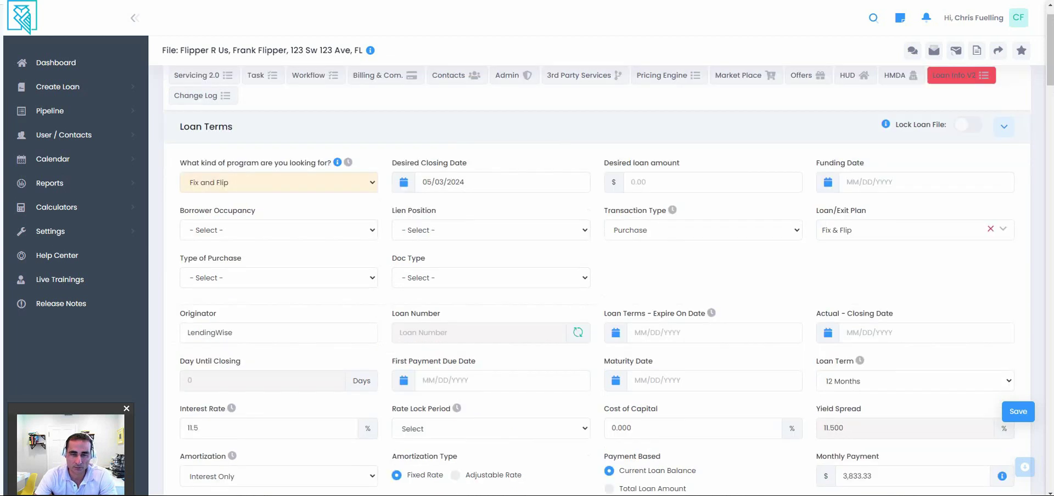
Enter an 850 underwriting fee, bringing Total Fees & Costs to 6,851.00.
{"action": "scroll", "coordinate": [597, 274], "scroll_direction": "down", "scroll_amount": 5}
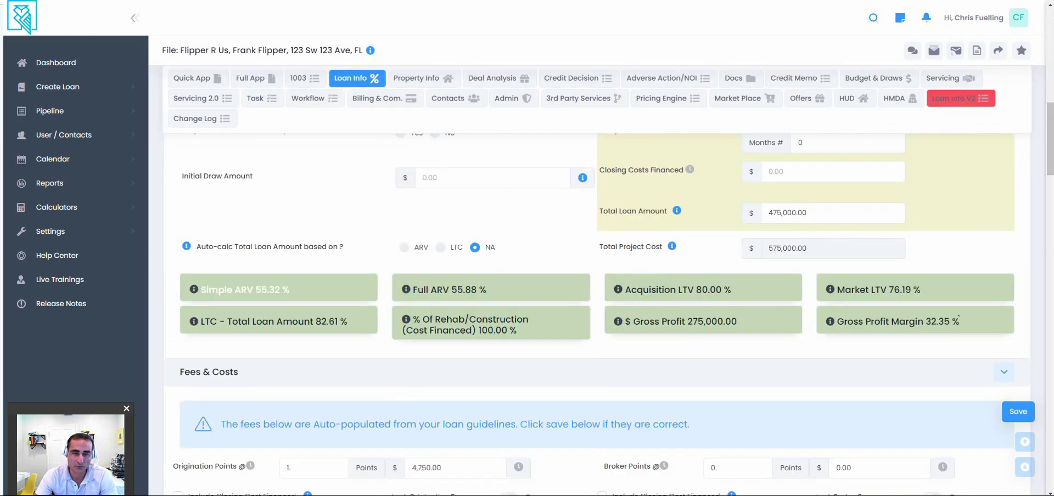
{"action": "scroll", "coordinate": [597, 275], "scroll_direction": "down", "scroll_amount": 3}
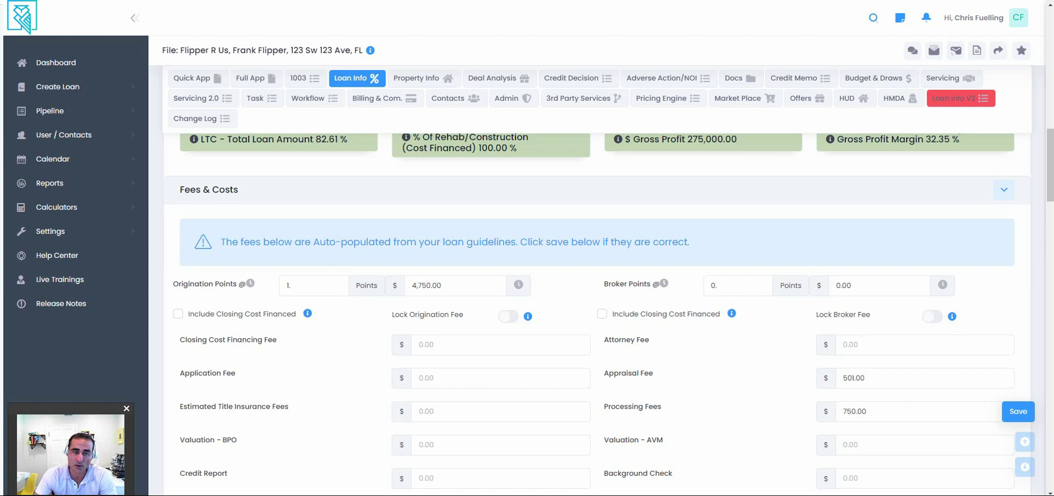
{"action": "scroll", "coordinate": [601, 310], "scroll_direction": "down", "scroll_amount": 2}
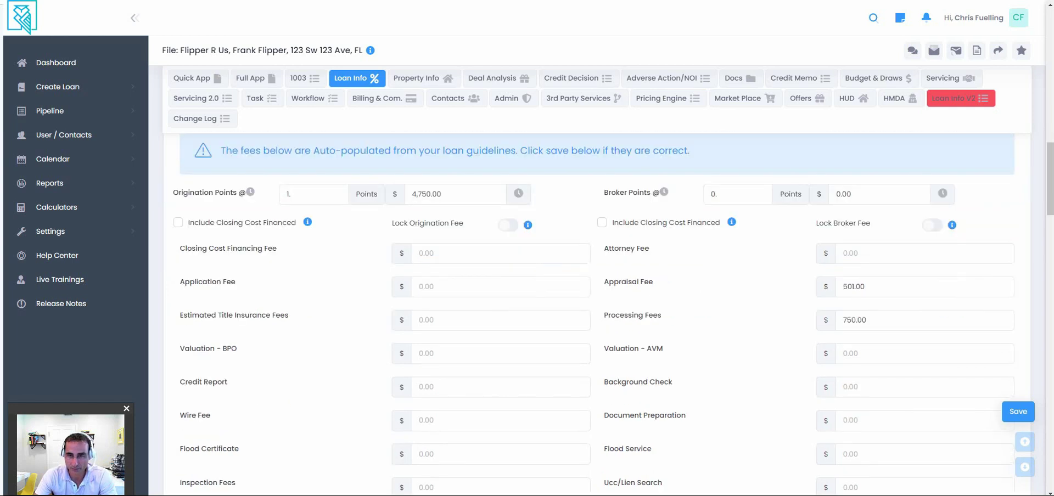
{"action": "scroll", "coordinate": [601, 310], "scroll_direction": "down", "scroll_amount": 2}
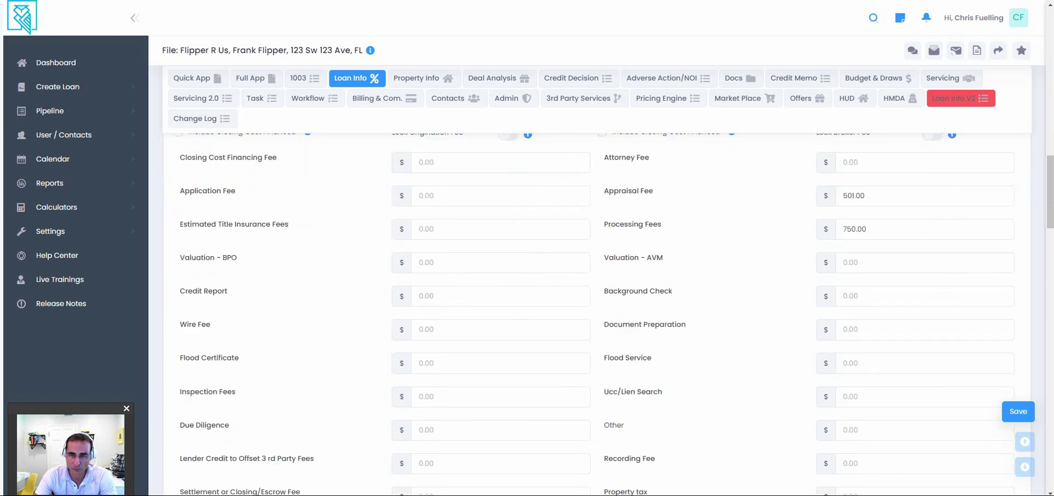
{"action": "left_click", "coordinate": [924, 229]}
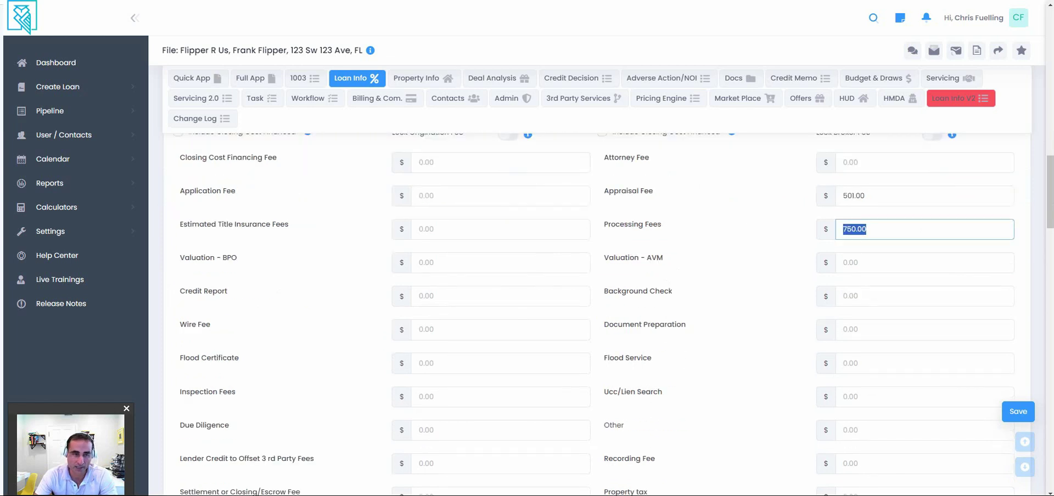
{"action": "scroll", "coordinate": [601, 310], "scroll_direction": "down", "scroll_amount": 2}
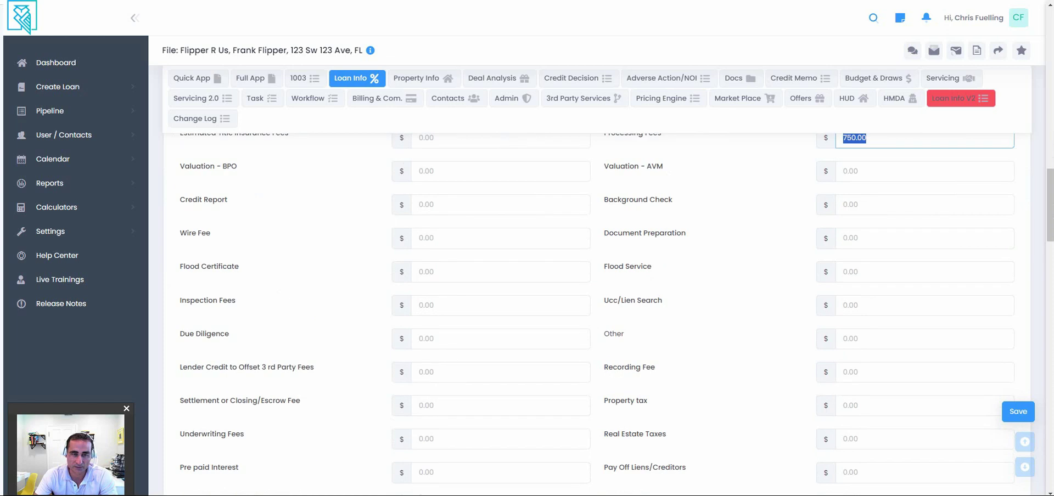
{"action": "left_click", "coordinate": [421, 439]}
{"action": "type", "text": "850"}
{"action": "scroll", "coordinate": [601, 310], "scroll_direction": "down", "scroll_amount": 3}
{"action": "scroll", "coordinate": [364, 397], "scroll_direction": "down", "scroll_amount": 3}
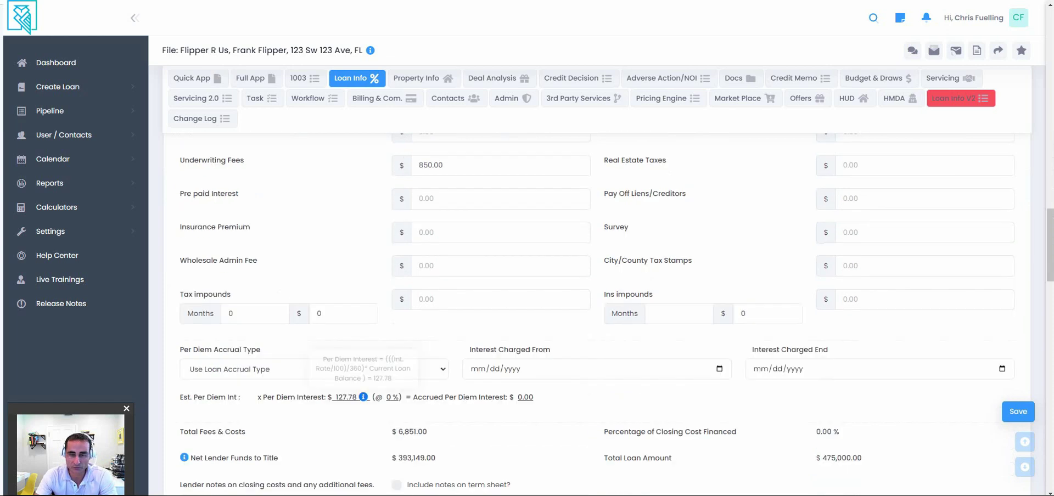
Mark the loan as having no pre-payment penalty.
{"action": "scroll", "coordinate": [363, 397], "scroll_direction": "down", "scroll_amount": 7}
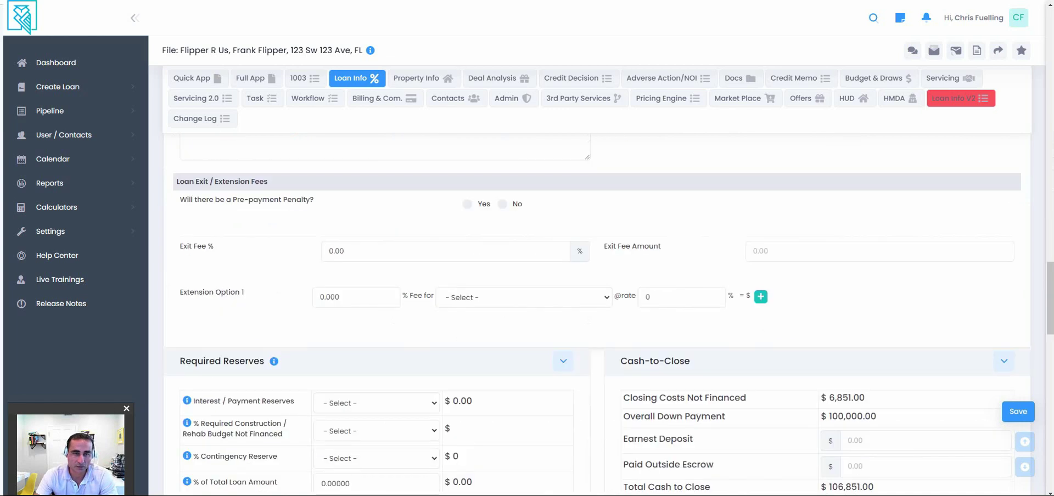
{"action": "left_click", "coordinate": [467, 203]}
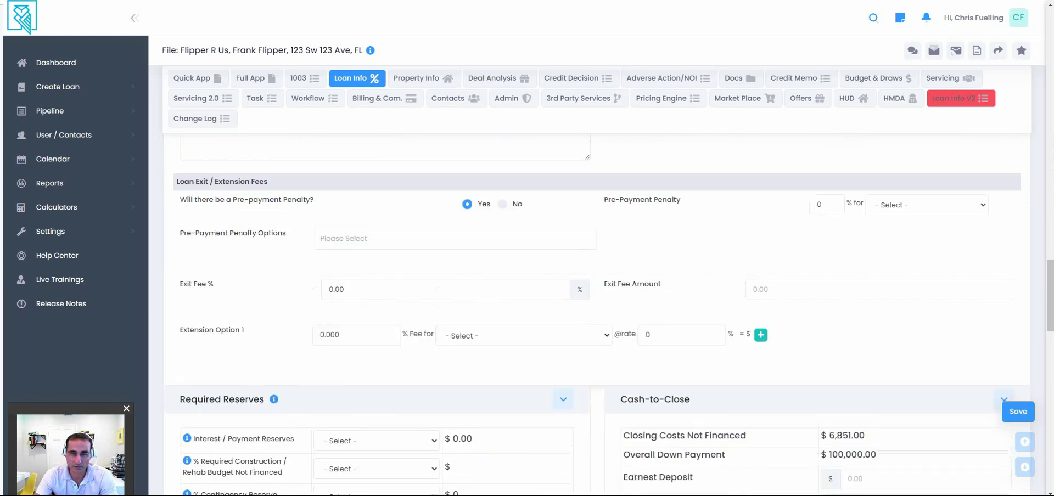
{"action": "left_click", "coordinate": [503, 204]}
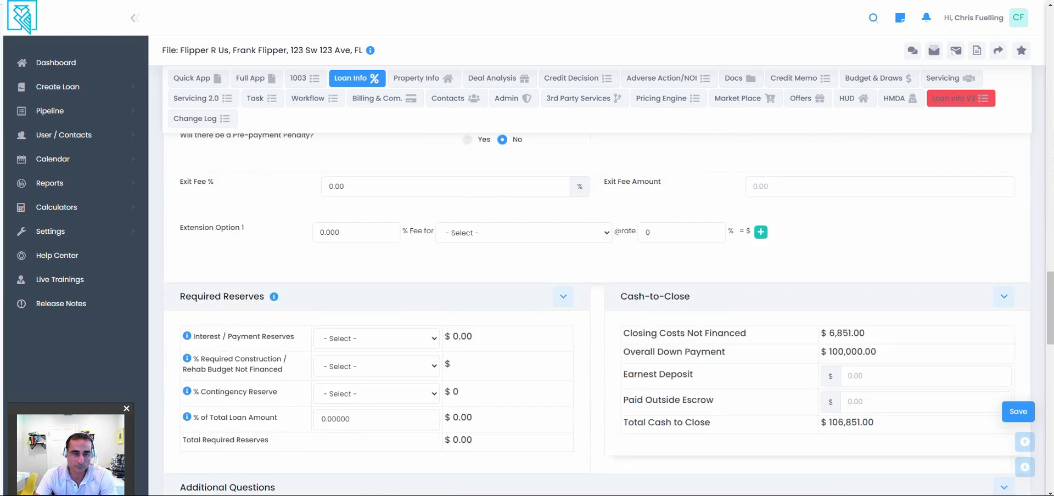
Require 3 months of interest reserves, totalling $11,499.99 in required reserves.
{"action": "scroll", "coordinate": [604, 313], "scroll_direction": "down", "scroll_amount": 1}
{"action": "left_click", "coordinate": [376, 312]}
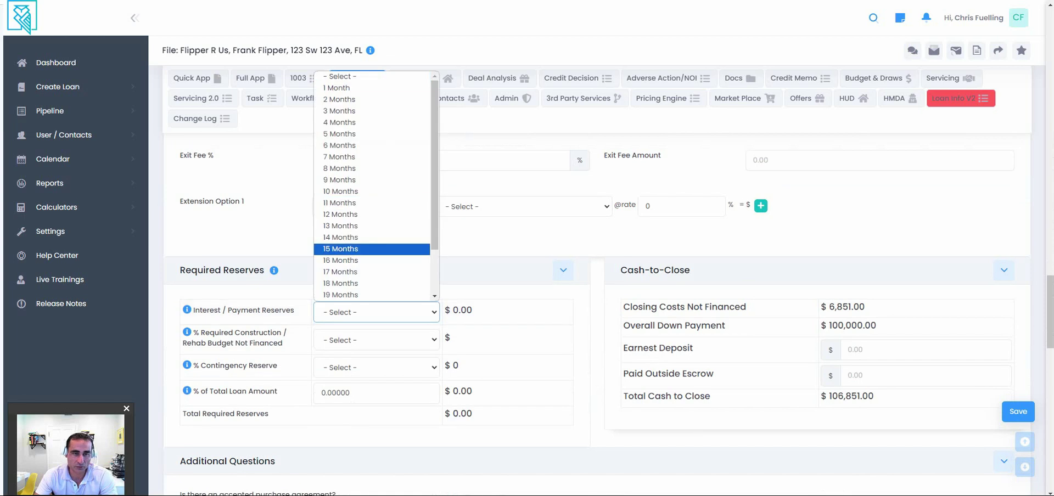
{"action": "left_click", "coordinate": [339, 111]}
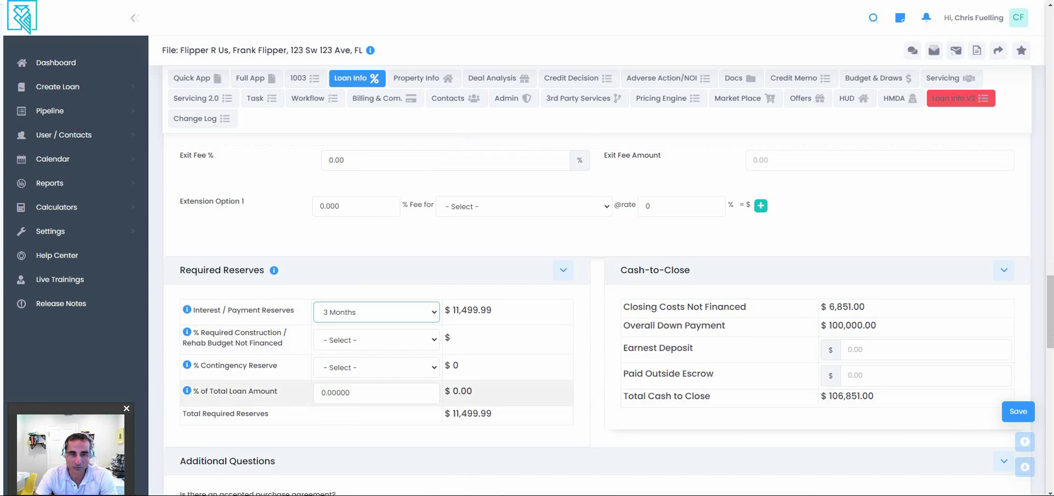
{"action": "scroll", "coordinate": [598, 308], "scroll_direction": "up", "scroll_amount": 5}
{"action": "scroll", "coordinate": [597, 308], "scroll_direction": "up", "scroll_amount": 1}
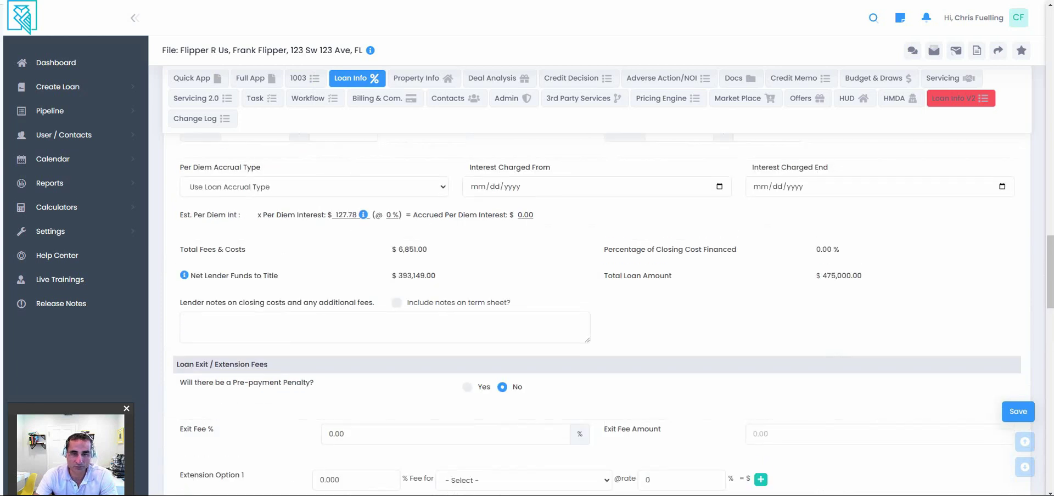
Finance a $24,000 pre-paid interest reserve, raising the total loan amount to $499,000.
{"action": "scroll", "coordinate": [598, 308], "scroll_direction": "up", "scroll_amount": 15}
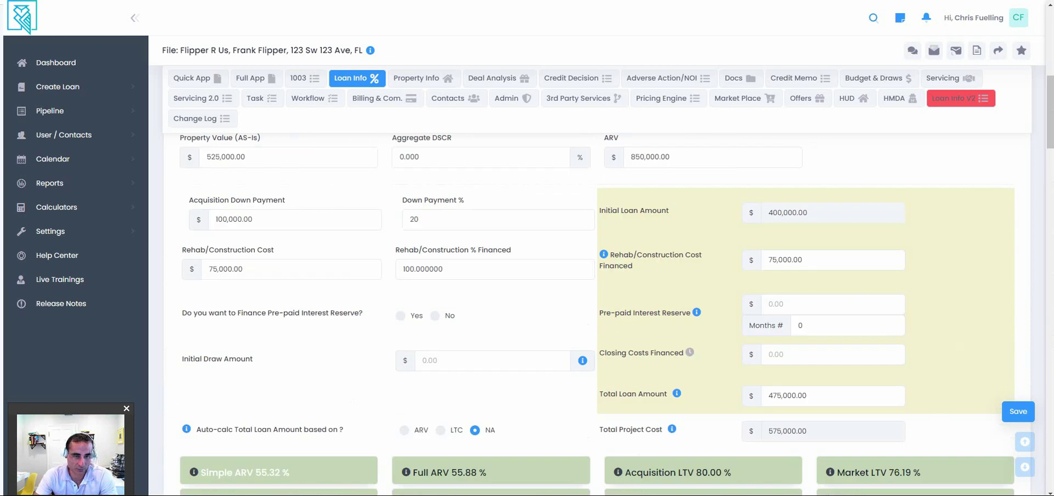
{"action": "triple_click", "coordinate": [272, 313]}
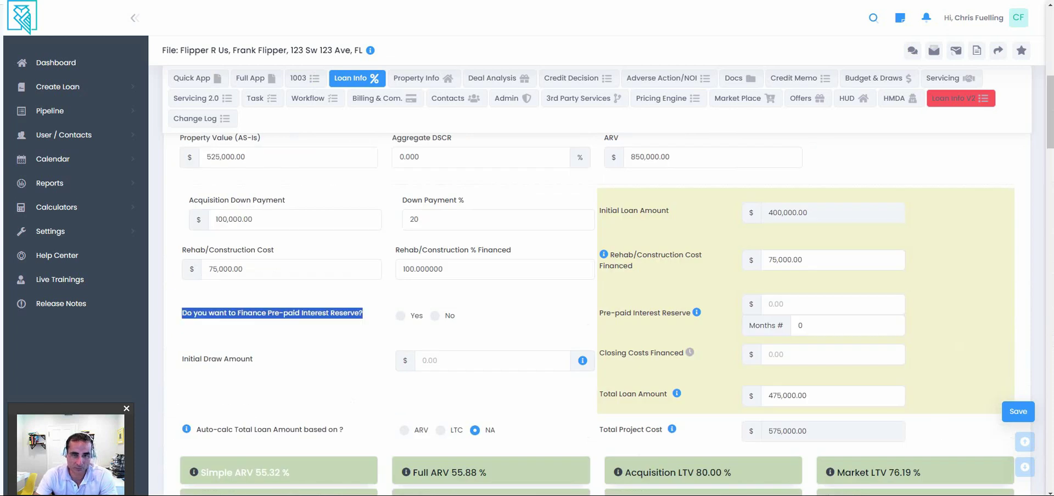
{"action": "left_click", "coordinate": [400, 315]}
{"action": "left_click", "coordinate": [769, 305]}
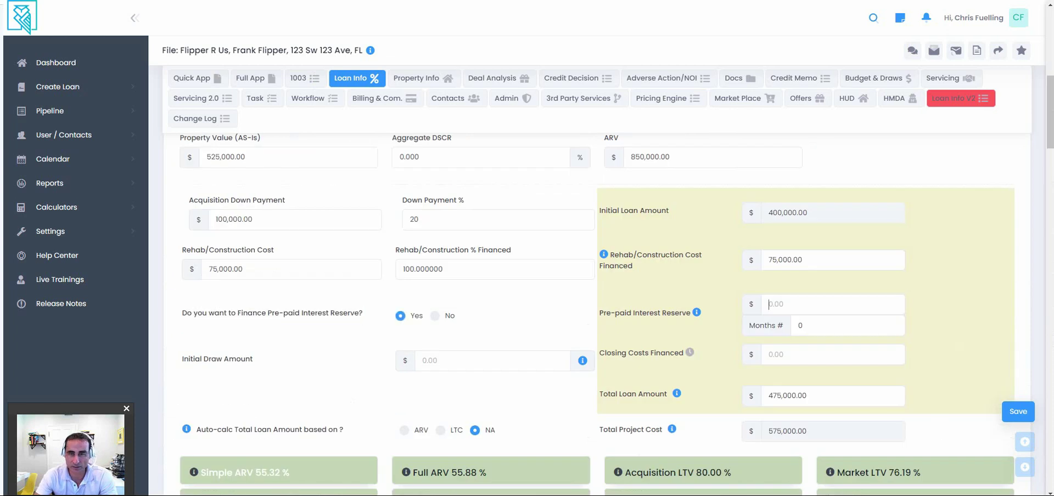
{"action": "left_click", "coordinate": [769, 304]}
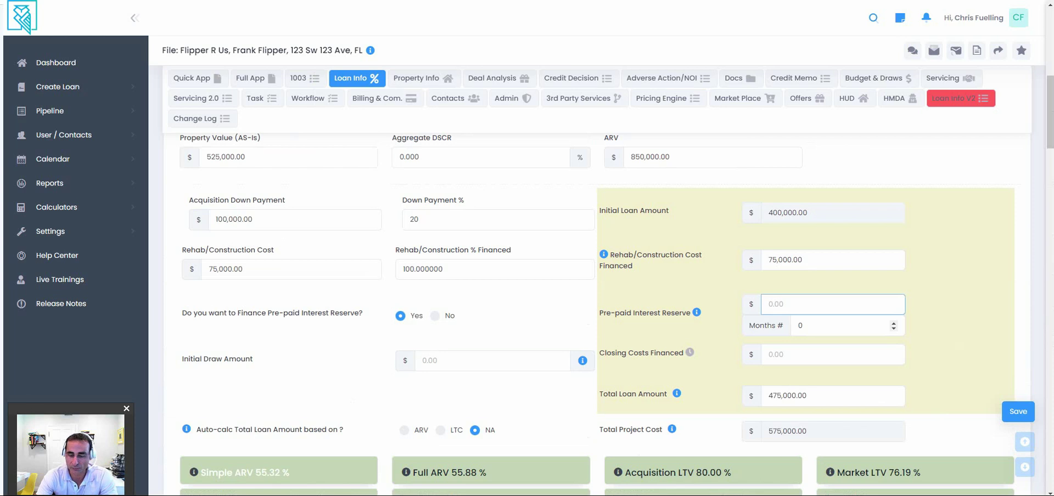
{"action": "type", "text": "24000"}
{"action": "key", "text": "Tab"}
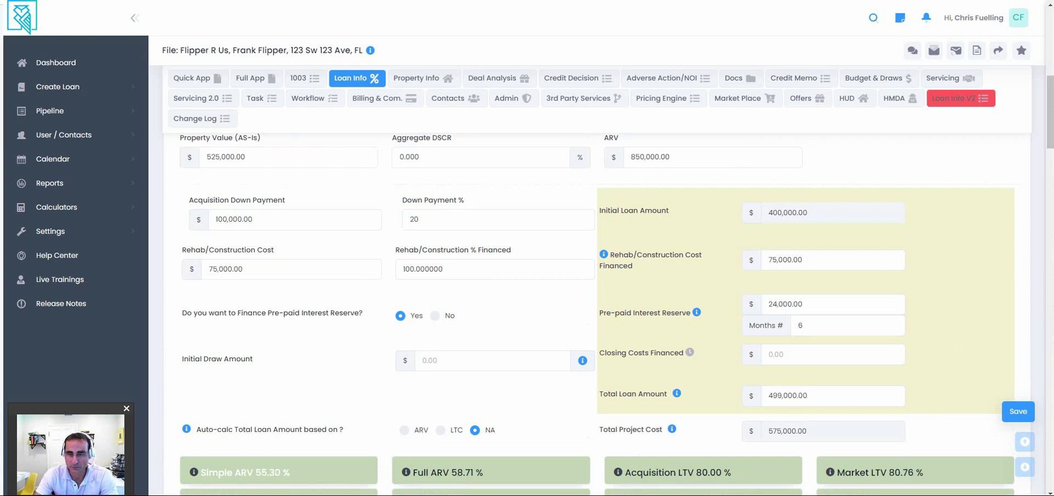
Scroll down the loan terms to the Additional Terms section.
{"action": "scroll", "coordinate": [598, 313], "scroll_direction": "down", "scroll_amount": 2}
{"action": "scroll", "coordinate": [598, 313], "scroll_direction": "down", "scroll_amount": 5}
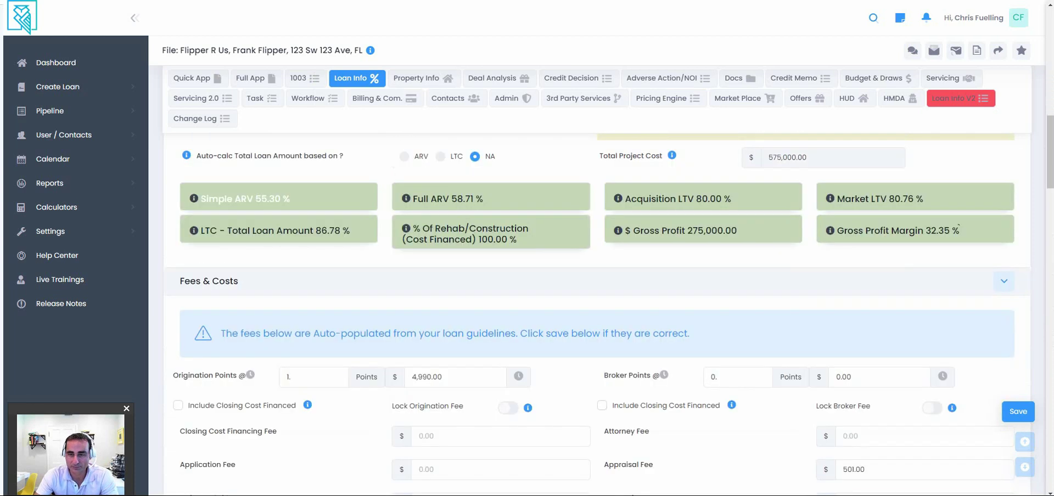
{"action": "scroll", "coordinate": [599, 313], "scroll_direction": "down", "scroll_amount": 2}
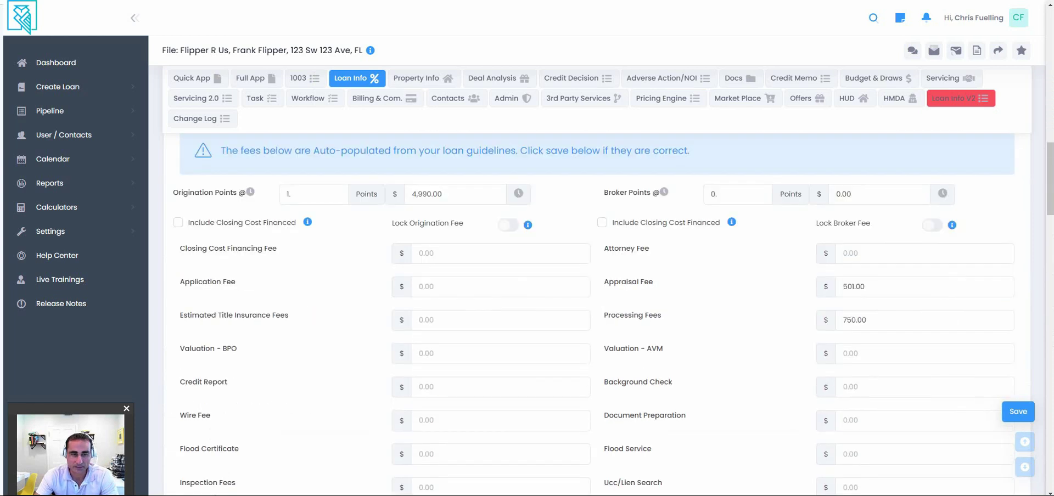
{"action": "scroll", "coordinate": [598, 313], "scroll_direction": "down", "scroll_amount": 10}
{"action": "scroll", "coordinate": [598, 313], "scroll_direction": "down", "scroll_amount": 10}
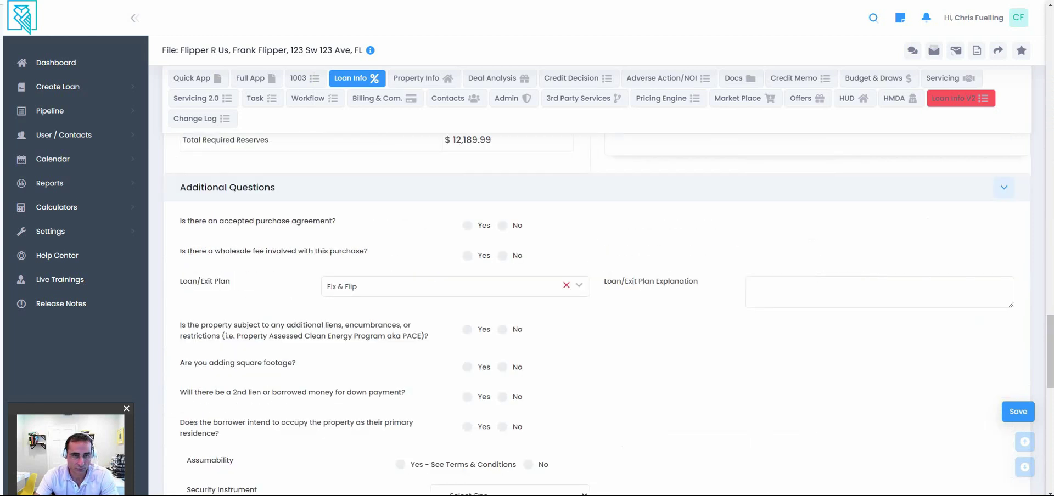
{"action": "scroll", "coordinate": [599, 313], "scroll_direction": "down", "scroll_amount": 6}
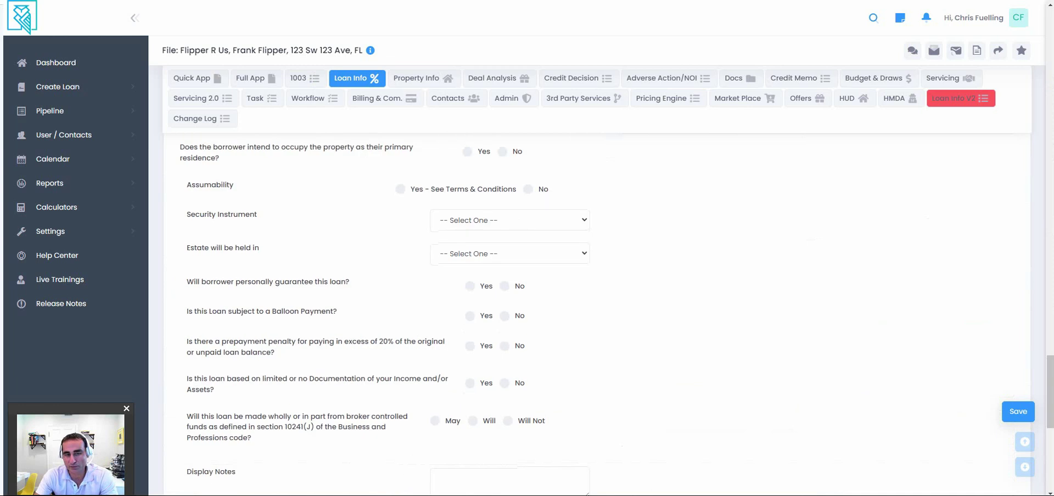
{"action": "scroll", "coordinate": [598, 313], "scroll_direction": "down", "scroll_amount": 2}
{"action": "scroll", "coordinate": [599, 313], "scroll_direction": "down", "scroll_amount": 6}
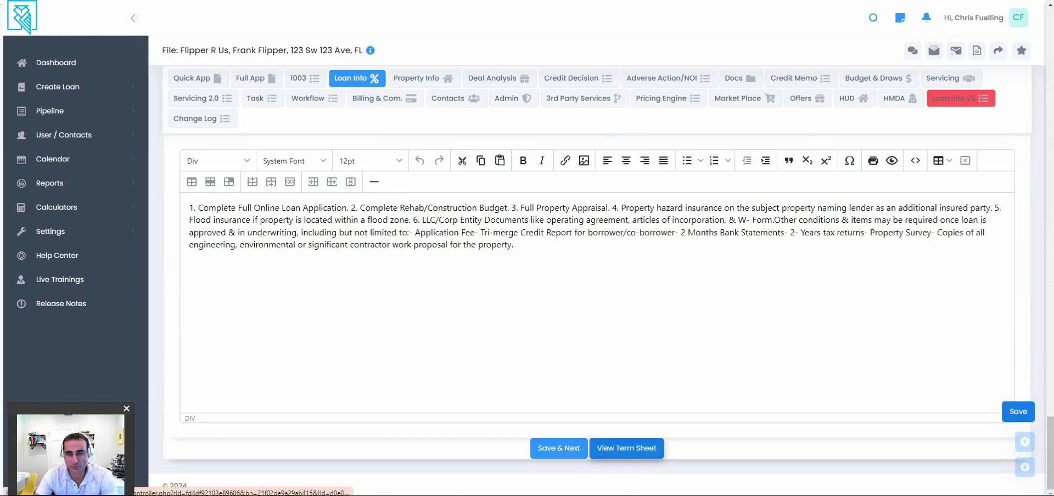
Save the $499,000 loan and open its Loan Term Sheet PDF, selecting the originator name LendingWise.
{"action": "left_click", "coordinate": [627, 448]}
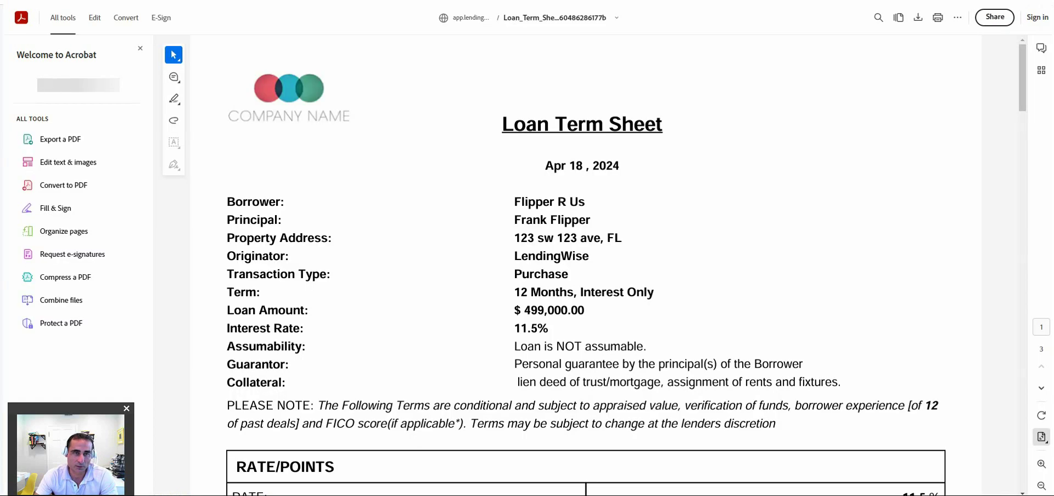
{"action": "scroll", "coordinate": [586, 263], "scroll_direction": "down", "scroll_amount": 3}
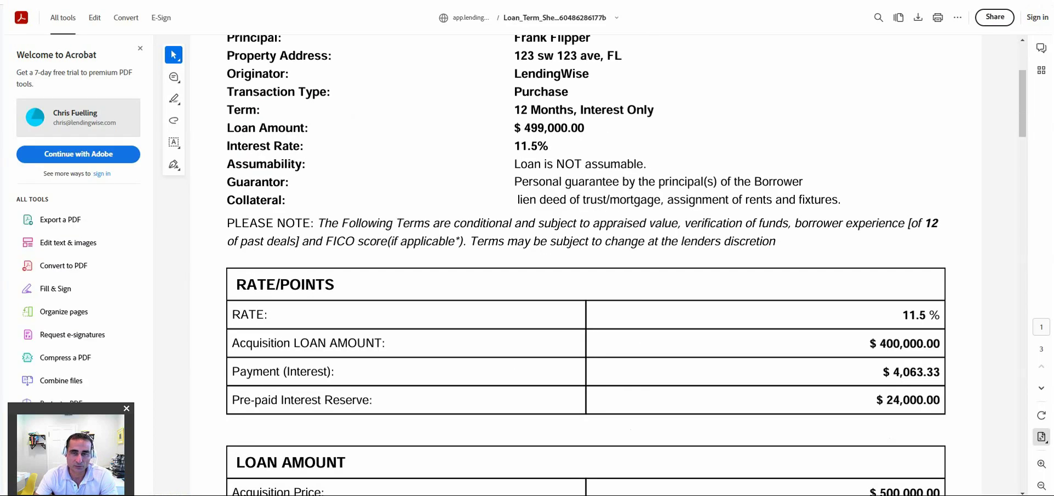
{"action": "scroll", "coordinate": [585, 264], "scroll_direction": "up", "scroll_amount": 3}
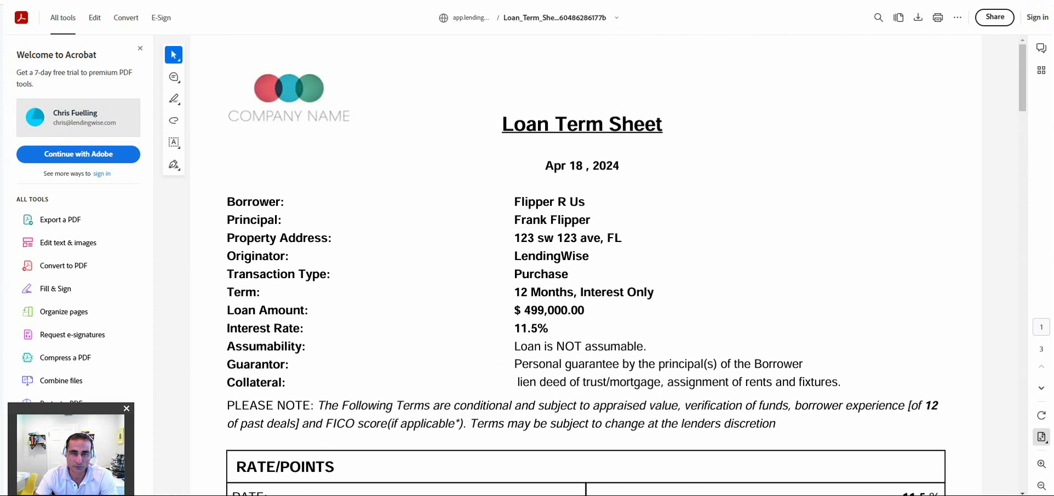
{"action": "double_click", "coordinate": [551, 255]}
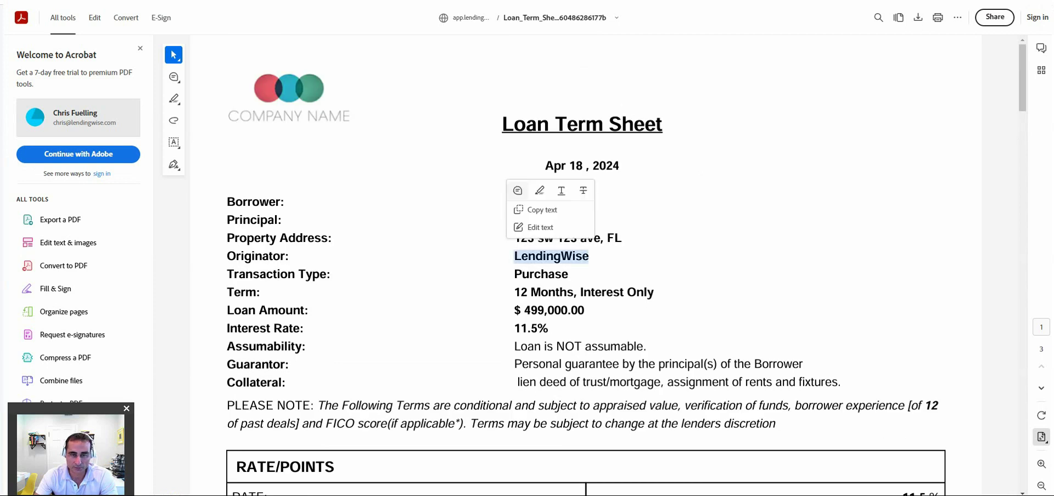
Scroll to the term sheet's additional terms heading, select it, then close the PDF.
{"action": "scroll", "coordinate": [583, 264], "scroll_direction": "down", "scroll_amount": 2}
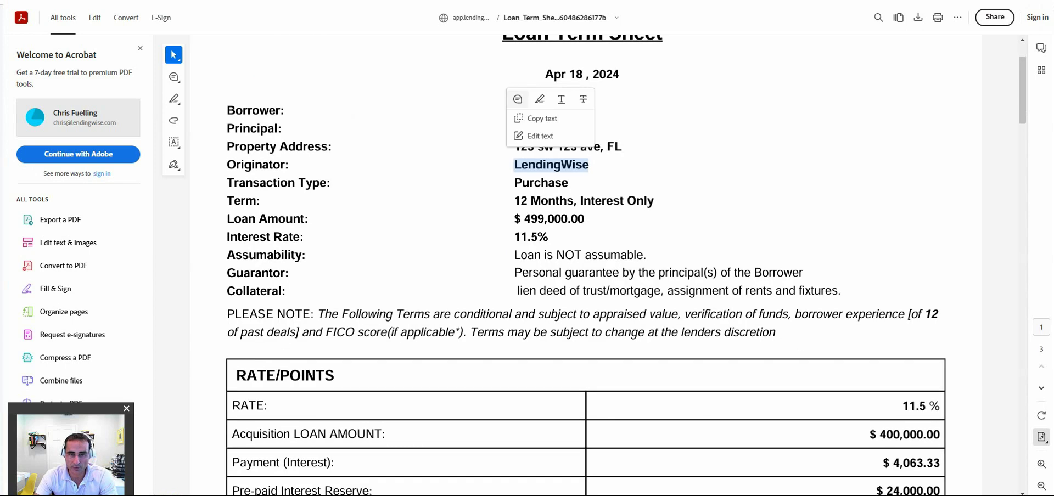
{"action": "scroll", "coordinate": [586, 263], "scroll_direction": "down", "scroll_amount": 3}
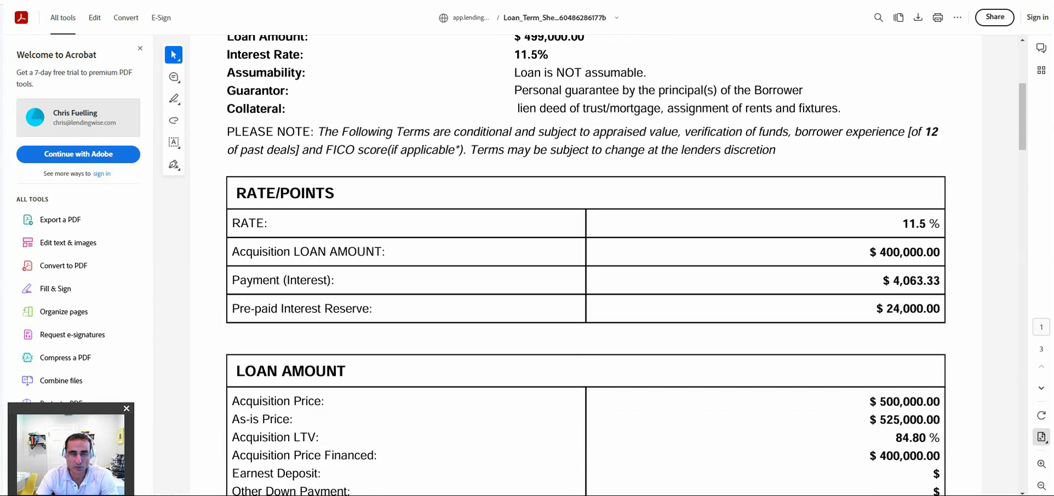
{"action": "scroll", "coordinate": [586, 264], "scroll_direction": "down", "scroll_amount": 6}
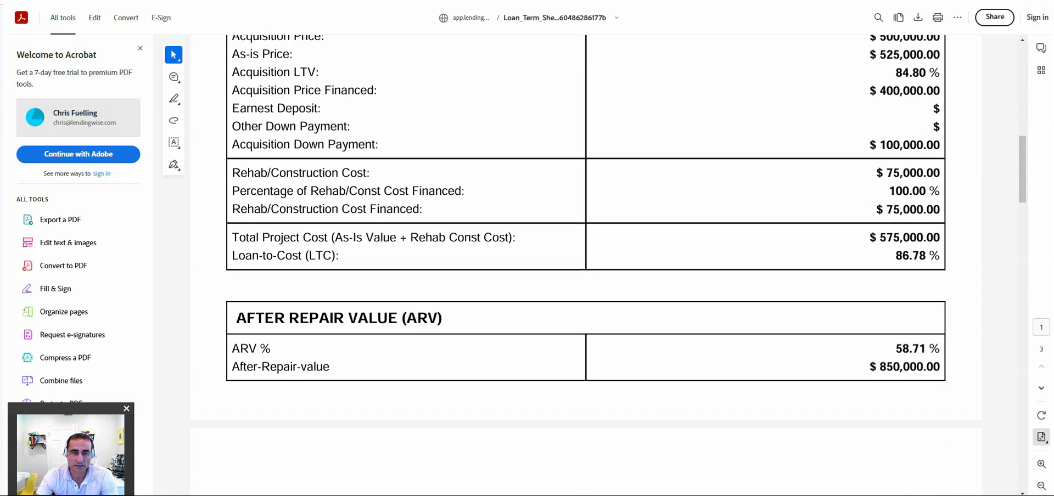
{"action": "scroll", "coordinate": [585, 263], "scroll_direction": "down", "scroll_amount": 2}
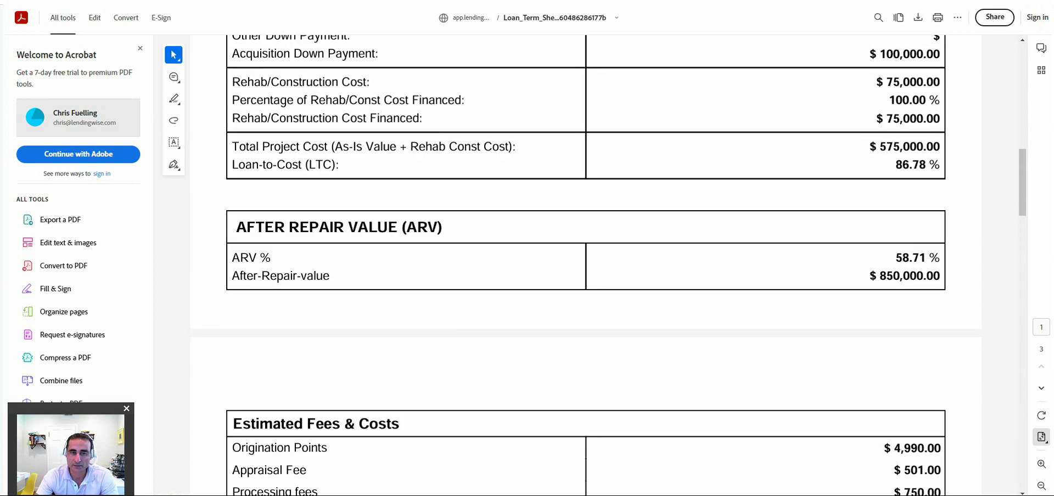
{"action": "scroll", "coordinate": [585, 264], "scroll_direction": "down", "scroll_amount": 6}
{"action": "scroll", "coordinate": [586, 264], "scroll_direction": "down", "scroll_amount": 2}
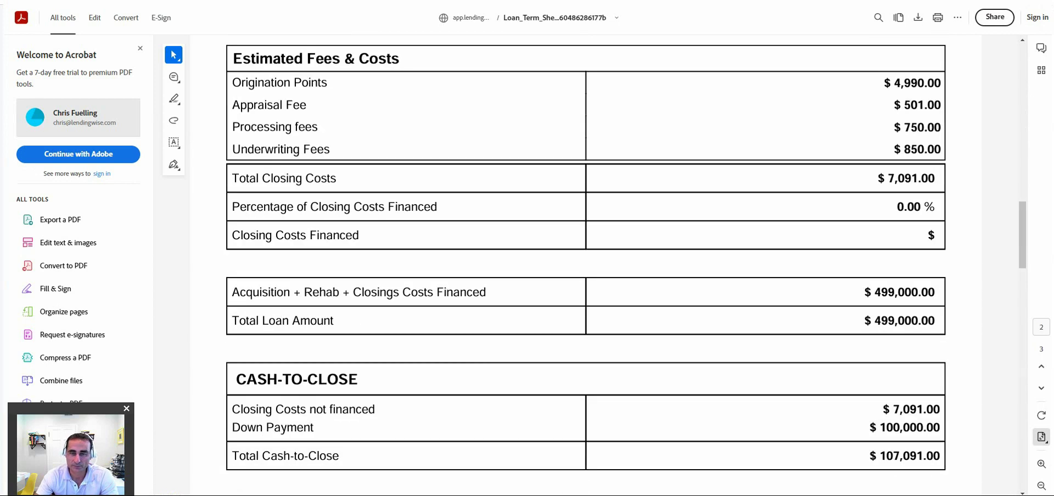
{"action": "scroll", "coordinate": [586, 264], "scroll_direction": "down", "scroll_amount": 10}
{"action": "triple_click", "coordinate": [428, 220]}
{"action": "scroll", "coordinate": [429, 220], "scroll_direction": "down", "scroll_amount": 2}
{"action": "scroll", "coordinate": [428, 220], "scroll_direction": "down", "scroll_amount": 2}
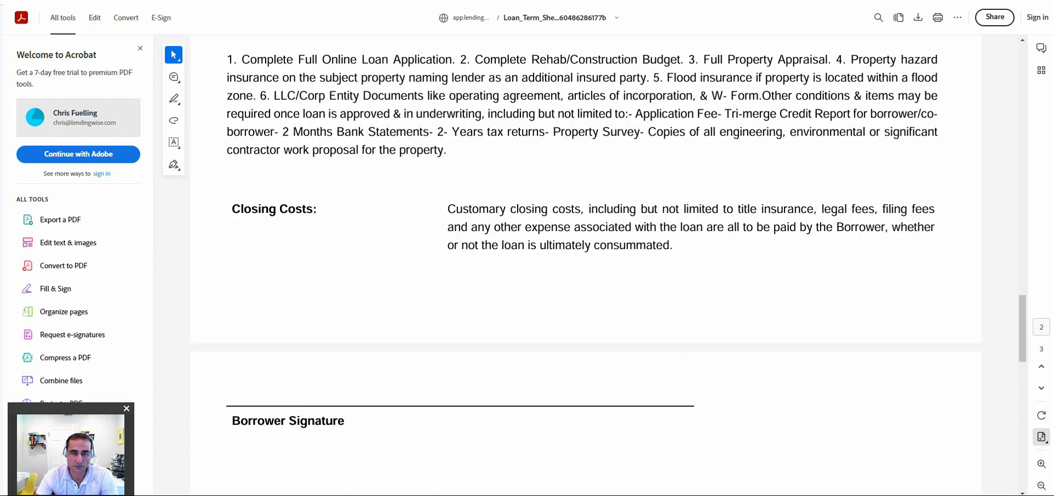
{"action": "scroll", "coordinate": [585, 264], "scroll_direction": "down", "scroll_amount": 2}
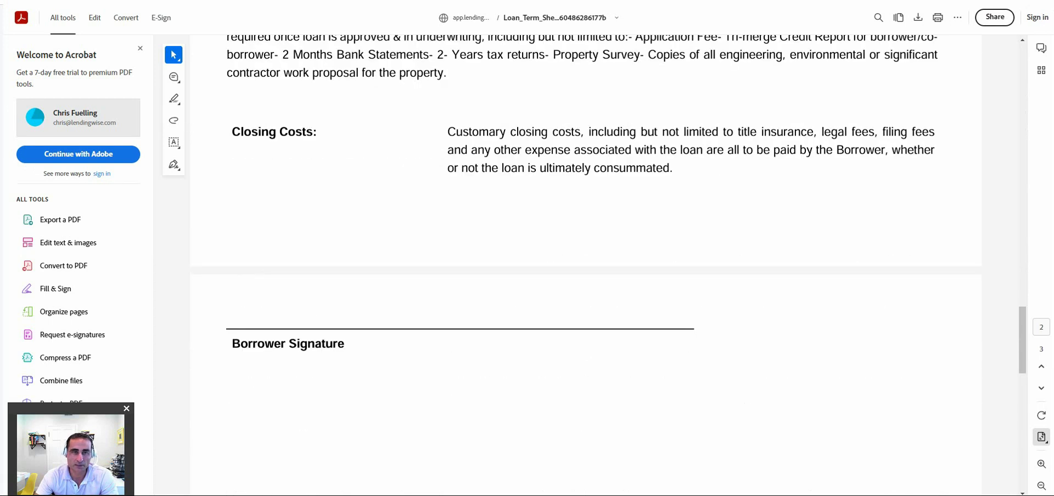
{"action": "key", "text": "ctrl+w"}
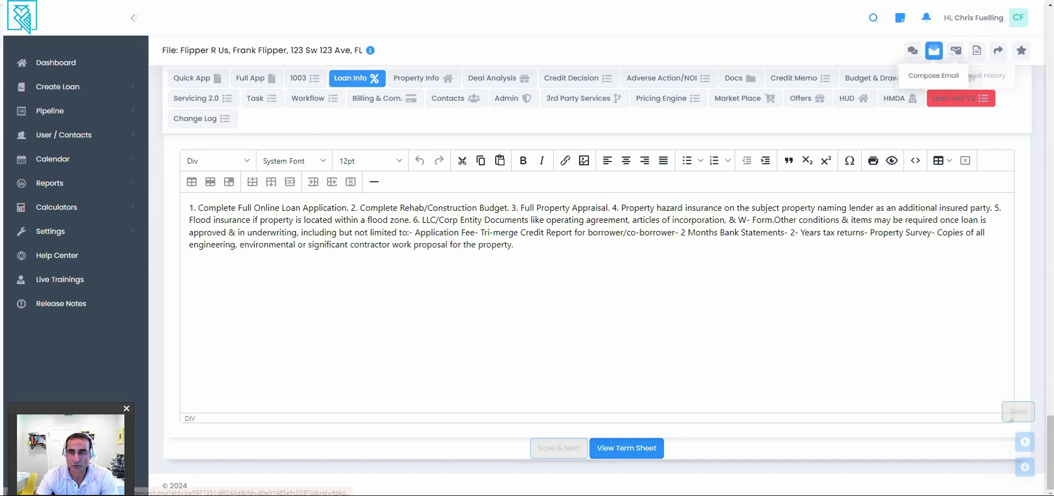
Compose an email from the Pre-Approval E-mail template, found by searching 'pre', addressed to the borrower.
{"action": "left_click", "coordinate": [934, 50]}
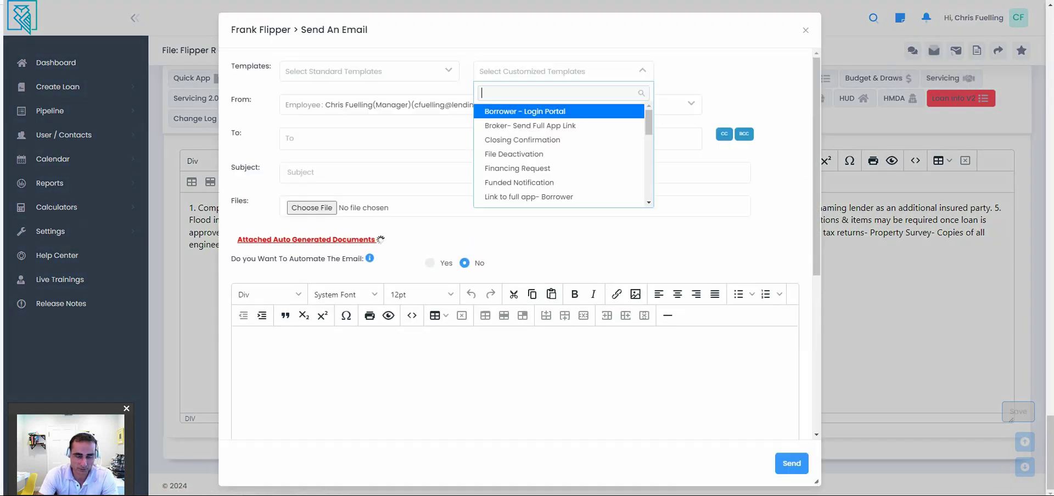
{"action": "type", "text": "loan"}
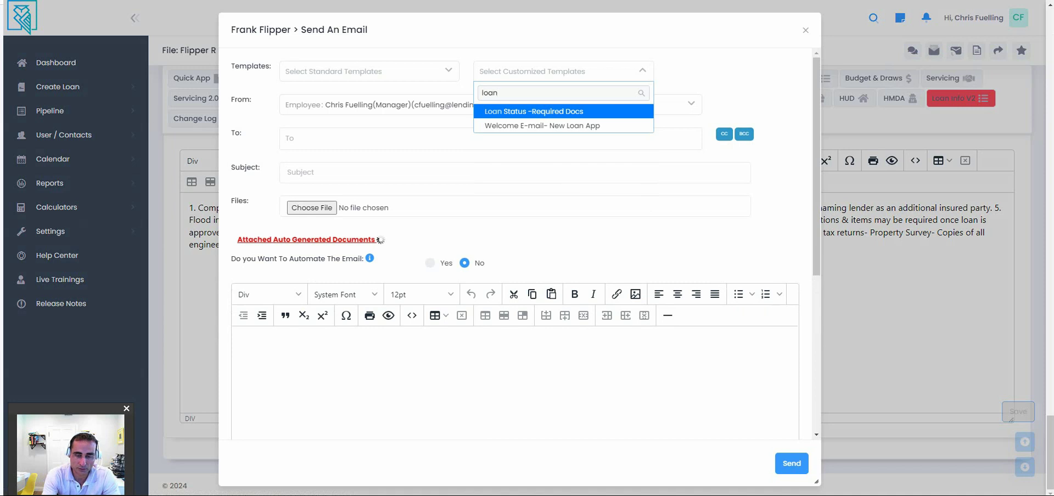
{"action": "key", "text": "BackSpace"}
{"action": "key", "text": "BackSpace"}
{"action": "key", "text": "BackSpace"}
{"action": "key", "text": "BackSpace"}
{"action": "type", "text": "pre"}
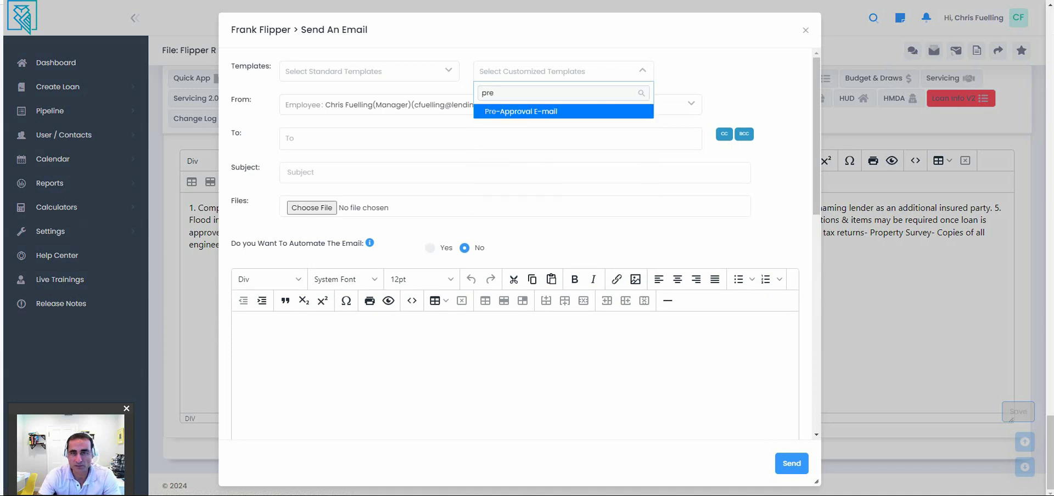
{"action": "left_click", "coordinate": [520, 111]}
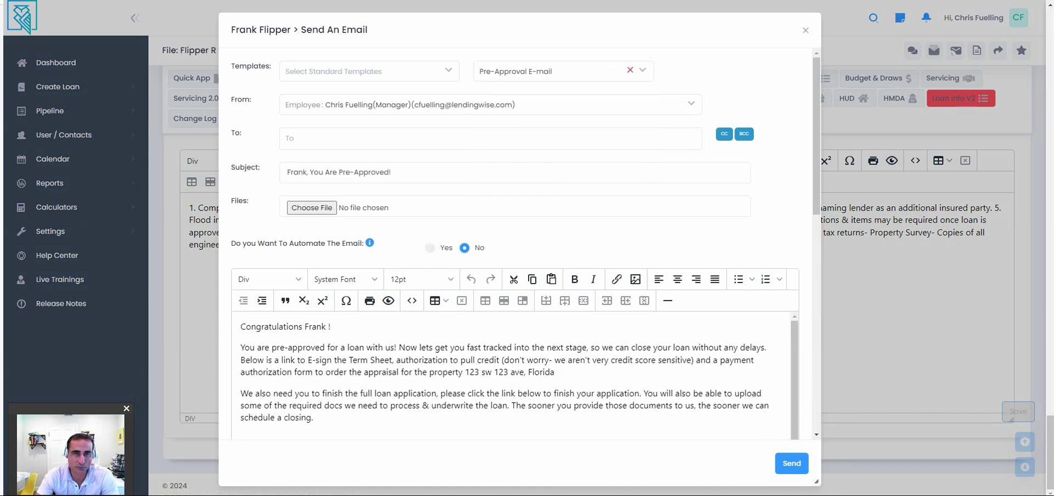
{"action": "left_click", "coordinate": [286, 138]}
{"action": "key", "text": "Return"}
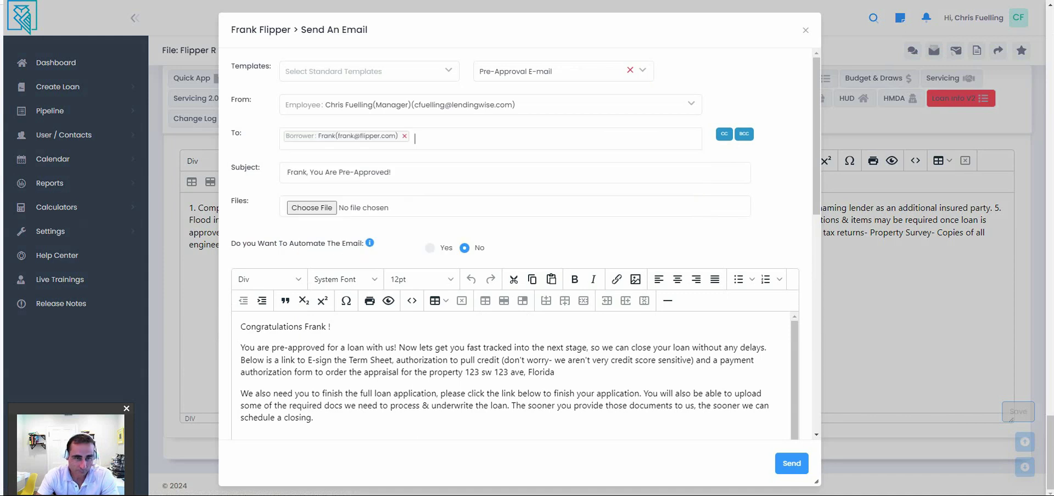
{"action": "scroll", "coordinate": [516, 247], "scroll_direction": "down", "scroll_amount": 3}
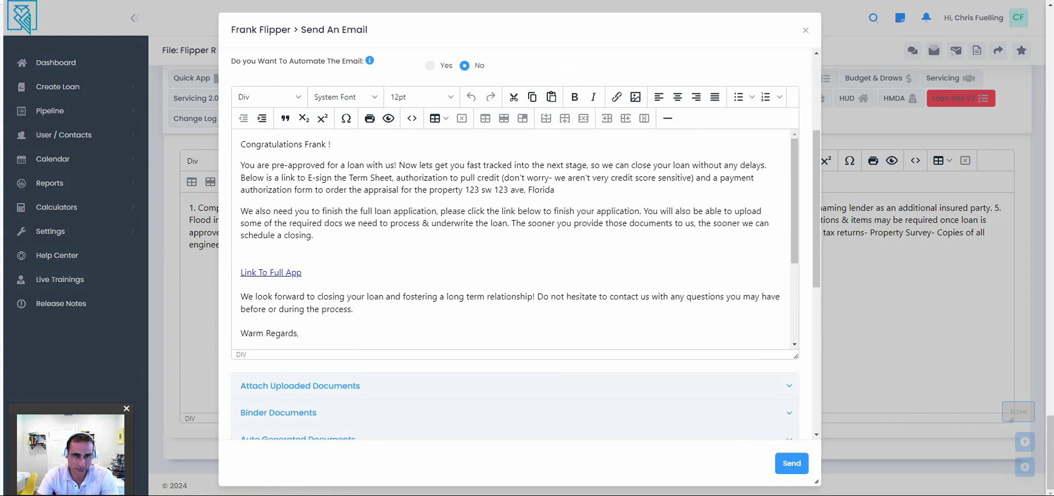
Attach the Loan Term Sheet under Auto Generated Documents > Borrower for e-signature, then switch to Gmail.
{"action": "scroll", "coordinate": [515, 236], "scroll_direction": "down", "scroll_amount": 6}
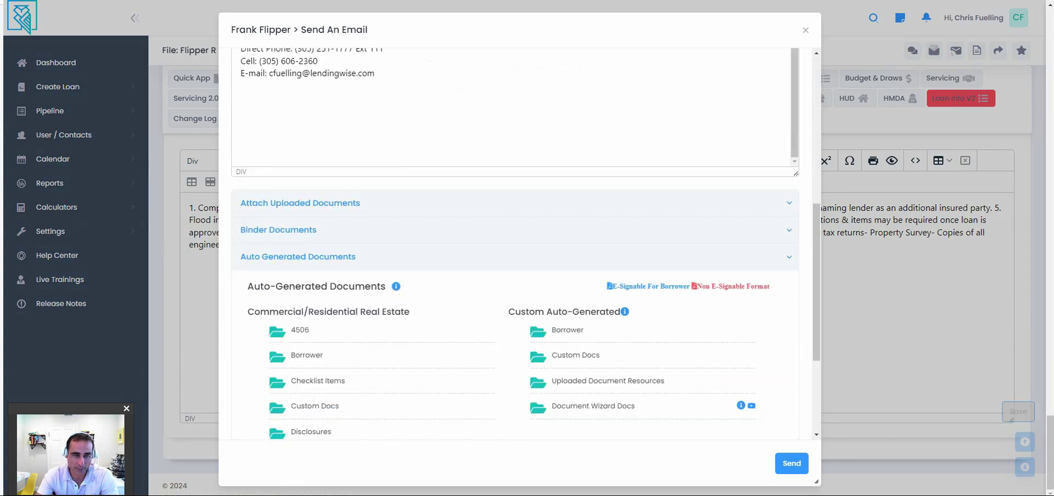
{"action": "left_click", "coordinate": [306, 355]}
{"action": "scroll", "coordinate": [516, 248], "scroll_direction": "down", "scroll_amount": 5}
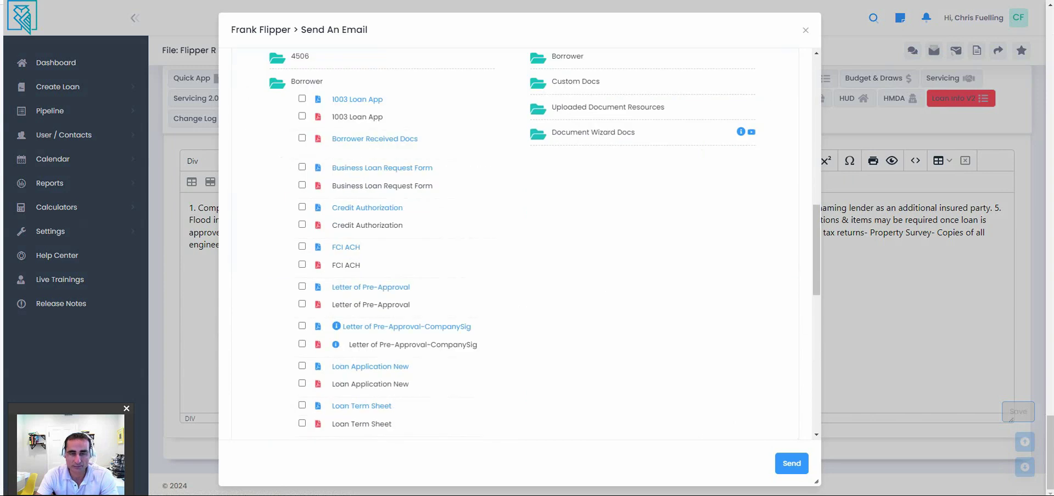
{"action": "left_click", "coordinate": [302, 406]}
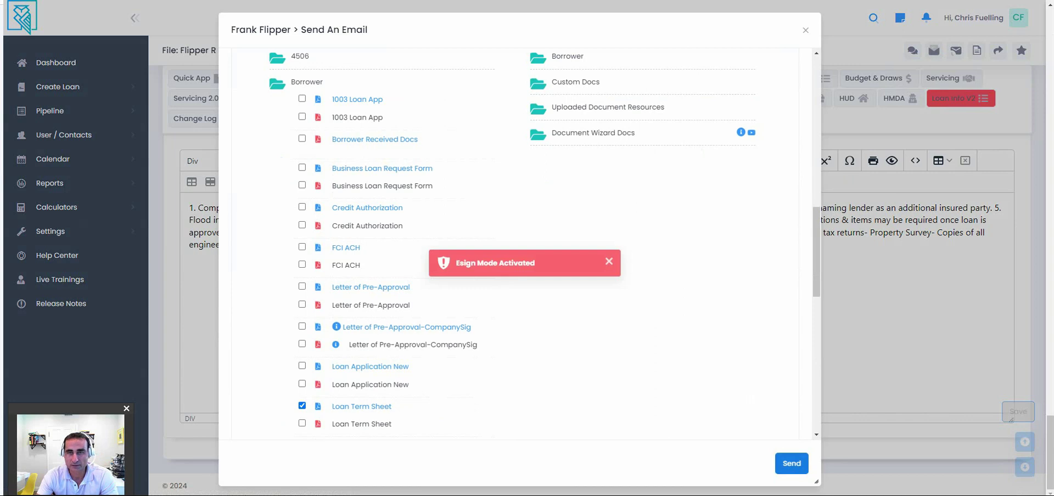
{"action": "key", "text": "alt+Tab"}
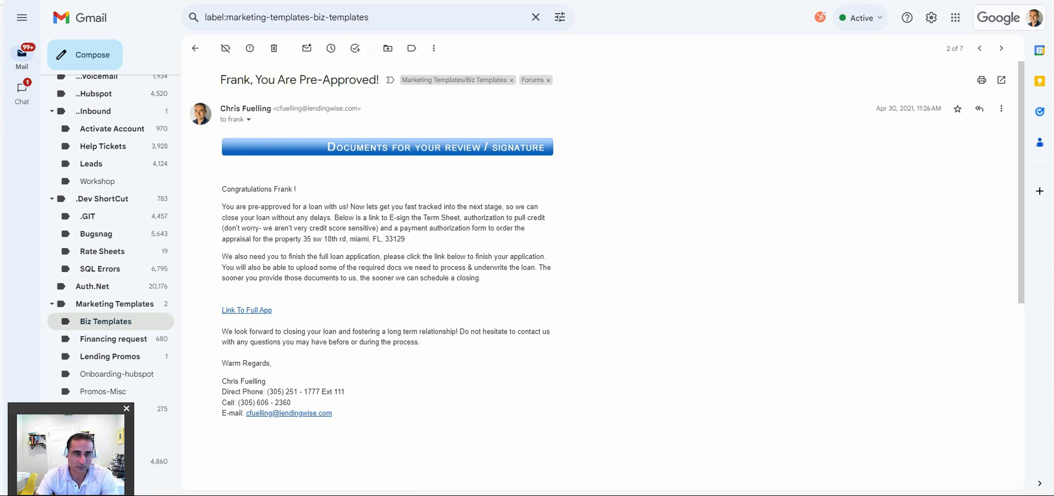
Scroll the pre-approval email down to the e-sign Term Sheet link.
{"action": "scroll", "coordinate": [604, 269], "scroll_direction": "down", "scroll_amount": 3}
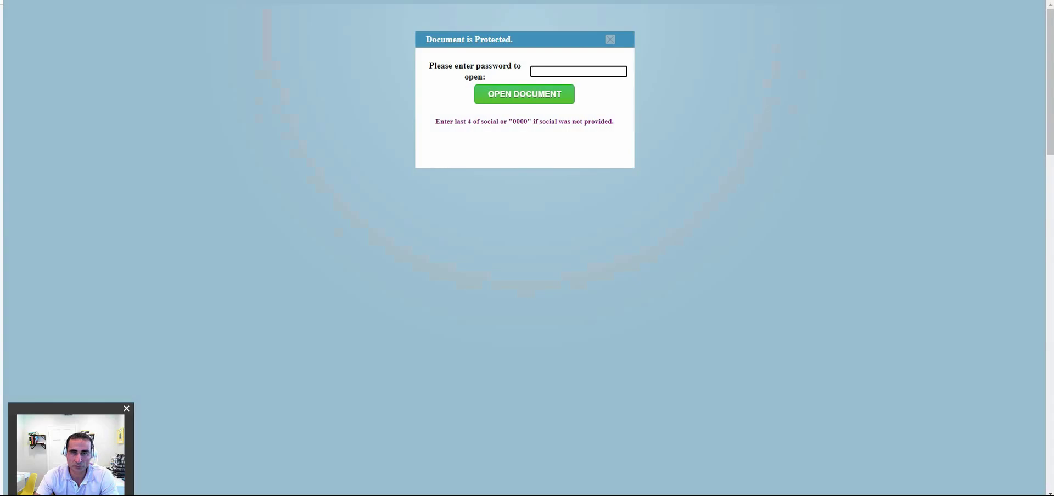
Unlock the Loan Term Sheet with the document password and scroll down to page 3.
{"action": "type", "text": "0000"}
{"action": "key", "text": "Return"}
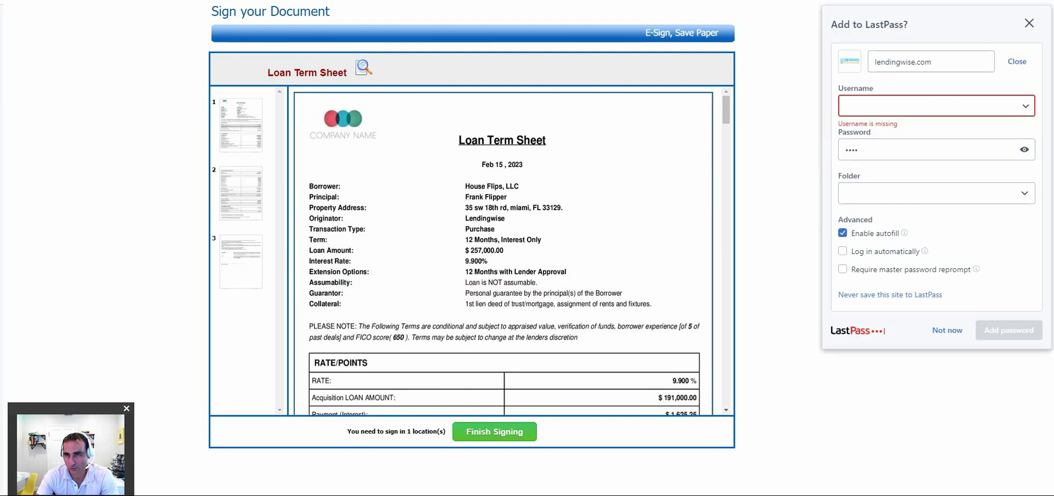
{"action": "scroll", "coordinate": [504, 253], "scroll_direction": "down", "scroll_amount": 1}
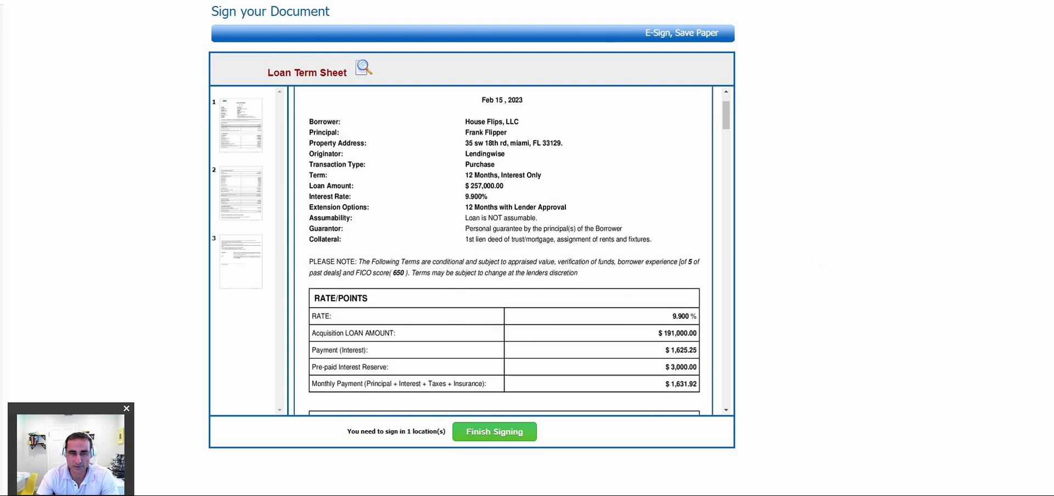
{"action": "scroll", "coordinate": [503, 253], "scroll_direction": "down", "scroll_amount": 2}
{"action": "scroll", "coordinate": [503, 253], "scroll_direction": "down", "scroll_amount": 3}
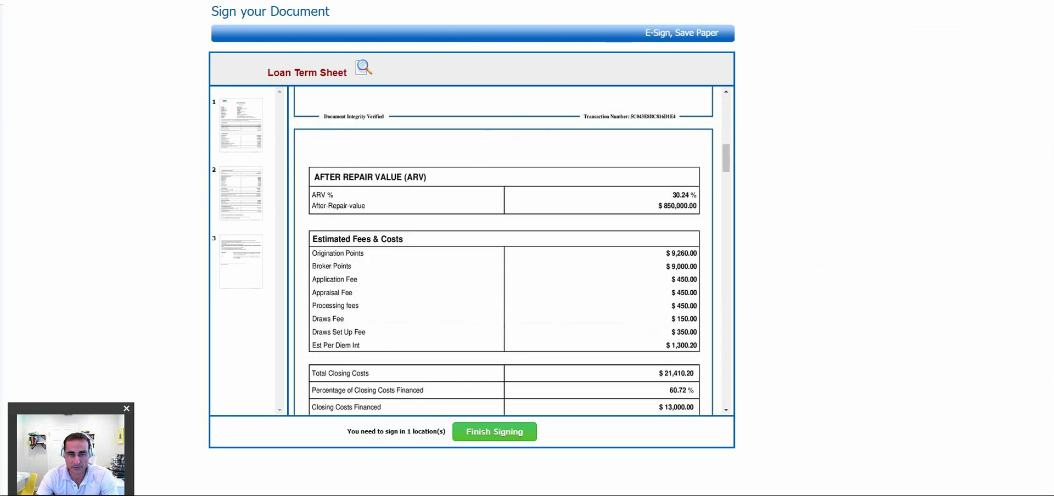
{"action": "scroll", "coordinate": [504, 252], "scroll_direction": "down", "scroll_amount": 5}
{"action": "scroll", "coordinate": [504, 252], "scroll_direction": "down", "scroll_amount": 5}
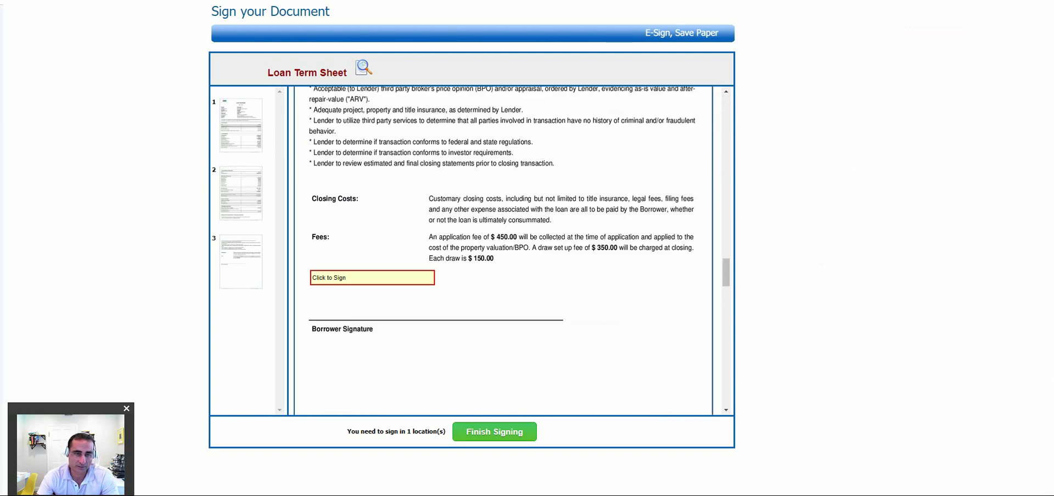
Open the borrower's Click to Sign box, dismiss it unsigned, and return to the Gmail email.
{"action": "left_click", "coordinate": [372, 278]}
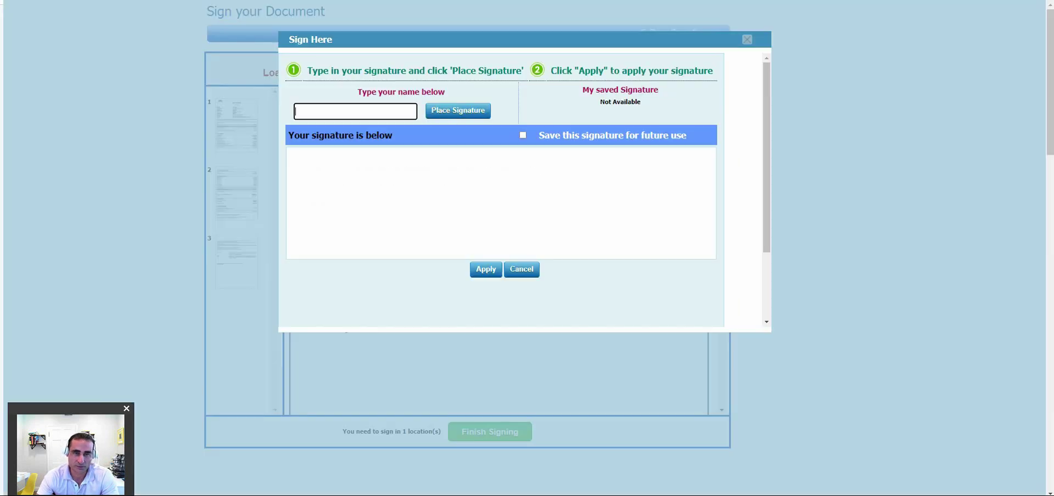
{"action": "key", "text": "Escape"}
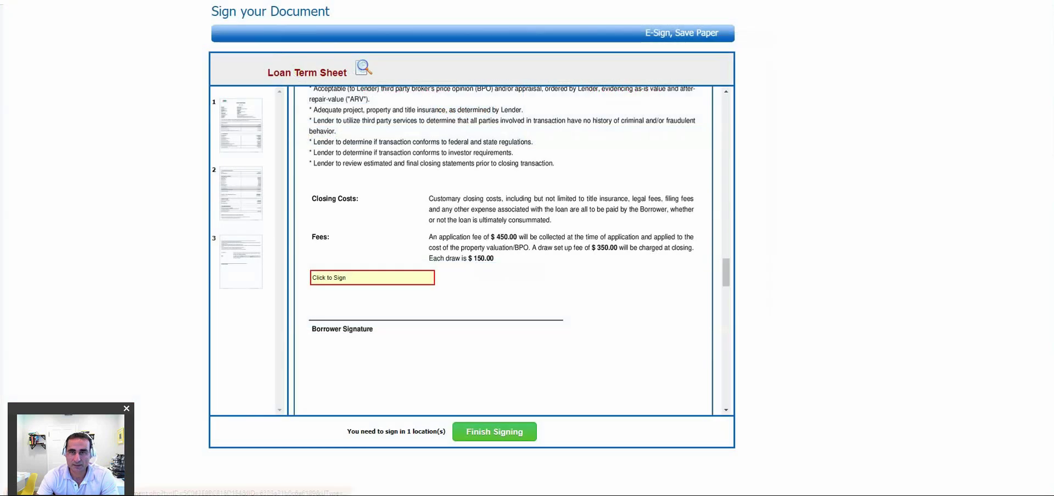
{"action": "key", "text": "ctrl+w"}
{"action": "scroll", "coordinate": [384, 274], "scroll_direction": "up", "scroll_amount": 5}
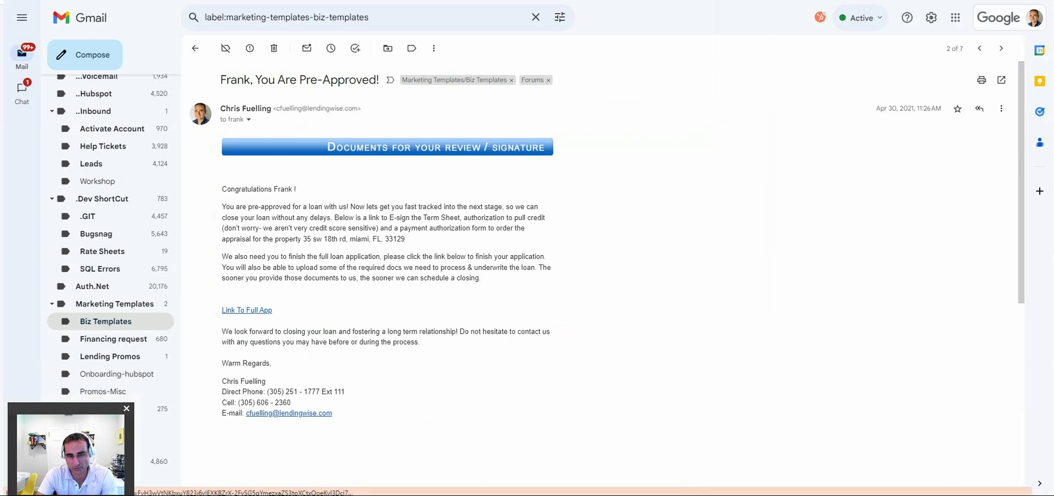
Open the full loan application through the email's Link To Full App.
{"action": "left_click", "coordinate": [247, 310]}
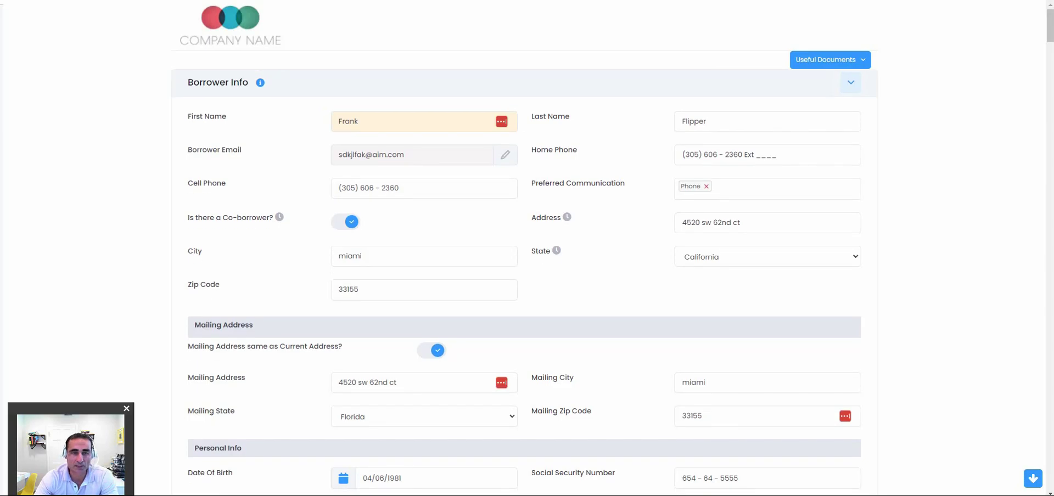
{"action": "scroll", "coordinate": [525, 247], "scroll_direction": "down", "scroll_amount": 2}
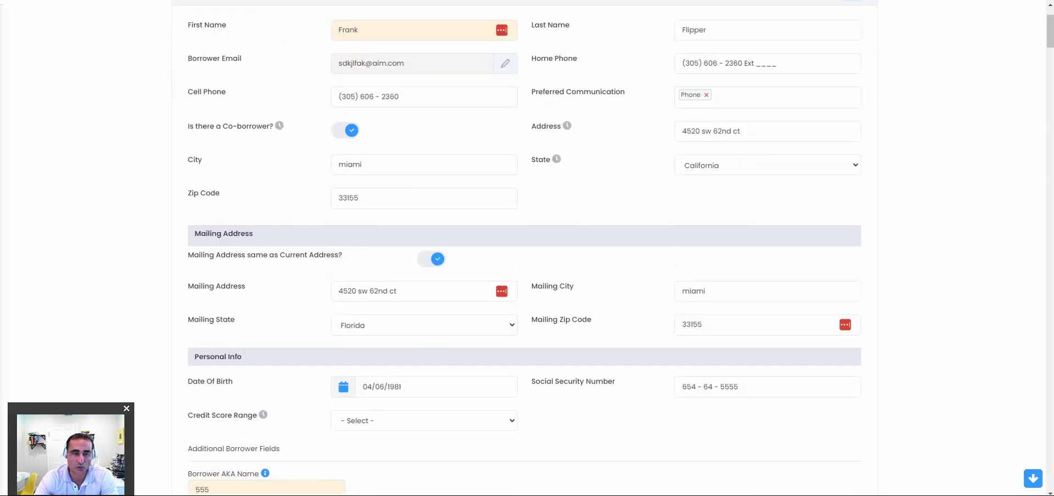
{"action": "scroll", "coordinate": [525, 247], "scroll_direction": "down", "scroll_amount": 2}
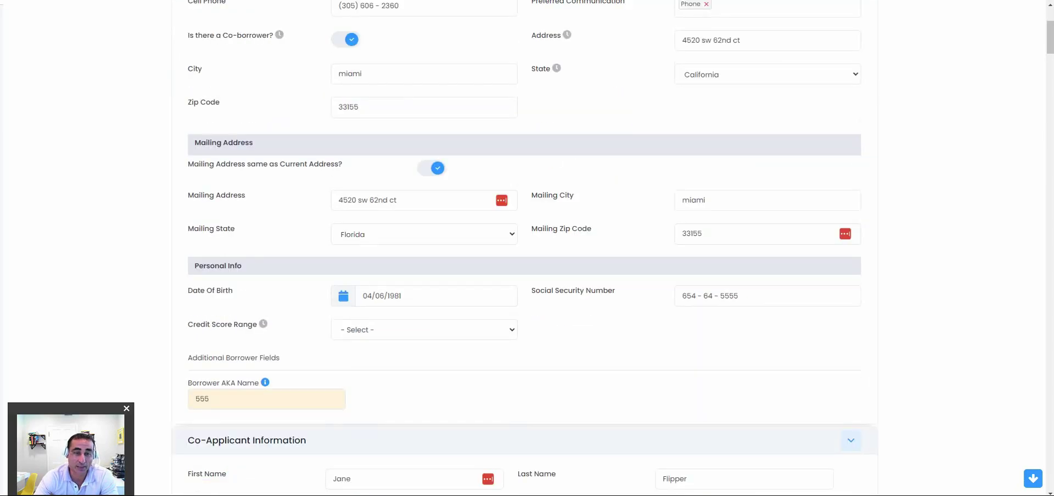
{"action": "scroll", "coordinate": [524, 247], "scroll_direction": "down", "scroll_amount": 2}
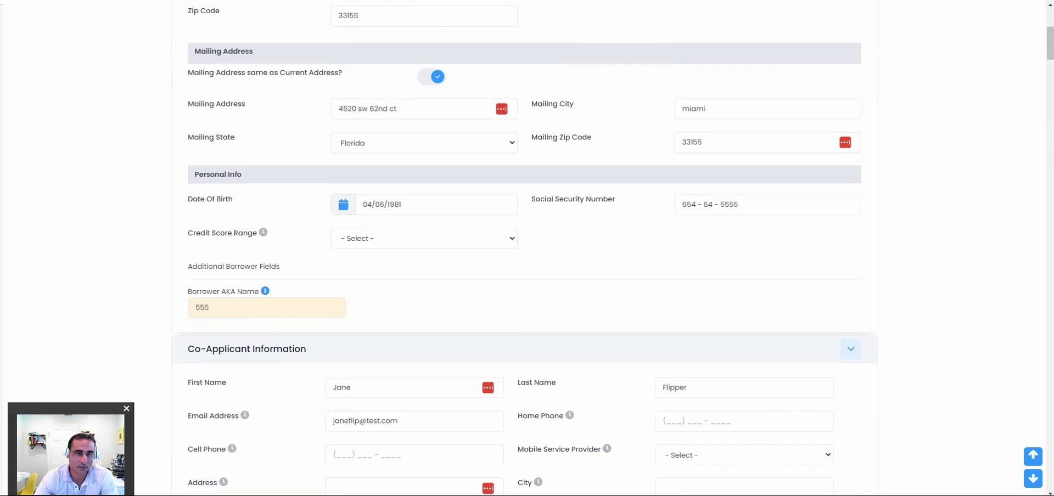
{"action": "scroll", "coordinate": [524, 247], "scroll_direction": "down", "scroll_amount": 2}
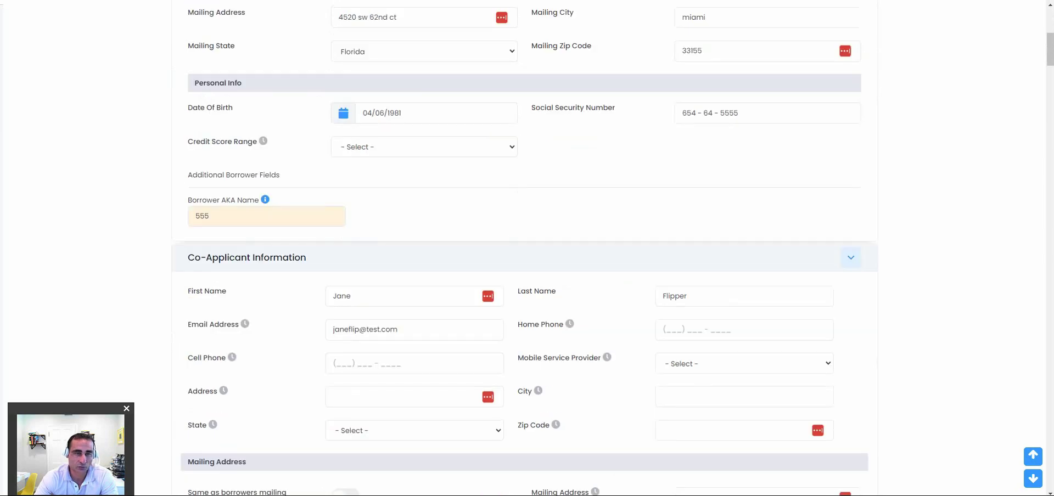
{"action": "scroll", "coordinate": [524, 247], "scroll_direction": "down", "scroll_amount": 2}
{"action": "scroll", "coordinate": [524, 247], "scroll_direction": "down", "scroll_amount": 4}
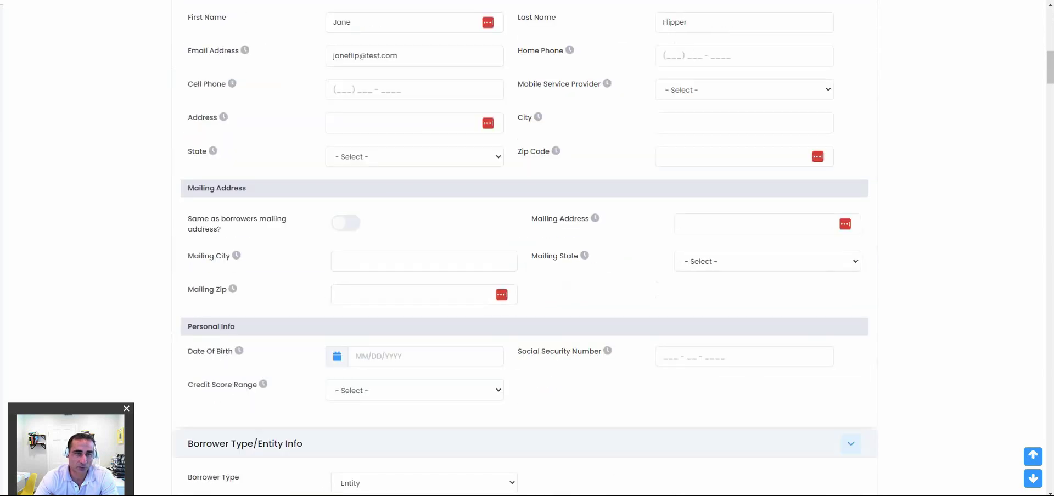
{"action": "scroll", "coordinate": [525, 247], "scroll_direction": "down", "scroll_amount": 4}
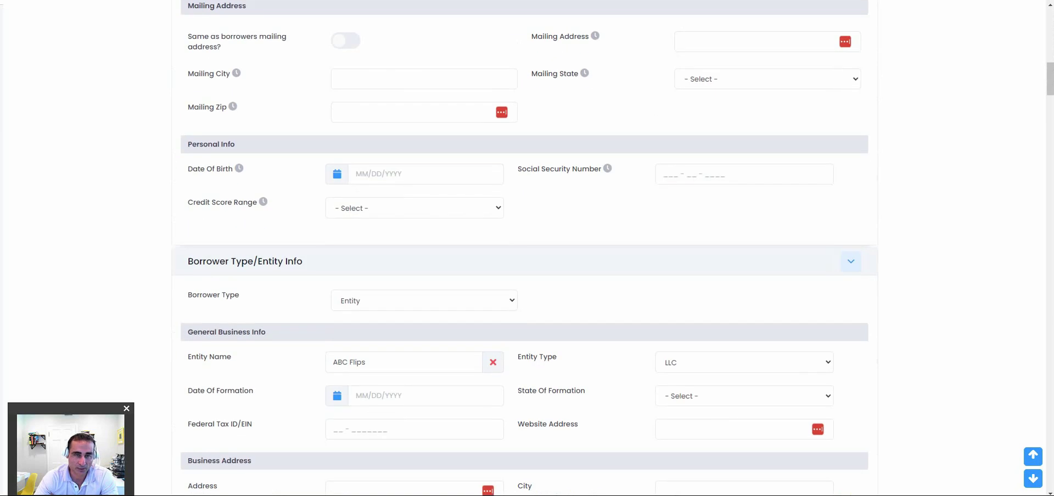
{"action": "scroll", "coordinate": [524, 247], "scroll_direction": "down", "scroll_amount": 6}
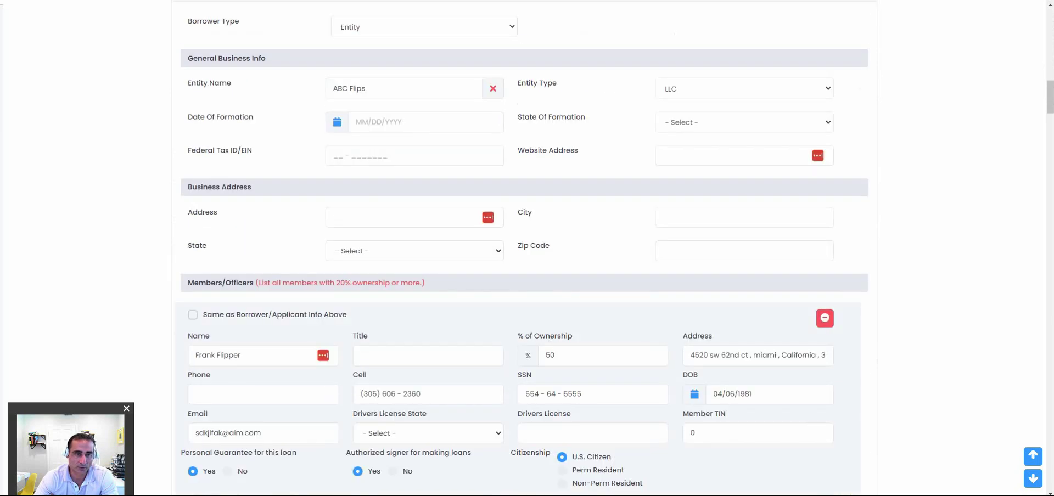
{"action": "scroll", "coordinate": [524, 248], "scroll_direction": "up", "scroll_amount": 2}
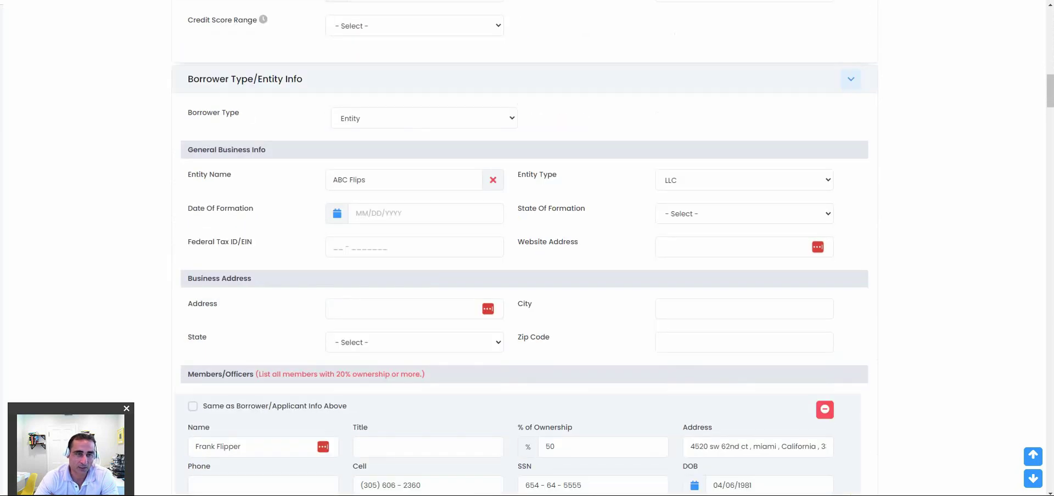
{"action": "scroll", "coordinate": [525, 248], "scroll_direction": "down", "scroll_amount": 4}
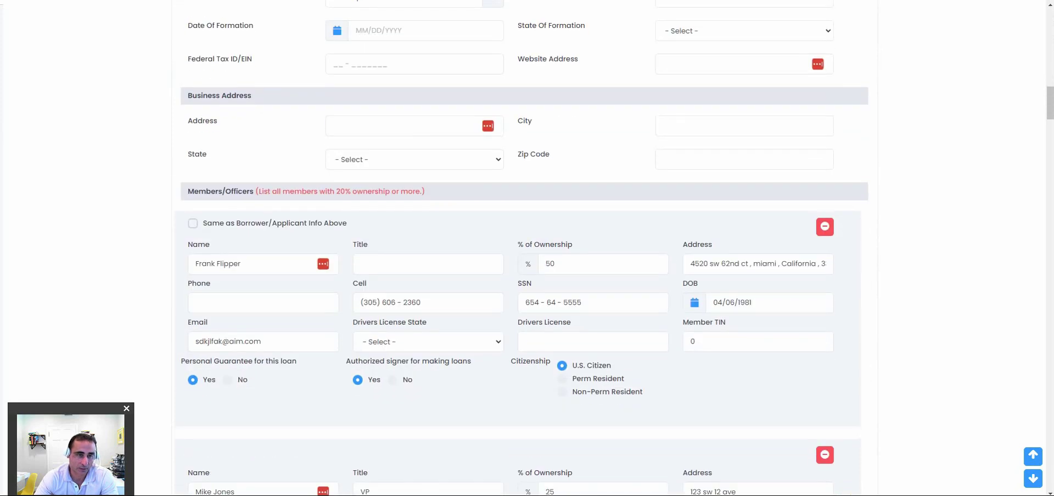
{"action": "scroll", "coordinate": [525, 247], "scroll_direction": "down", "scroll_amount": 2}
{"action": "scroll", "coordinate": [524, 247], "scroll_direction": "down", "scroll_amount": 1}
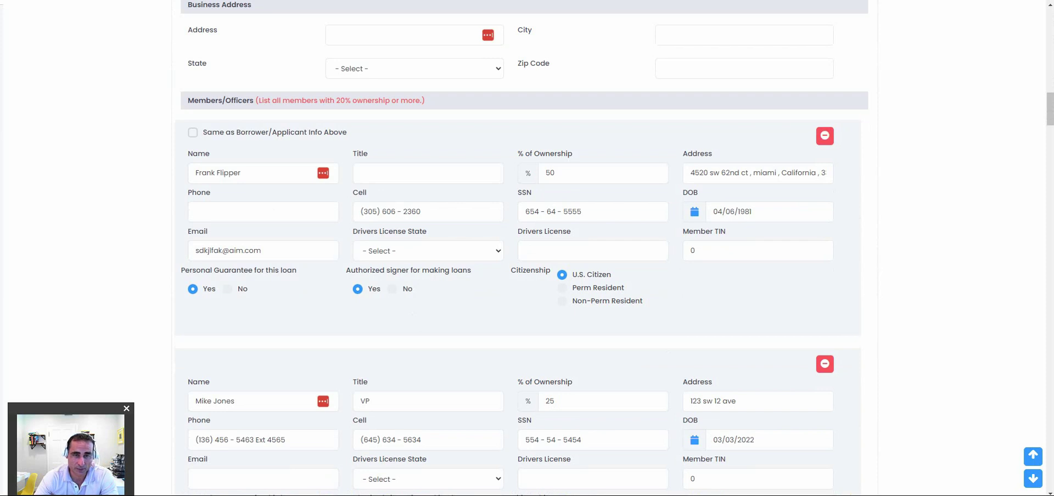
Scroll through the Members/Officers entries and highlight the 'Authorized signer for making loans' question.
{"action": "scroll", "coordinate": [524, 247], "scroll_direction": "down", "scroll_amount": 2}
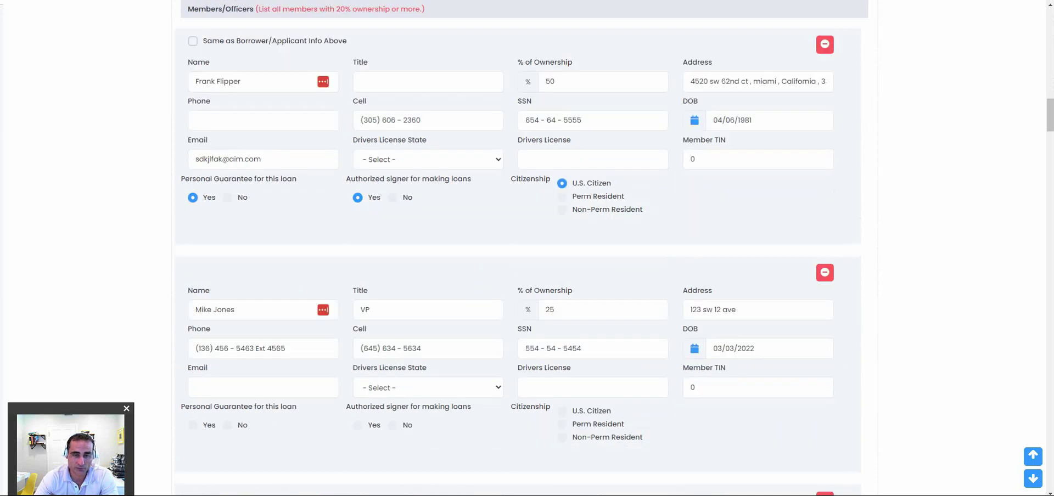
{"action": "scroll", "coordinate": [524, 247], "scroll_direction": "down", "scroll_amount": 4}
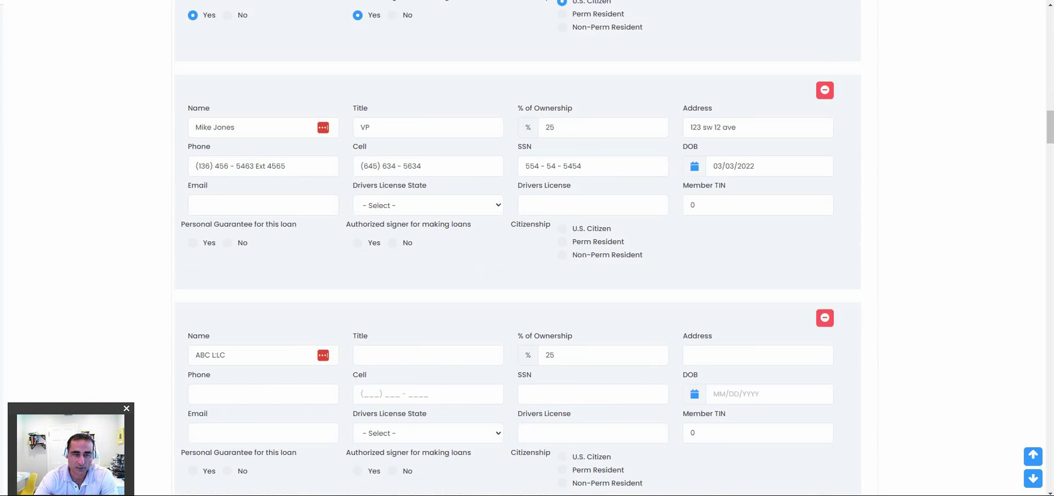
{"action": "scroll", "coordinate": [527, 247], "scroll_direction": "up", "scroll_amount": 3}
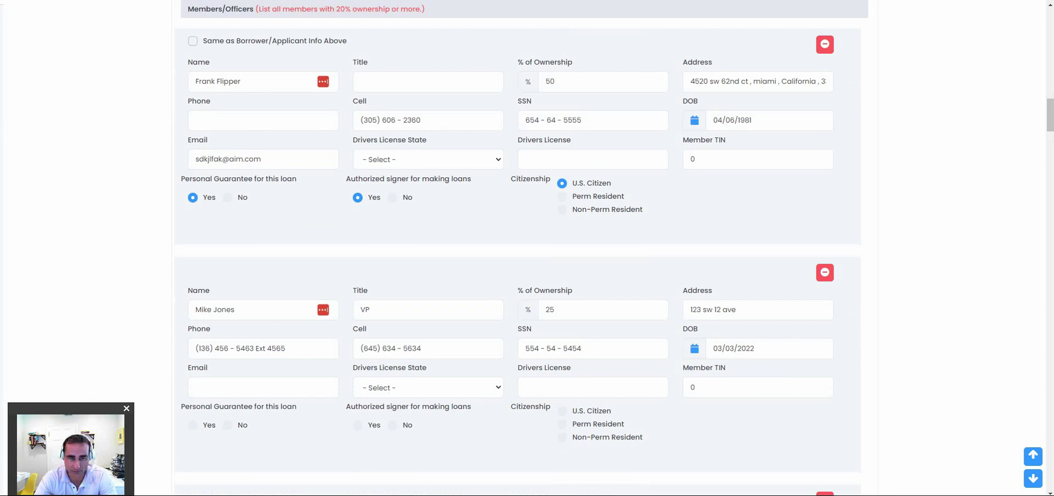
{"action": "scroll", "coordinate": [527, 247], "scroll_direction": "down", "scroll_amount": 3}
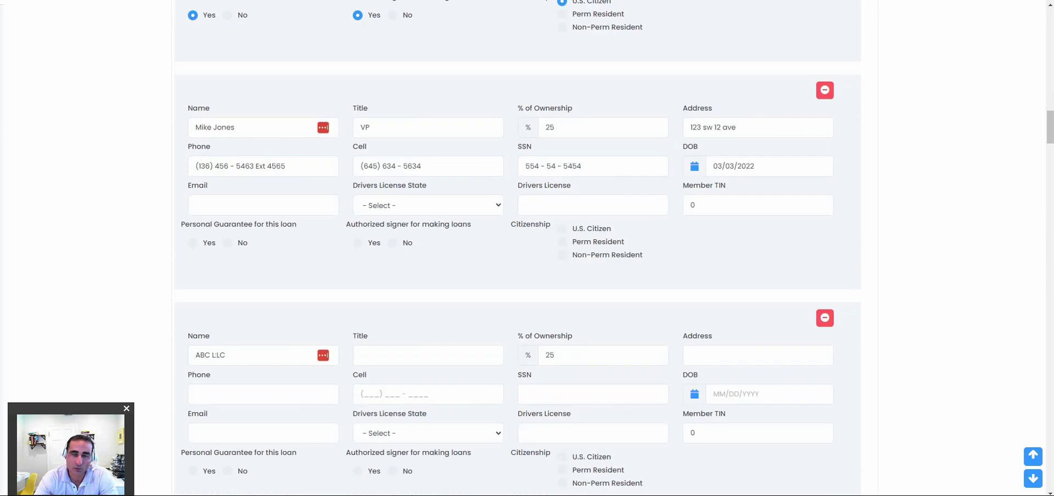
{"action": "scroll", "coordinate": [527, 247], "scroll_direction": "down", "scroll_amount": 5}
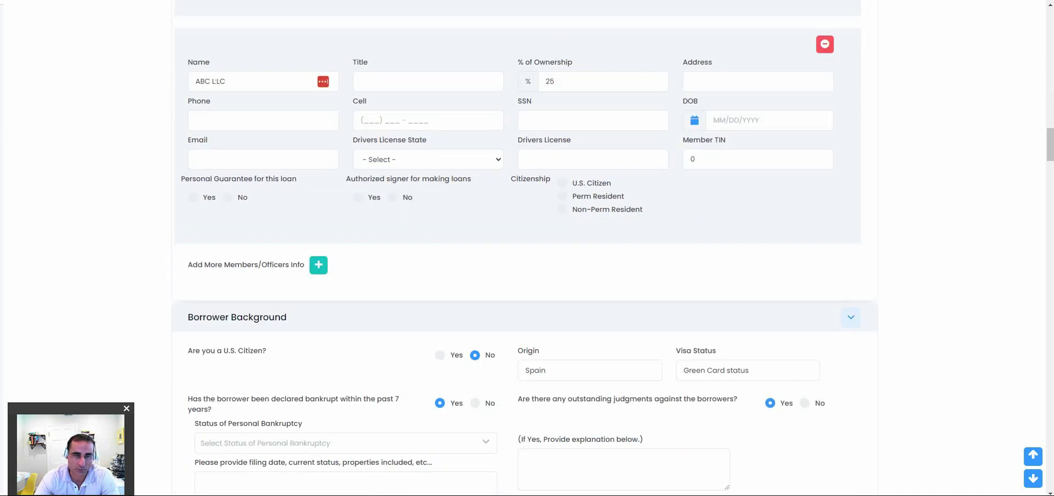
{"action": "left_click_drag", "start_coordinate": [346, 179], "coordinate": [449, 179]}
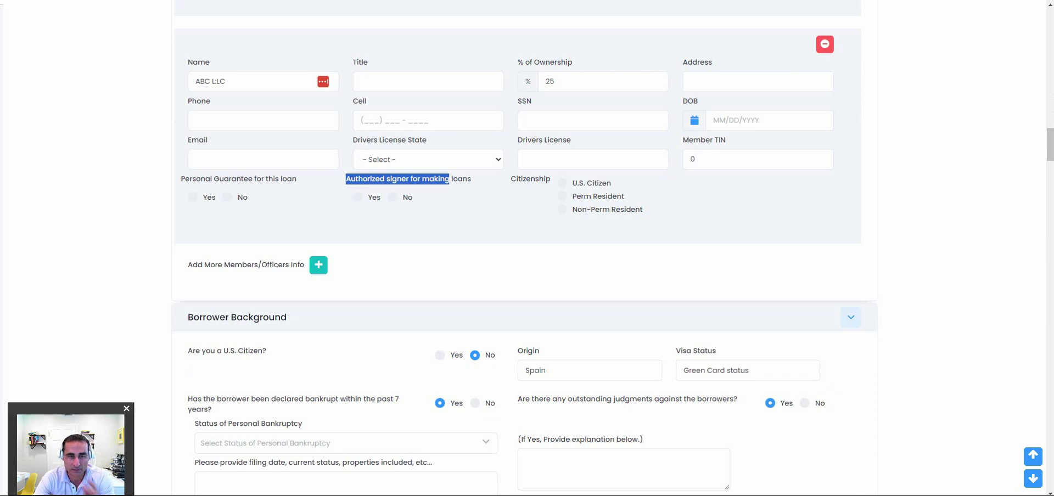
Scroll through the Borrower and Co-borrower Background answers.
{"action": "scroll", "coordinate": [526, 247], "scroll_direction": "down", "scroll_amount": 2}
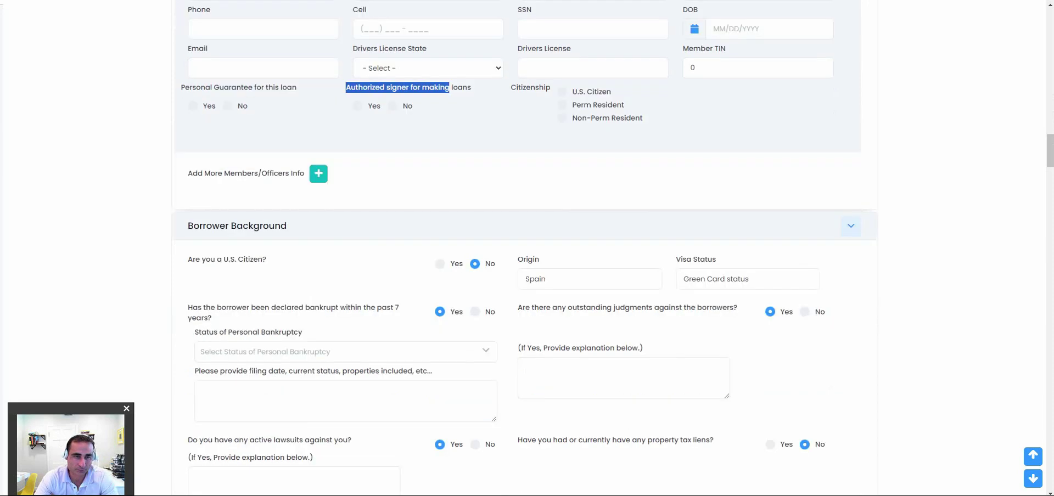
{"action": "scroll", "coordinate": [526, 248], "scroll_direction": "down", "scroll_amount": 5}
{"action": "scroll", "coordinate": [526, 247], "scroll_direction": "up", "scroll_amount": 3}
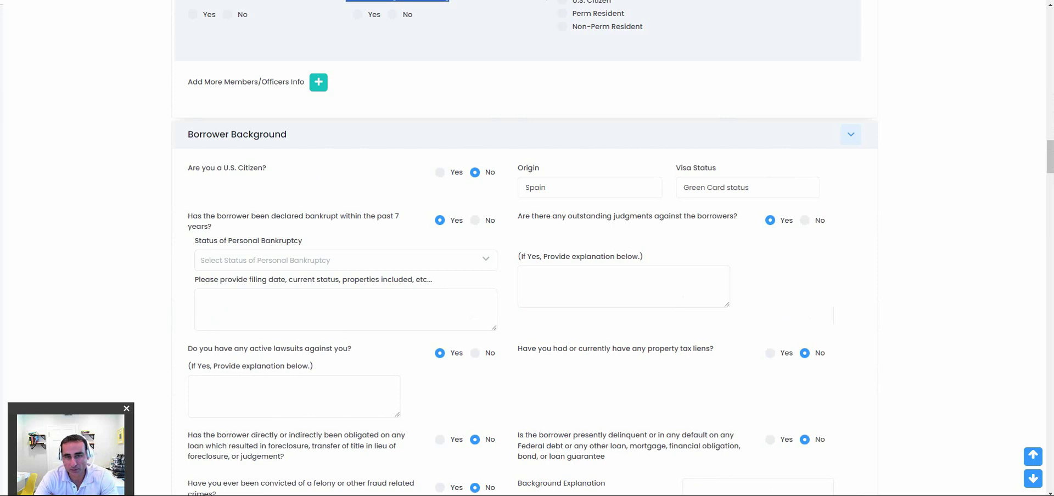
{"action": "scroll", "coordinate": [526, 247], "scroll_direction": "down", "scroll_amount": 3}
{"action": "scroll", "coordinate": [527, 247], "scroll_direction": "down", "scroll_amount": 3}
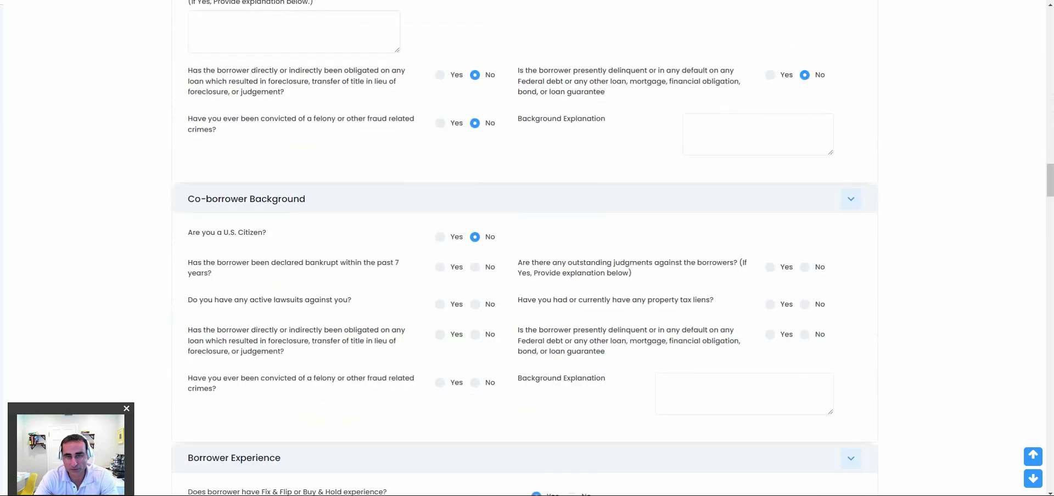
{"action": "scroll", "coordinate": [526, 247], "scroll_direction": "up", "scroll_amount": 2}
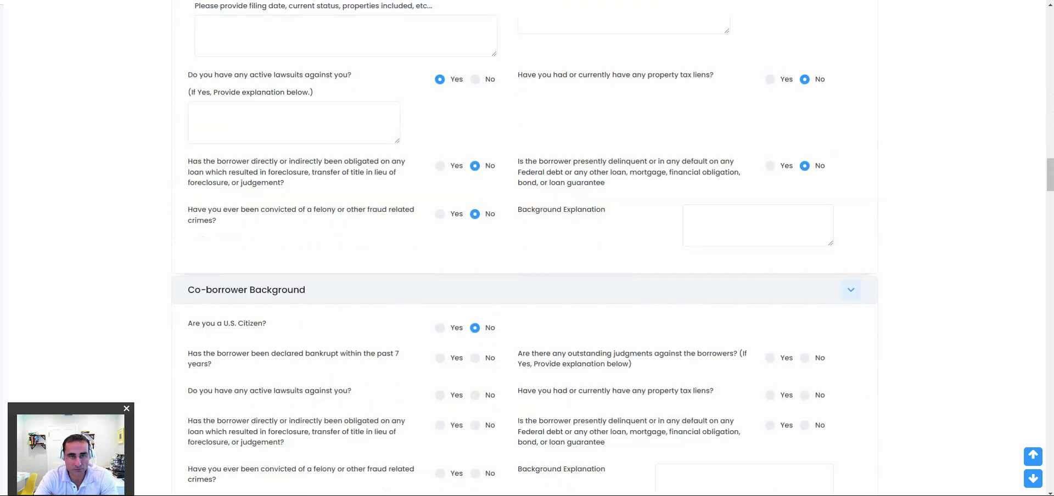
{"action": "scroll", "coordinate": [526, 247], "scroll_direction": "up", "scroll_amount": 1}
{"action": "scroll", "coordinate": [526, 247], "scroll_direction": "up", "scroll_amount": 2}
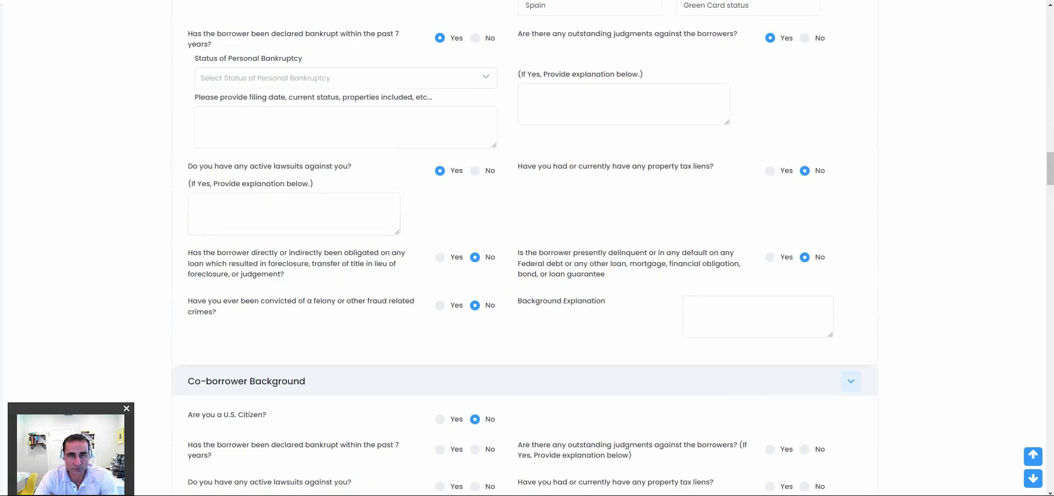
{"action": "scroll", "coordinate": [526, 247], "scroll_direction": "down", "scroll_amount": 4}
{"action": "scroll", "coordinate": [526, 247], "scroll_direction": "down", "scroll_amount": 6}
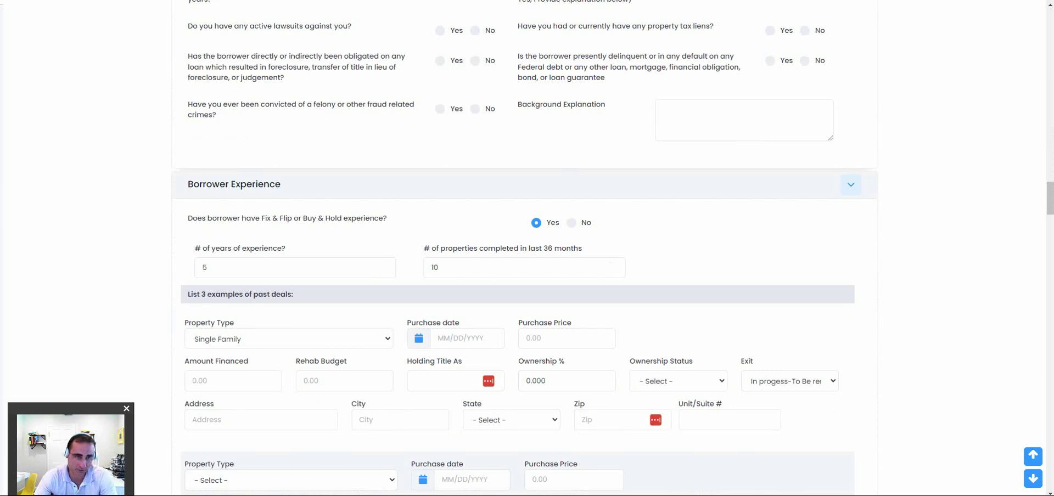
Review Borrower Experience, highlight the professional licenses question, and leave Residential fix & flip as primary strategy.
{"action": "scroll", "coordinate": [527, 247], "scroll_direction": "down", "scroll_amount": 2}
{"action": "scroll", "coordinate": [527, 247], "scroll_direction": "down", "scroll_amount": 2}
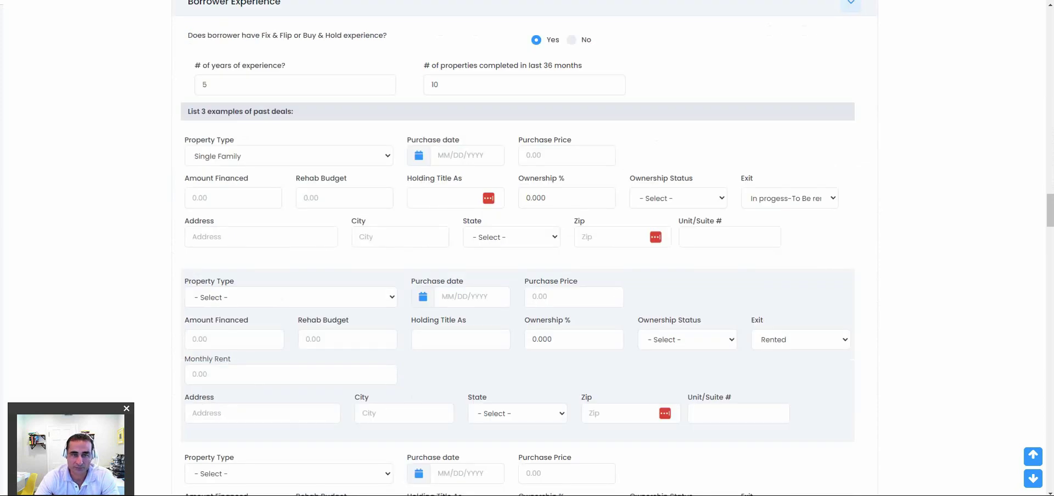
{"action": "scroll", "coordinate": [527, 247], "scroll_direction": "down", "scroll_amount": 8}
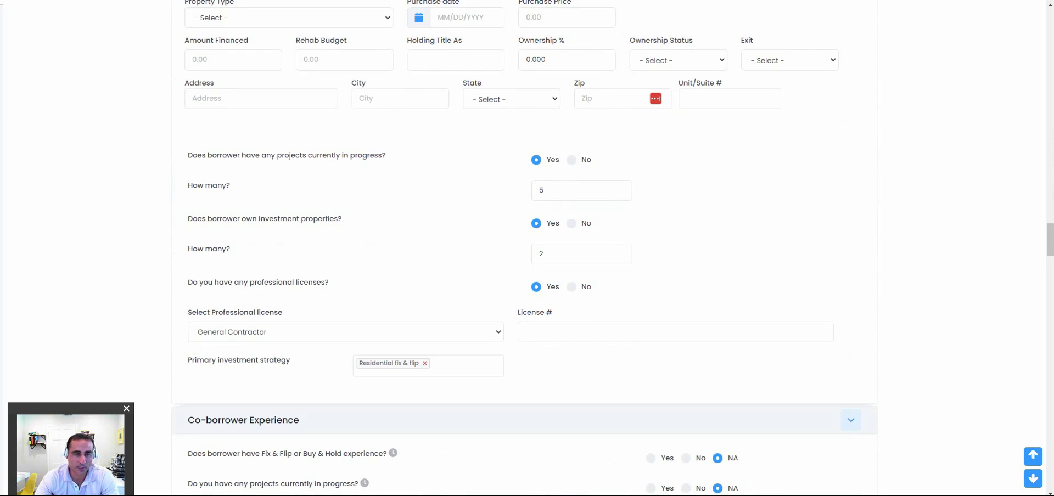
{"action": "left_click_drag", "start_coordinate": [244, 282], "coordinate": [329, 283]}
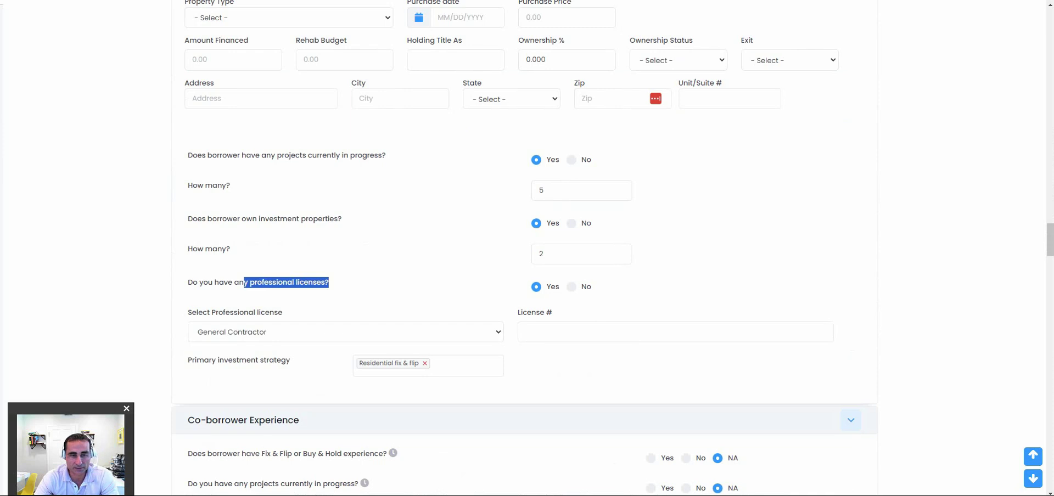
{"action": "scroll", "coordinate": [429, 274], "scroll_direction": "down", "scroll_amount": 2}
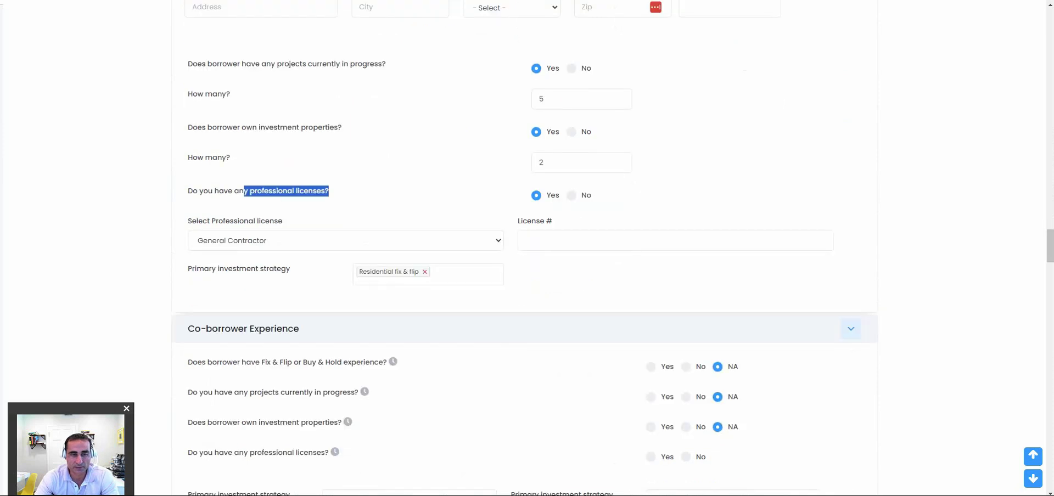
{"action": "left_click", "coordinate": [462, 274]}
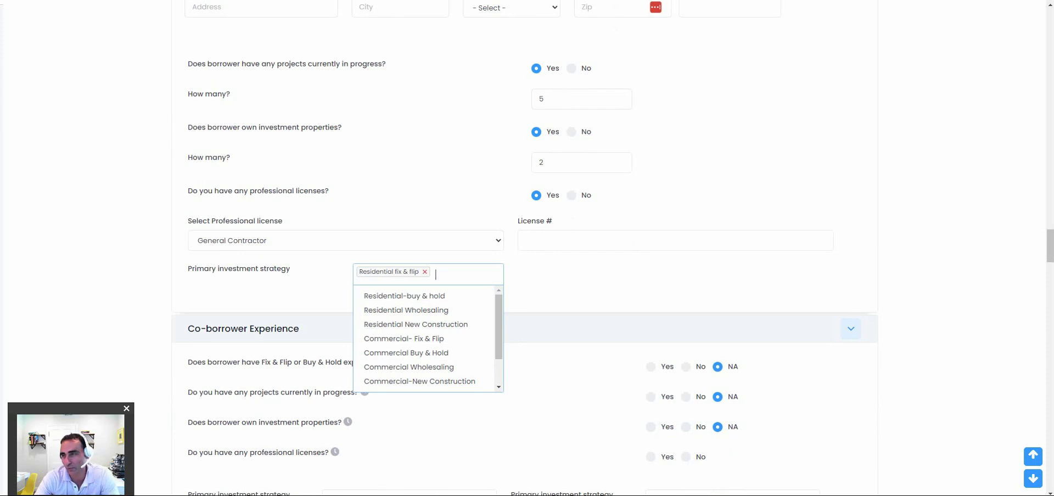
{"action": "key", "text": "Escape"}
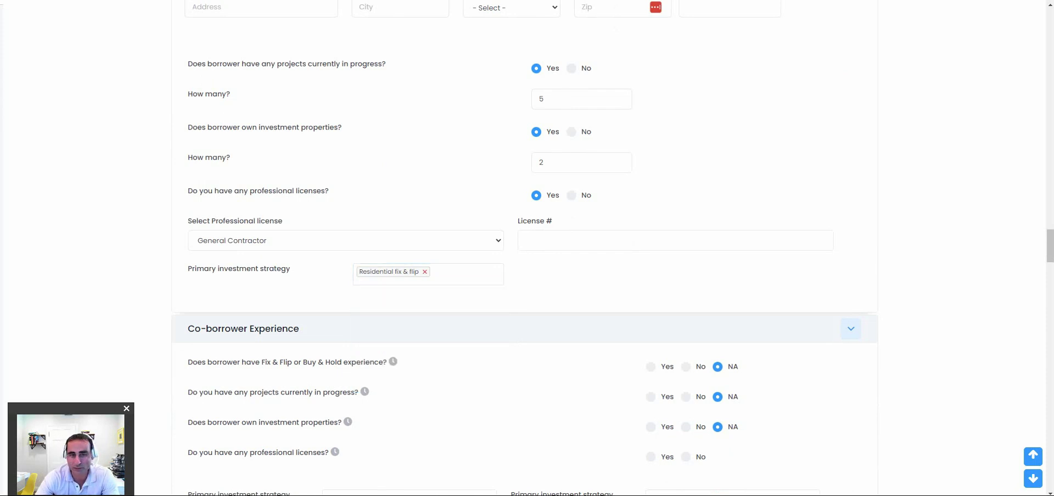
Scroll through the Assets table down to the $600,000.00 net worth total.
{"action": "scroll", "coordinate": [524, 248], "scroll_direction": "down", "scroll_amount": 2}
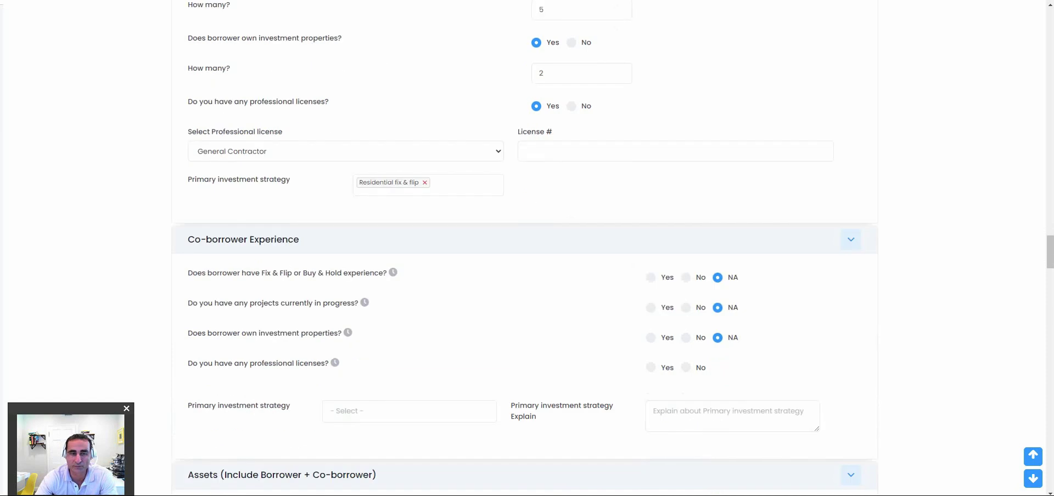
{"action": "scroll", "coordinate": [524, 248], "scroll_direction": "down", "scroll_amount": 5}
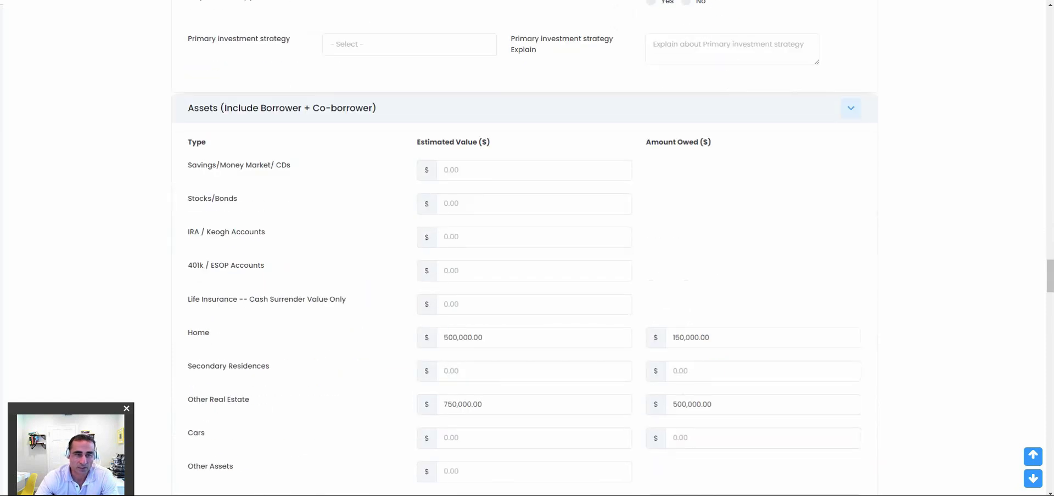
{"action": "scroll", "coordinate": [524, 247], "scroll_direction": "down", "scroll_amount": 5}
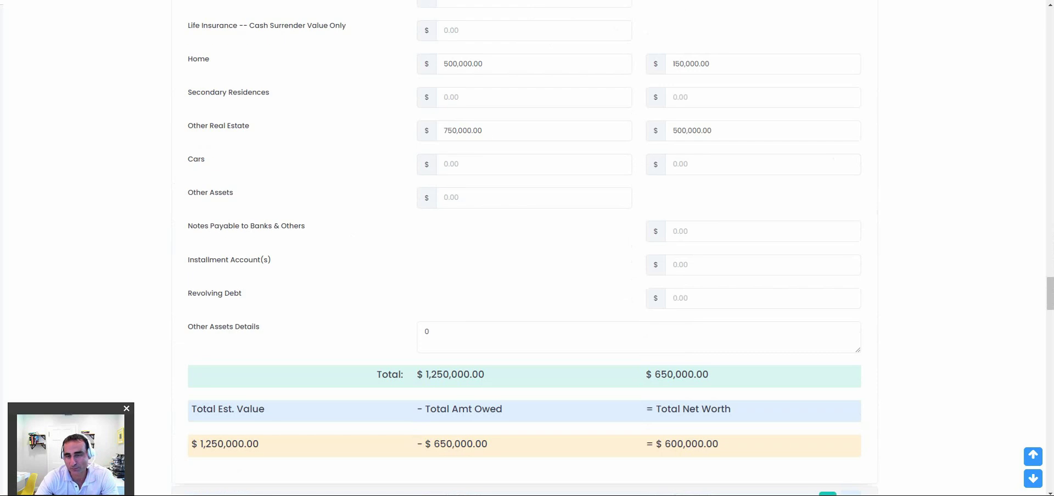
{"action": "scroll", "coordinate": [524, 247], "scroll_direction": "up", "scroll_amount": 3}
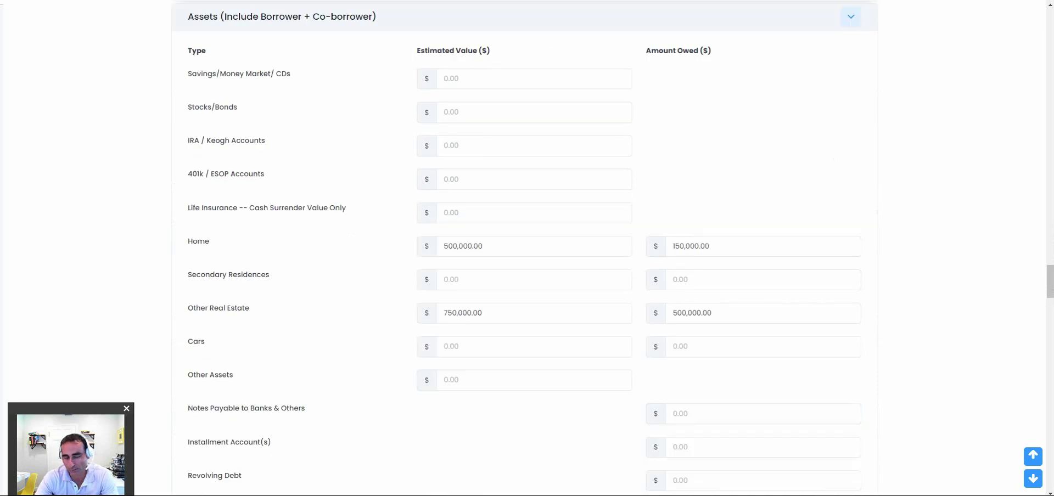
{"action": "scroll", "coordinate": [525, 247], "scroll_direction": "down", "scroll_amount": 5}
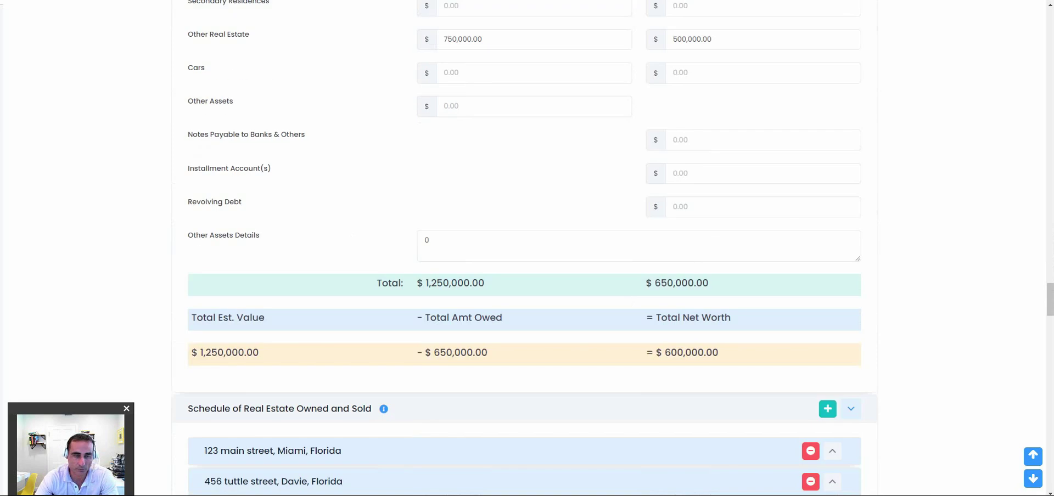
{"action": "scroll", "coordinate": [832, 268], "scroll_direction": "down", "scroll_amount": 3}
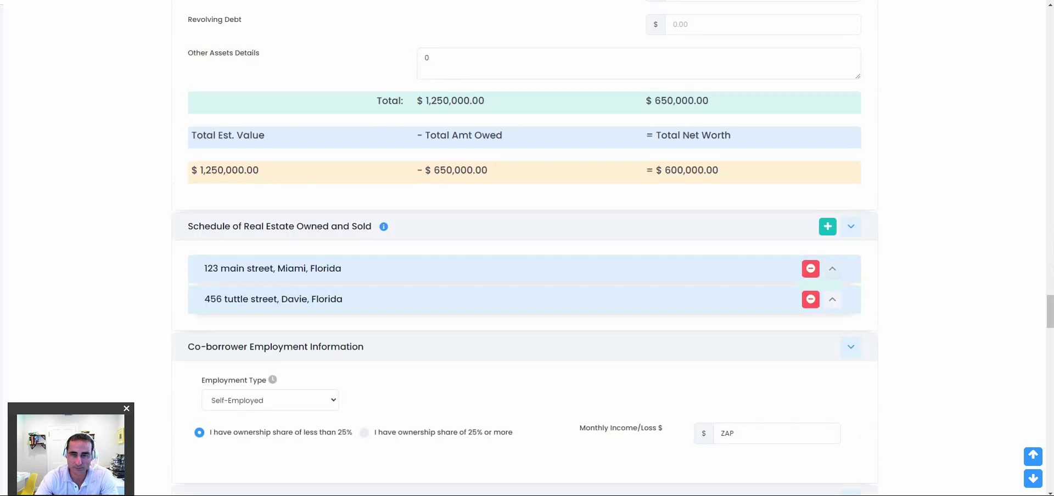
Expand the first property, a Pending Sale Miami single family home, in the real estate schedule.
{"action": "left_click", "coordinate": [833, 269]}
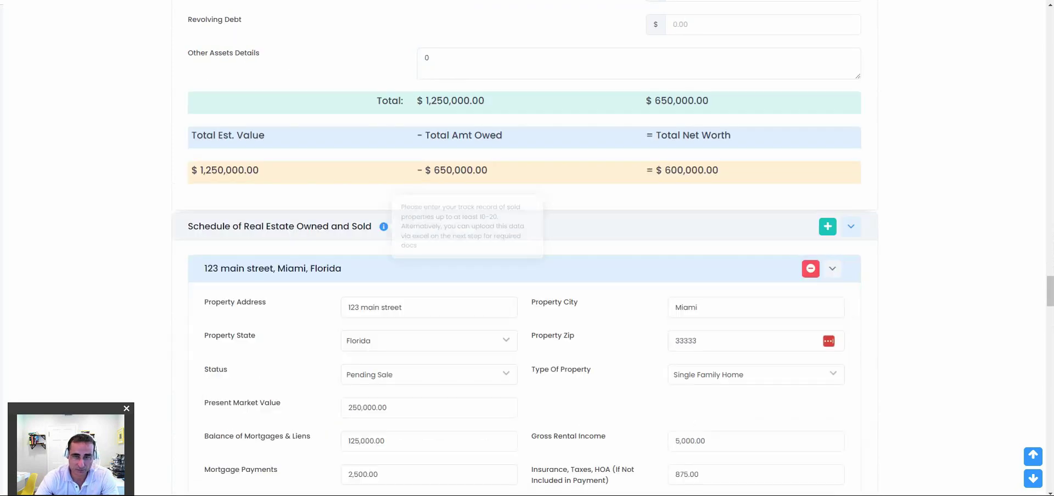
{"action": "scroll", "coordinate": [384, 226], "scroll_direction": "down", "scroll_amount": 2}
{"action": "scroll", "coordinate": [524, 247], "scroll_direction": "down", "scroll_amount": 2}
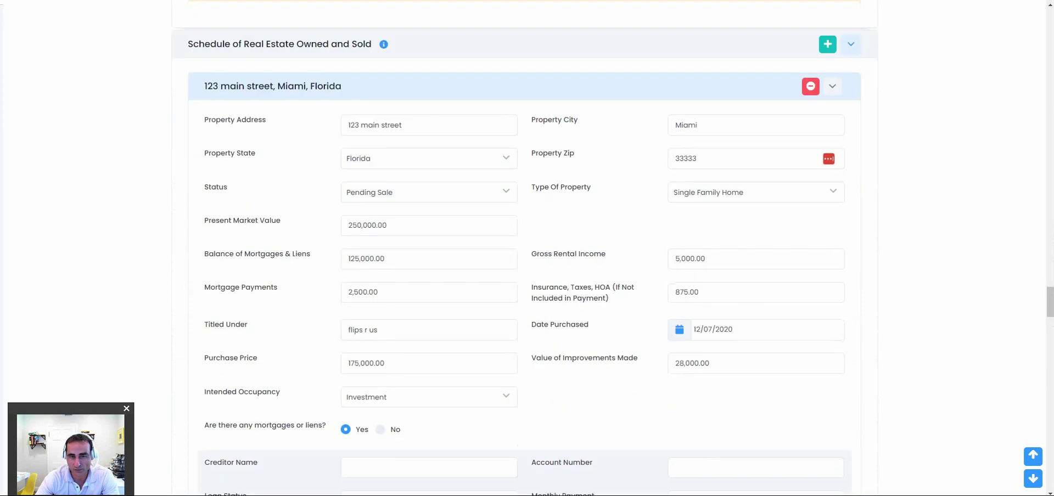
{"action": "scroll", "coordinate": [525, 247], "scroll_direction": "down", "scroll_amount": 2}
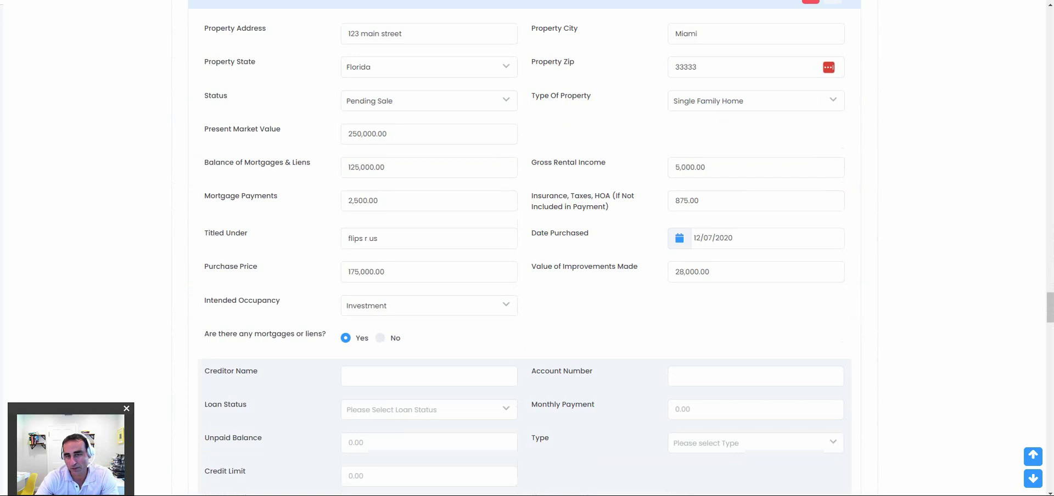
{"action": "scroll", "coordinate": [385, 226], "scroll_direction": "up", "scroll_amount": 5}
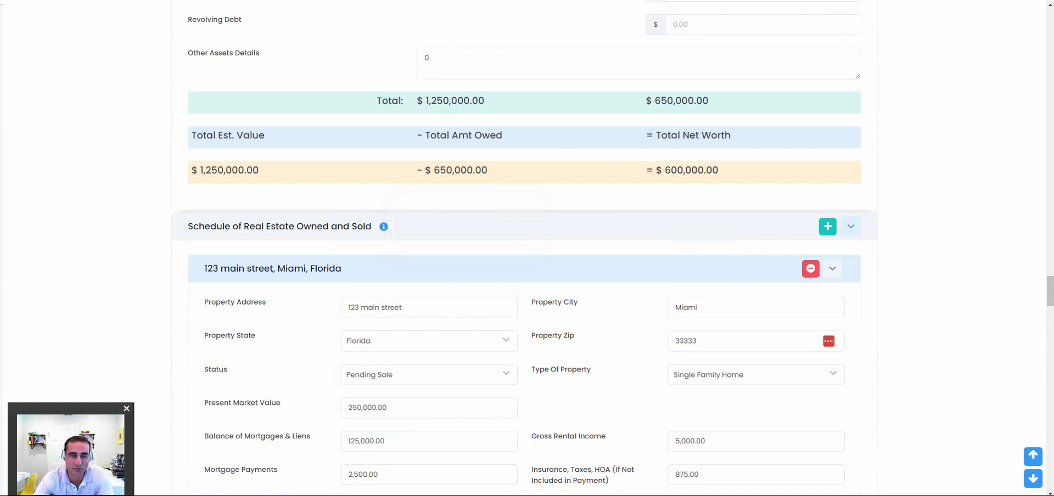
{"action": "scroll", "coordinate": [527, 247], "scroll_direction": "down", "scroll_amount": 10}
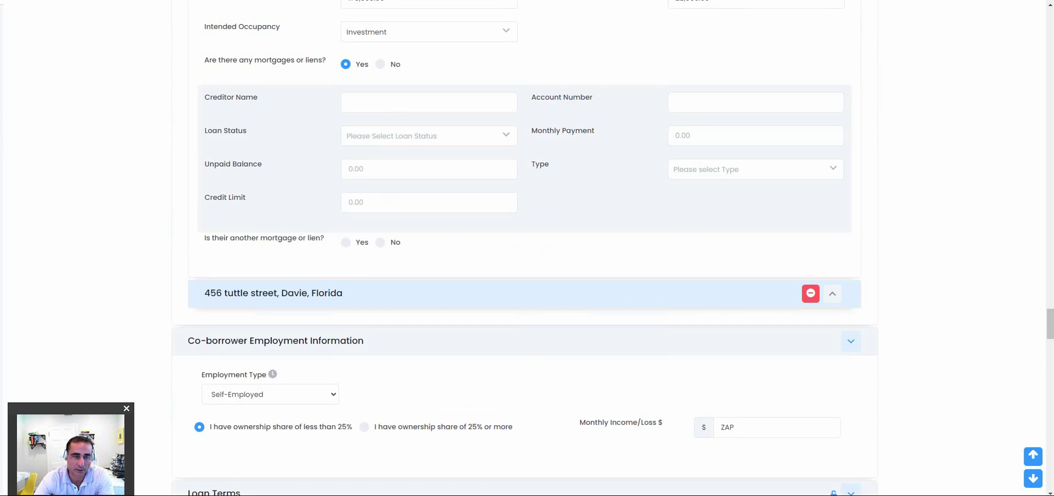
{"action": "scroll", "coordinate": [526, 247], "scroll_direction": "down", "scroll_amount": 8}
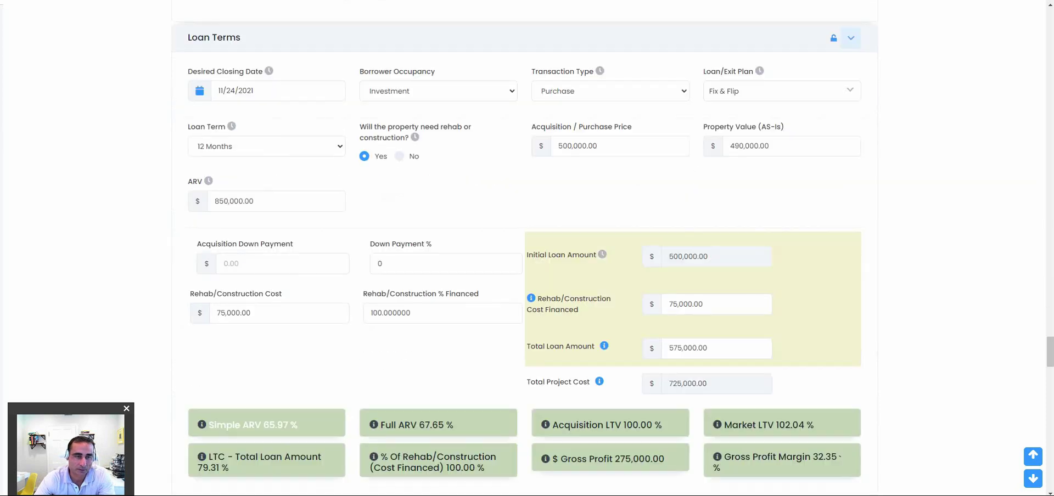
{"action": "scroll", "coordinate": [525, 247], "scroll_direction": "down", "scroll_amount": 2}
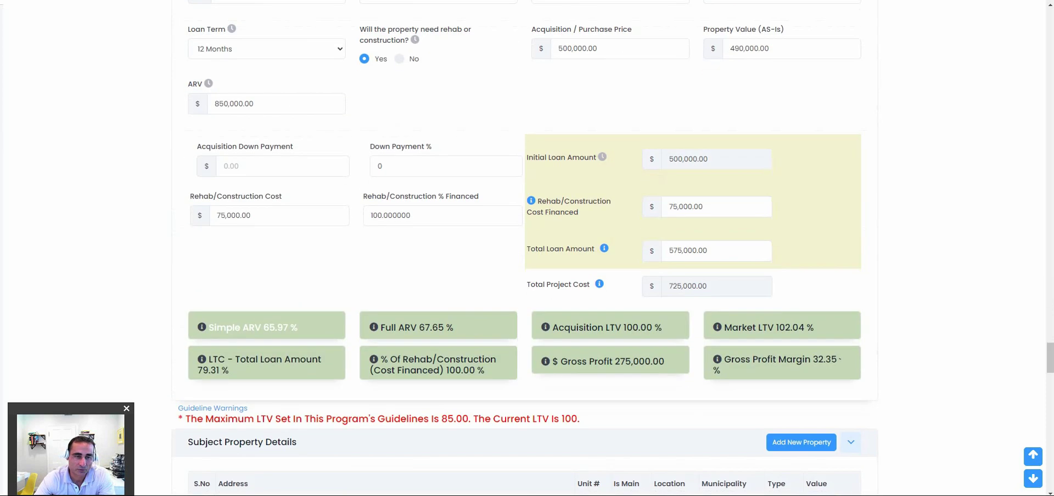
{"action": "scroll", "coordinate": [527, 247], "scroll_direction": "down", "scroll_amount": 5}
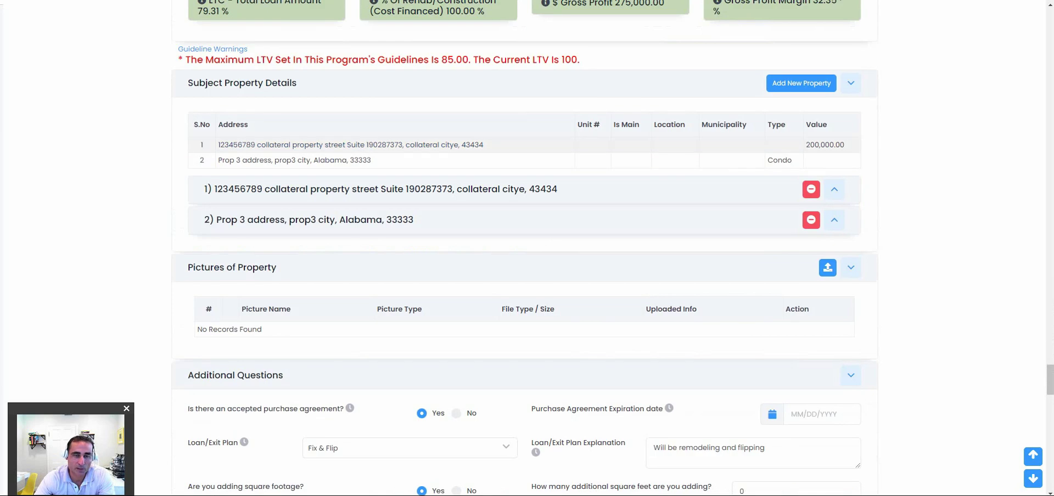
{"action": "scroll", "coordinate": [524, 247], "scroll_direction": "down", "scroll_amount": 5}
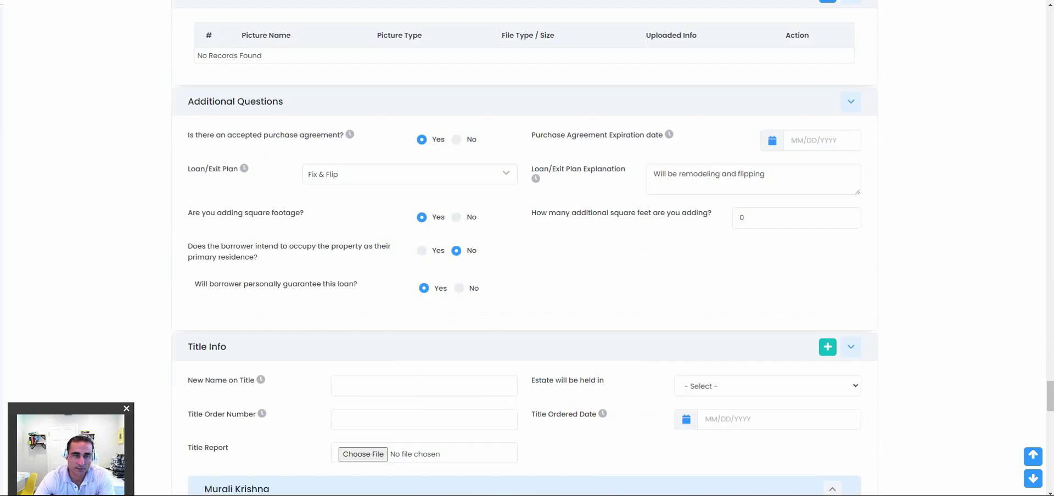
{"action": "scroll", "coordinate": [524, 247], "scroll_direction": "down", "scroll_amount": 3}
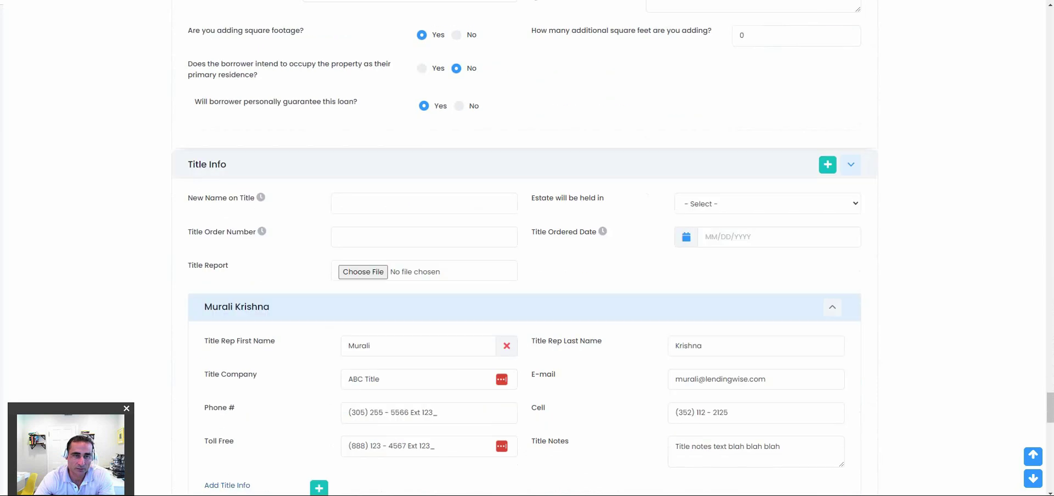
{"action": "scroll", "coordinate": [525, 248], "scroll_direction": "down", "scroll_amount": 7}
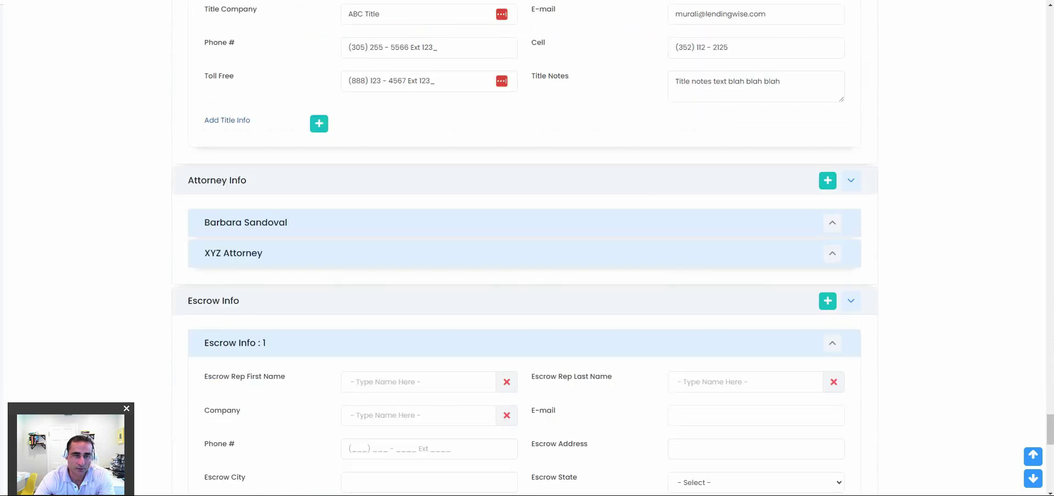
{"action": "scroll", "coordinate": [525, 247], "scroll_direction": "down", "scroll_amount": 1}
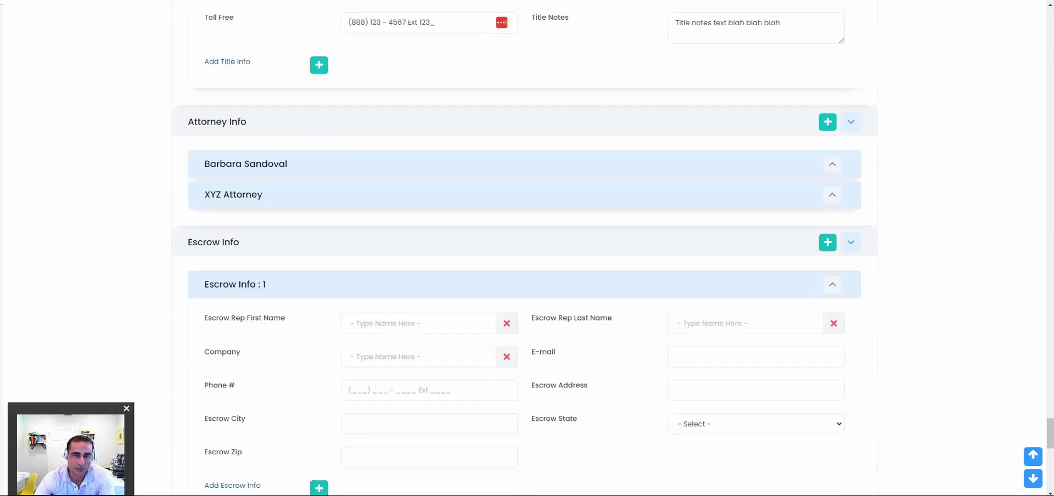
{"action": "scroll", "coordinate": [525, 247], "scroll_direction": "down", "scroll_amount": 7}
{"action": "scroll", "coordinate": [524, 247], "scroll_direction": "down", "scroll_amount": 5}
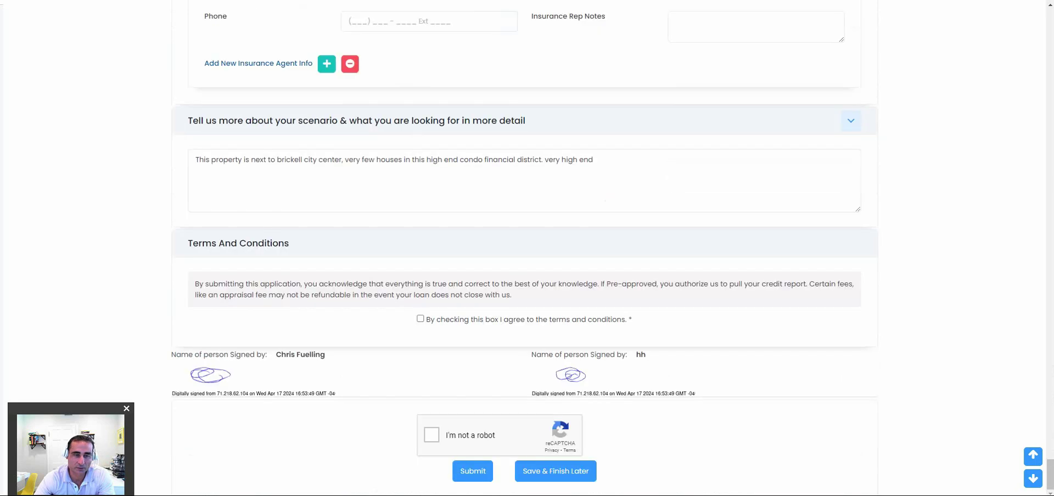
Agree to the terms and conditions and draw the borrower's signature in two strokes.
{"action": "left_click", "coordinate": [420, 319]}
{"action": "left_click_drag", "start_coordinate": [402, 295], "coordinate": [578, 283]}
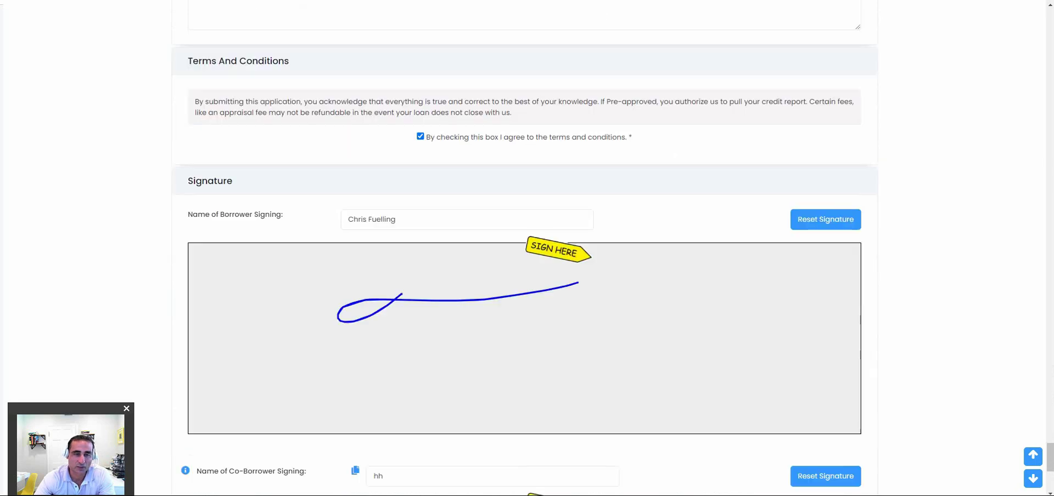
{"action": "left_click_drag", "start_coordinate": [510, 301], "coordinate": [805, 295]}
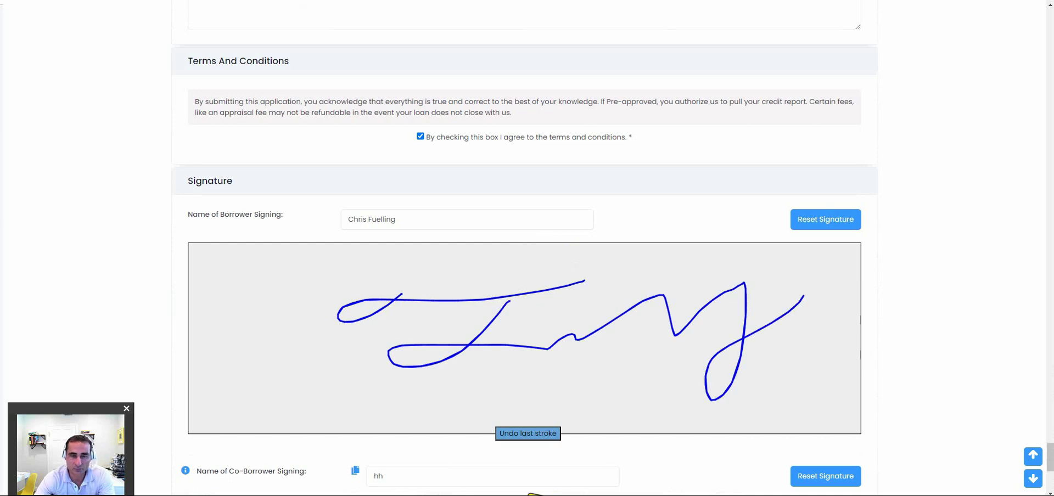
Highlight the opening of the terms text, then submit the signed loan application.
{"action": "scroll", "coordinate": [527, 274], "scroll_direction": "down", "scroll_amount": 2}
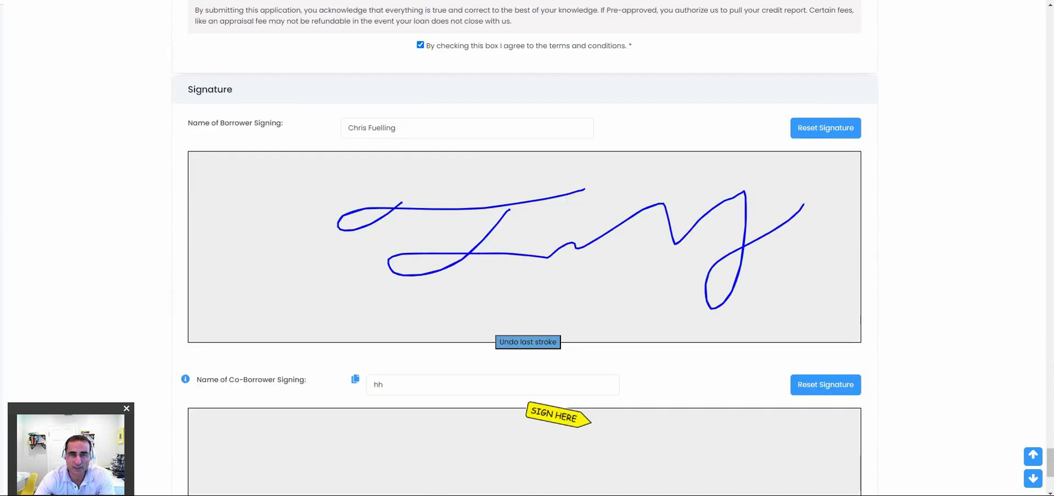
{"action": "scroll", "coordinate": [528, 274], "scroll_direction": "up", "scroll_amount": 5}
{"action": "left_click_drag", "start_coordinate": [195, 284], "coordinate": [512, 295]}
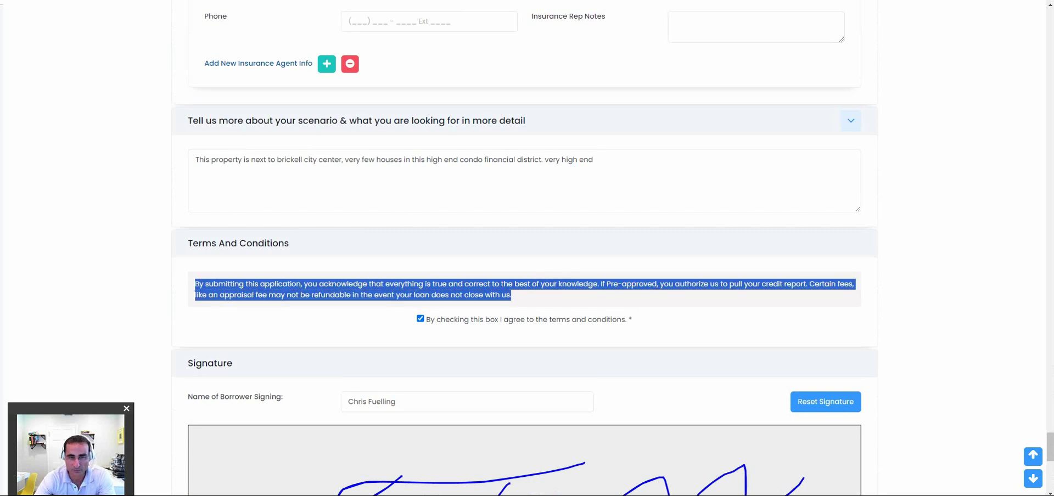
{"action": "scroll", "coordinate": [524, 248], "scroll_direction": "down", "scroll_amount": 3}
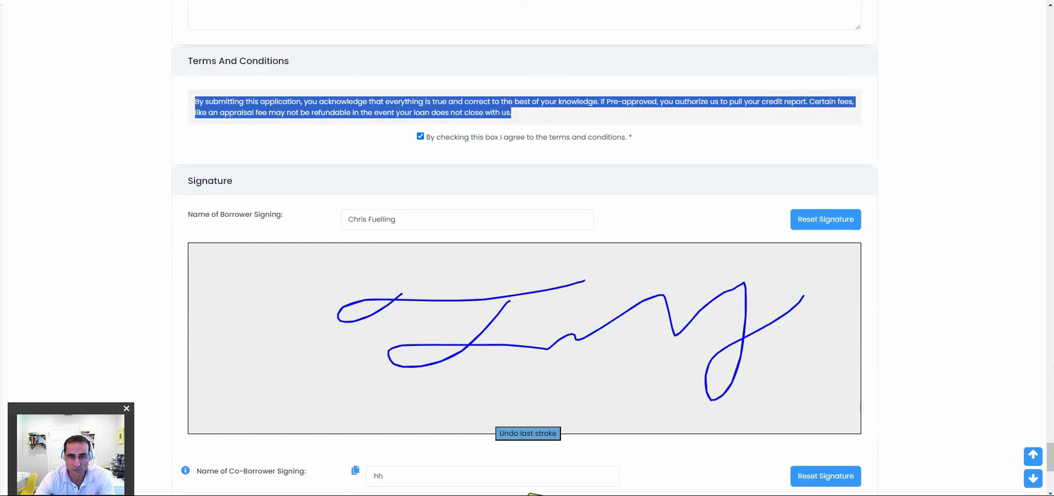
{"action": "scroll", "coordinate": [524, 247], "scroll_direction": "down", "scroll_amount": 3}
{"action": "scroll", "coordinate": [524, 247], "scroll_direction": "down", "scroll_amount": 2}
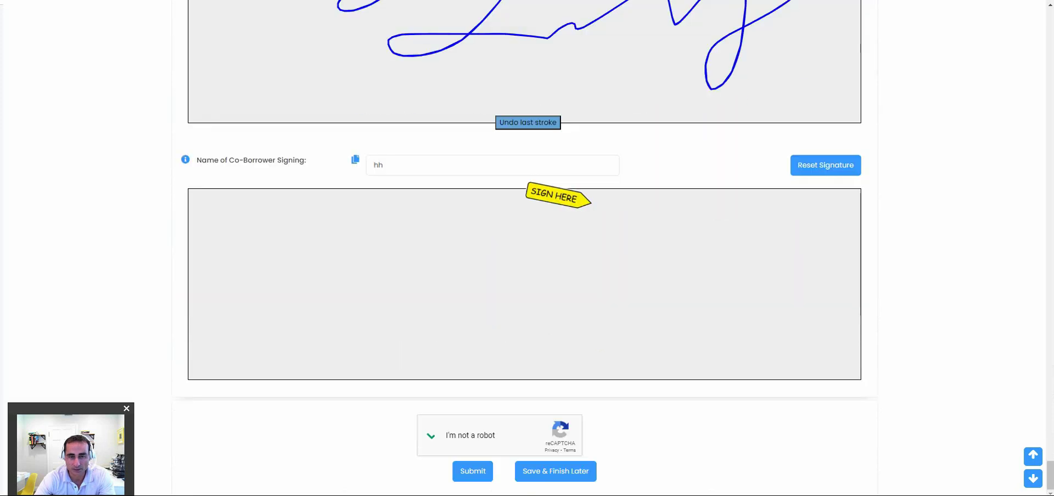
{"action": "left_click", "coordinate": [473, 471]}
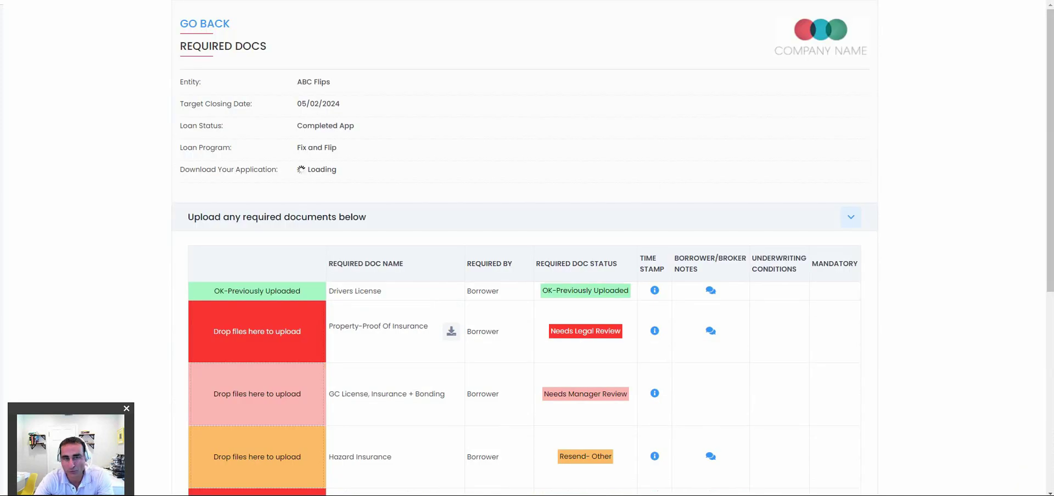
Highlight the Property-Proof Of Insurance, GC License, Insurance + Bonding, and Exit Strategy Letter documents.
{"action": "scroll", "coordinate": [524, 275], "scroll_direction": "down", "scroll_amount": 2}
{"action": "left_click_drag", "start_coordinate": [329, 234], "coordinate": [429, 235]}
{"action": "scroll", "coordinate": [525, 275], "scroll_direction": "down", "scroll_amount": 2}
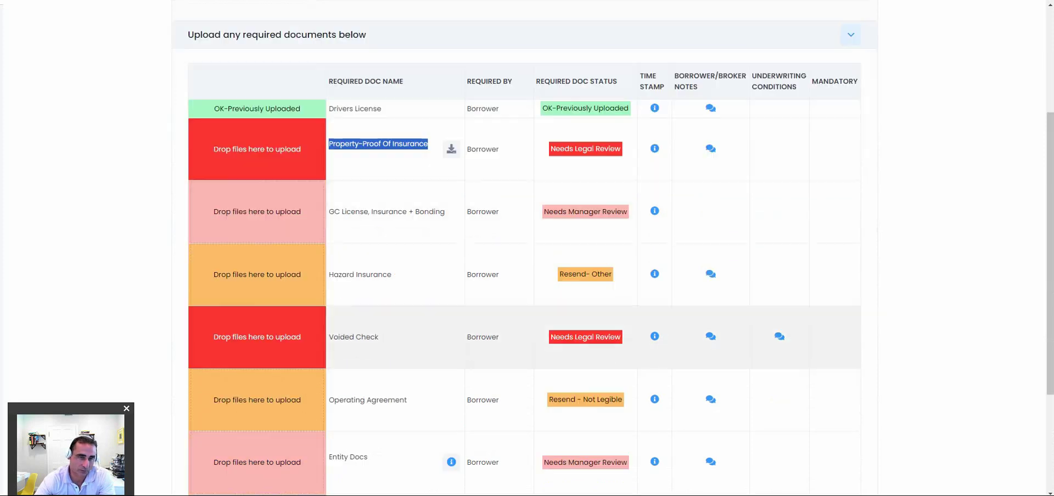
{"action": "left_click_drag", "start_coordinate": [329, 212], "coordinate": [445, 211]}
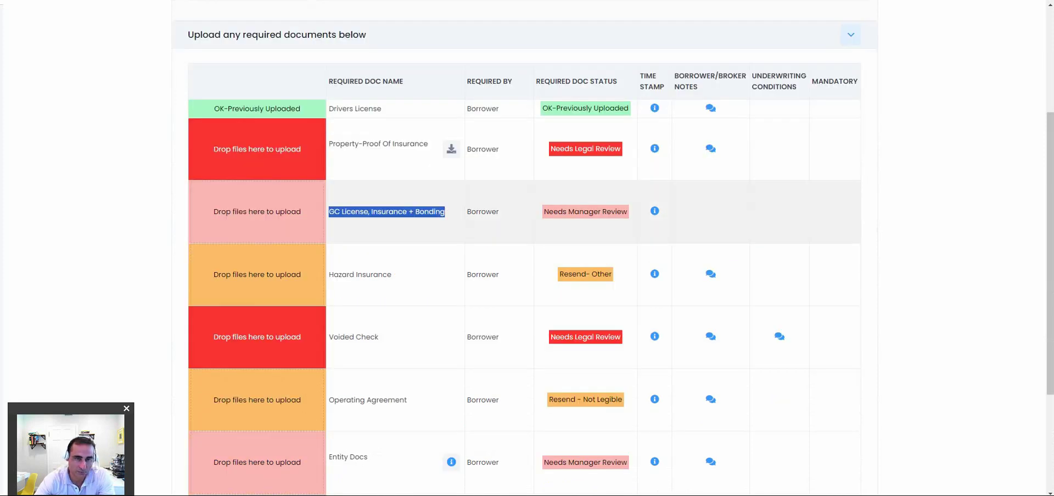
{"action": "scroll", "coordinate": [524, 248], "scroll_direction": "down", "scroll_amount": 4}
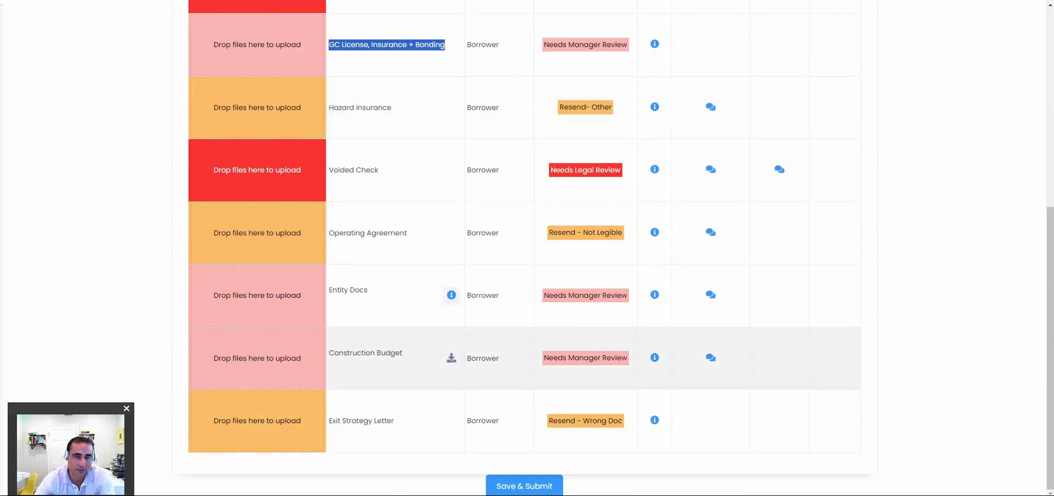
{"action": "left_click_drag", "start_coordinate": [329, 420], "coordinate": [394, 421]}
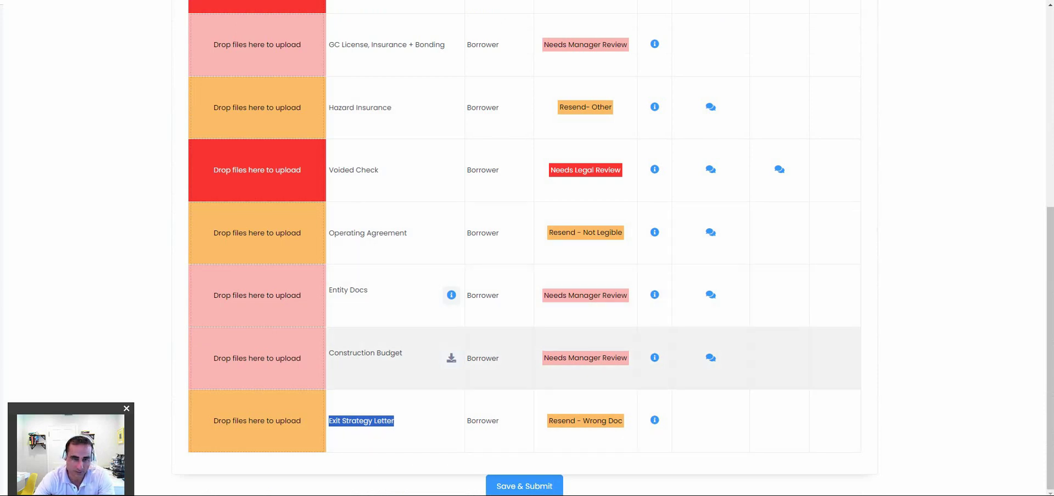
Return to the top of the list and view the completed application from Download Your Application.
{"action": "scroll", "coordinate": [527, 252], "scroll_direction": "up", "scroll_amount": 1}
{"action": "scroll", "coordinate": [527, 248], "scroll_direction": "up", "scroll_amount": 6}
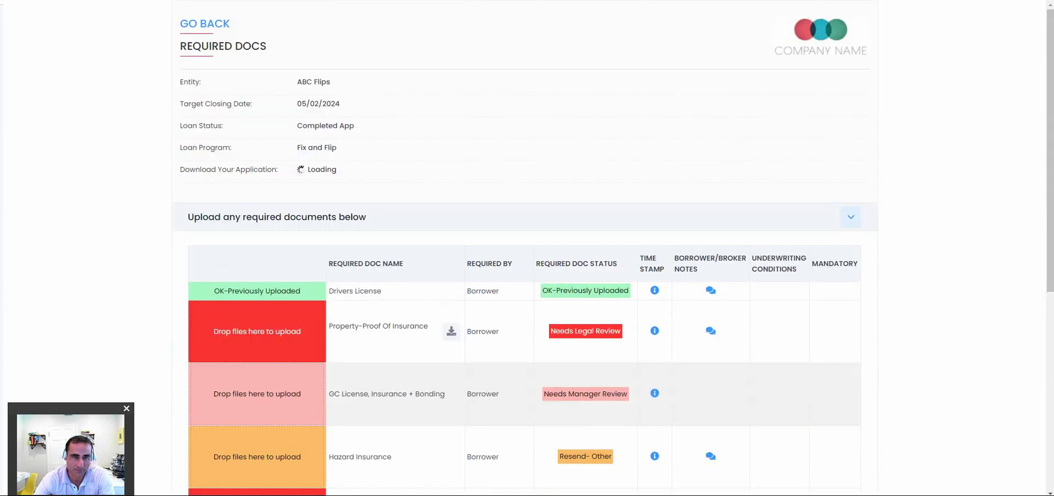
{"action": "scroll", "coordinate": [527, 249], "scroll_direction": "down", "scroll_amount": 5}
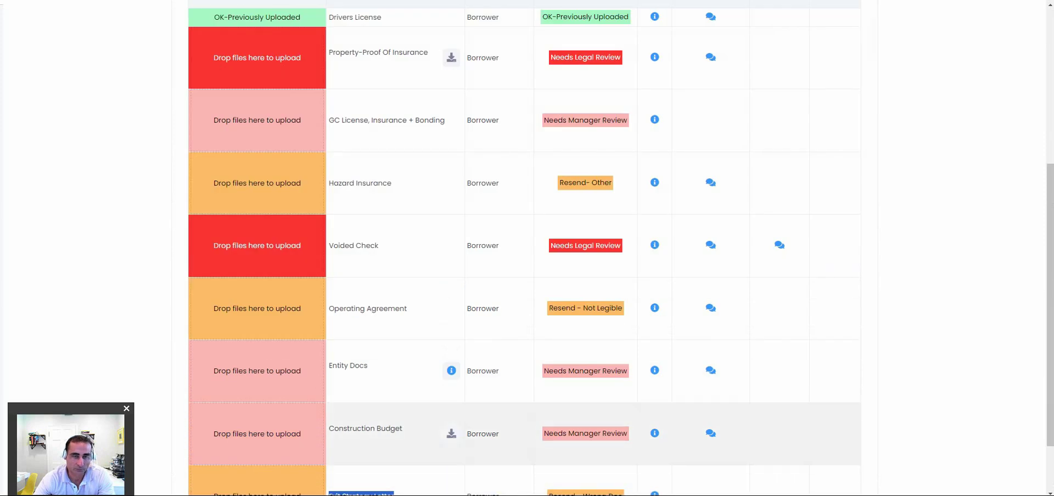
{"action": "scroll", "coordinate": [400, 431], "scroll_direction": "up", "scroll_amount": 5}
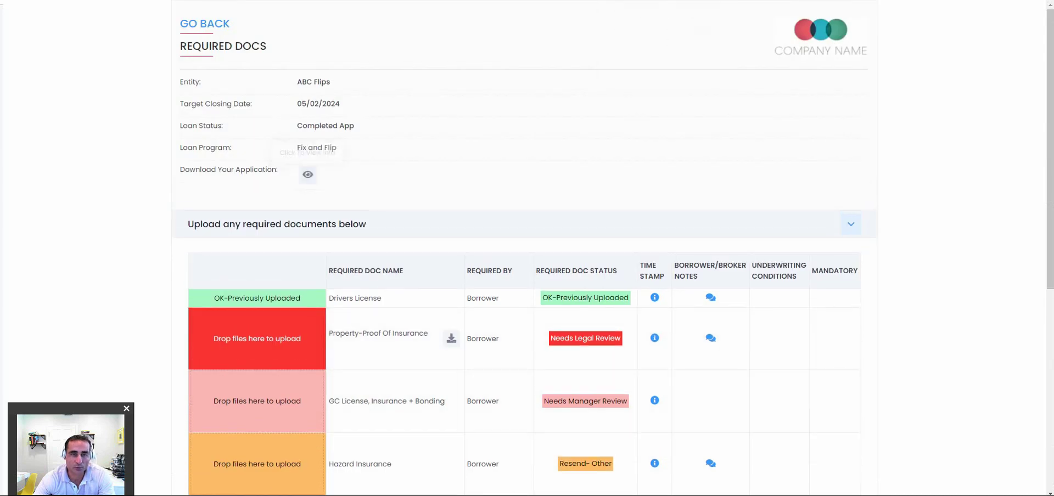
{"action": "left_click", "coordinate": [308, 175]}
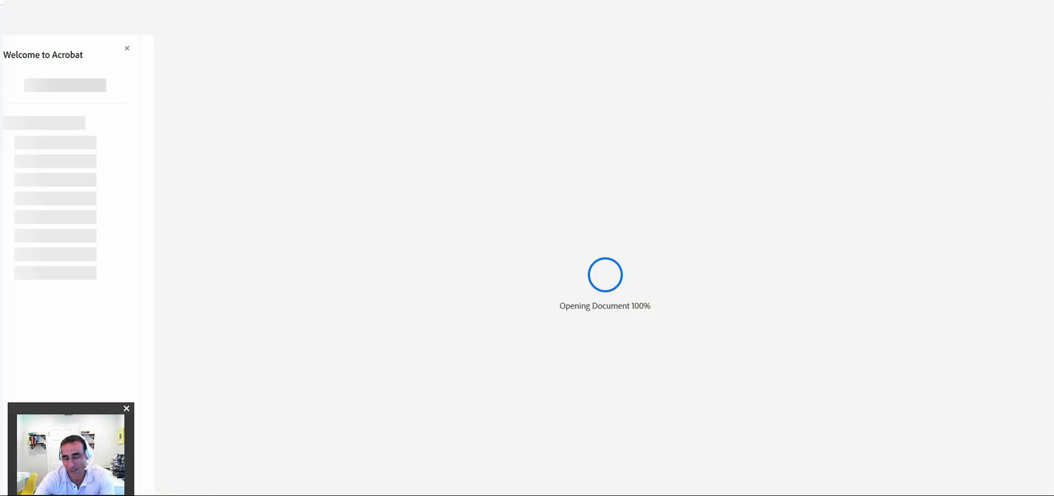
Read through the signed application PDF down to the signature section.
{"action": "scroll", "coordinate": [586, 264], "scroll_direction": "down", "scroll_amount": 15}
{"action": "scroll", "coordinate": [585, 264], "scroll_direction": "down", "scroll_amount": 5}
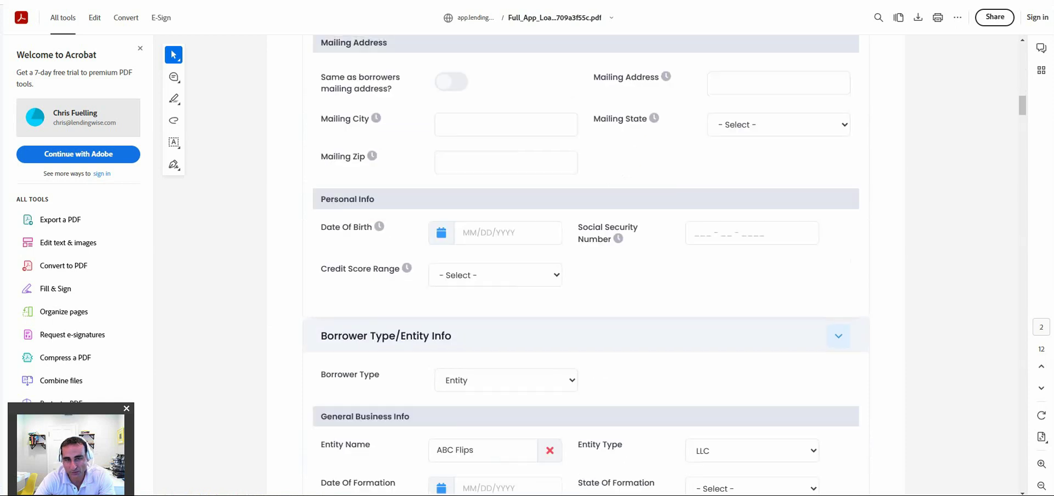
{"action": "scroll", "coordinate": [585, 263], "scroll_direction": "down", "scroll_amount": 8}
{"action": "scroll", "coordinate": [586, 264], "scroll_direction": "down", "scroll_amount": 5}
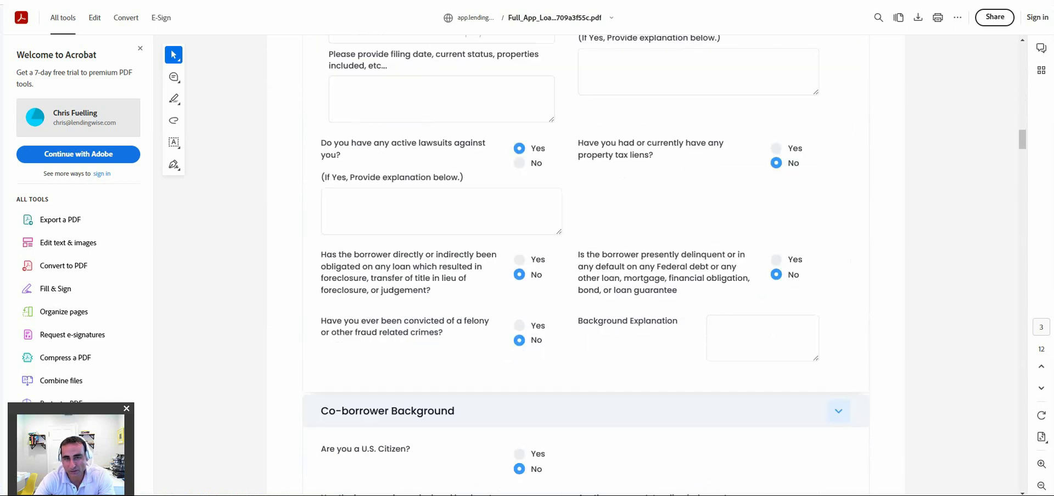
{"action": "scroll", "coordinate": [585, 263], "scroll_direction": "down", "scroll_amount": 5}
{"action": "scroll", "coordinate": [585, 263], "scroll_direction": "down", "scroll_amount": 7}
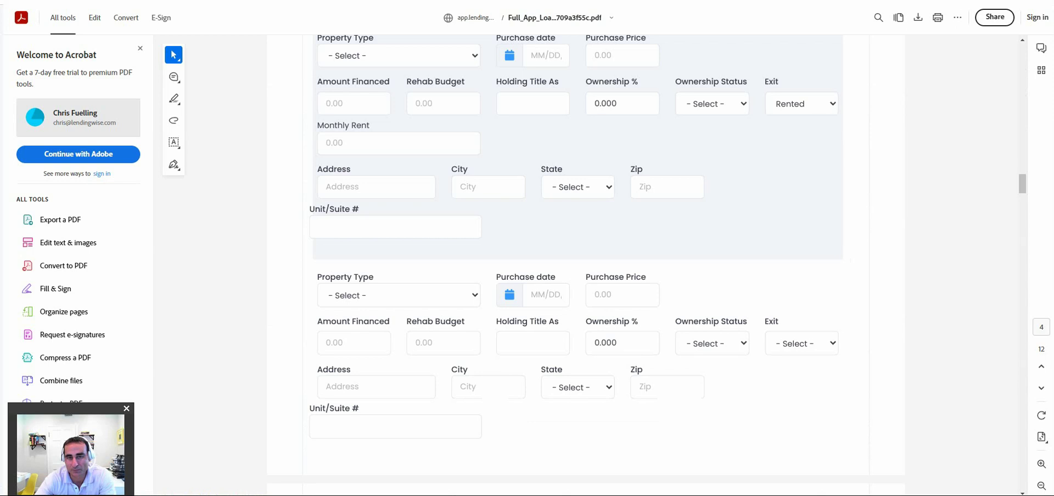
{"action": "scroll", "coordinate": [586, 264], "scroll_direction": "down", "scroll_amount": 7}
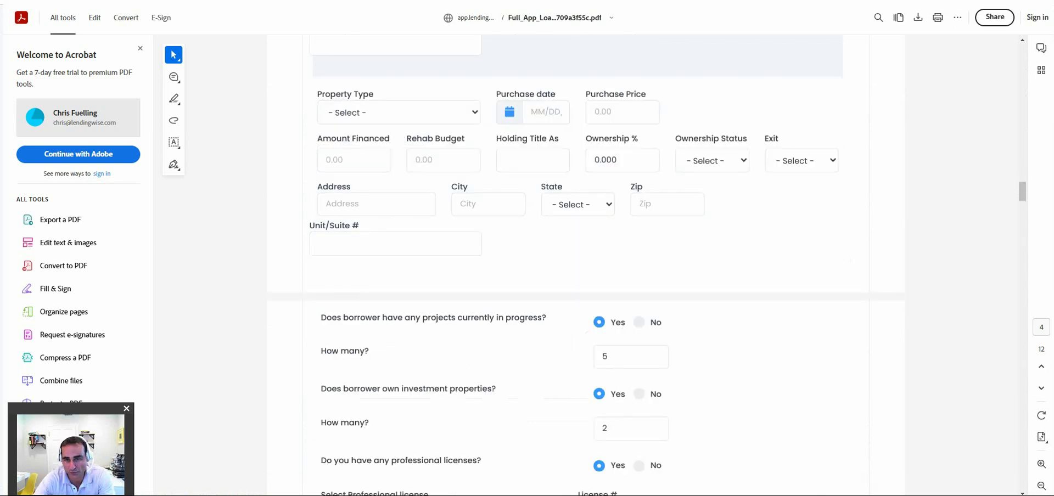
{"action": "scroll", "coordinate": [585, 264], "scroll_direction": "down", "scroll_amount": 5}
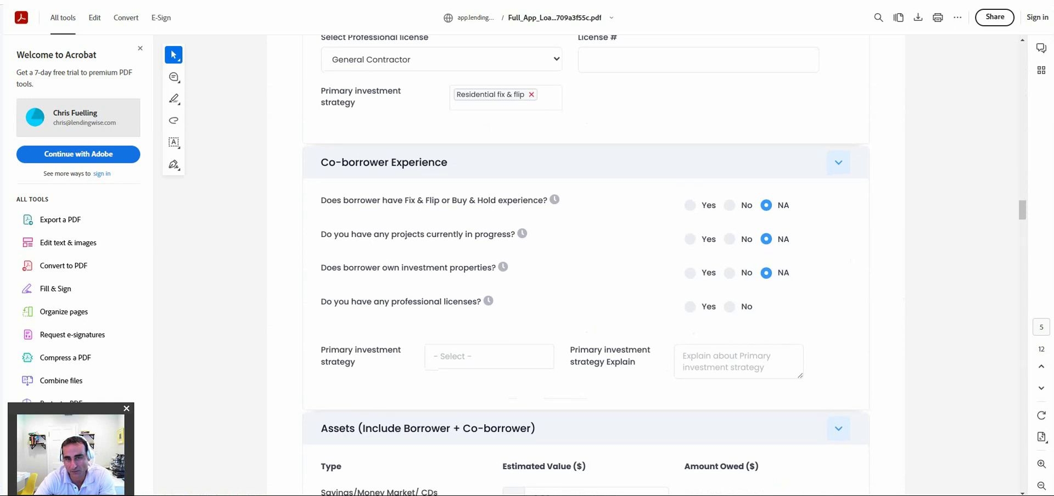
{"action": "scroll", "coordinate": [585, 264], "scroll_direction": "down", "scroll_amount": 8}
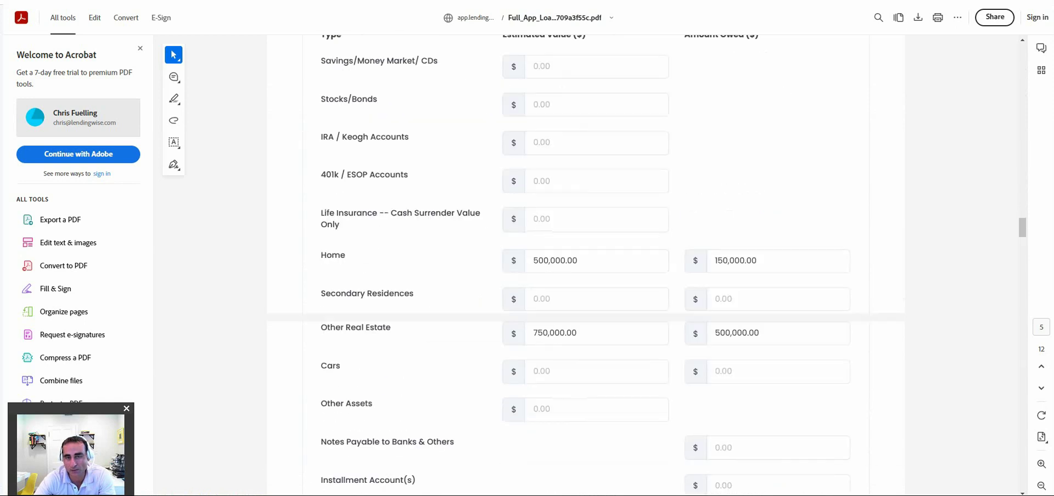
{"action": "scroll", "coordinate": [585, 264], "scroll_direction": "down", "scroll_amount": 2}
{"action": "scroll", "coordinate": [586, 264], "scroll_direction": "down", "scroll_amount": 2}
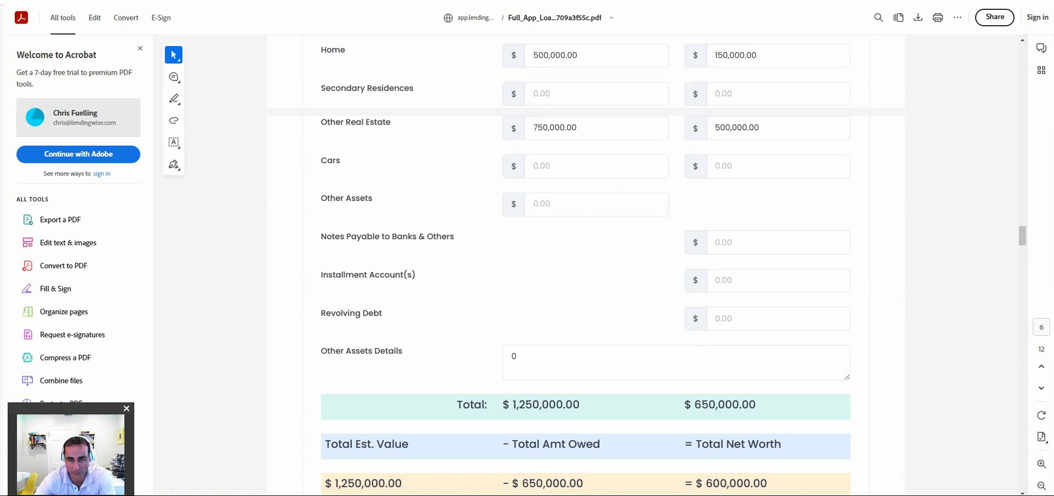
{"action": "scroll", "coordinate": [585, 263], "scroll_direction": "down", "scroll_amount": 5}
{"action": "scroll", "coordinate": [585, 264], "scroll_direction": "down", "scroll_amount": 5}
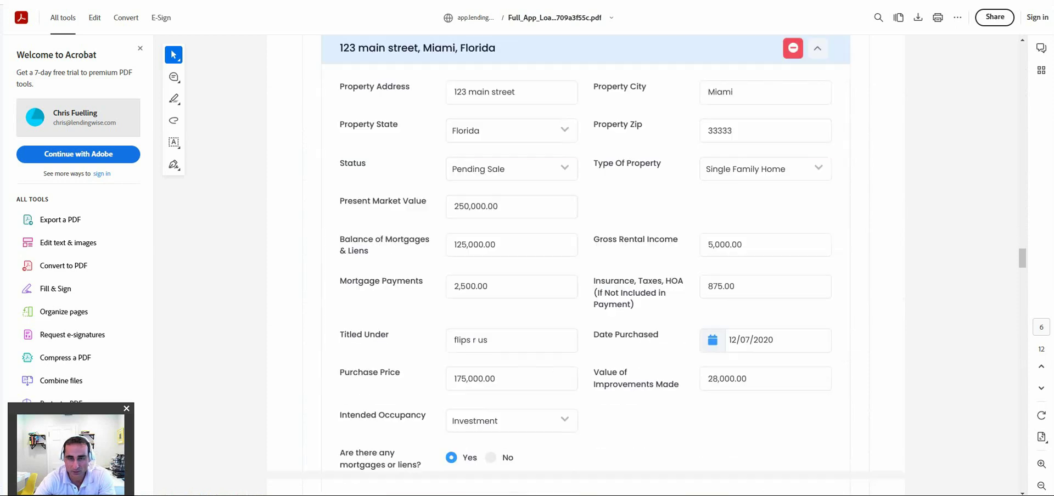
{"action": "scroll", "coordinate": [585, 263], "scroll_direction": "down", "scroll_amount": 5}
{"action": "scroll", "coordinate": [585, 263], "scroll_direction": "down", "scroll_amount": 8}
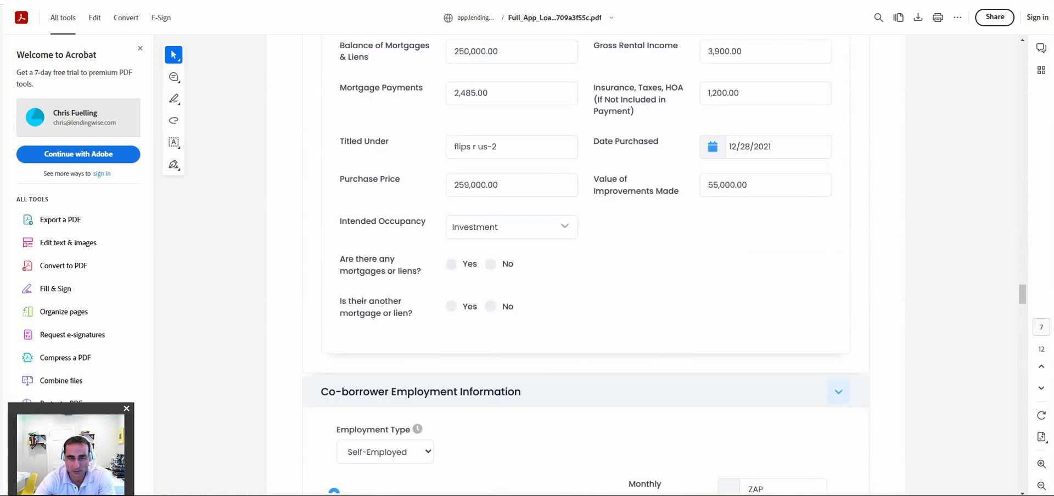
{"action": "scroll", "coordinate": [586, 264], "scroll_direction": "down", "scroll_amount": 7}
{"action": "scroll", "coordinate": [586, 264], "scroll_direction": "down", "scroll_amount": 8}
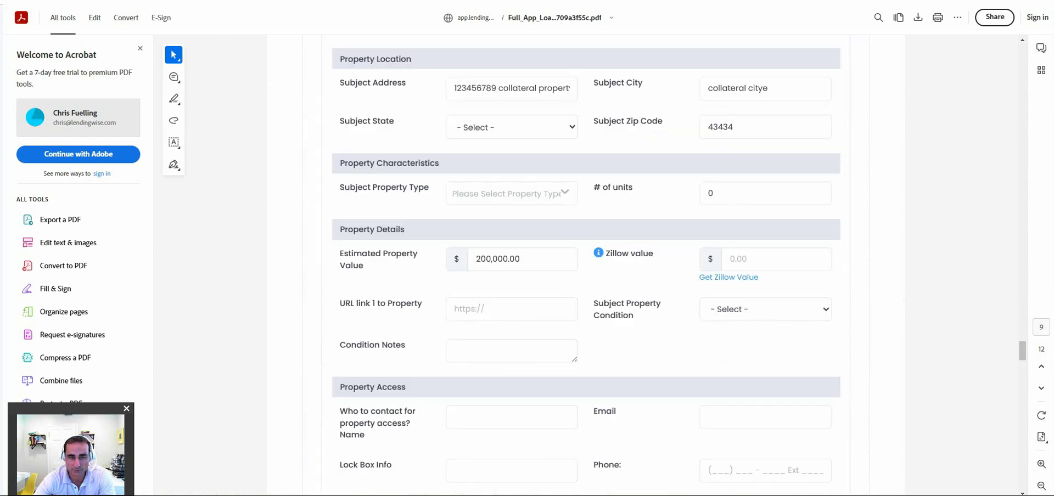
{"action": "scroll", "coordinate": [585, 263], "scroll_direction": "down", "scroll_amount": 8}
{"action": "scroll", "coordinate": [585, 264], "scroll_direction": "down", "scroll_amount": 10}
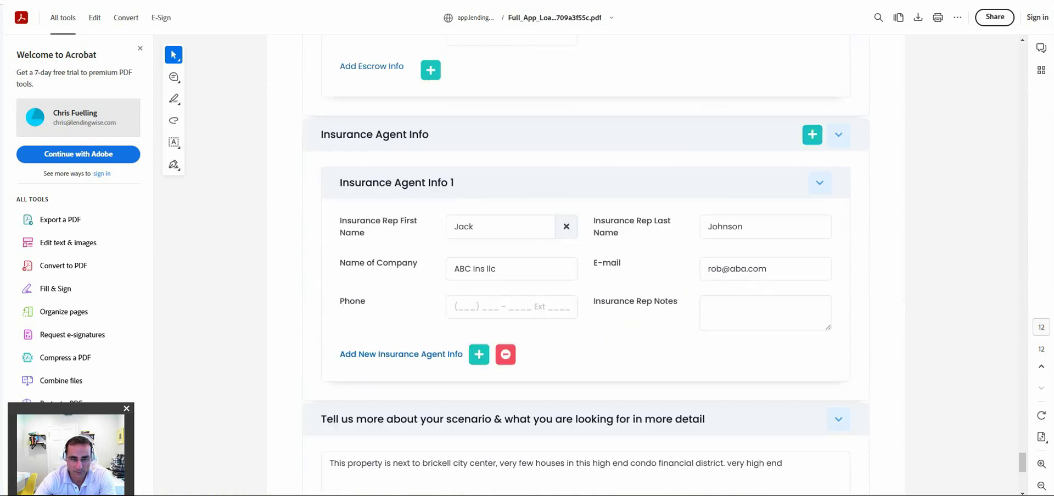
{"action": "scroll", "coordinate": [585, 264], "scroll_direction": "down", "scroll_amount": 8}
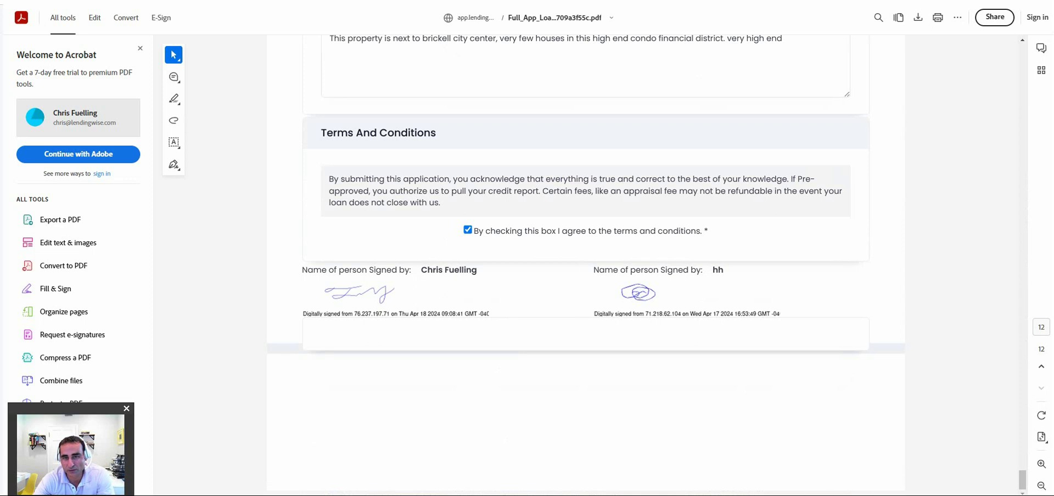
Close the application PDF to return to the LendingWise loan file.
{"action": "scroll", "coordinate": [585, 264], "scroll_direction": "up", "scroll_amount": 1}
{"action": "scroll", "coordinate": [586, 263], "scroll_direction": "up", "scroll_amount": 15}
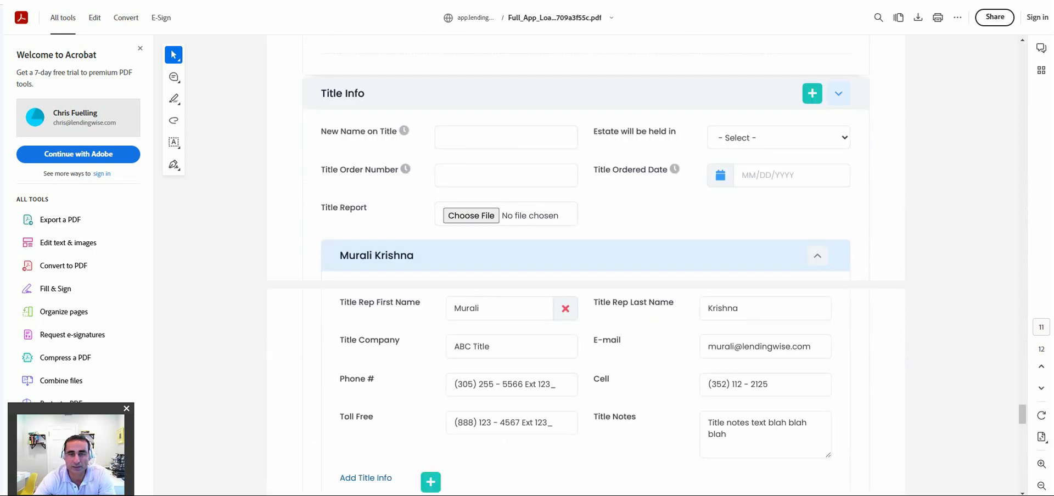
{"action": "key", "text": "ctrl+w"}
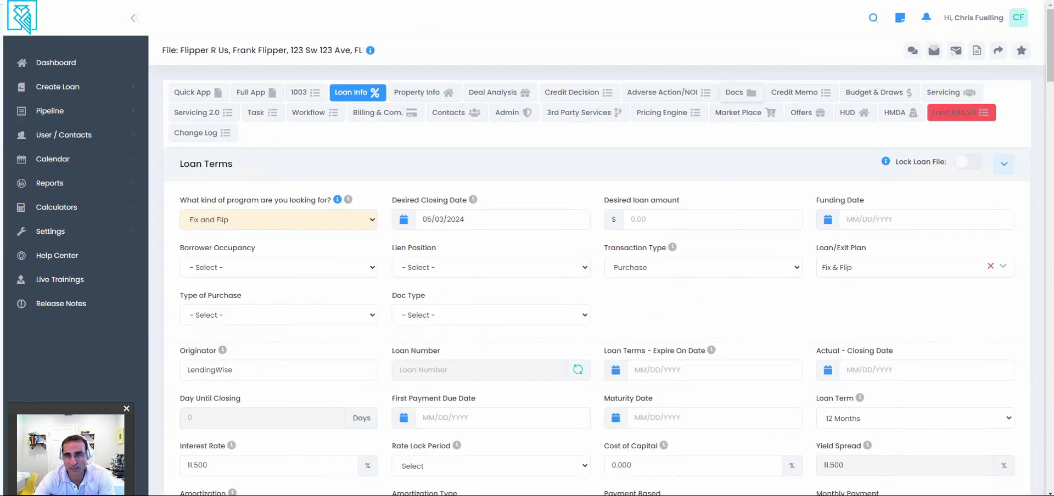
Show the ABC Flips lender offers down to Peak Private Lending's 11.000% offer on 515,000.
{"action": "left_click", "coordinate": [741, 92]}
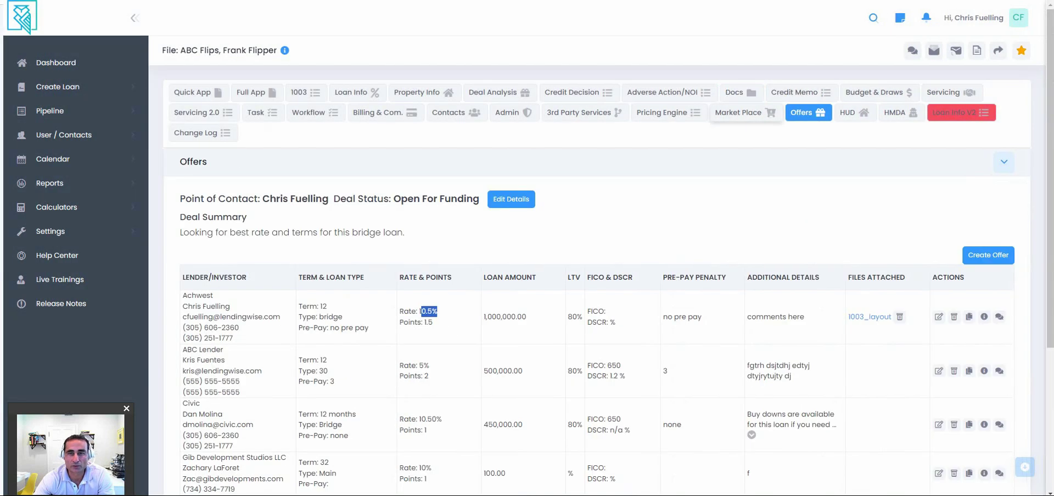
{"action": "scroll", "coordinate": [604, 302], "scroll_direction": "down", "scroll_amount": 1}
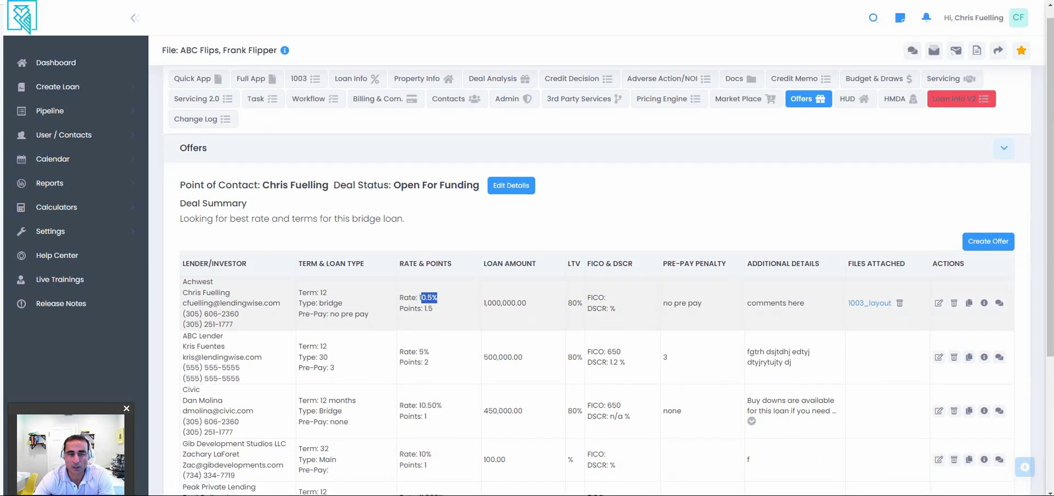
{"action": "scroll", "coordinate": [604, 285], "scroll_direction": "down", "scroll_amount": 3}
{"action": "scroll", "coordinate": [604, 263], "scroll_direction": "down", "scroll_amount": 1}
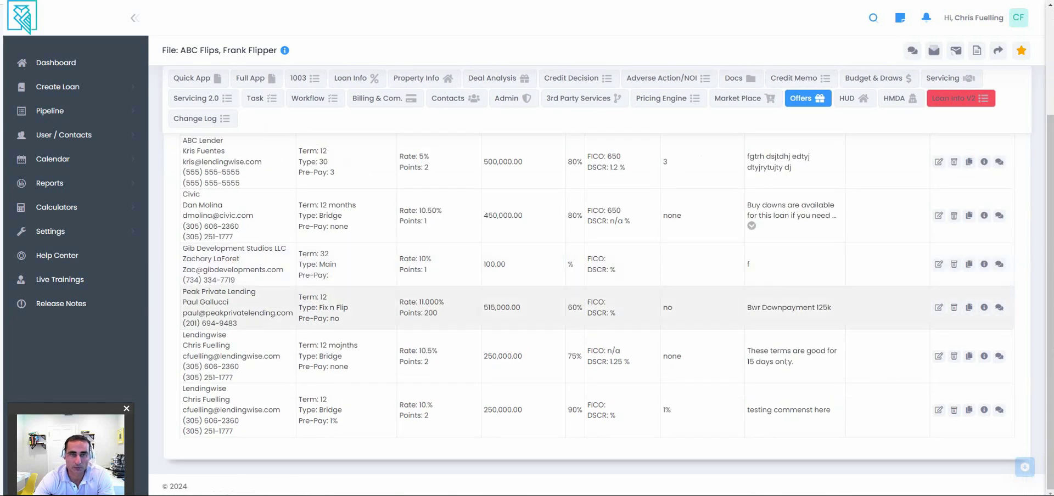
Show the Required Docs list and the status choices for GC License, Insurance + Bonding.
{"action": "left_click", "coordinate": [740, 78]}
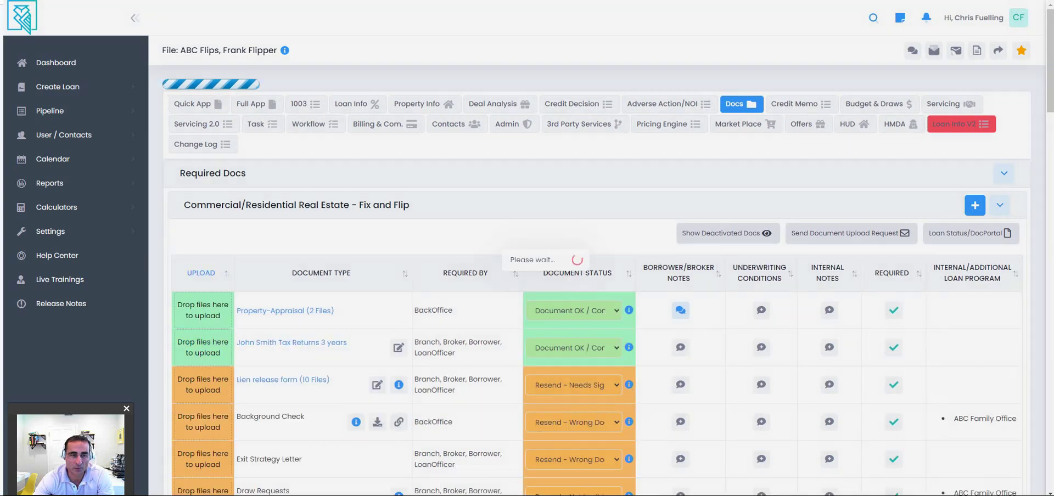
{"action": "scroll", "coordinate": [604, 275], "scroll_direction": "down", "scroll_amount": 3}
{"action": "scroll", "coordinate": [605, 303], "scroll_direction": "down", "scroll_amount": 3}
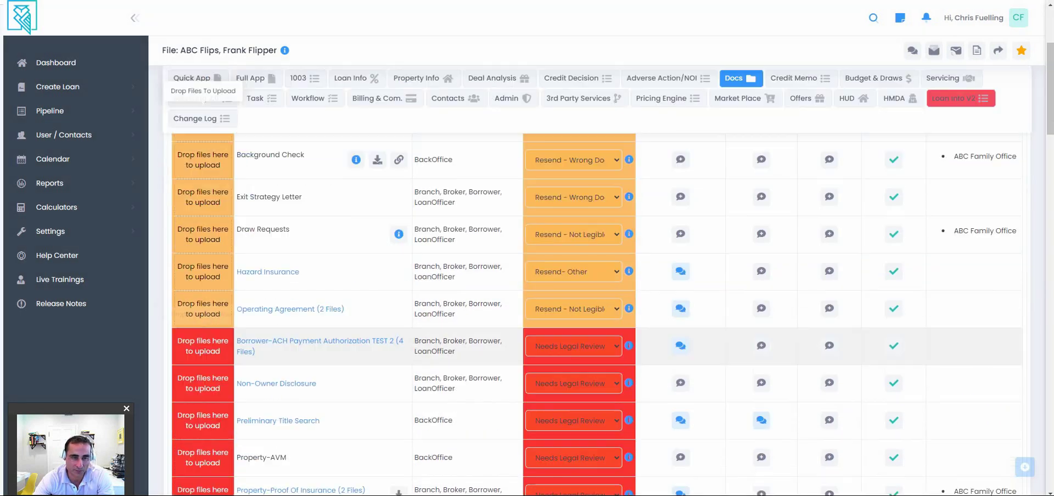
{"action": "mouse_move", "coordinate": [629, 234]}
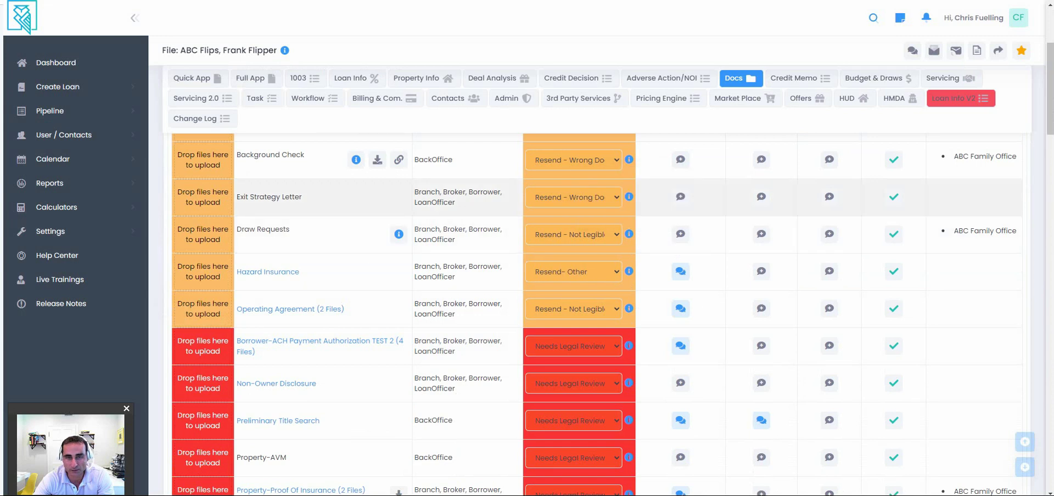
{"action": "scroll", "coordinate": [713, 252], "scroll_direction": "down", "scroll_amount": 2}
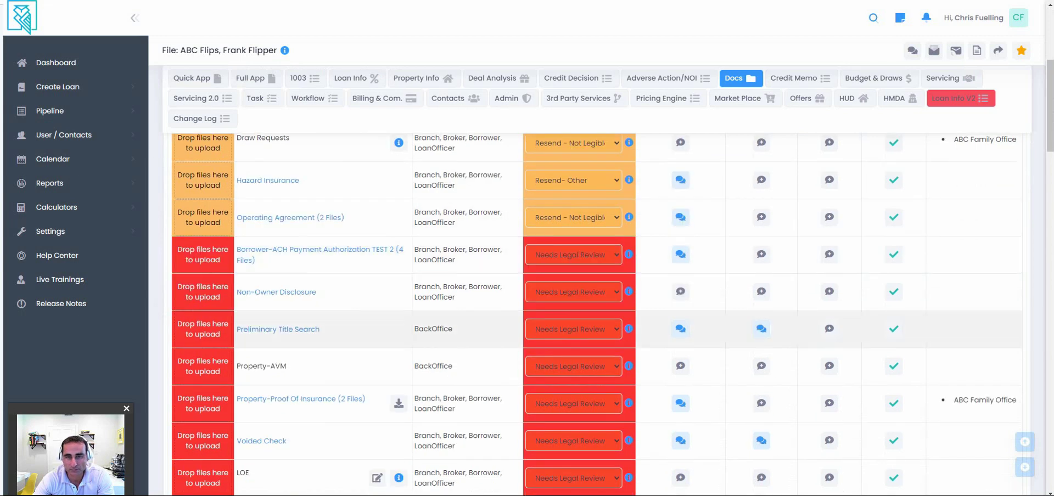
{"action": "scroll", "coordinate": [714, 291], "scroll_direction": "down", "scroll_amount": 2}
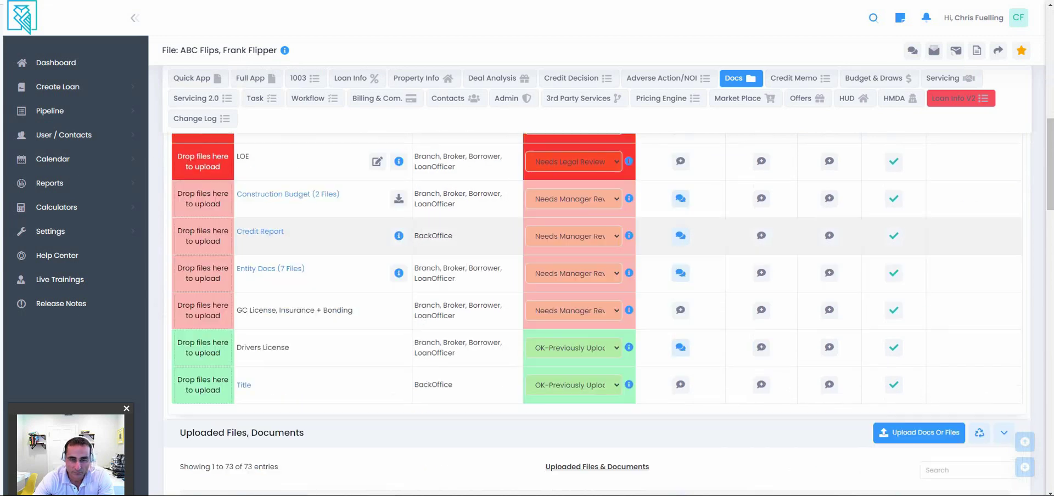
{"action": "scroll", "coordinate": [598, 313], "scroll_direction": "down", "scroll_amount": 1}
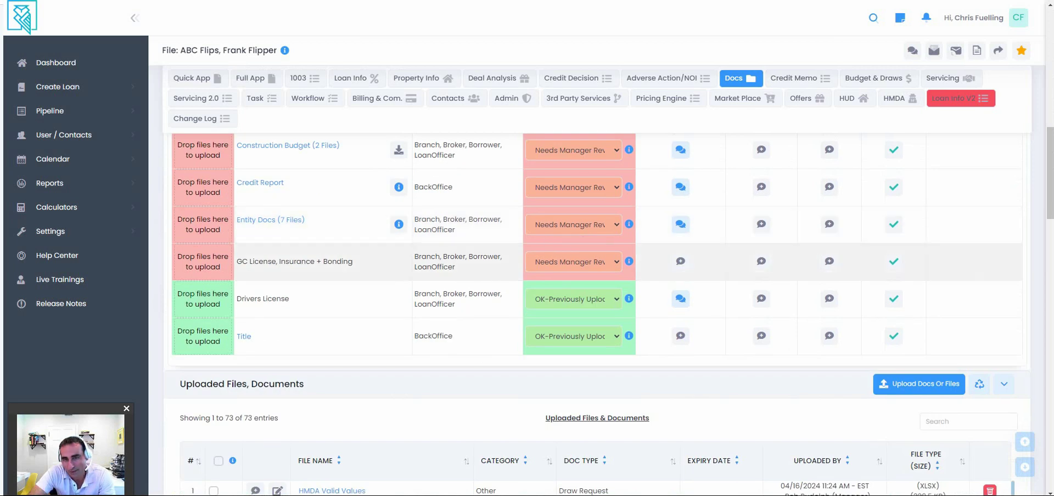
{"action": "left_click", "coordinate": [574, 262]}
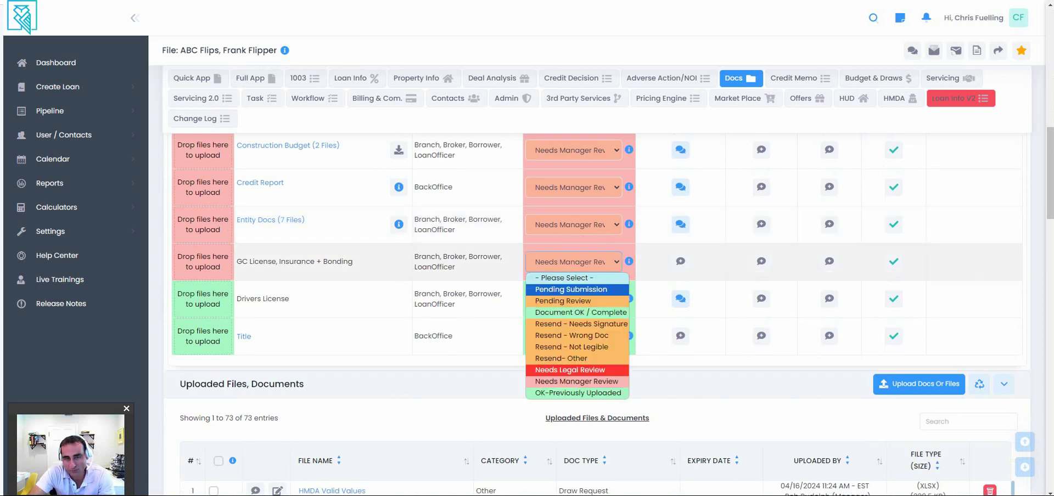
{"action": "mouse_move", "coordinate": [680, 299]}
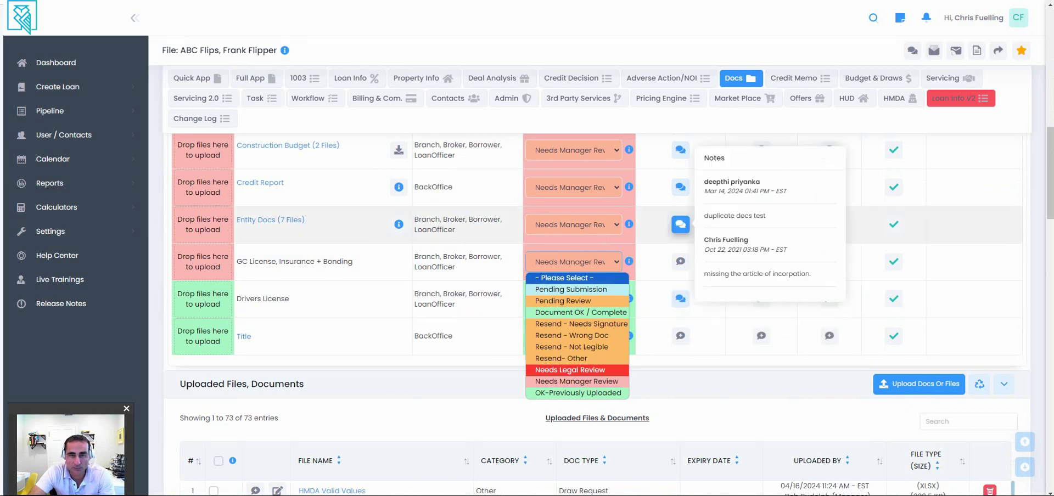
Start a borrower note on Entity Docs with status Resend - Wrong Doc.
{"action": "left_click", "coordinate": [680, 224]}
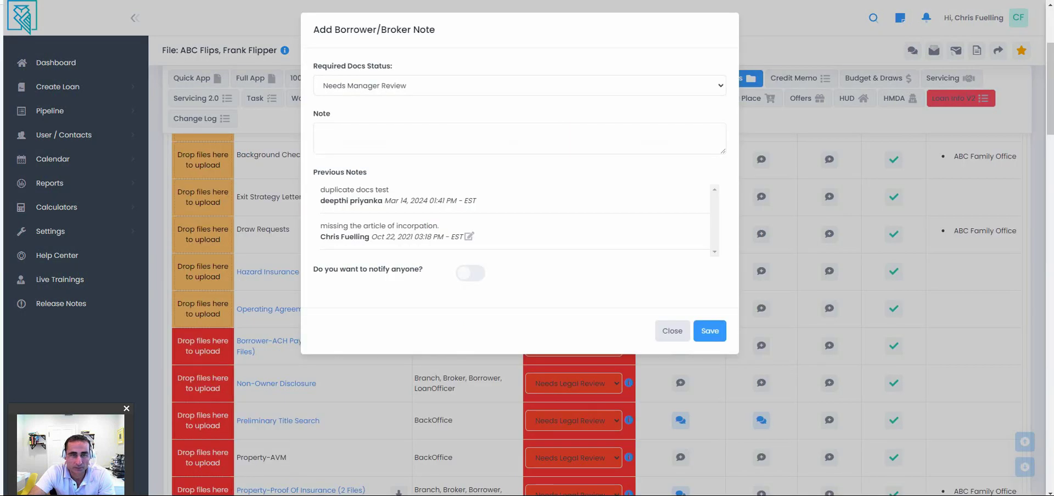
{"action": "left_click", "coordinate": [322, 133]}
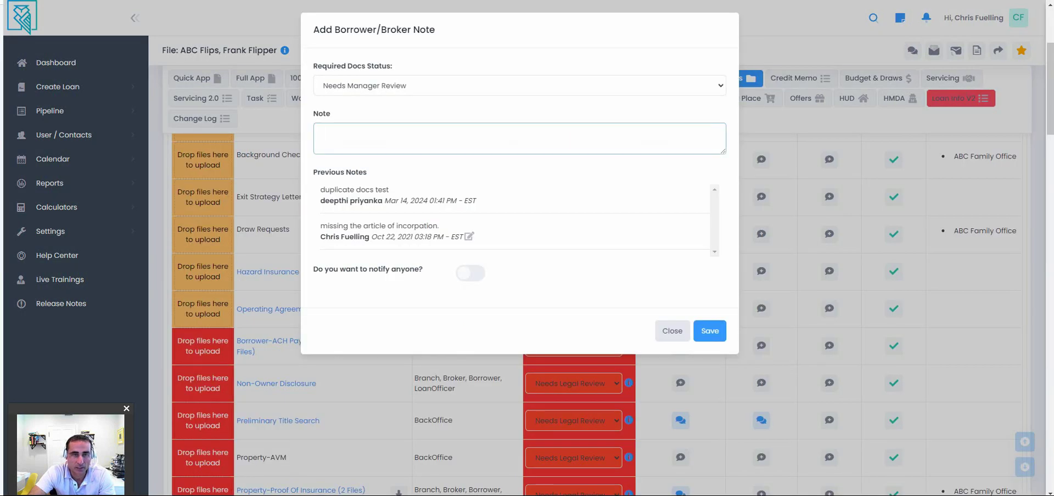
{"action": "left_click", "coordinate": [519, 85]}
{"action": "left_click", "coordinate": [363, 171]}
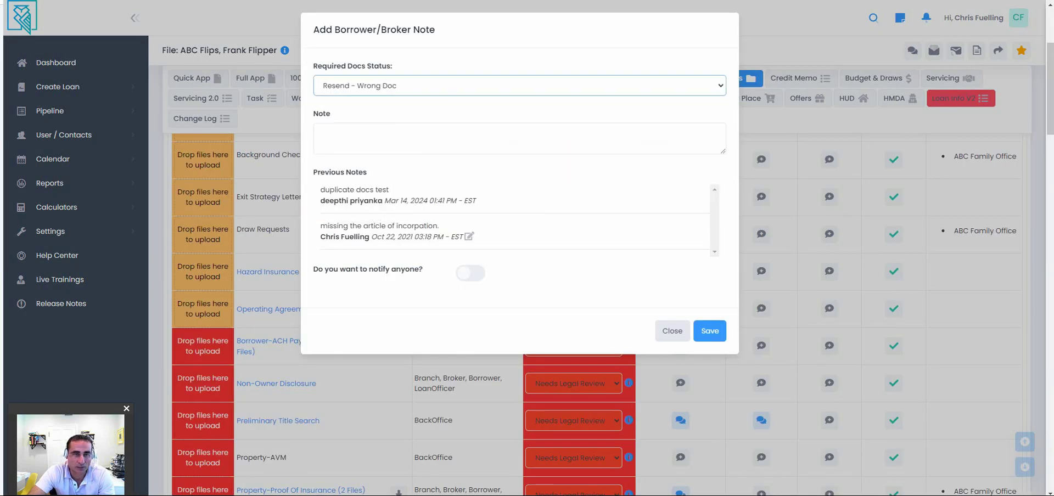
{"action": "left_click", "coordinate": [321, 133]}
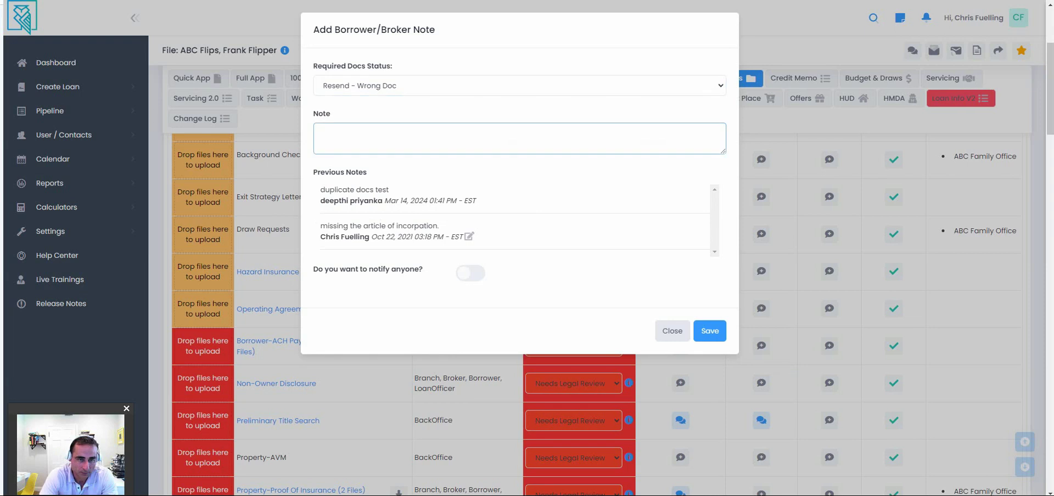
Write the note 'Resend the operating agreement signed by all partners', fixing the misspellings.
{"action": "type", "text": "Resend teh opertyaing o"}
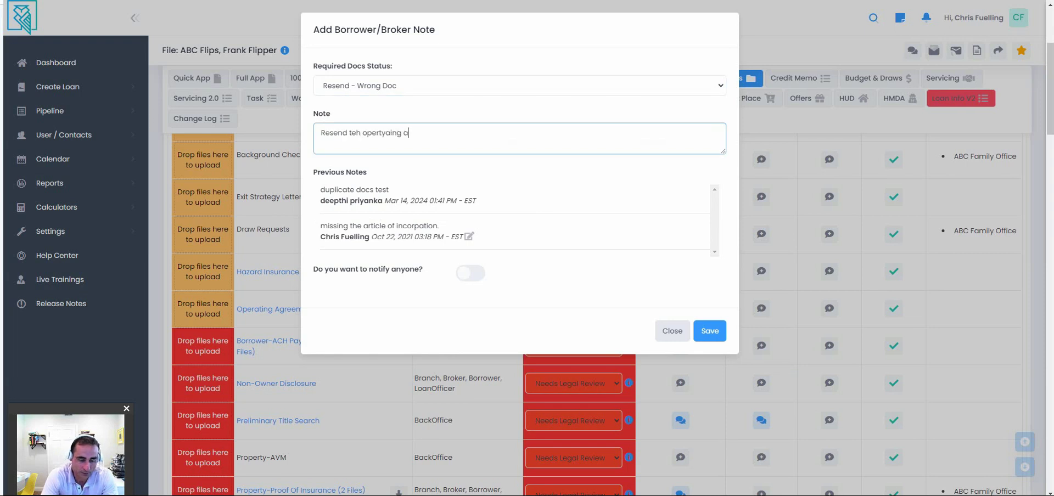
{"action": "type", "text": "grement signed by all partners"}
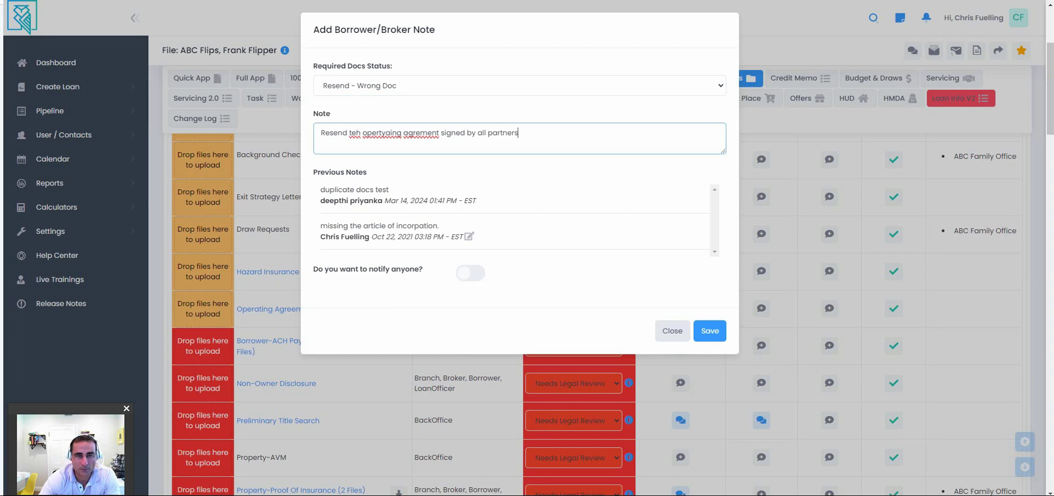
{"action": "right_click", "coordinate": [383, 137]}
{"action": "left_click", "coordinate": [423, 148]}
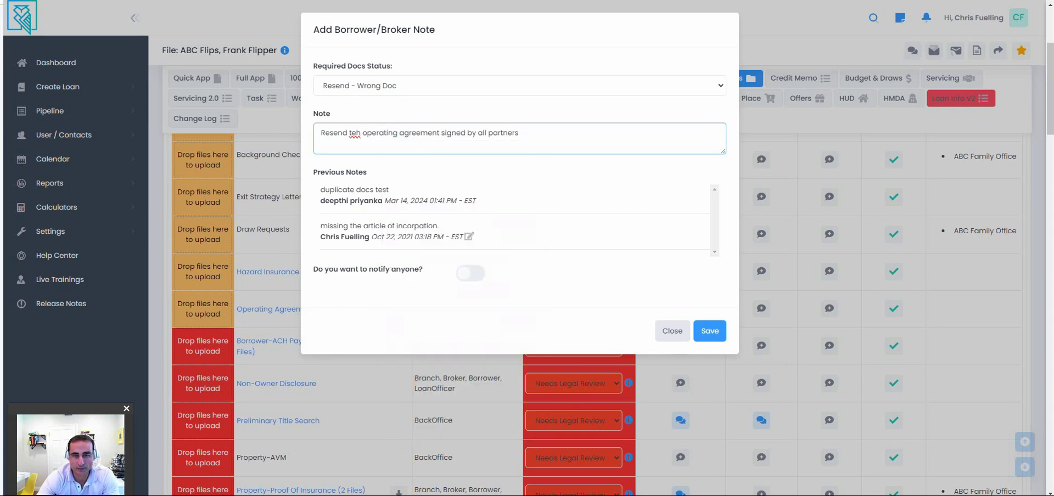
Turn on notifications and include the Co-Borrower and Mortgage Broker.
{"action": "left_click", "coordinate": [471, 273]}
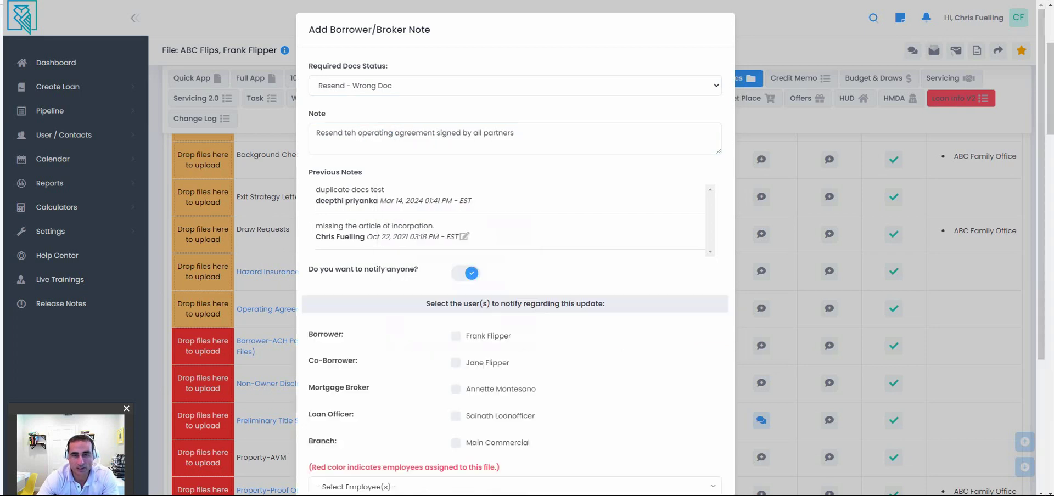
{"action": "left_click", "coordinate": [455, 362]}
{"action": "left_click", "coordinate": [455, 389]}
{"action": "scroll", "coordinate": [515, 274], "scroll_direction": "down", "scroll_amount": 2}
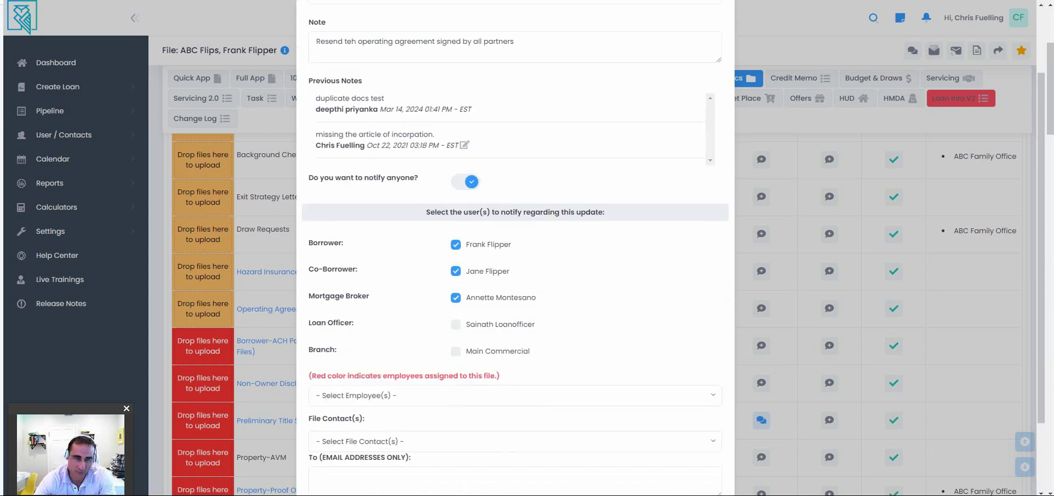
{"action": "scroll", "coordinate": [516, 274], "scroll_direction": "up", "scroll_amount": 2}
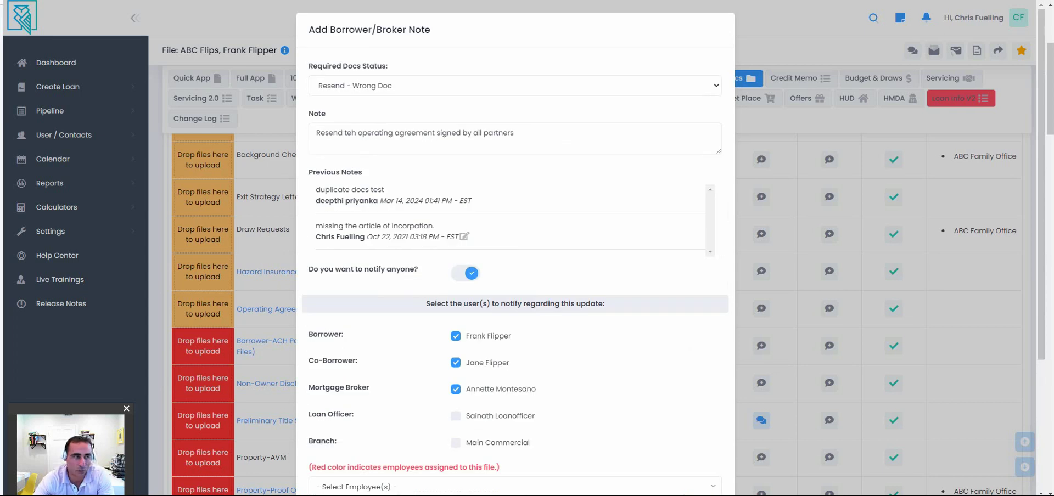
{"action": "scroll", "coordinate": [515, 274], "scroll_direction": "down", "scroll_amount": 1}
{"action": "scroll", "coordinate": [515, 274], "scroll_direction": "down", "scroll_amount": 2}
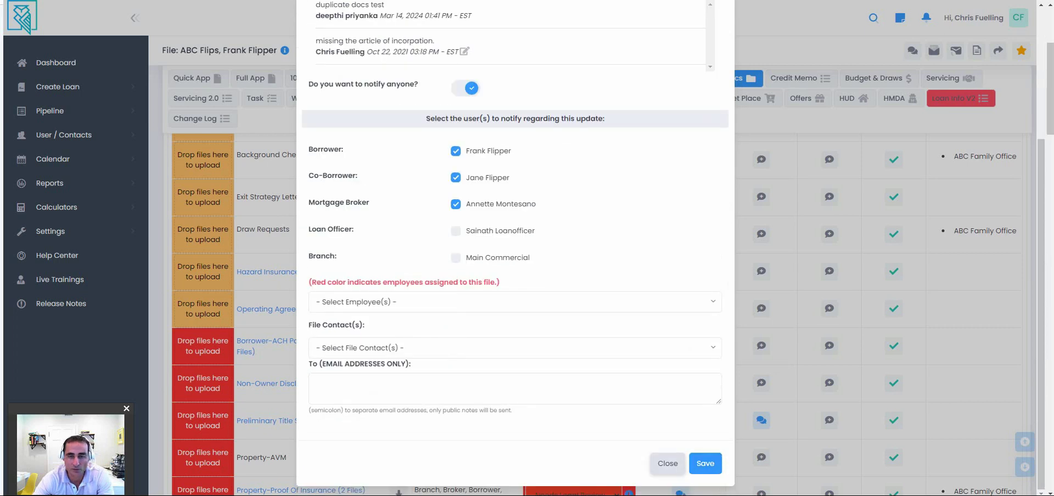
Save the Entity Docs note and status change.
{"action": "left_click", "coordinate": [705, 464]}
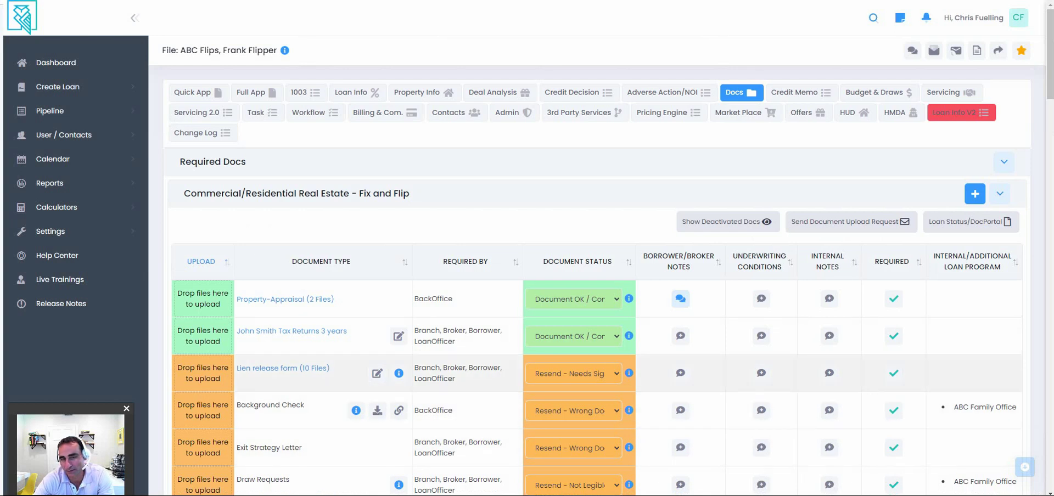
{"action": "scroll", "coordinate": [549, 374], "scroll_direction": "down", "scroll_amount": 1}
{"action": "scroll", "coordinate": [549, 275], "scroll_direction": "up", "scroll_amount": 1}
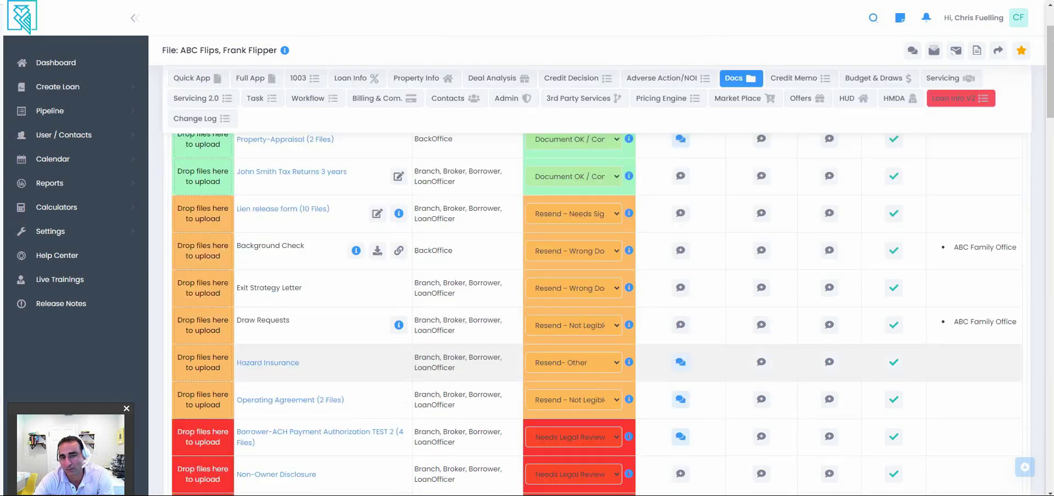
Start a new email using the Loan Status - Required Docs template, addressed to the borrower.
{"action": "left_click", "coordinate": [934, 50]}
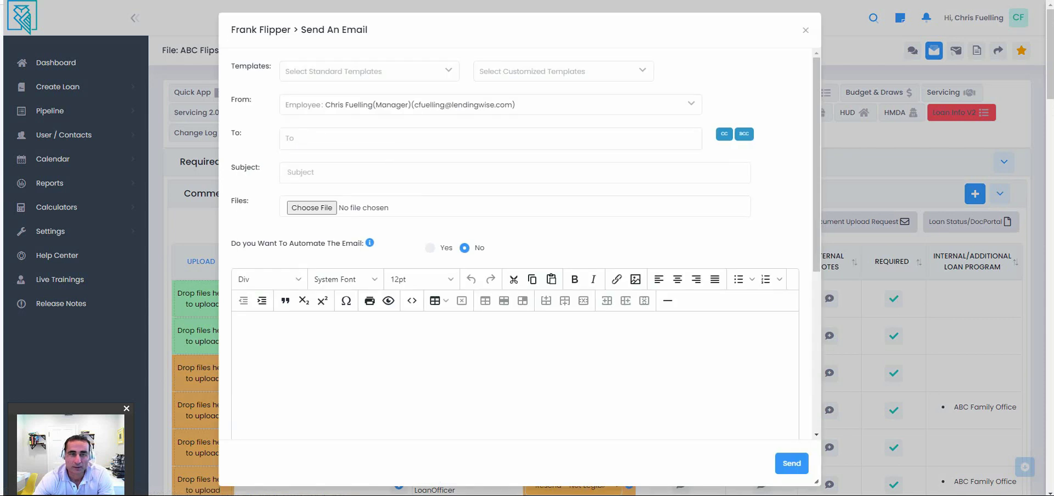
{"action": "left_click", "coordinate": [563, 71]}
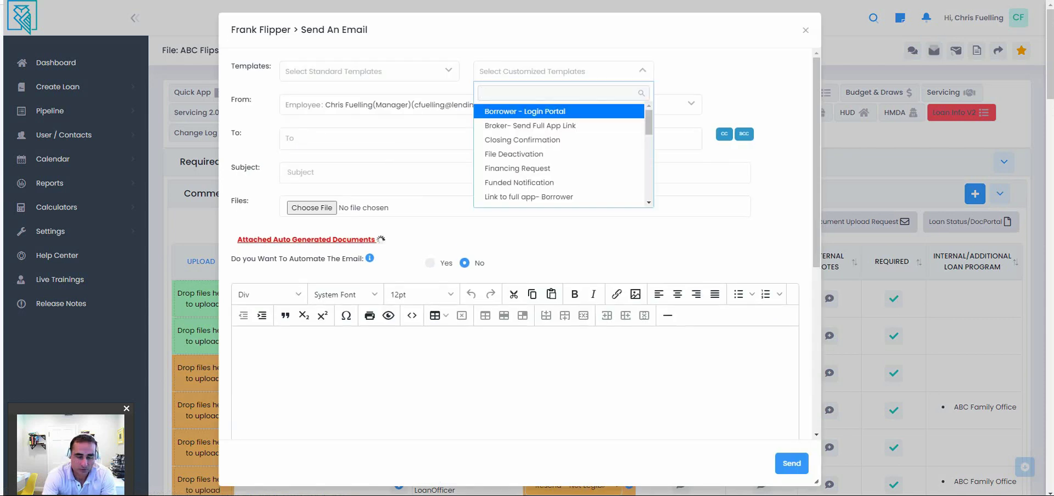
{"action": "type", "text": "loan"}
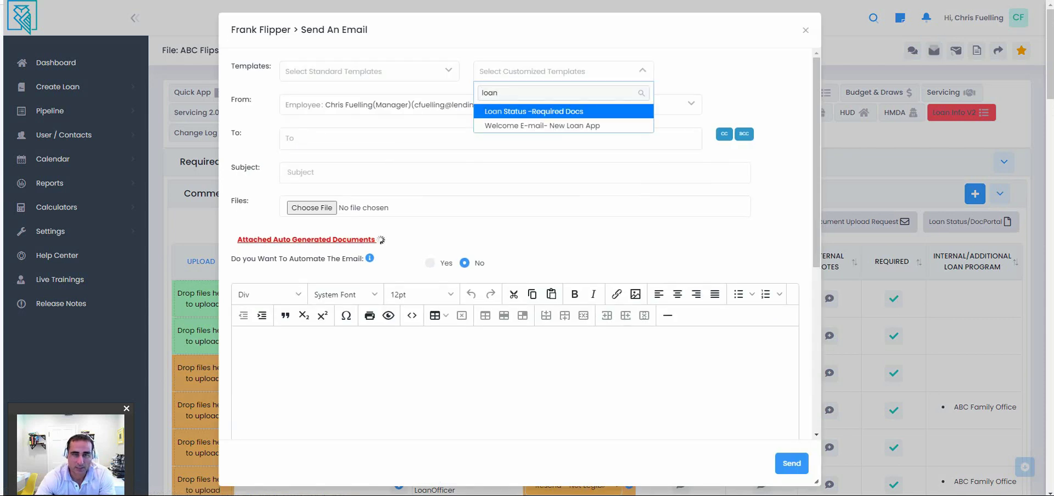
{"action": "key", "text": "Return"}
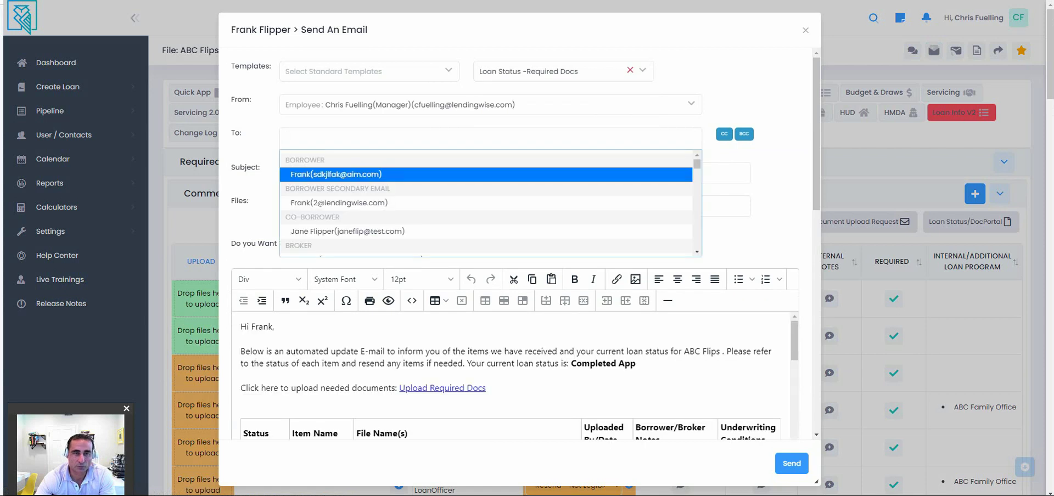
{"action": "key", "text": "Return"}
Copy the broker on the email and review the document status table in its body.
{"action": "left_click", "coordinate": [724, 134]}
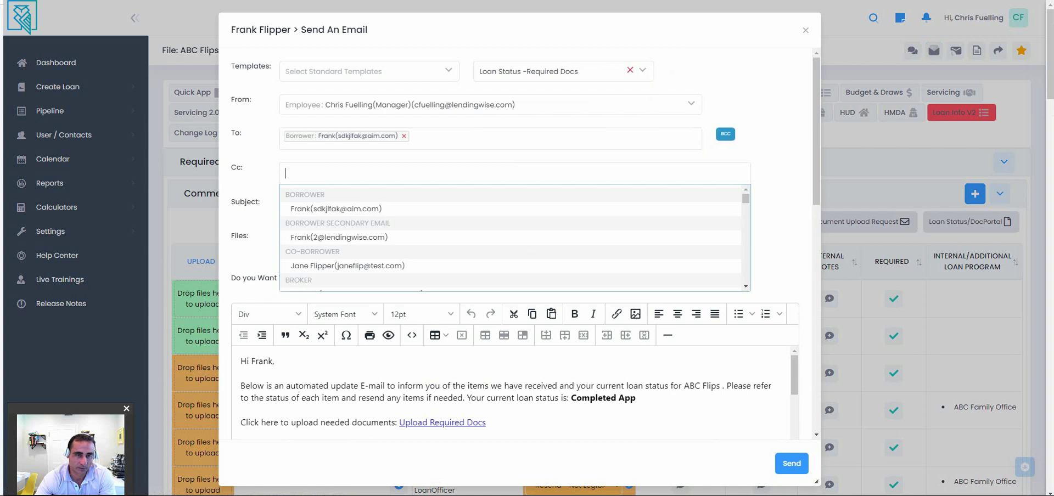
{"action": "key", "text": "Down"}
{"action": "key", "text": "Down"}
{"action": "key", "text": "Down"}
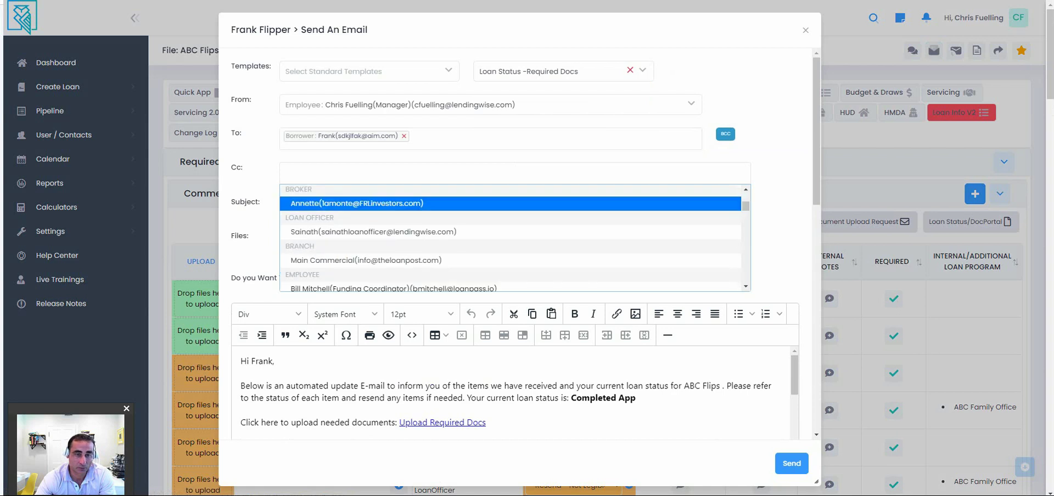
{"action": "key", "text": "Return"}
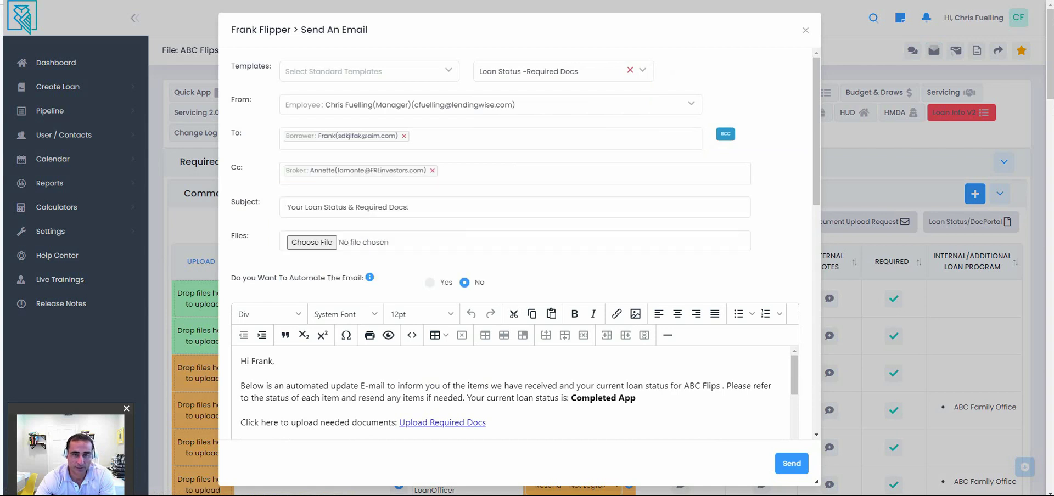
{"action": "key", "text": "Down"}
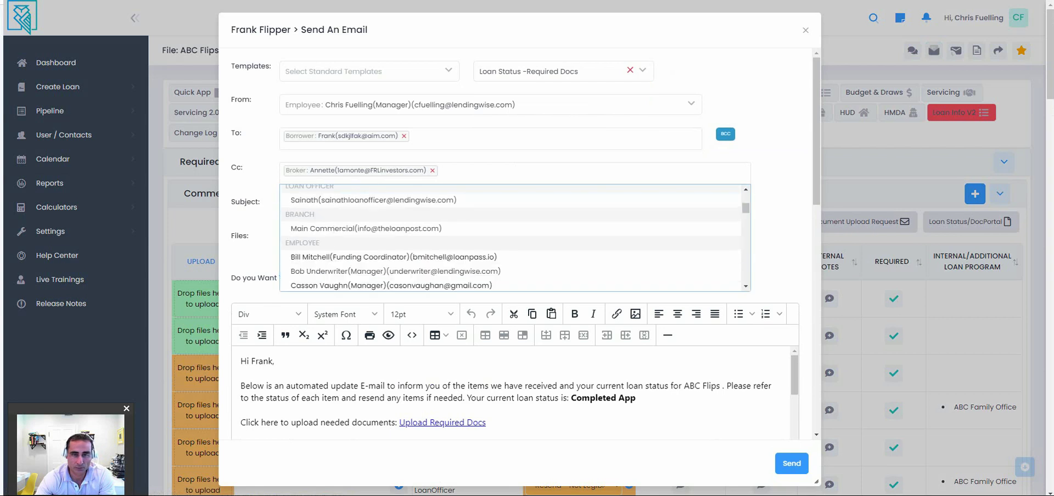
{"action": "key", "text": "Escape"}
{"action": "scroll", "coordinate": [520, 247], "scroll_direction": "down", "scroll_amount": 2}
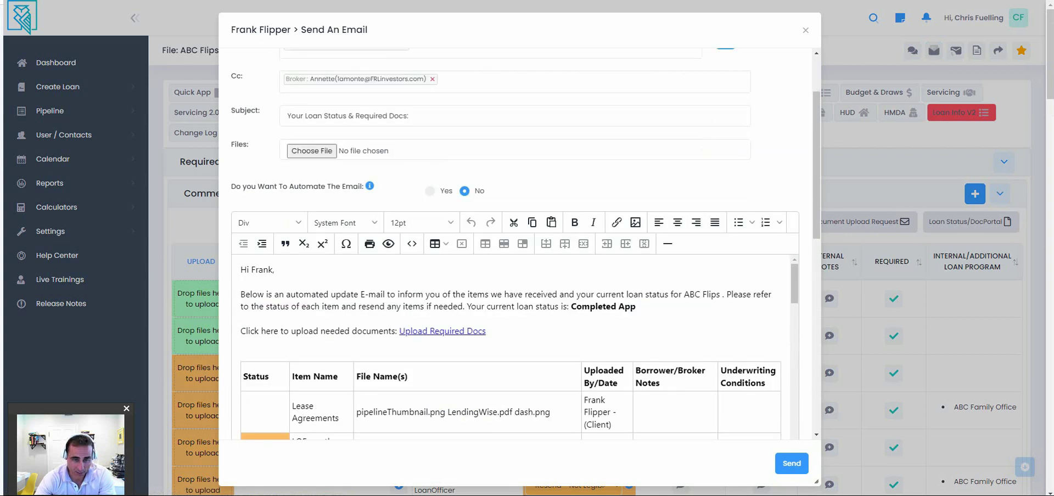
{"action": "scroll", "coordinate": [512, 347], "scroll_direction": "down", "scroll_amount": 7}
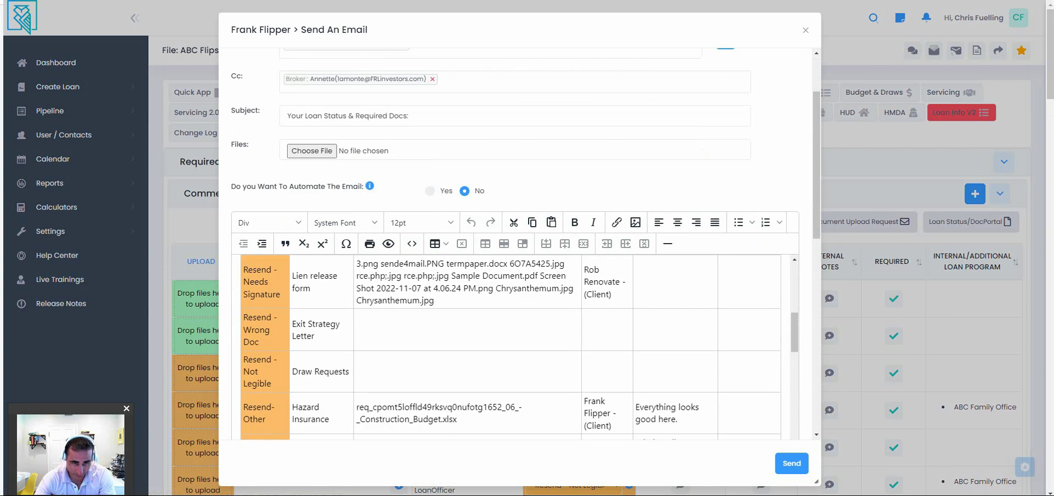
{"action": "scroll", "coordinate": [511, 347], "scroll_direction": "down", "scroll_amount": 2}
{"action": "scroll", "coordinate": [511, 347], "scroll_direction": "down", "scroll_amount": 5}
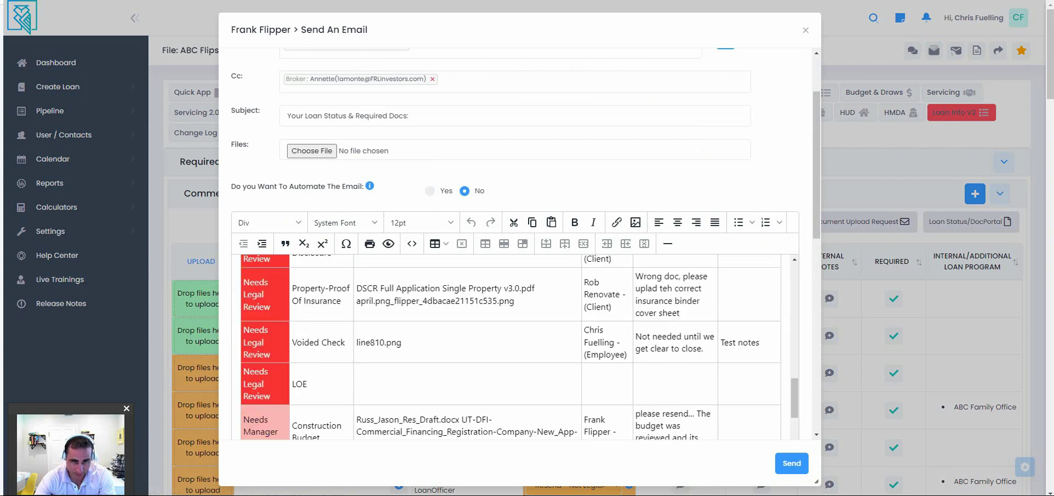
{"action": "scroll", "coordinate": [511, 347], "scroll_direction": "up", "scroll_amount": 4}
{"action": "scroll", "coordinate": [511, 347], "scroll_direction": "up", "scroll_amount": 4}
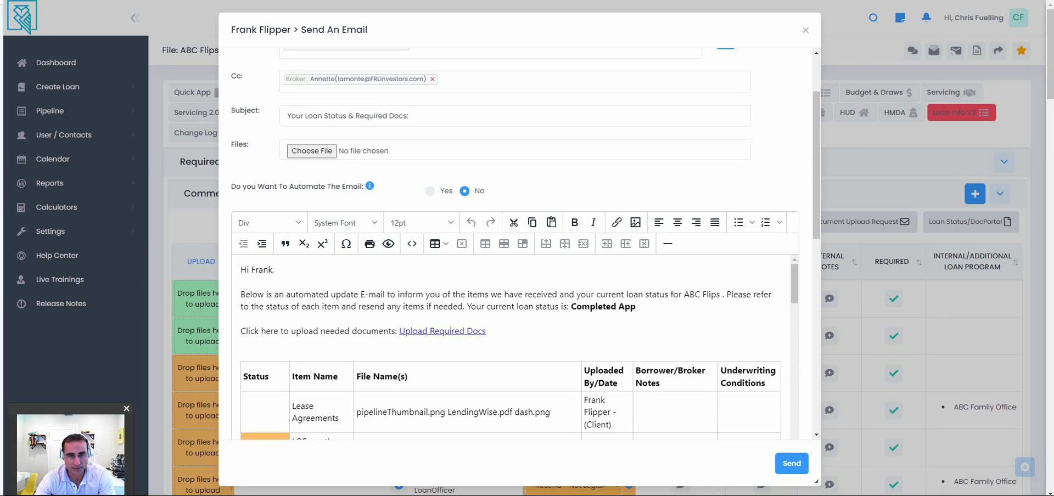
Enable Automate Email and schedule it for Every Week Day until 05/19/2024.
{"action": "left_click", "coordinate": [430, 190]}
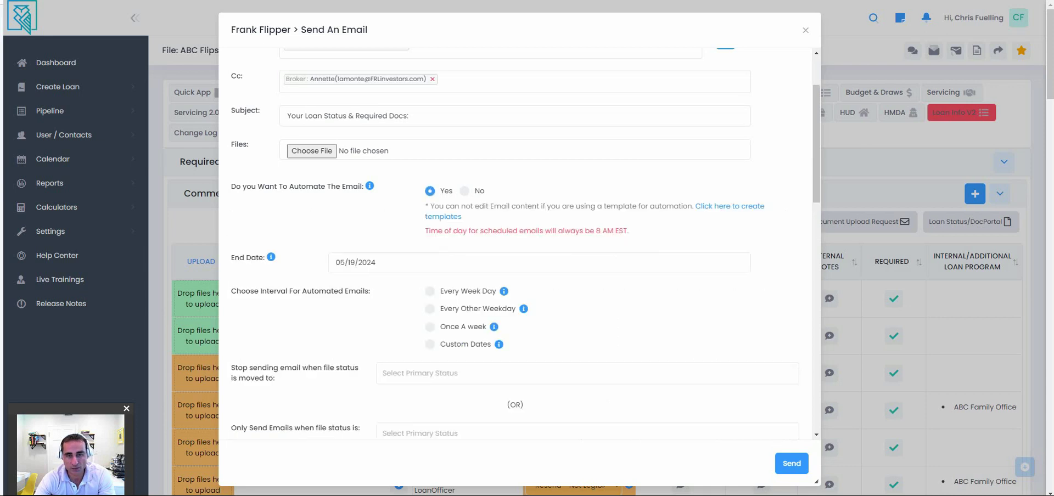
{"action": "left_click", "coordinate": [430, 291]}
{"action": "left_click", "coordinate": [431, 309]}
{"action": "left_click", "coordinate": [430, 327]}
{"action": "left_click", "coordinate": [430, 344]}
{"action": "mouse_move", "coordinate": [523, 308]}
{"action": "left_click", "coordinate": [430, 291]}
Limit sending to when the file status is Processing or Underwriting.
{"action": "scroll", "coordinate": [516, 275], "scroll_direction": "down", "scroll_amount": 2}
{"action": "mouse_move", "coordinate": [494, 236]}
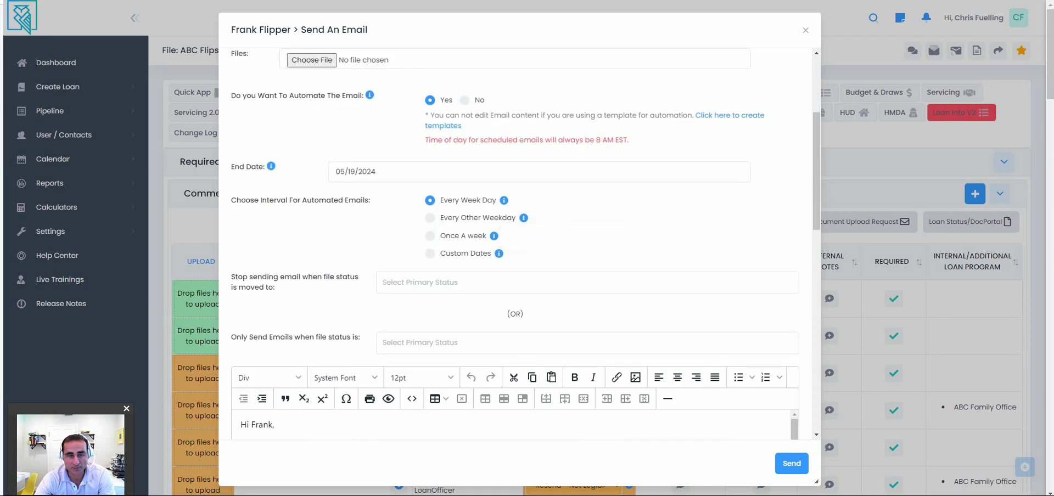
{"action": "left_click", "coordinate": [549, 343]}
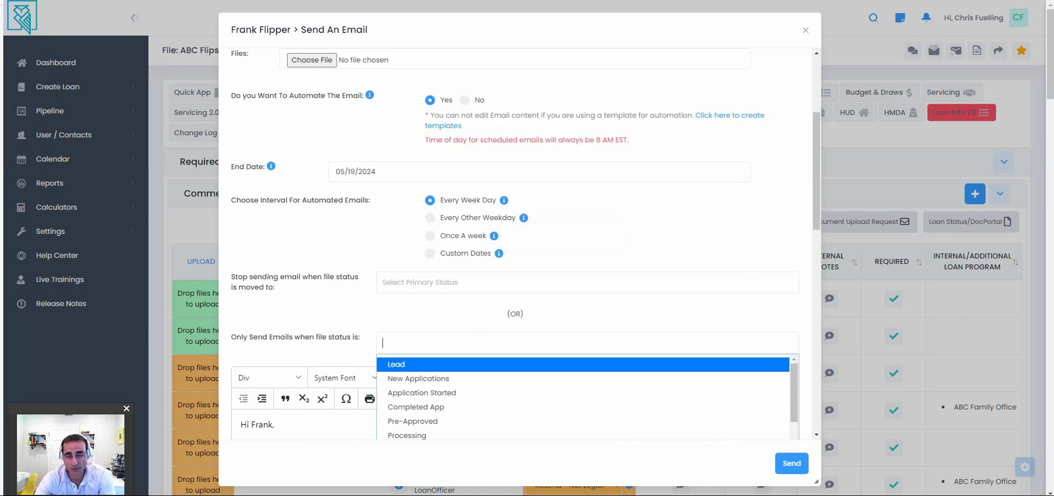
{"action": "key", "text": "Down"}
{"action": "key", "text": "Down"}
{"action": "key", "text": "Down"}
{"action": "key", "text": "Down"}
{"action": "key", "text": "Down"}
{"action": "key", "text": "Return"}
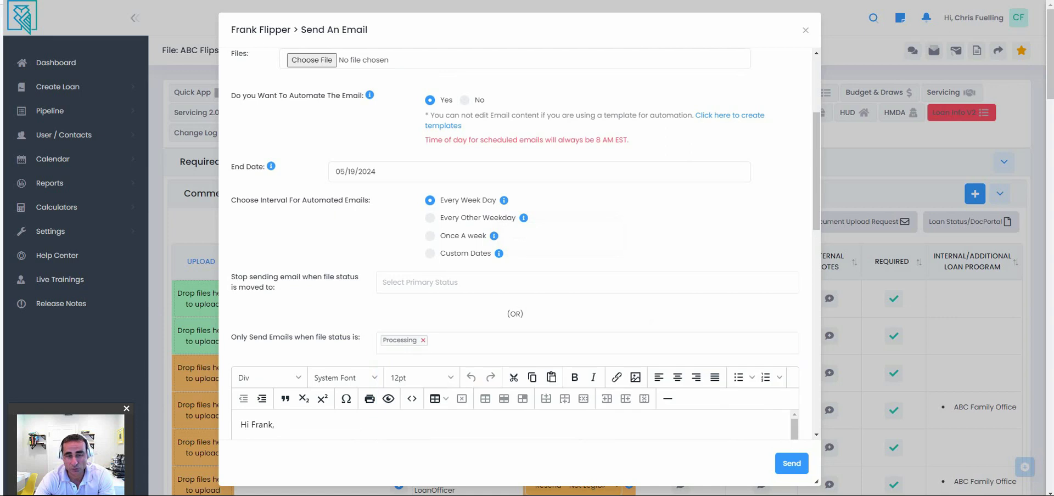
{"action": "key", "text": "Down"}
{"action": "key", "text": "Down"}
{"action": "key", "text": "Down"}
{"action": "key", "text": "Down"}
{"action": "key", "text": "Down"}
{"action": "key", "text": "Down"}
{"action": "key", "text": "Return"}
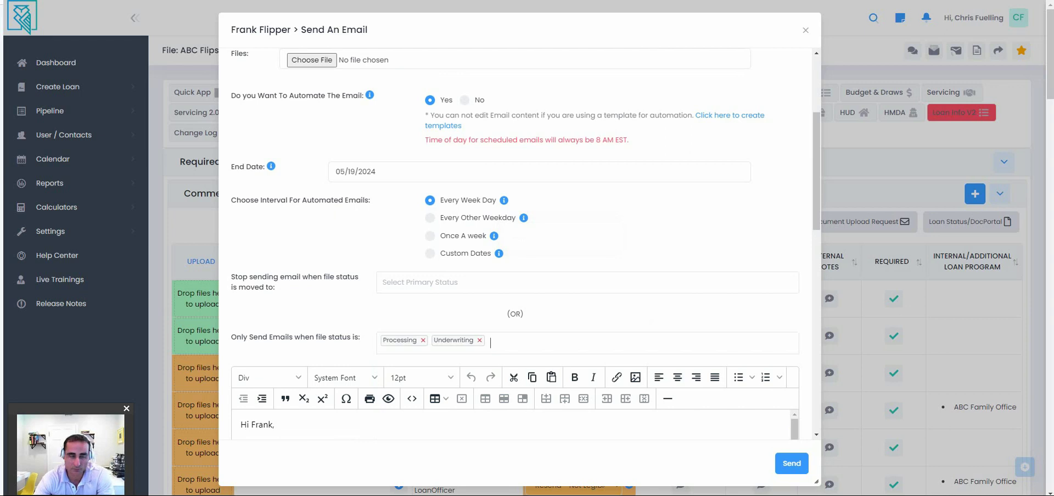
{"action": "scroll", "coordinate": [515, 247], "scroll_direction": "down", "scroll_amount": 2}
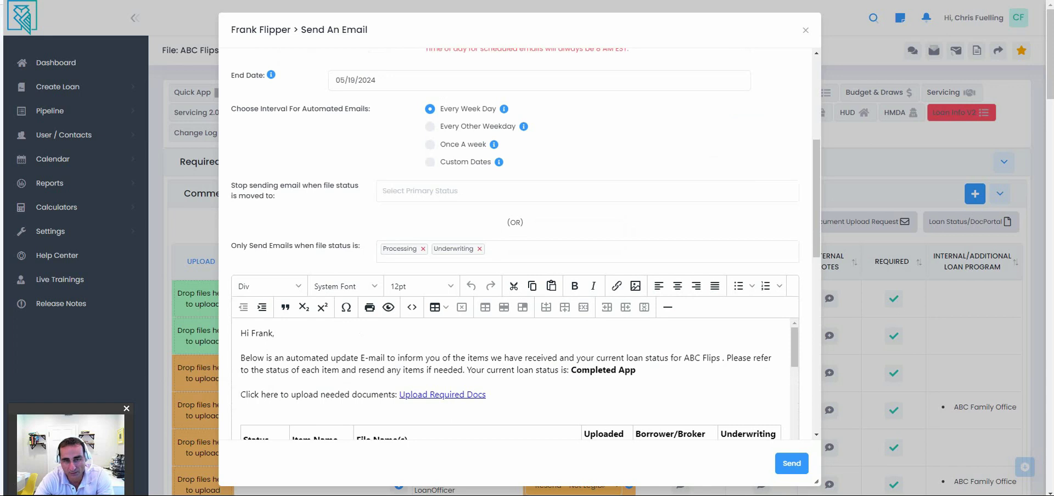
{"action": "scroll", "coordinate": [511, 379], "scroll_direction": "down", "scroll_amount": 5}
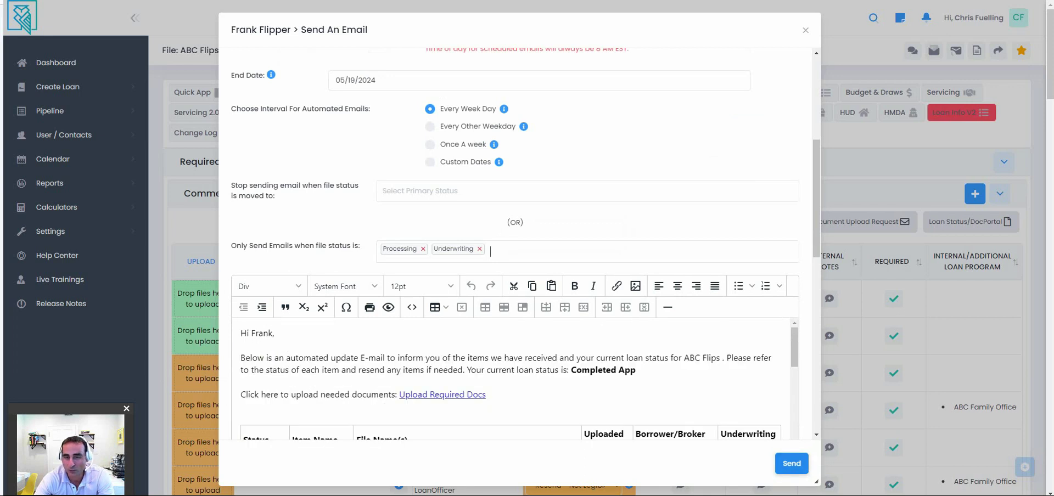
Show the 'Items needed for your loan file' sample email from Gmail's Biz Templates label.
{"action": "key", "text": "Escape"}
{"action": "key", "text": "alt+Tab"}
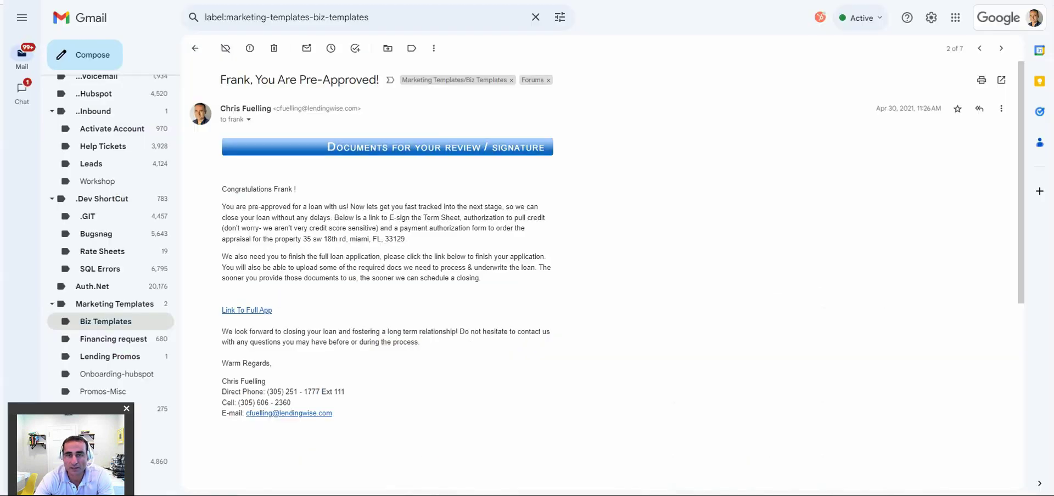
{"action": "key", "text": "u"}
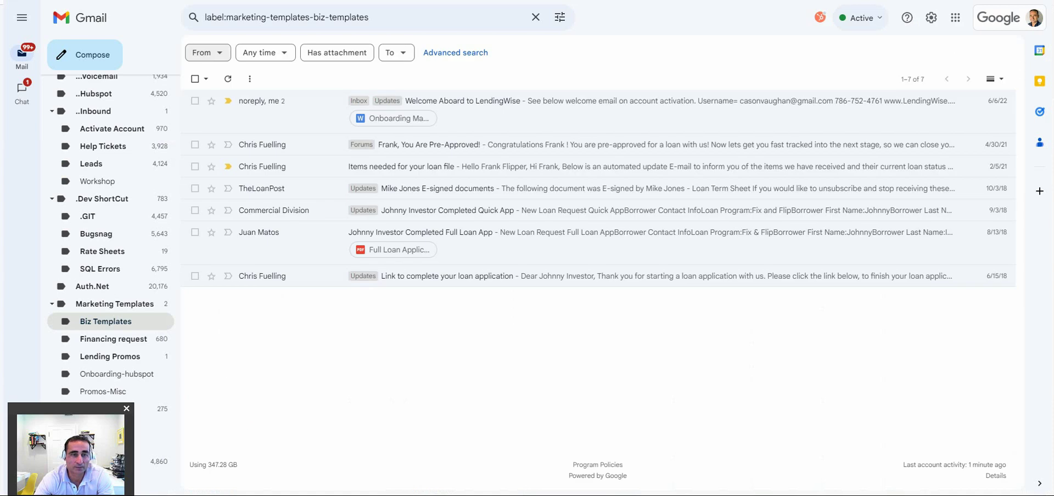
{"action": "key", "text": "j"}
{"action": "key", "text": "Return"}
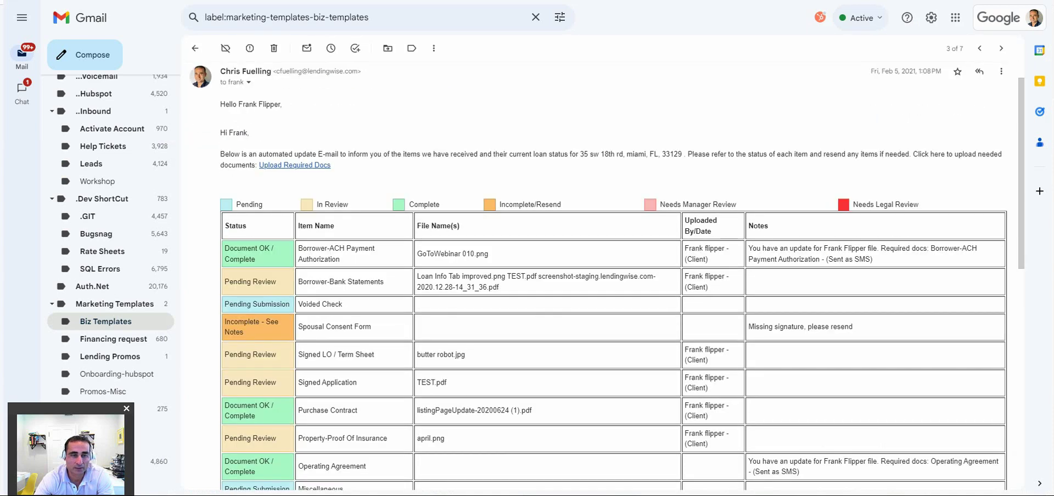
{"action": "scroll", "coordinate": [613, 274], "scroll_direction": "down", "scroll_amount": 6}
{"action": "scroll", "coordinate": [613, 274], "scroll_direction": "up", "scroll_amount": 8}
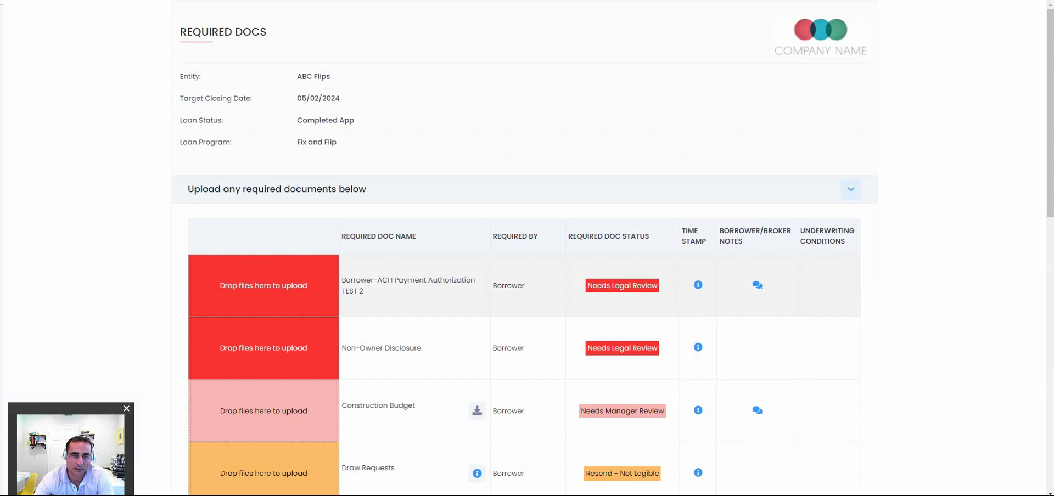
Browse the borrower's Required Docs portal and view the first document's notes.
{"action": "scroll", "coordinate": [524, 248], "scroll_direction": "down", "scroll_amount": 2}
{"action": "scroll", "coordinate": [524, 247], "scroll_direction": "up", "scroll_amount": 2}
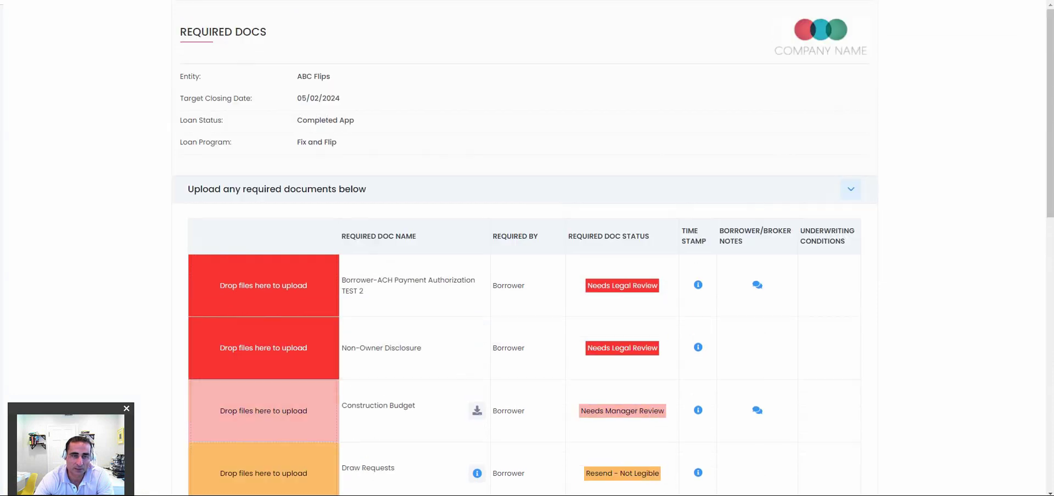
{"action": "scroll", "coordinate": [524, 439], "scroll_direction": "down", "scroll_amount": 2}
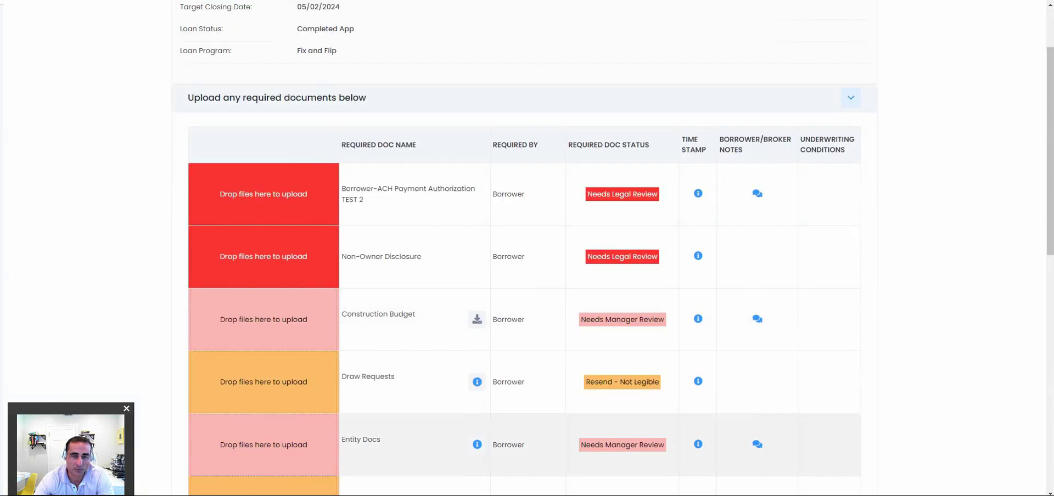
{"action": "scroll", "coordinate": [524, 440], "scroll_direction": "down", "scroll_amount": 7}
{"action": "scroll", "coordinate": [524, 385], "scroll_direction": "up", "scroll_amount": 9}
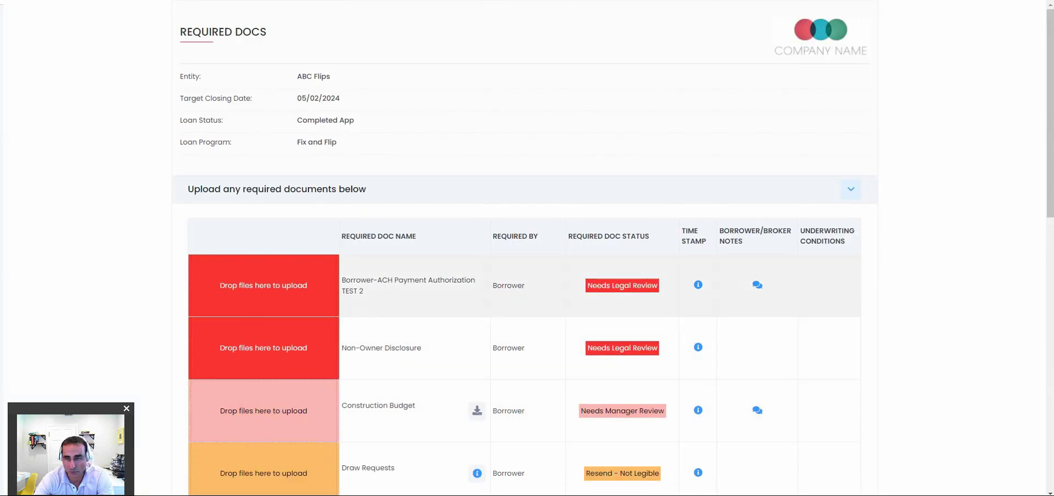
{"action": "left_click", "coordinate": [757, 285]}
{"action": "scroll", "coordinate": [477, 228], "scroll_direction": "down", "scroll_amount": 4}
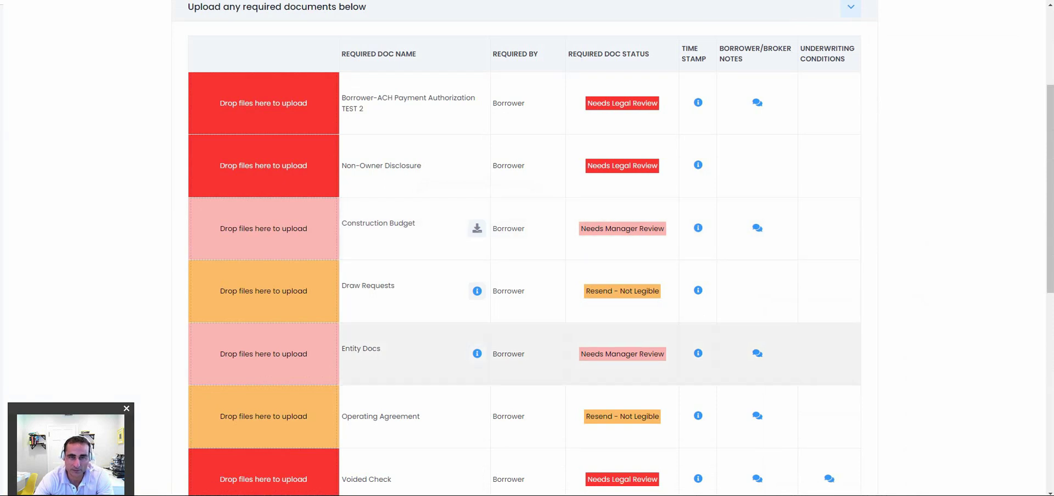
{"action": "scroll", "coordinate": [477, 285], "scroll_direction": "up", "scroll_amount": 4}
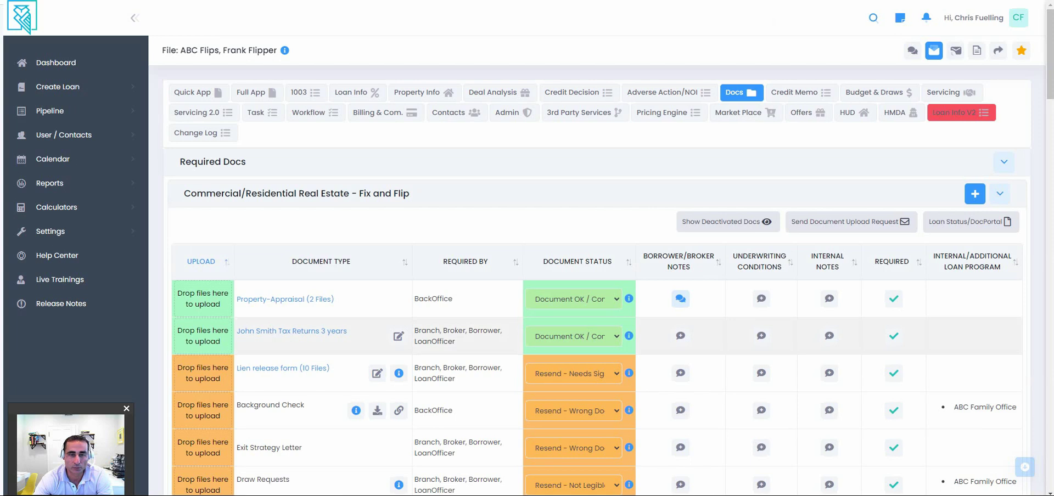
{"action": "scroll", "coordinate": [604, 329], "scroll_direction": "down", "scroll_amount": 1}
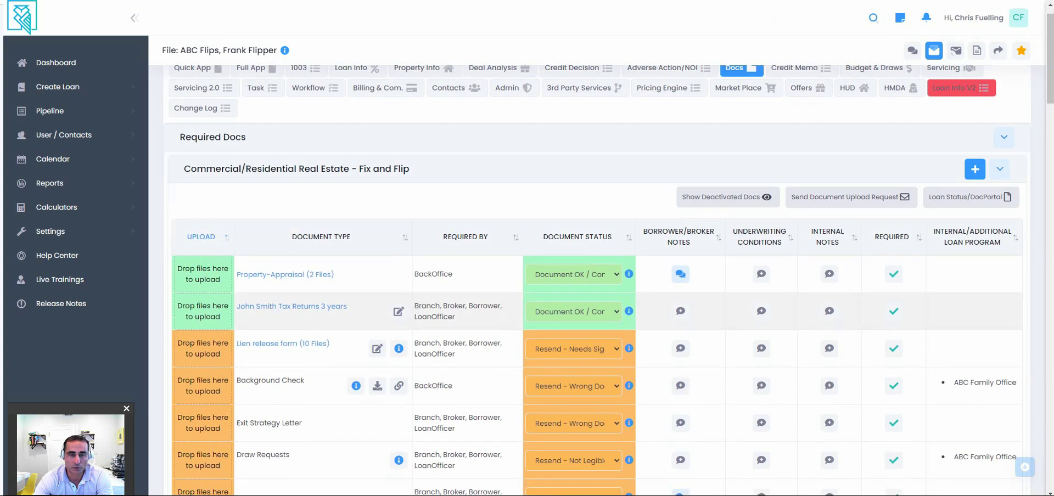
{"action": "scroll", "coordinate": [604, 330], "scroll_direction": "down", "scroll_amount": 5}
{"action": "scroll", "coordinate": [604, 330], "scroll_direction": "down", "scroll_amount": 5}
{"action": "scroll", "coordinate": [604, 330], "scroll_direction": "up", "scroll_amount": 10}
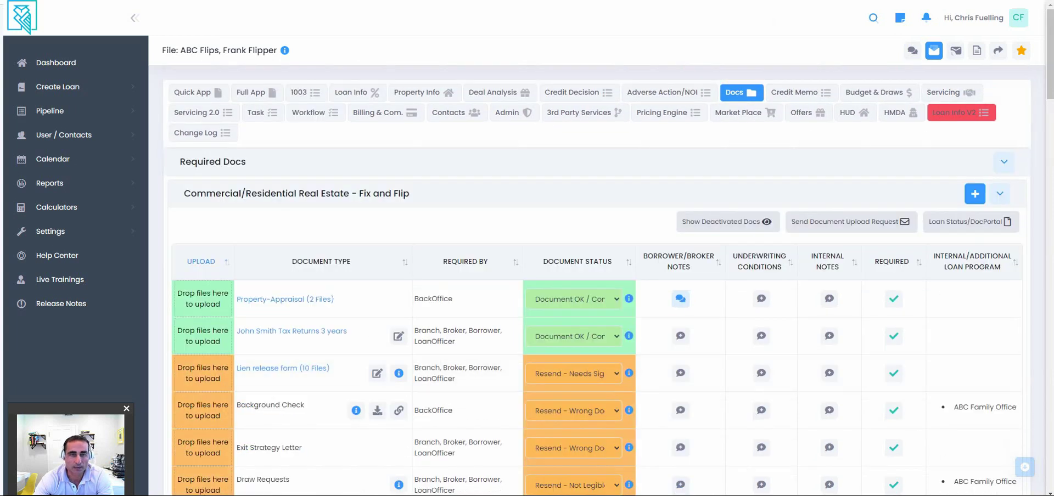
{"action": "left_click", "coordinate": [315, 113]}
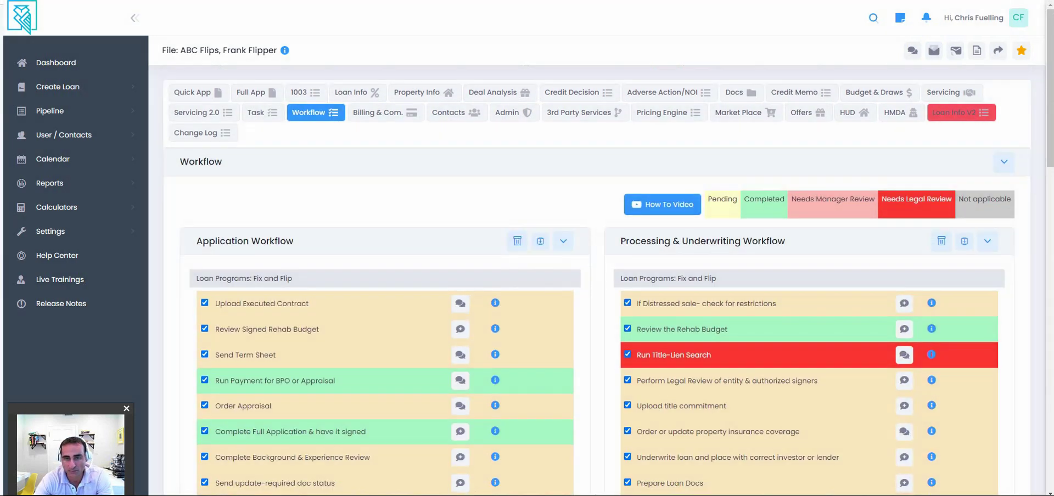
{"action": "scroll", "coordinate": [599, 330], "scroll_direction": "down", "scroll_amount": 4}
{"action": "scroll", "coordinate": [599, 329], "scroll_direction": "up", "scroll_amount": 4}
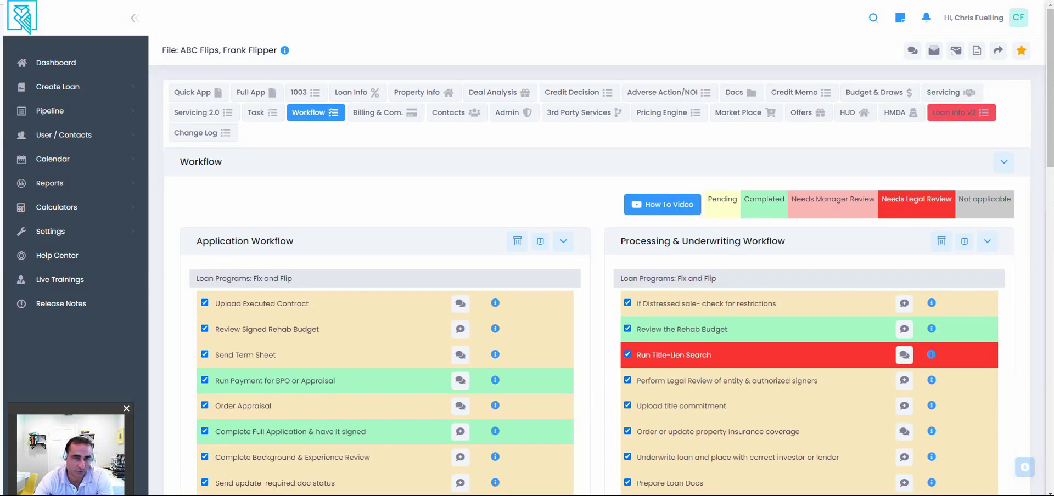
{"action": "scroll", "coordinate": [597, 314], "scroll_direction": "down", "scroll_amount": 3}
{"action": "scroll", "coordinate": [596, 315], "scroll_direction": "up", "scroll_amount": 3}
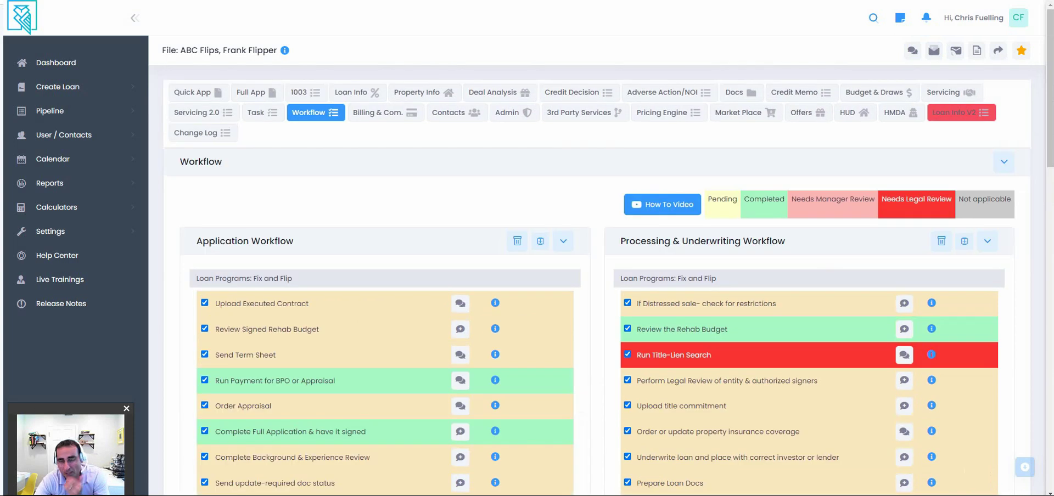
{"action": "scroll", "coordinate": [597, 315], "scroll_direction": "down", "scroll_amount": 3}
{"action": "scroll", "coordinate": [596, 315], "scroll_direction": "down", "scroll_amount": 2}
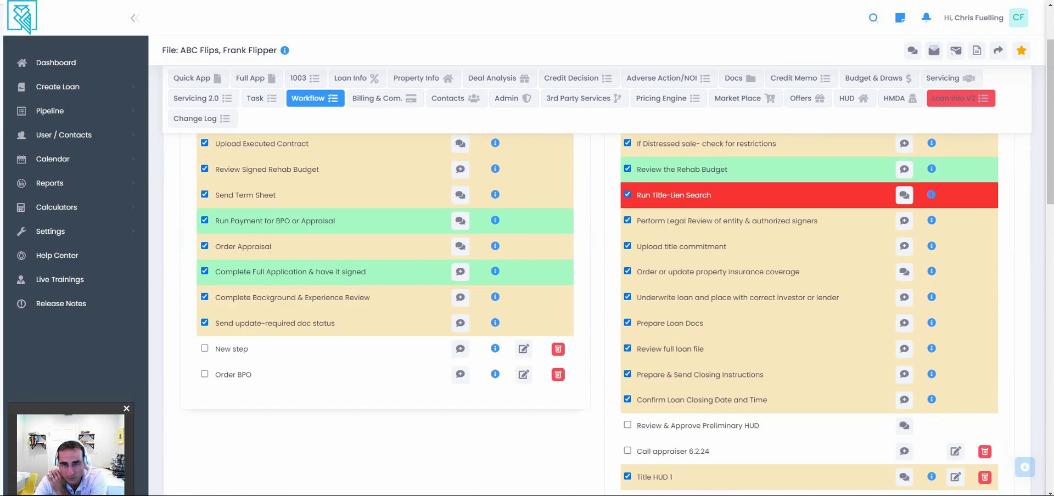
{"action": "scroll", "coordinate": [596, 314], "scroll_direction": "down", "scroll_amount": 4}
{"action": "scroll", "coordinate": [597, 315], "scroll_direction": "down", "scroll_amount": 2}
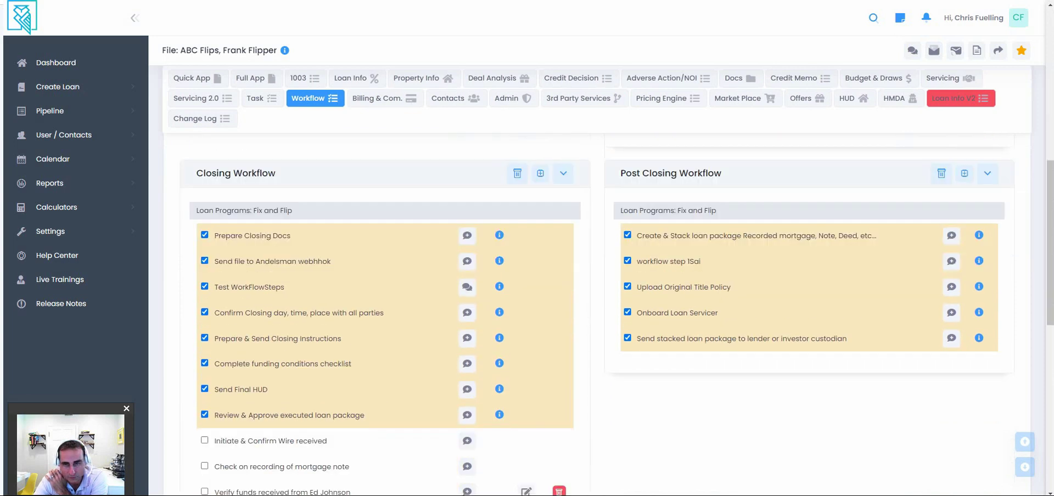
{"action": "scroll", "coordinate": [597, 314], "scroll_direction": "down", "scroll_amount": 4}
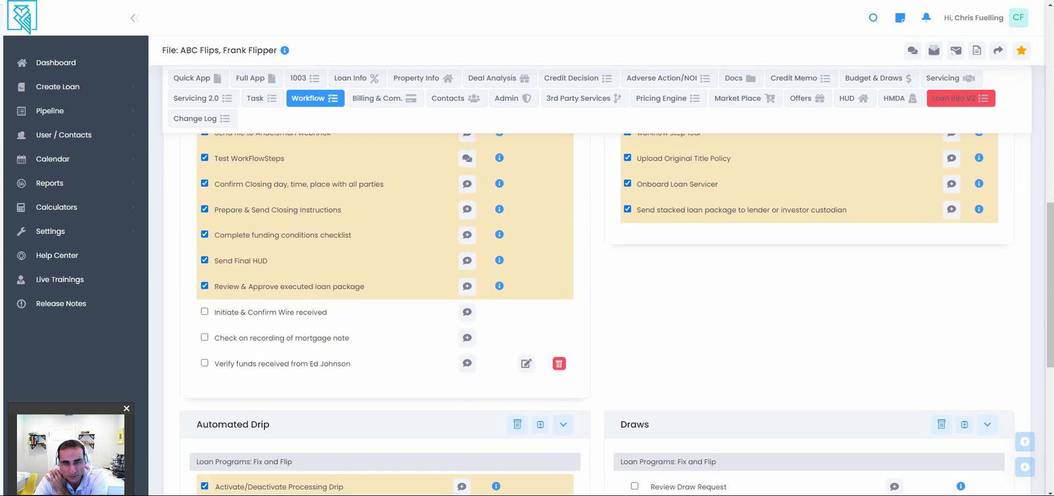
{"action": "scroll", "coordinate": [807, 373], "scroll_direction": "down", "scroll_amount": 2}
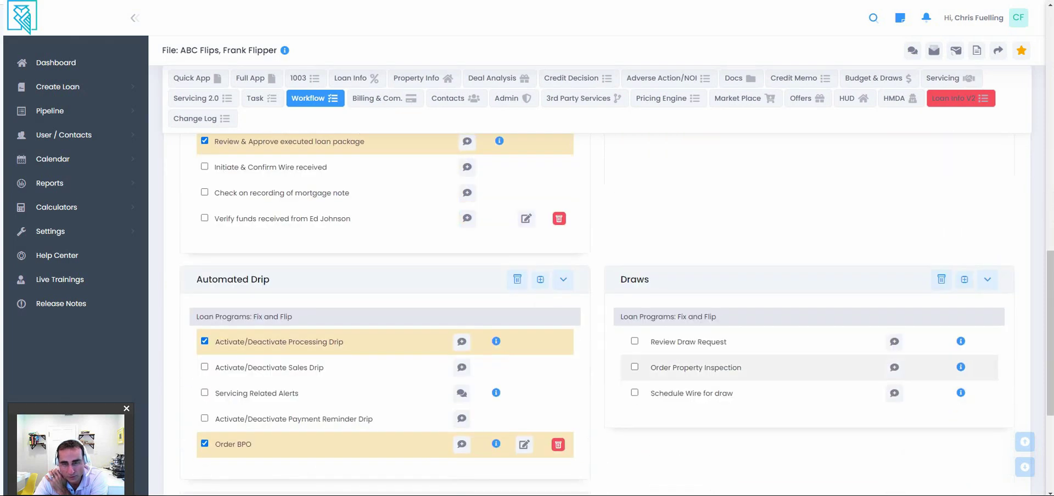
{"action": "scroll", "coordinate": [596, 315], "scroll_direction": "up", "scroll_amount": 10}
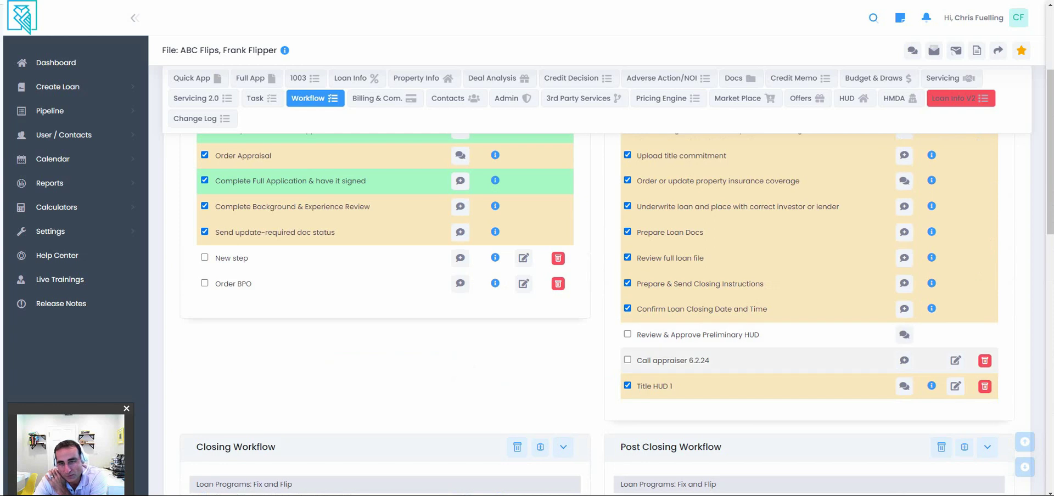
{"action": "scroll", "coordinate": [808, 361], "scroll_direction": "up", "scroll_amount": 2}
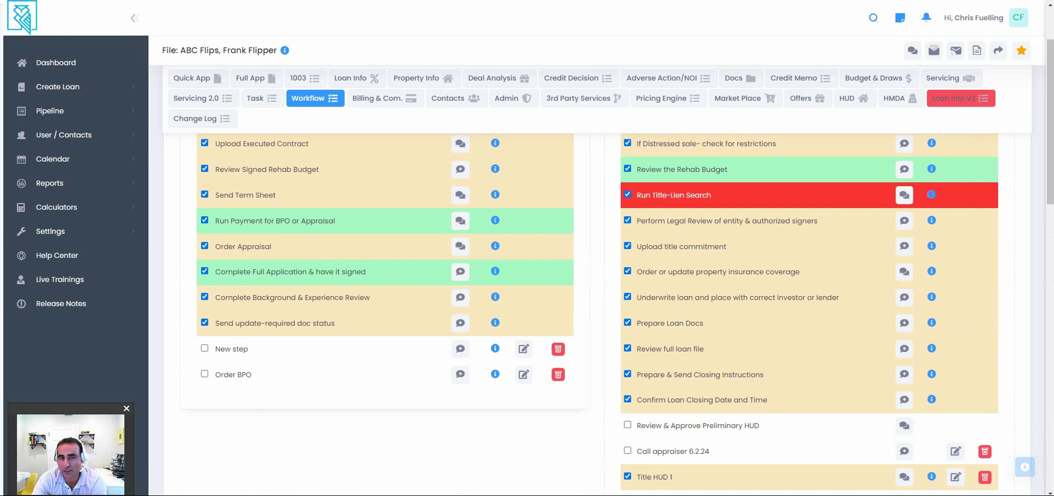
{"action": "scroll", "coordinate": [598, 274], "scroll_direction": "up", "scroll_amount": 3}
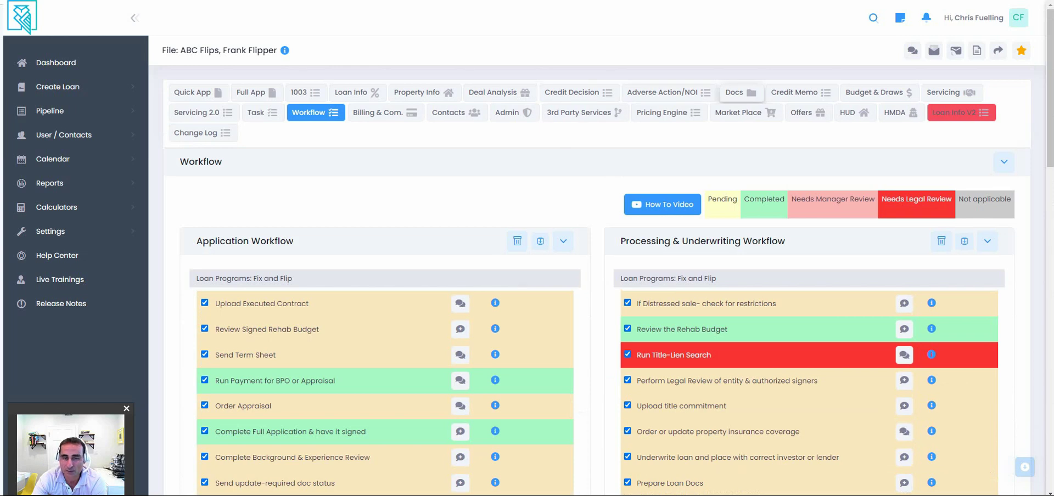
Show the Required Docs list, highlighting Background Check and the ABC Family Office loan program.
{"action": "left_click", "coordinate": [741, 92]}
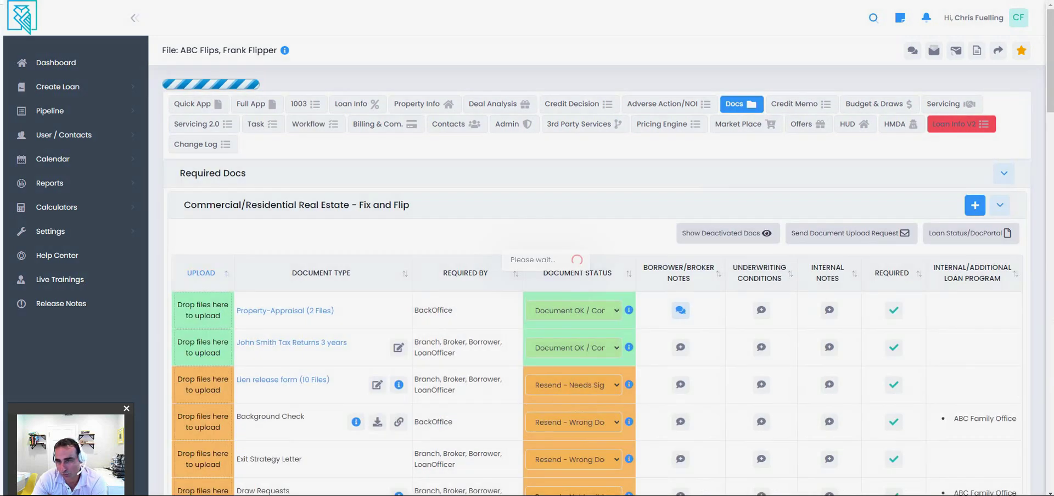
{"action": "scroll", "coordinate": [597, 275], "scroll_direction": "down", "scroll_amount": 3}
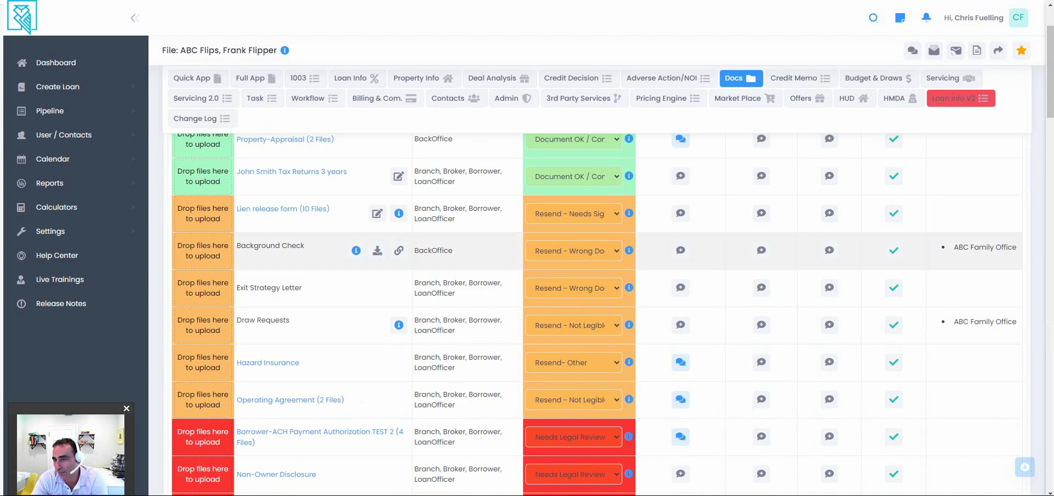
{"action": "mouse_move", "coordinate": [356, 250]}
{"action": "left_click_drag", "start_coordinate": [236, 246], "coordinate": [304, 246]}
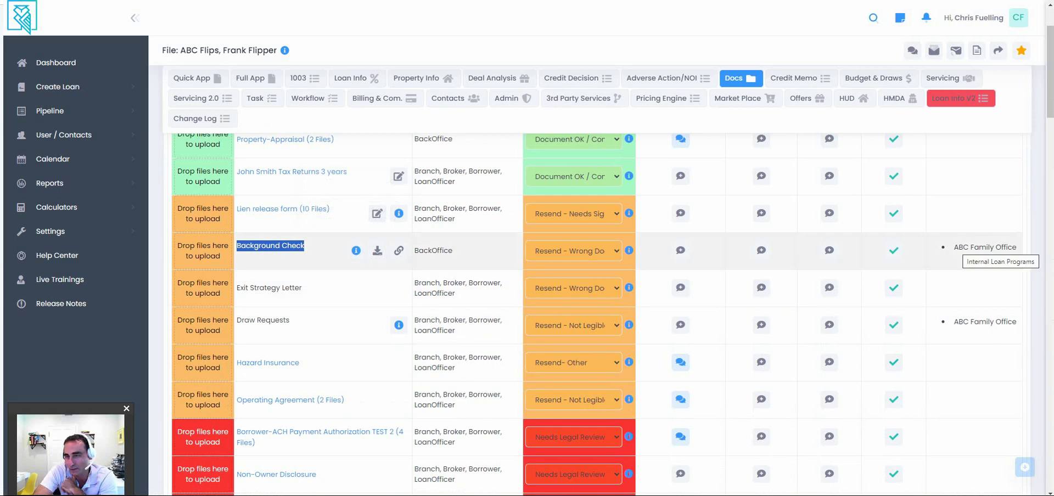
{"action": "triple_click", "coordinate": [983, 247]}
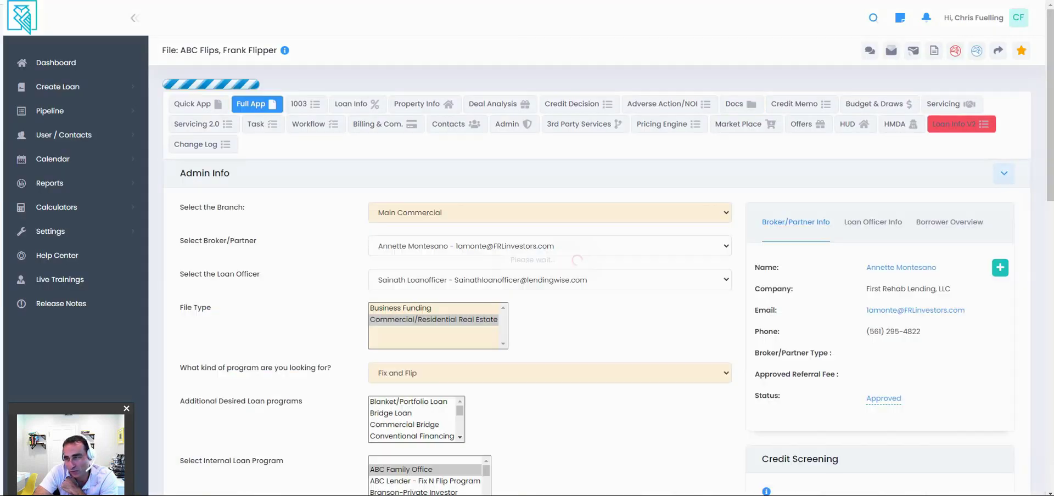
Scroll the ABC Flips Full App through Admin Info, Co-Applicant, Members/Officers and Borrower Info.
{"action": "scroll", "coordinate": [597, 275], "scroll_direction": "down", "scroll_amount": 2}
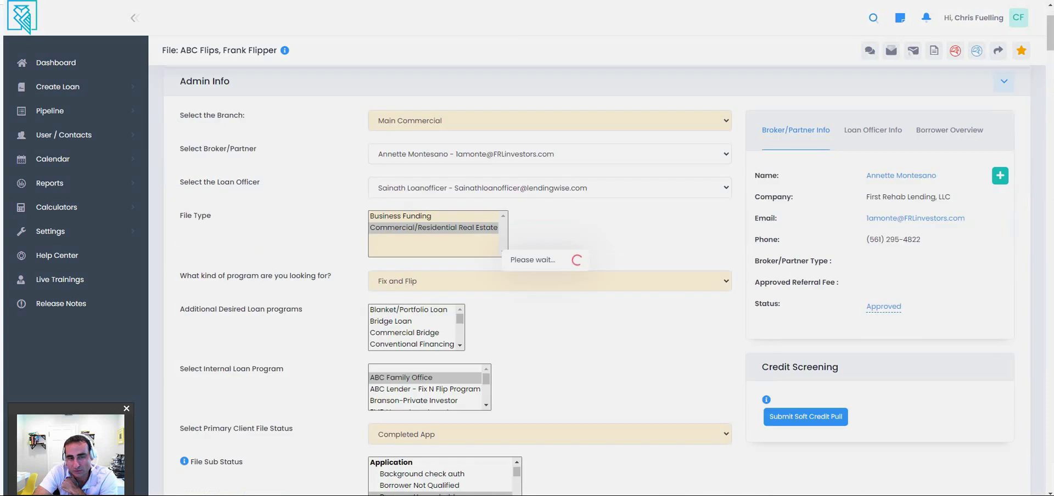
{"action": "scroll", "coordinate": [597, 275], "scroll_direction": "down", "scroll_amount": 10}
{"action": "scroll", "coordinate": [597, 274], "scroll_direction": "down", "scroll_amount": 1}
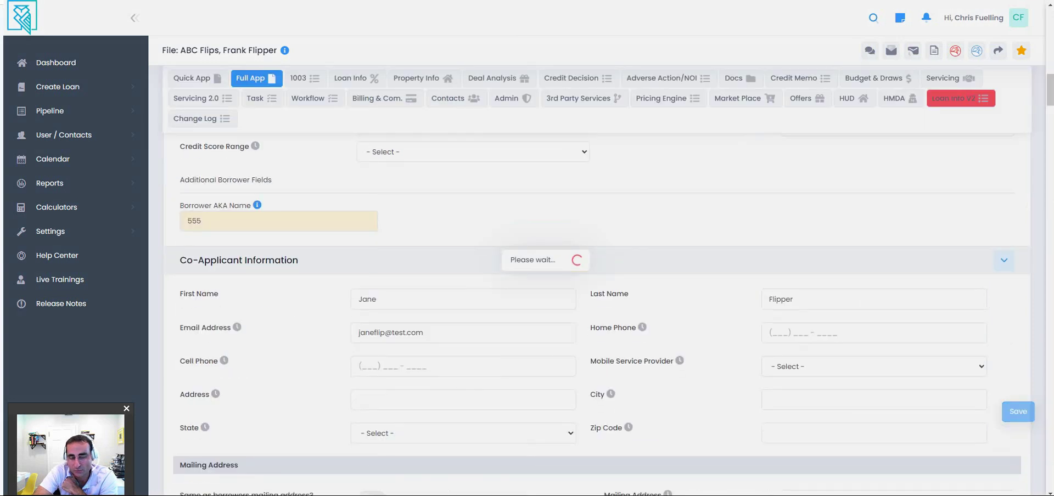
{"action": "scroll", "coordinate": [597, 275], "scroll_direction": "down", "scroll_amount": 6}
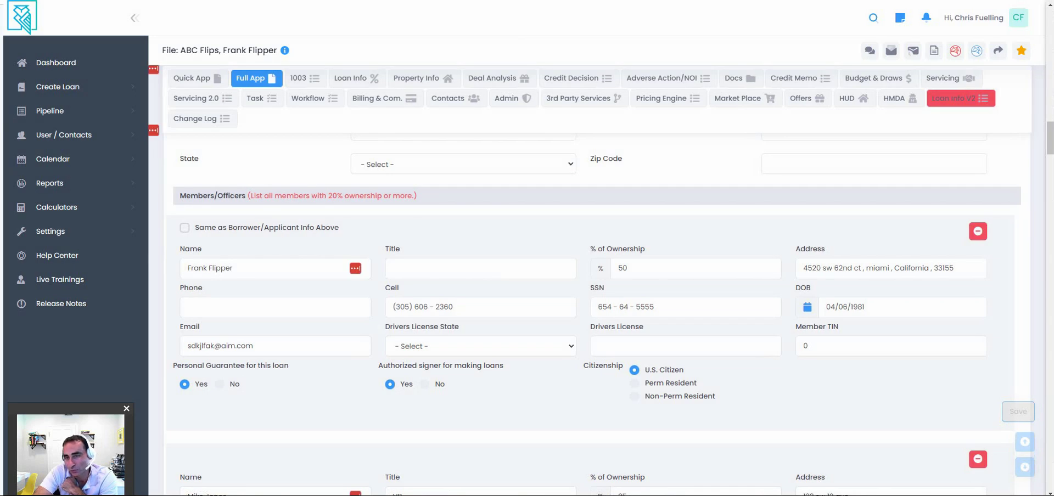
{"action": "scroll", "coordinate": [593, 307], "scroll_direction": "up", "scroll_amount": 5}
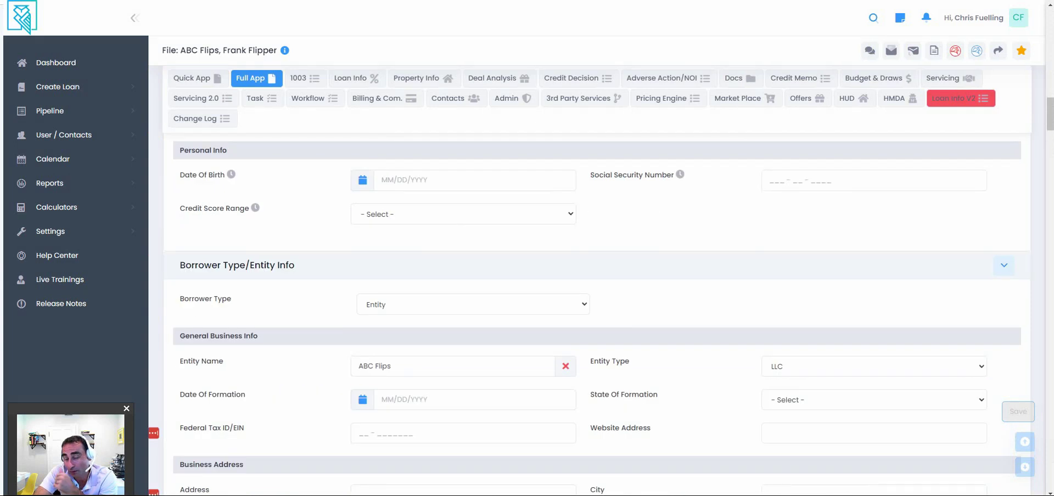
{"action": "scroll", "coordinate": [593, 307], "scroll_direction": "up", "scroll_amount": 5}
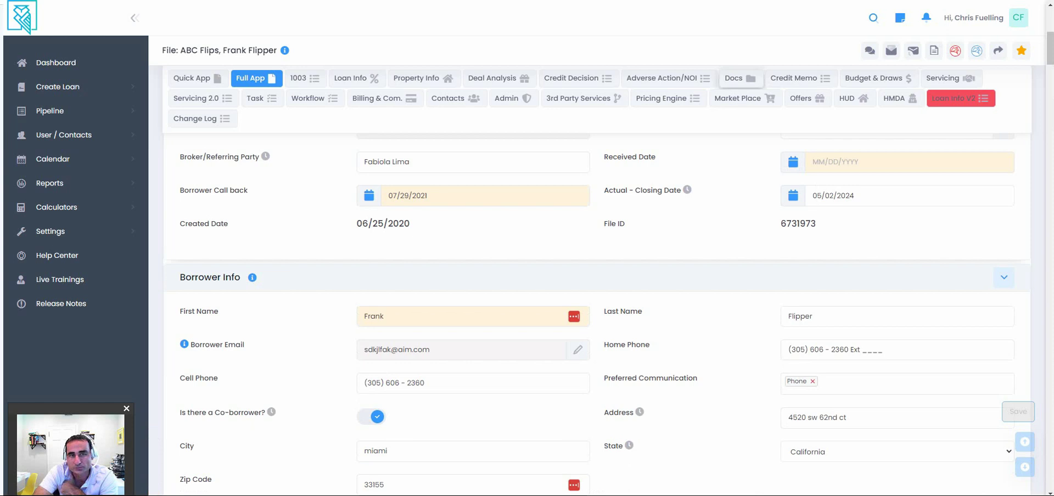
Return to the Docs tab and expand the Borrower auto-generated documents folder.
{"action": "left_click", "coordinate": [740, 78]}
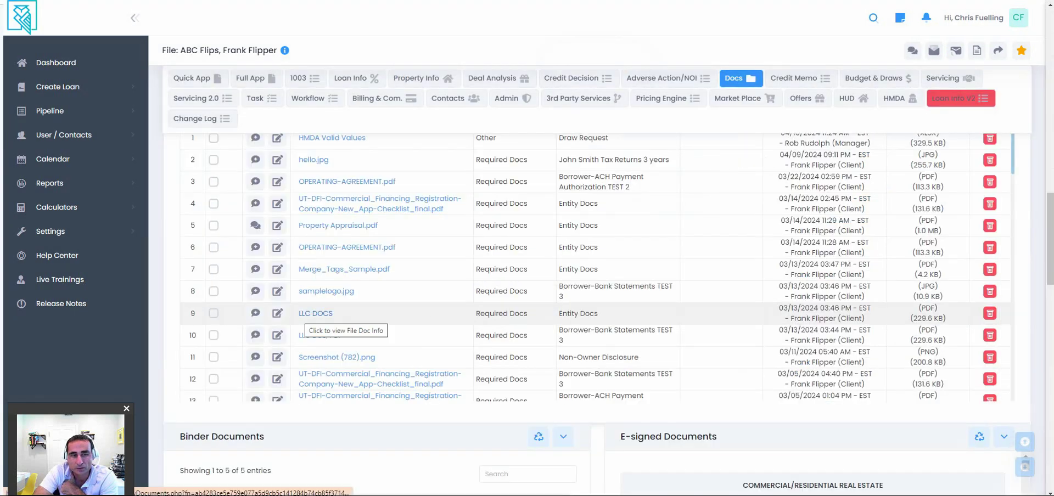
{"action": "scroll", "coordinate": [384, 365], "scroll_direction": "up", "scroll_amount": 3}
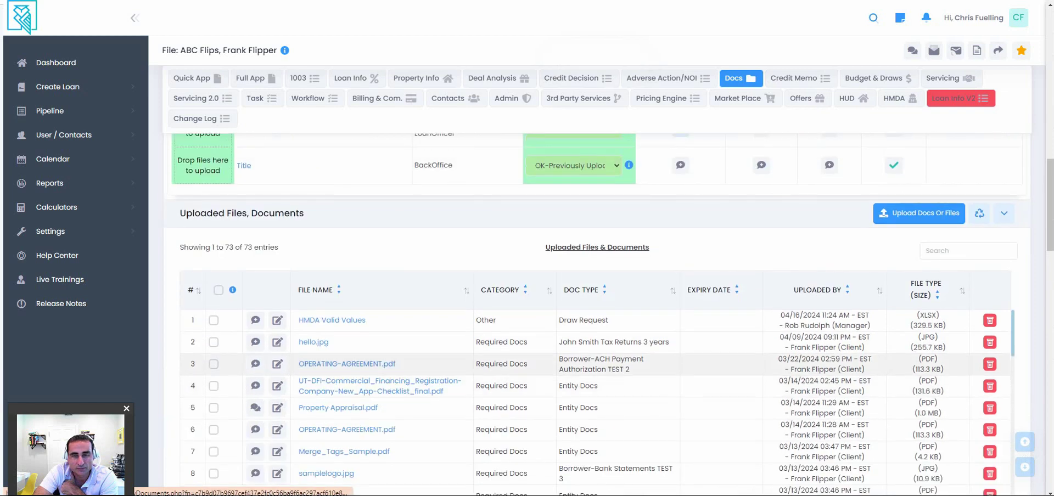
{"action": "scroll", "coordinate": [598, 346], "scroll_direction": "down", "scroll_amount": 10}
{"action": "scroll", "coordinate": [598, 346], "scroll_direction": "down", "scroll_amount": 2}
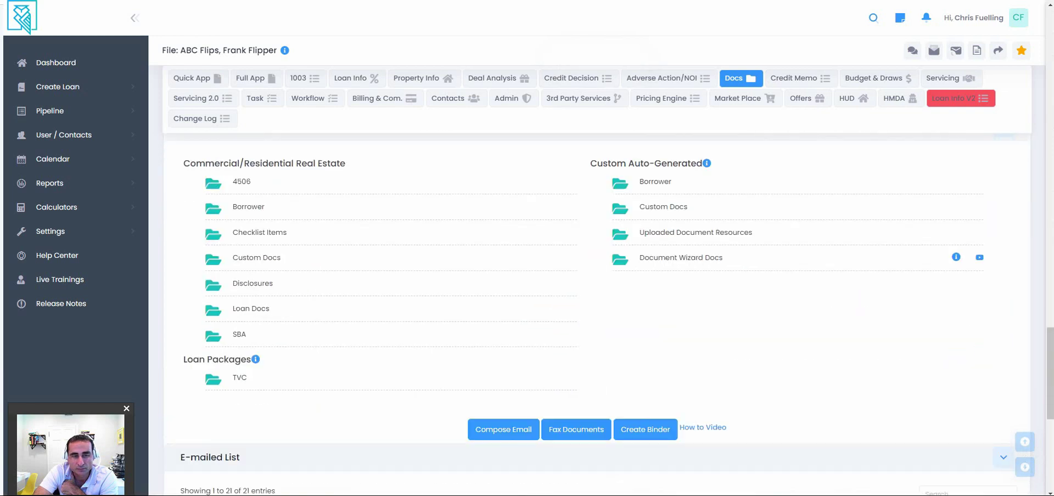
{"action": "left_click", "coordinate": [248, 206]}
Browse the auto-generated folders and expand the Loan Docs folder.
{"action": "scroll", "coordinate": [346, 392], "scroll_direction": "down", "scroll_amount": 3}
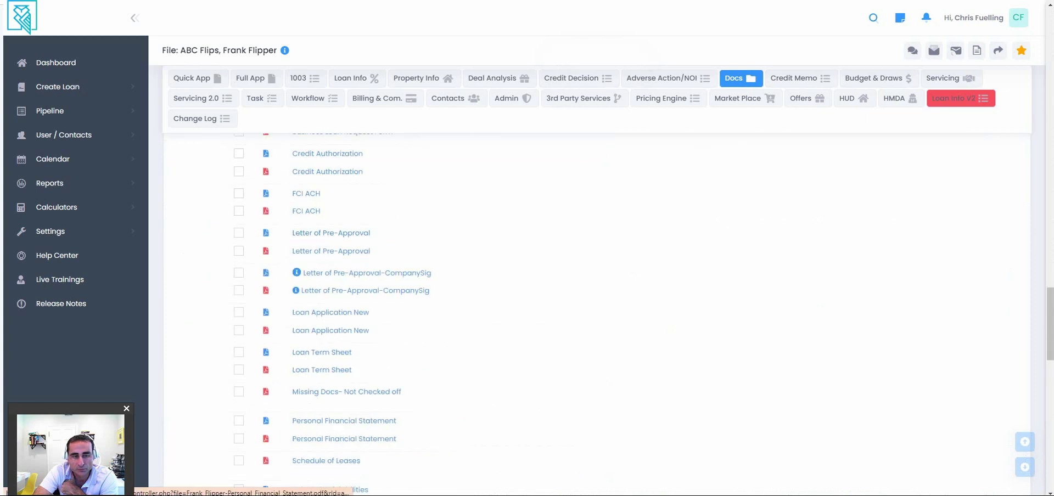
{"action": "scroll", "coordinate": [346, 392], "scroll_direction": "up", "scroll_amount": 3}
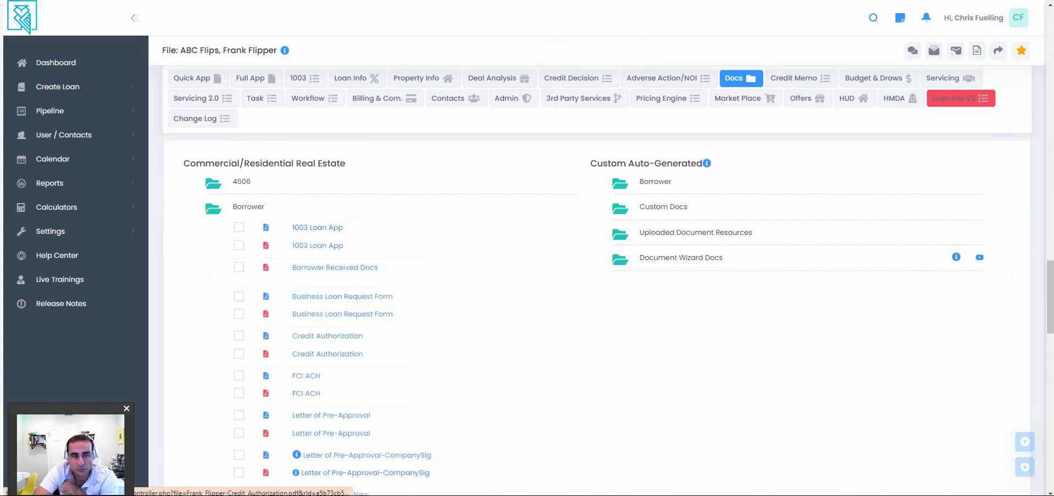
{"action": "scroll", "coordinate": [329, 329], "scroll_direction": "down", "scroll_amount": 8}
{"action": "scroll", "coordinate": [329, 329], "scroll_direction": "up", "scroll_amount": 4}
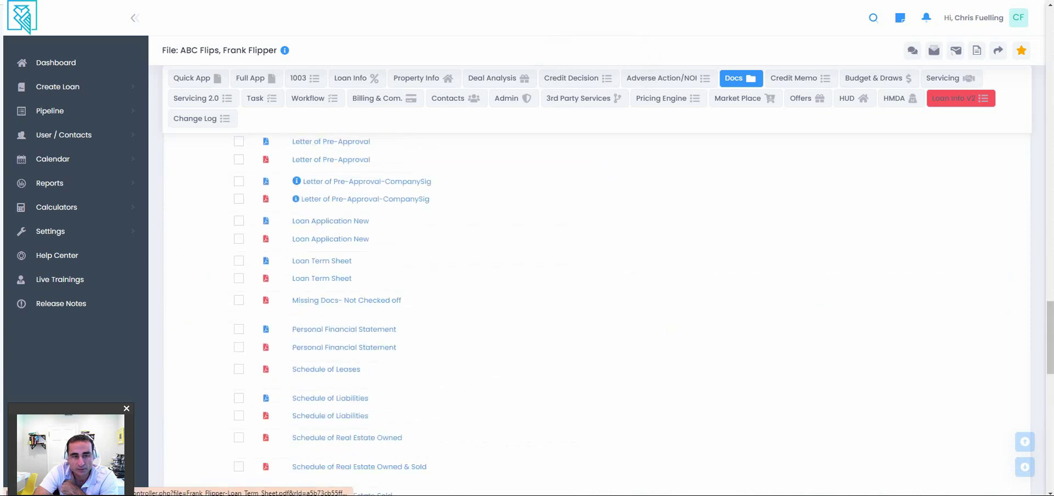
{"action": "scroll", "coordinate": [549, 314], "scroll_direction": "up", "scroll_amount": 6}
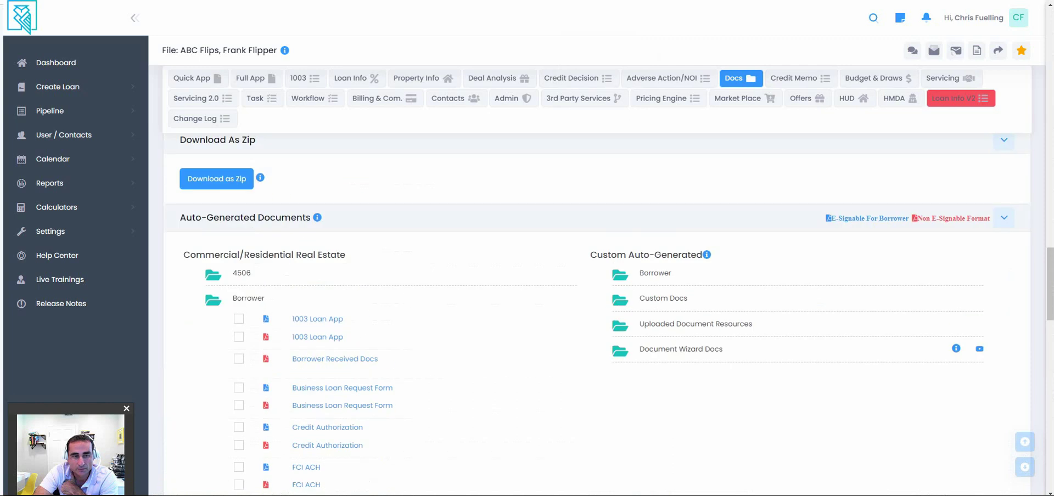
{"action": "scroll", "coordinate": [550, 313], "scroll_direction": "down", "scroll_amount": 2}
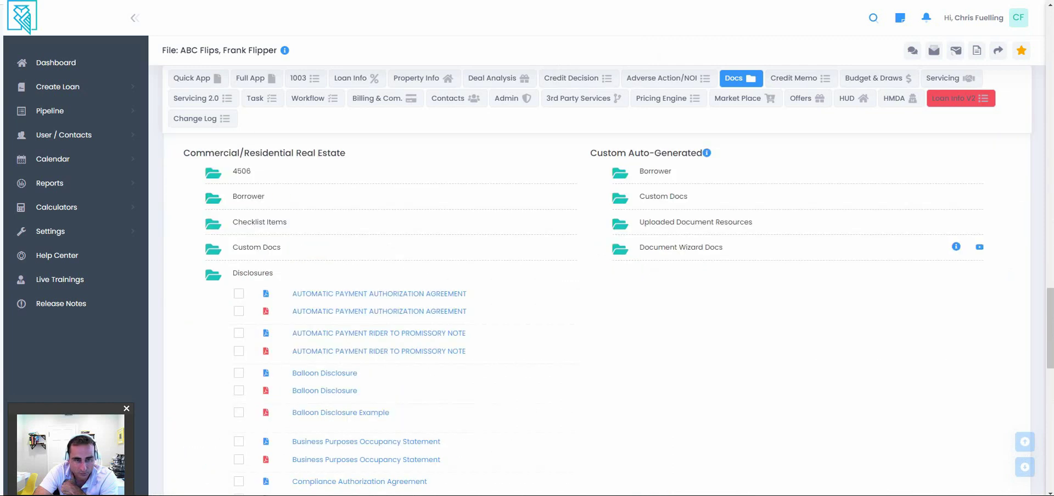
{"action": "scroll", "coordinate": [341, 242], "scroll_direction": "down", "scroll_amount": 3}
{"action": "scroll", "coordinate": [385, 307], "scroll_direction": "down", "scroll_amount": 3}
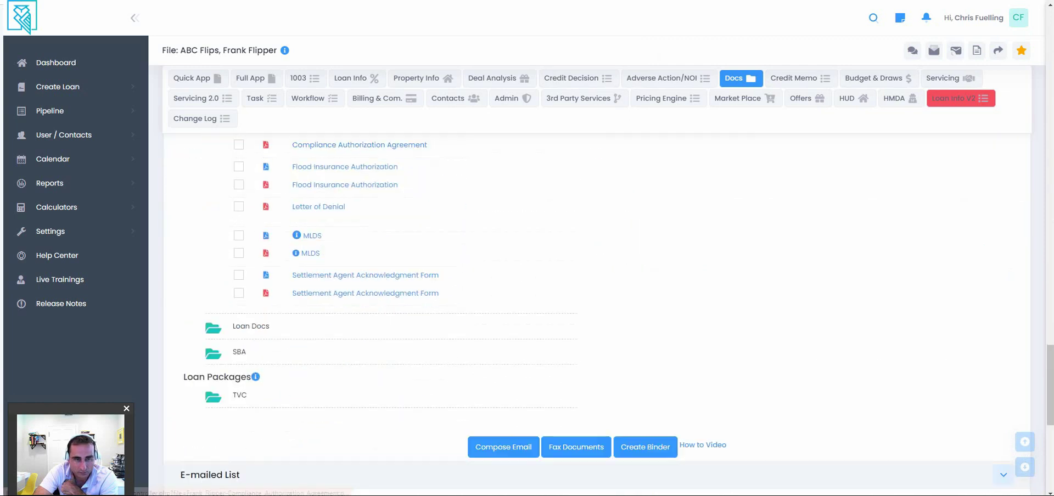
{"action": "left_click", "coordinate": [241, 327]}
{"action": "scroll", "coordinate": [384, 313], "scroll_direction": "down", "scroll_amount": 7}
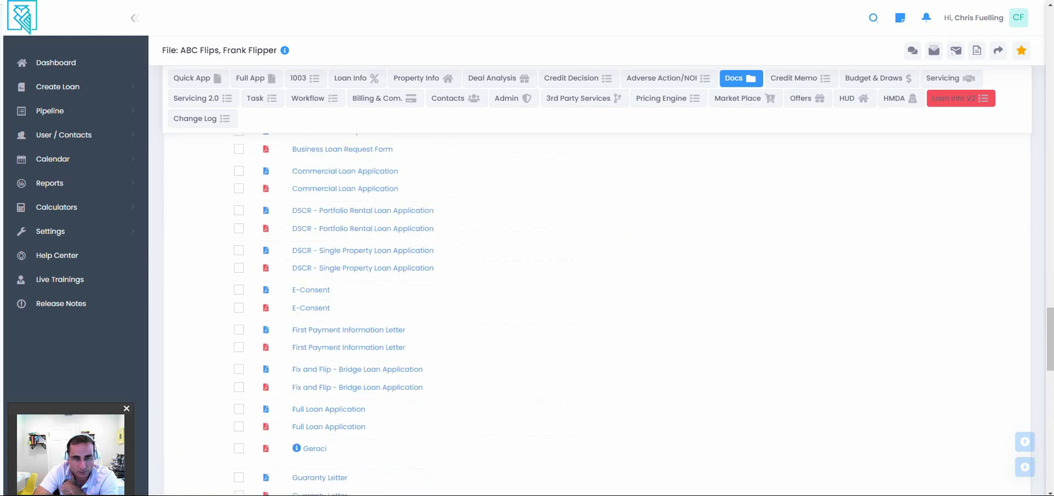
{"action": "scroll", "coordinate": [356, 273], "scroll_direction": "down", "scroll_amount": 4}
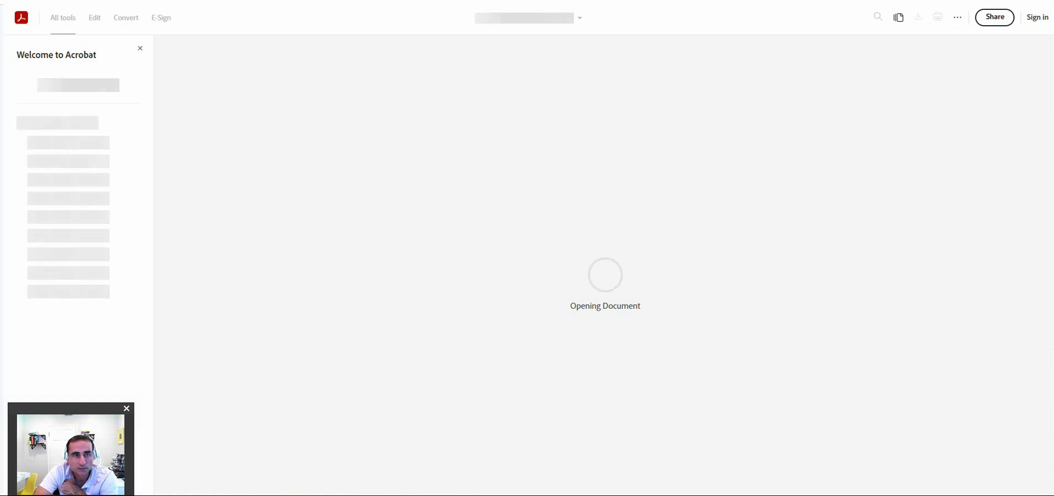
{"action": "scroll", "coordinate": [585, 263], "scroll_direction": "down", "scroll_amount": 2}
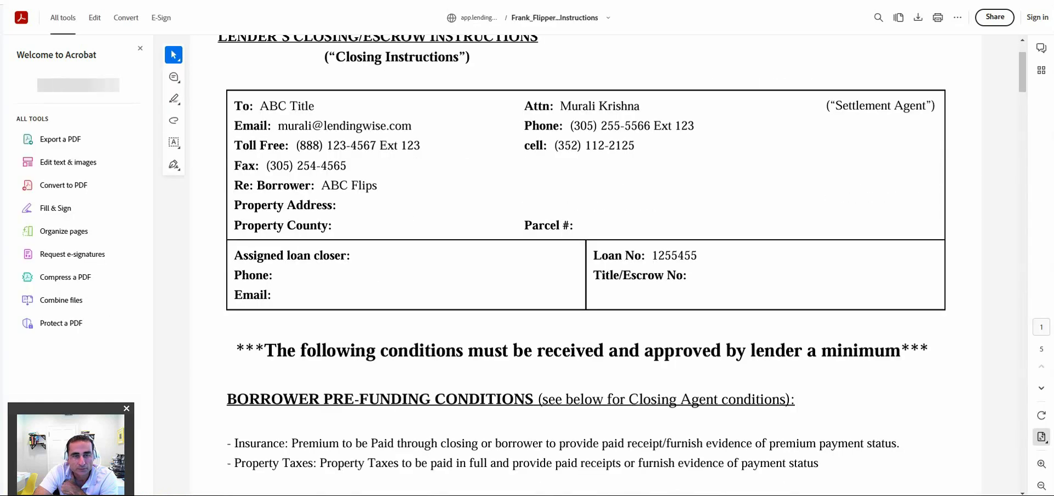
{"action": "scroll", "coordinate": [586, 263], "scroll_direction": "down", "scroll_amount": 8}
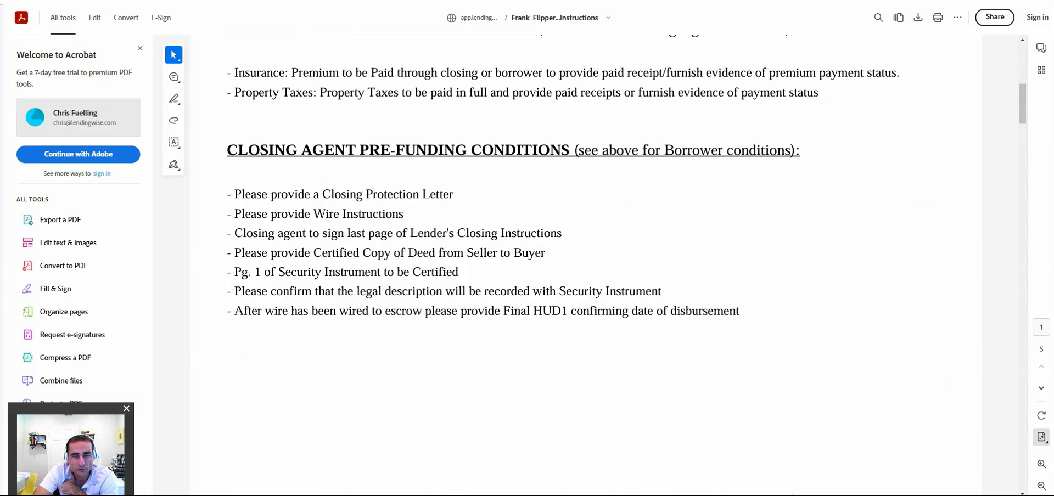
{"action": "scroll", "coordinate": [585, 263], "scroll_direction": "down", "scroll_amount": 5}
{"action": "scroll", "coordinate": [586, 264], "scroll_direction": "down", "scroll_amount": 8}
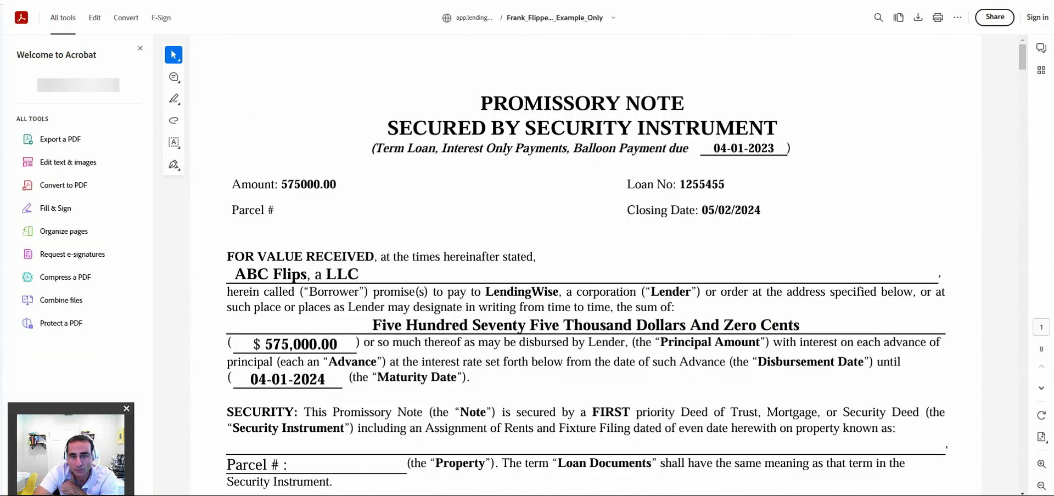
{"action": "scroll", "coordinate": [585, 263], "scroll_direction": "down", "scroll_amount": 2}
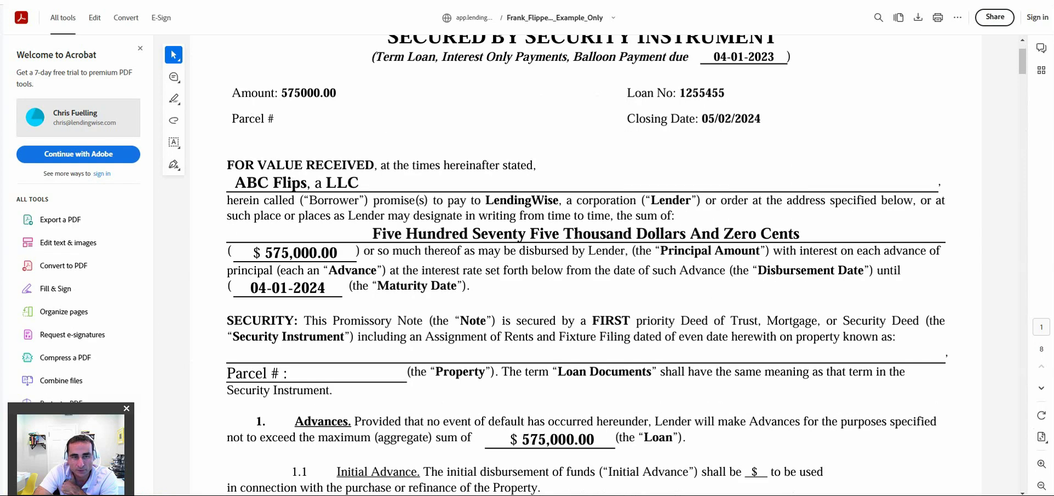
{"action": "scroll", "coordinate": [586, 264], "scroll_direction": "down", "scroll_amount": 8}
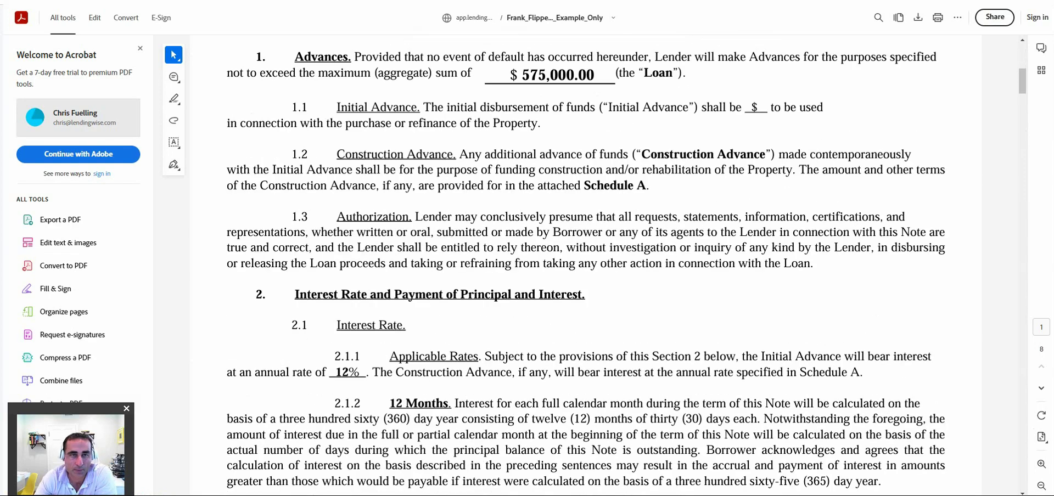
{"action": "key", "text": "ctrl+w"}
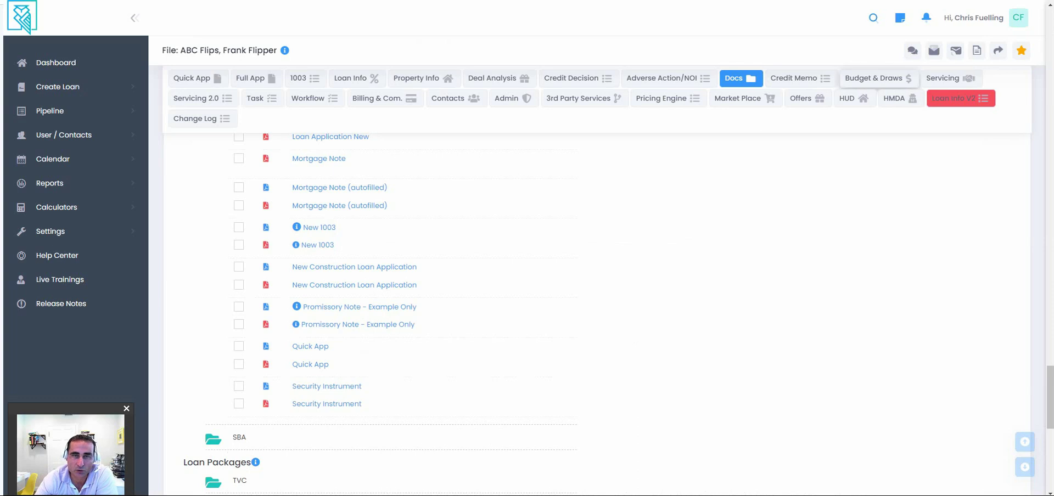
Open Budget & Draws and check Total Draws Funded 20,750.00 and Current Escrow Balance 54,250.00.
{"action": "left_click", "coordinate": [878, 78]}
{"action": "scroll", "coordinate": [599, 313], "scroll_direction": "down", "scroll_amount": 3}
{"action": "scroll", "coordinate": [598, 313], "scroll_direction": "down", "scroll_amount": 1}
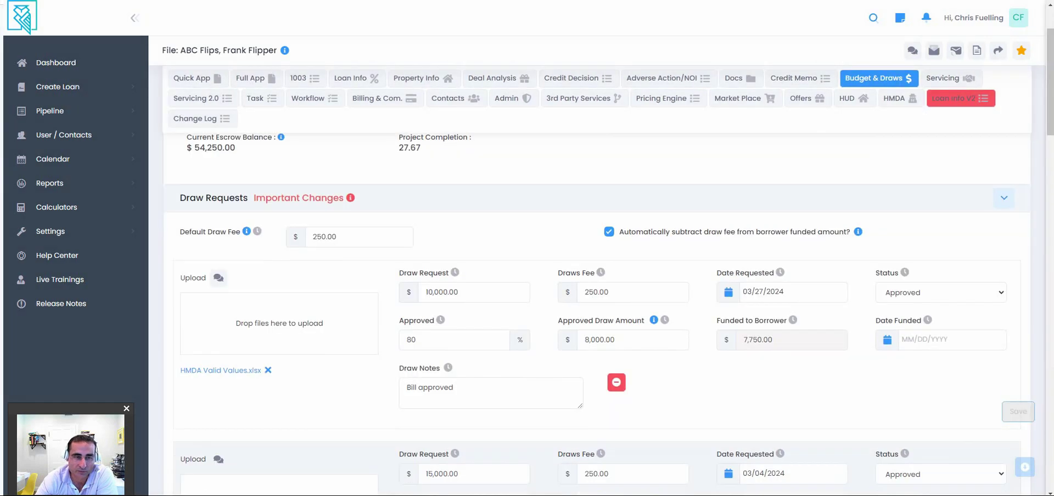
{"action": "scroll", "coordinate": [599, 313], "scroll_direction": "down", "scroll_amount": 3}
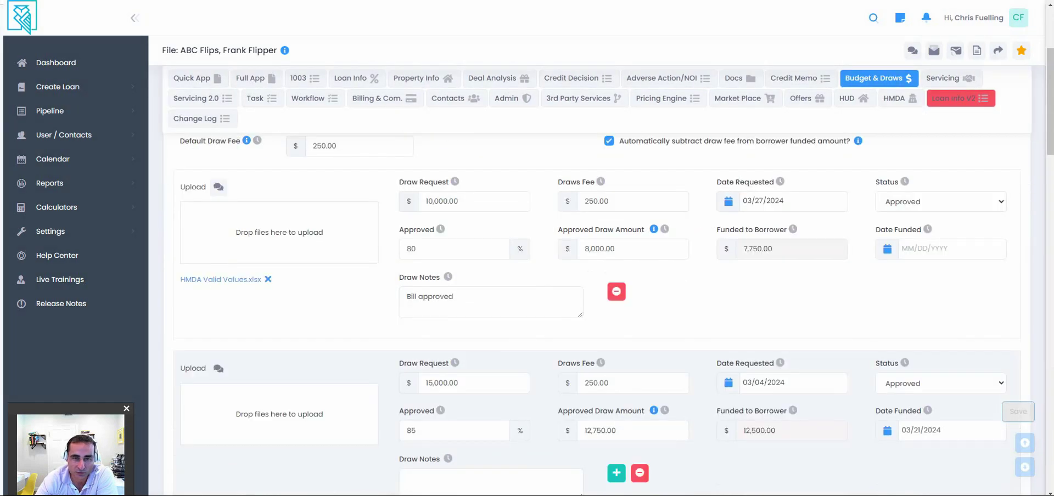
{"action": "scroll", "coordinate": [598, 313], "scroll_direction": "up", "scroll_amount": 8}
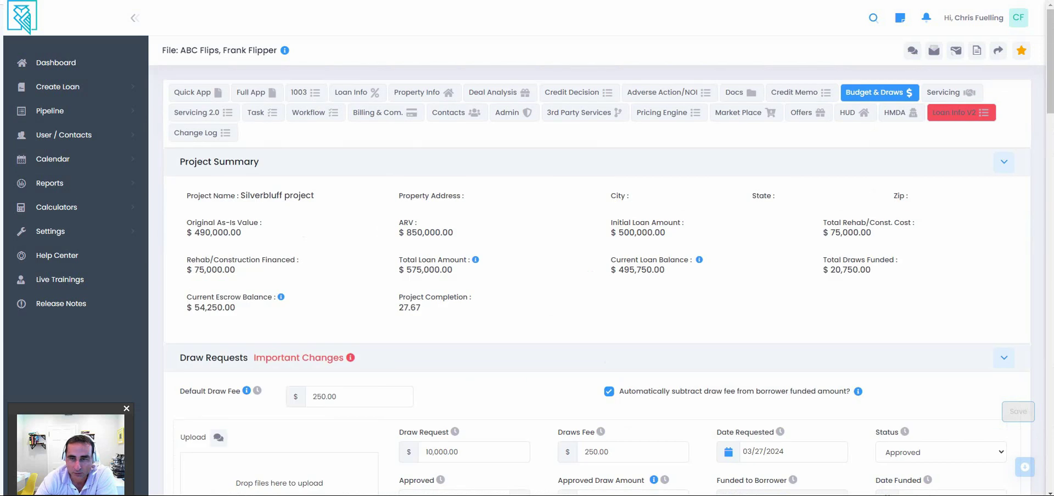
{"action": "double_click", "coordinate": [851, 269]}
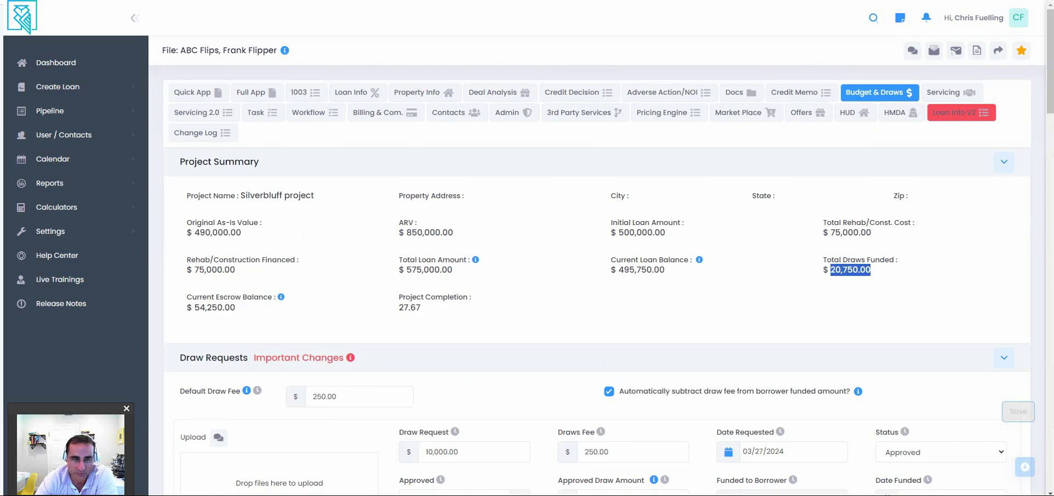
{"action": "double_click", "coordinate": [215, 307]}
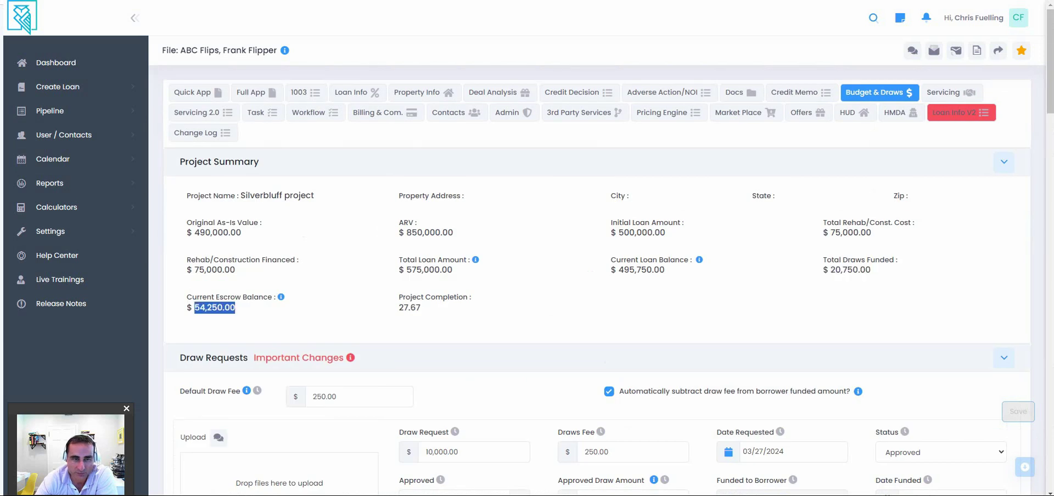
{"action": "scroll", "coordinate": [597, 318], "scroll_direction": "down", "scroll_amount": 5}
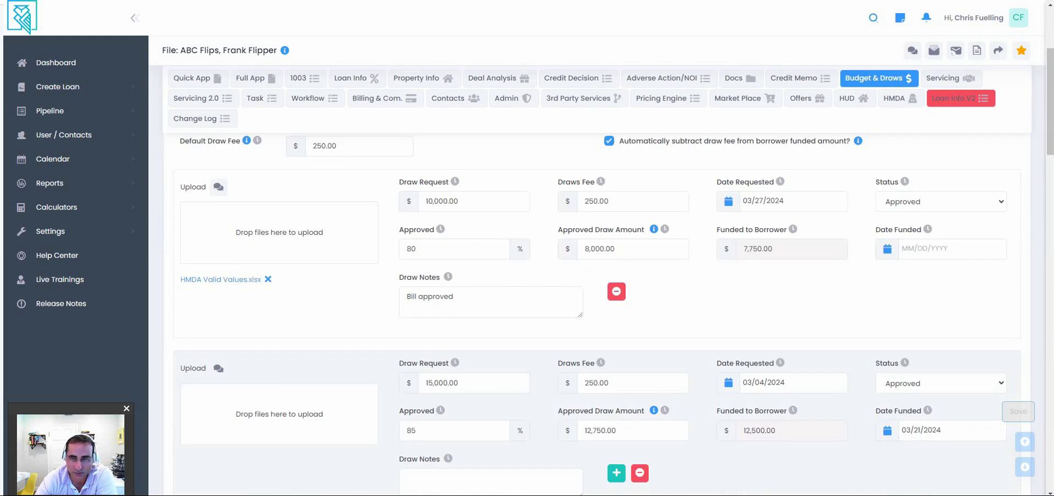
Review the draw requests, keeping the first draw Approved, then return to the Project Summary.
{"action": "left_click", "coordinate": [942, 202]}
{"action": "key", "text": "Escape"}
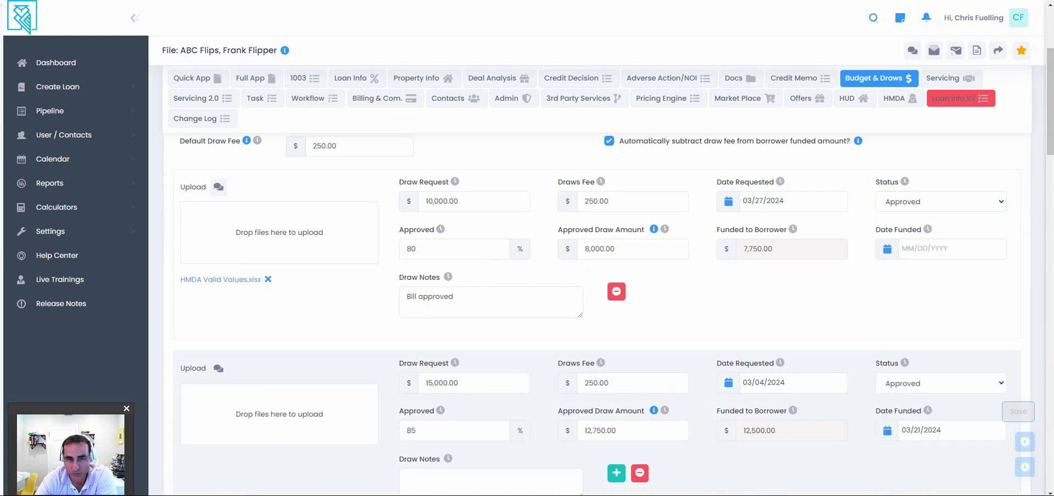
{"action": "key", "text": "Tab"}
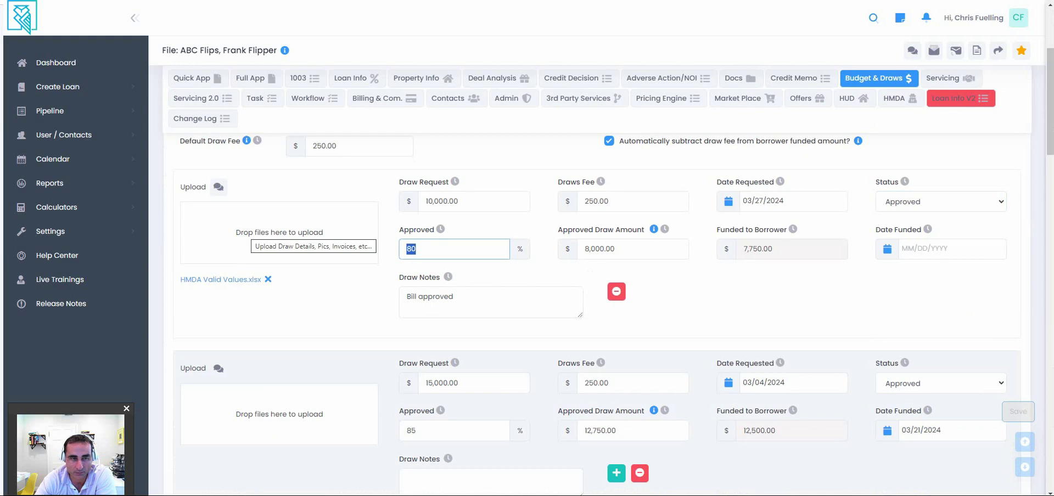
{"action": "scroll", "coordinate": [550, 330], "scroll_direction": "up", "scroll_amount": 5}
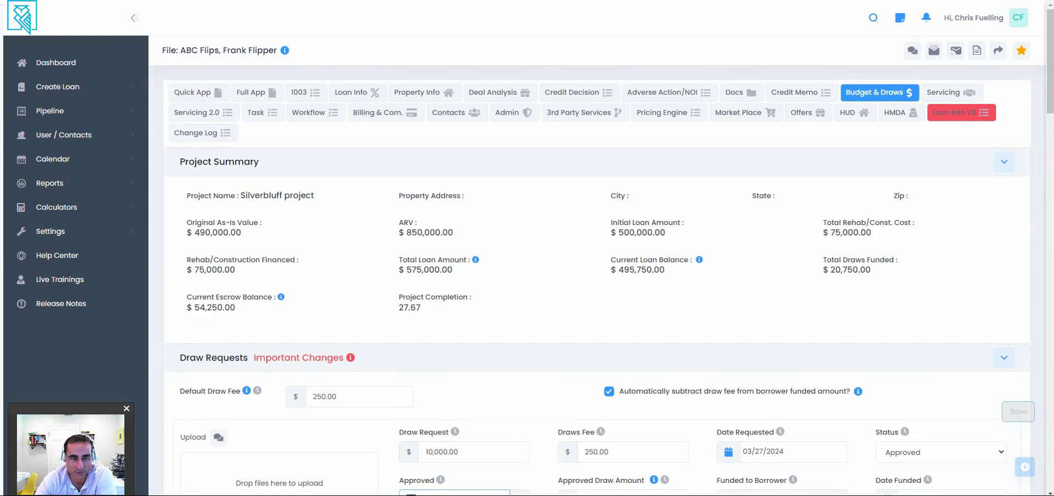
{"action": "scroll", "coordinate": [549, 275], "scroll_direction": "down", "scroll_amount": 3}
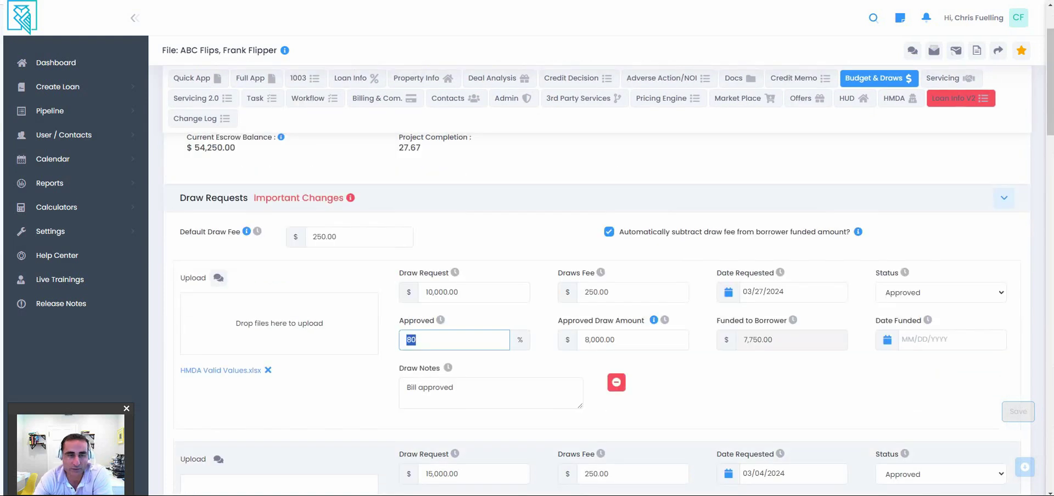
{"action": "scroll", "coordinate": [549, 330], "scroll_direction": "down", "scroll_amount": 2}
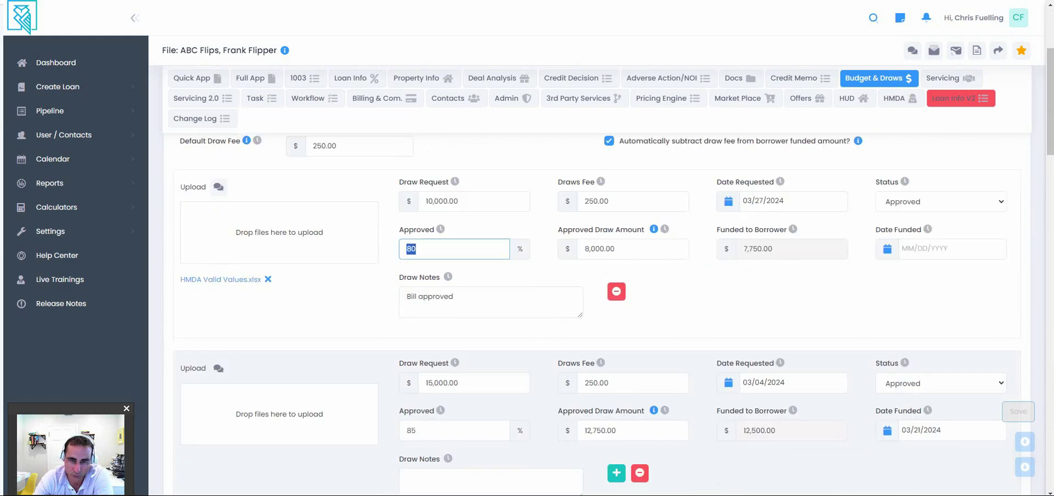
{"action": "scroll", "coordinate": [549, 275], "scroll_direction": "up", "scroll_amount": 2}
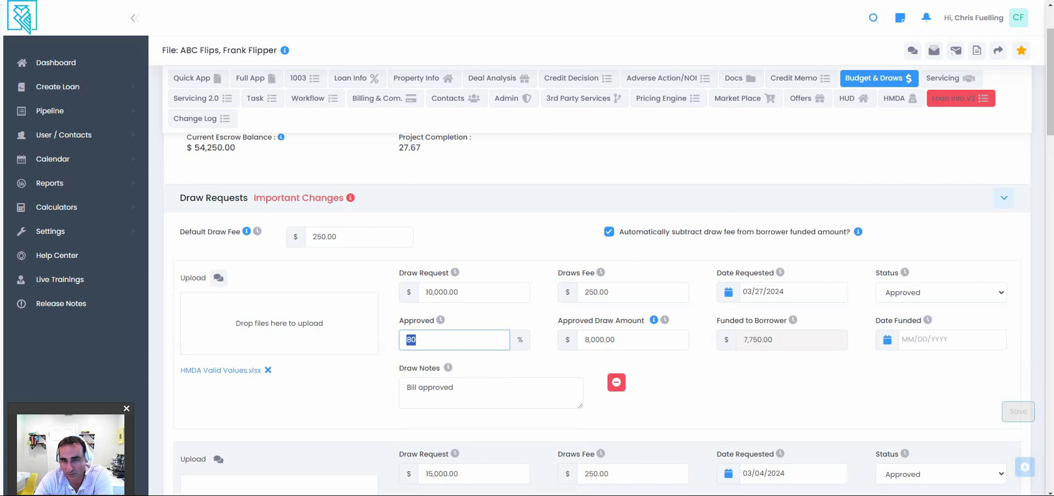
{"action": "scroll", "coordinate": [599, 313], "scroll_direction": "down", "scroll_amount": 15}
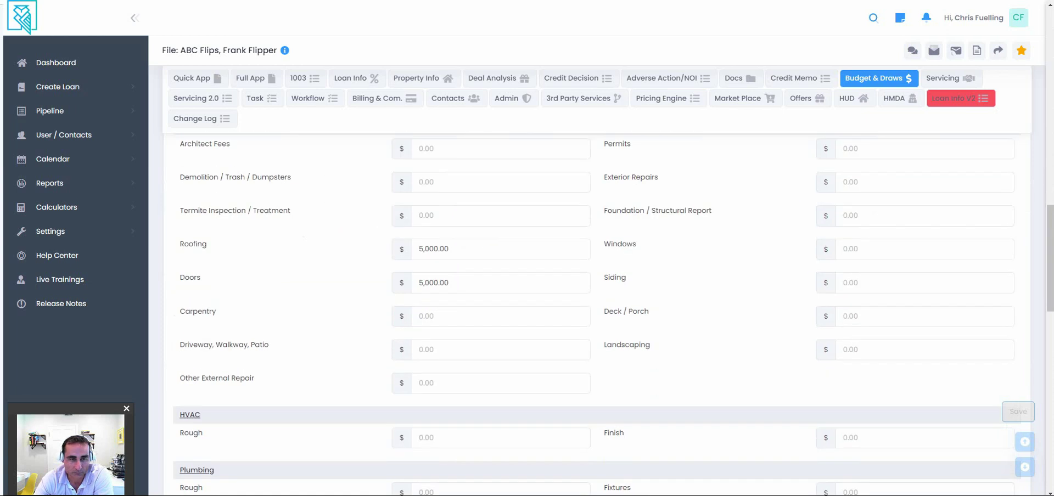
{"action": "scroll", "coordinate": [599, 313], "scroll_direction": "down", "scroll_amount": 3}
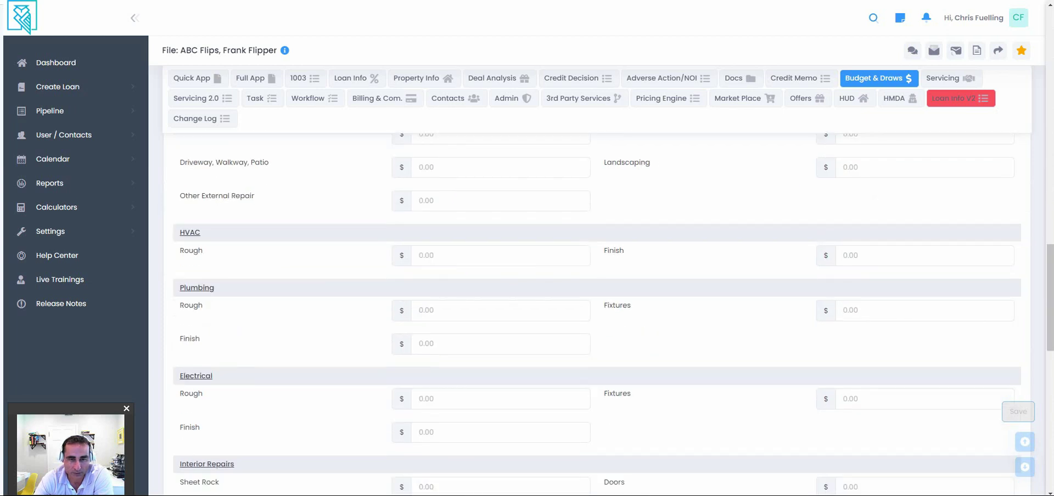
{"action": "scroll", "coordinate": [598, 313], "scroll_direction": "down", "scroll_amount": 5}
{"action": "key", "text": "Home"}
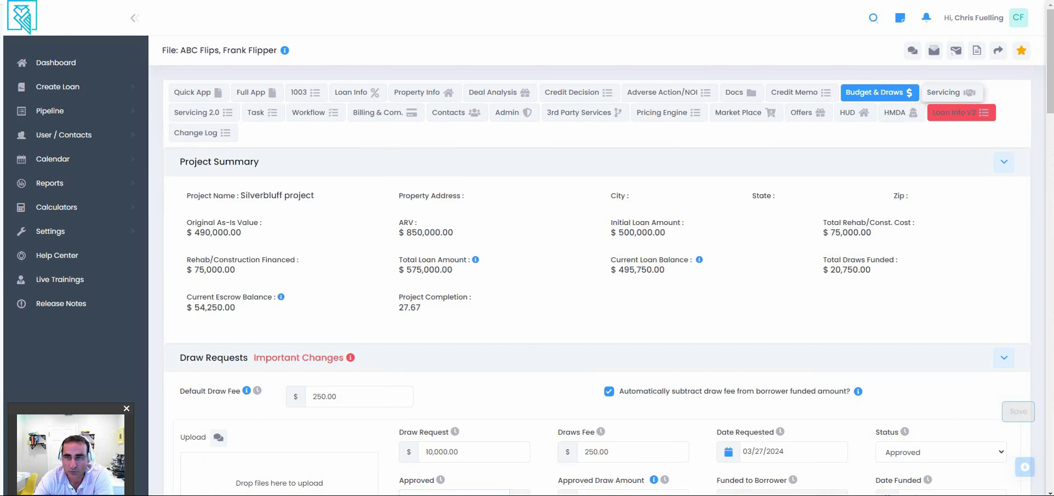
Open the Servicing tab and review its loan and lender sections.
{"action": "left_click", "coordinate": [950, 93]}
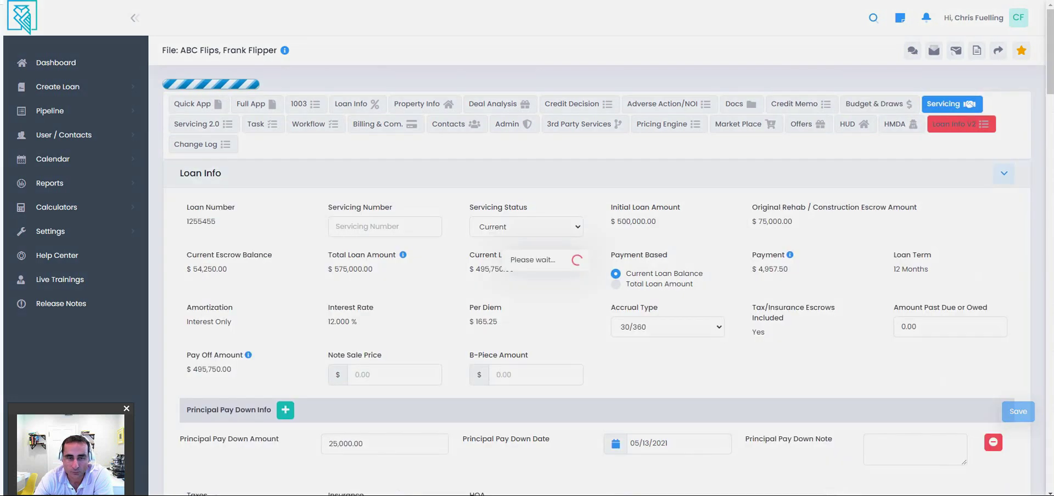
{"action": "scroll", "coordinate": [596, 307], "scroll_direction": "down", "scroll_amount": 8}
{"action": "scroll", "coordinate": [597, 307], "scroll_direction": "down", "scroll_amount": 2}
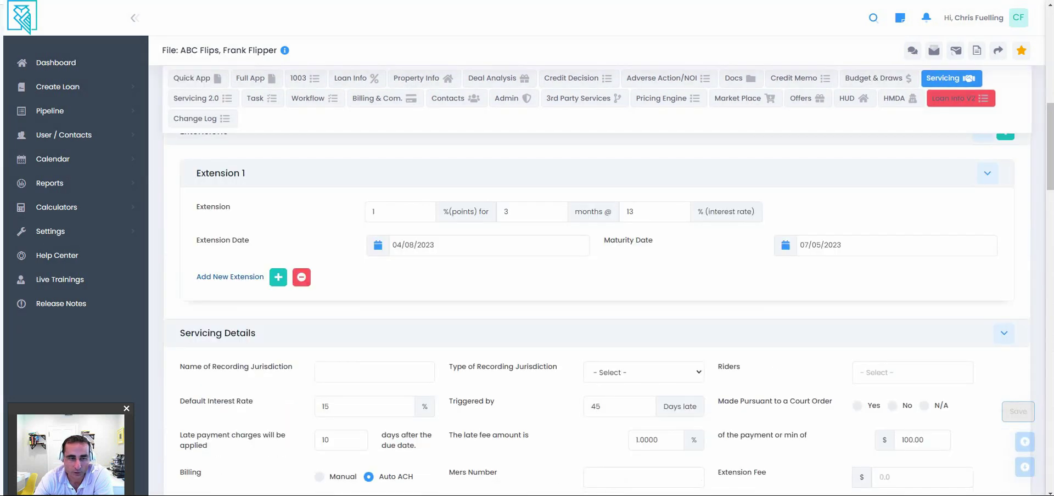
{"action": "scroll", "coordinate": [597, 308], "scroll_direction": "down", "scroll_amount": 10}
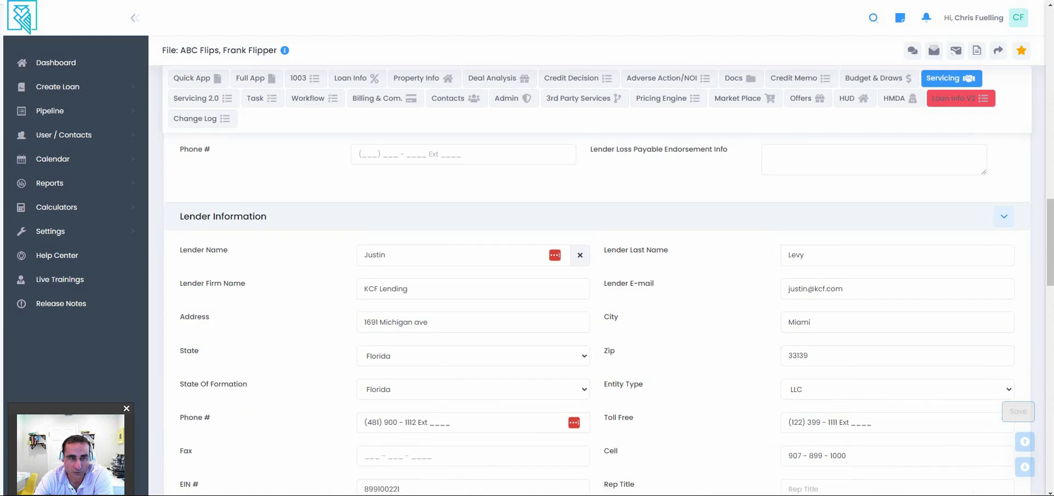
{"action": "scroll", "coordinate": [597, 307], "scroll_direction": "up", "scroll_amount": 10}
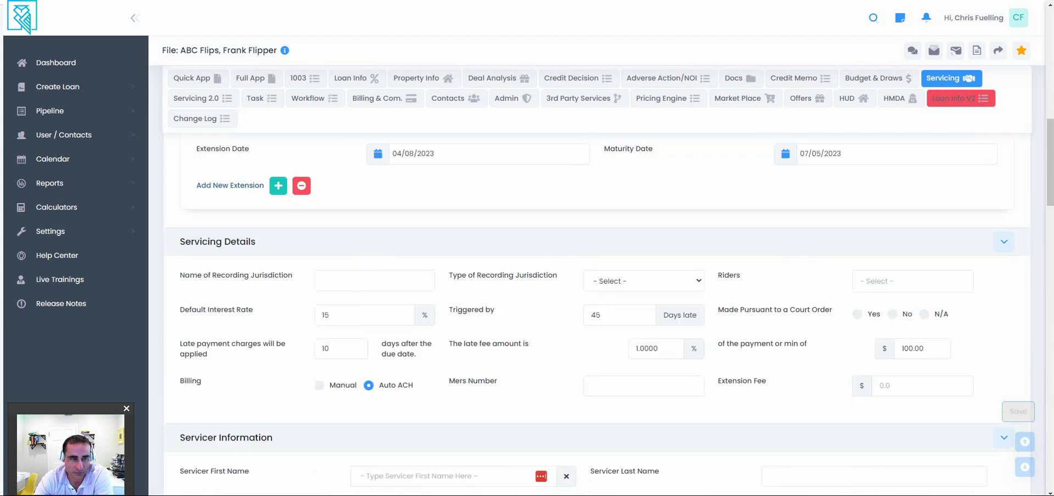
{"action": "scroll", "coordinate": [597, 307], "scroll_direction": "up", "scroll_amount": 3}
{"action": "scroll", "coordinate": [597, 308], "scroll_direction": "up", "scroll_amount": 3}
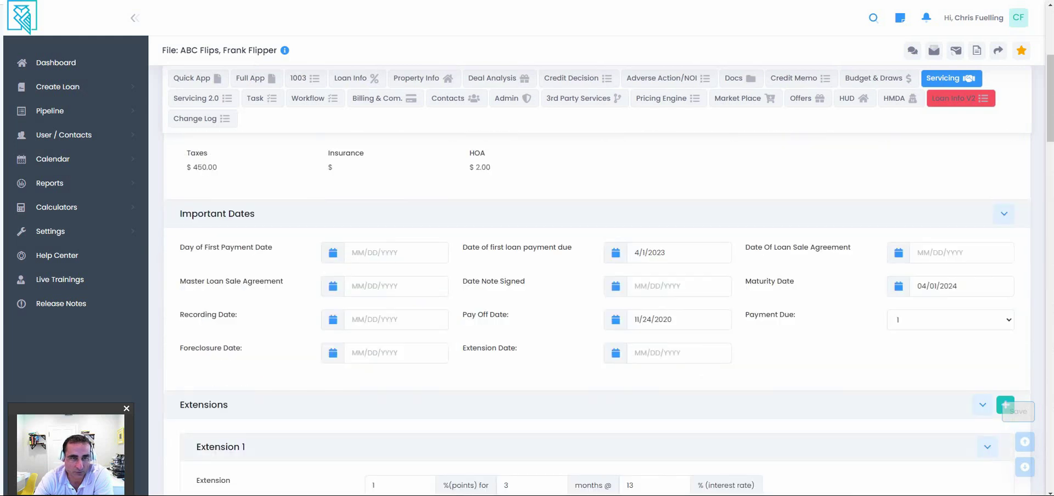
{"action": "scroll", "coordinate": [597, 308], "scroll_direction": "down", "scroll_amount": 10}
{"action": "scroll", "coordinate": [597, 307], "scroll_direction": "down", "scroll_amount": 14}
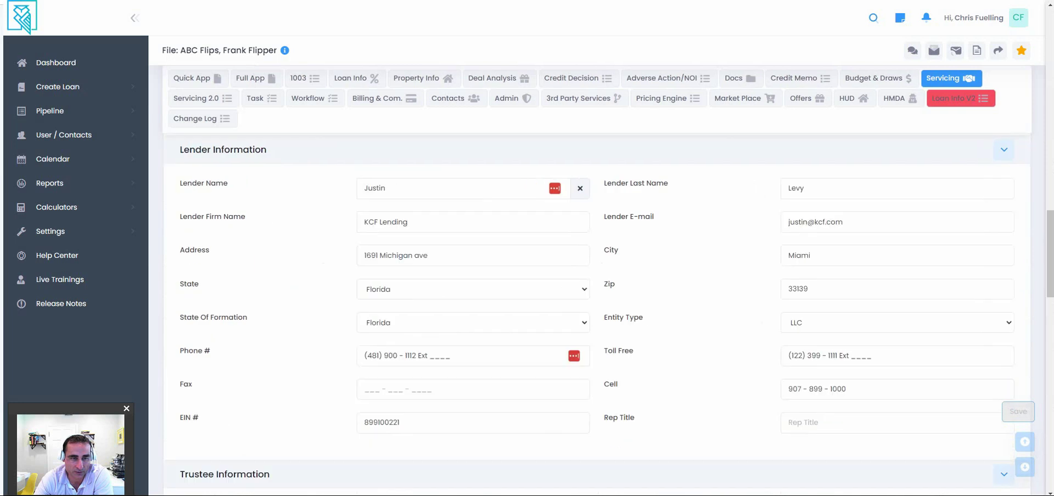
Scroll down to Investor Information, then switch to the Servicing 2.0 loan summary.
{"action": "scroll", "coordinate": [597, 307], "scroll_direction": "up", "scroll_amount": 1}
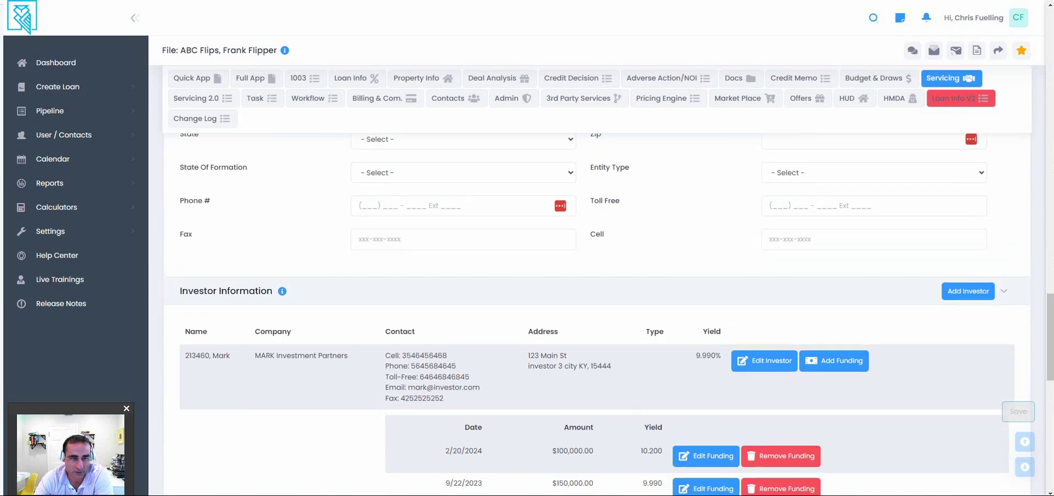
{"action": "scroll", "coordinate": [597, 307], "scroll_direction": "up", "scroll_amount": 4}
{"action": "scroll", "coordinate": [597, 307], "scroll_direction": "up", "scroll_amount": 5}
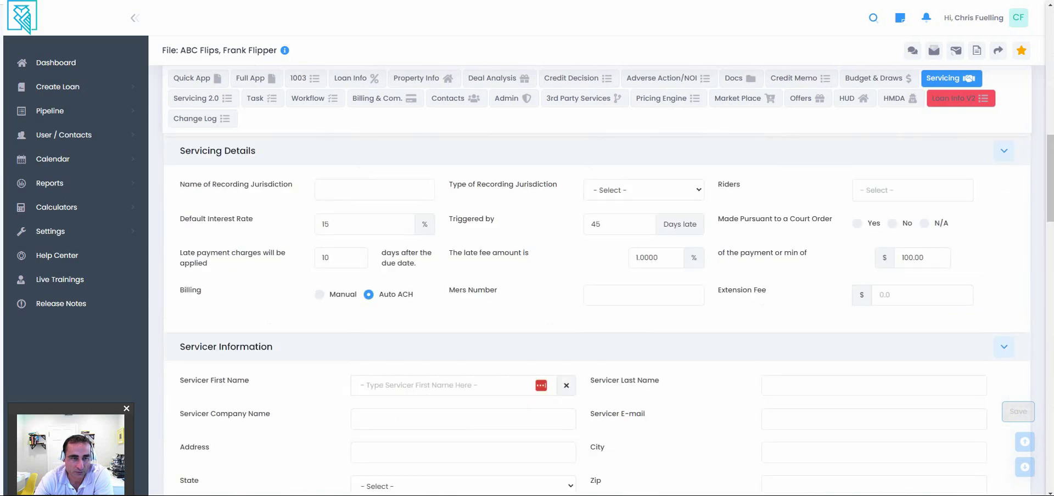
{"action": "scroll", "coordinate": [597, 308], "scroll_direction": "down", "scroll_amount": 1}
{"action": "scroll", "coordinate": [597, 308], "scroll_direction": "down", "scroll_amount": 5}
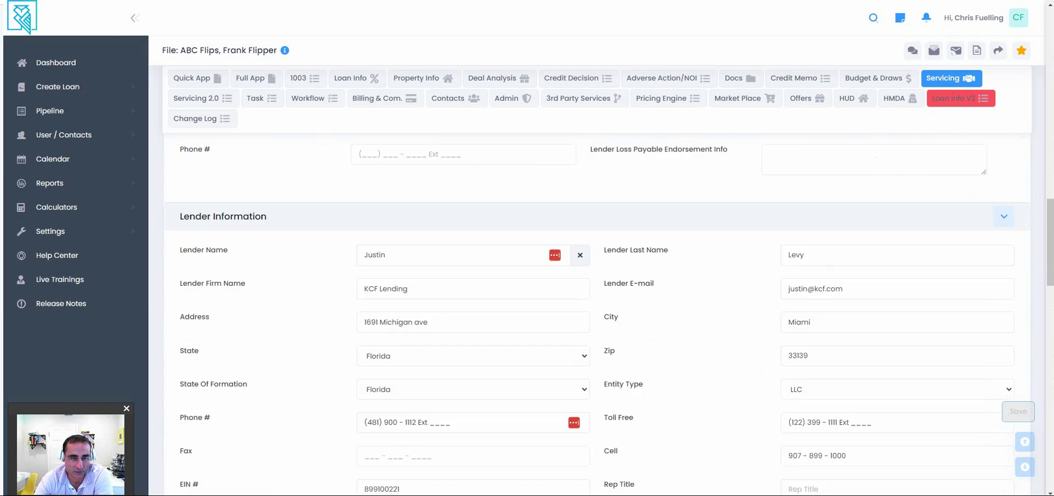
{"action": "scroll", "coordinate": [597, 308], "scroll_direction": "down", "scroll_amount": 8}
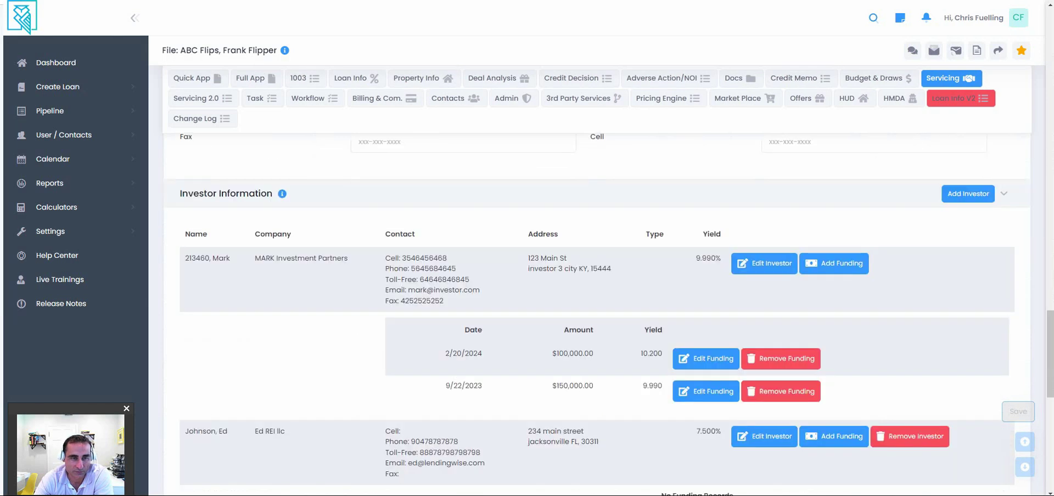
{"action": "scroll", "coordinate": [597, 308], "scroll_direction": "down", "scroll_amount": 3}
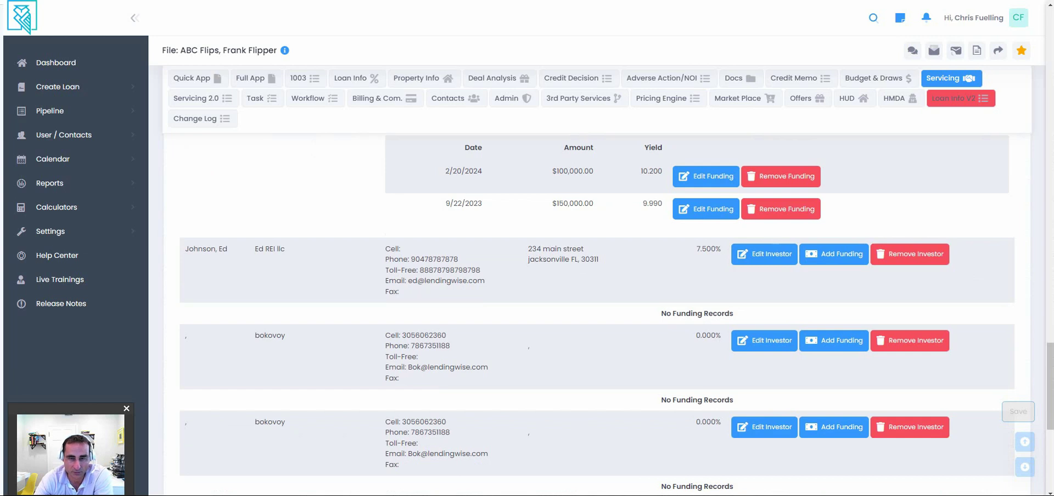
{"action": "scroll", "coordinate": [597, 308], "scroll_direction": "up", "scroll_amount": 3}
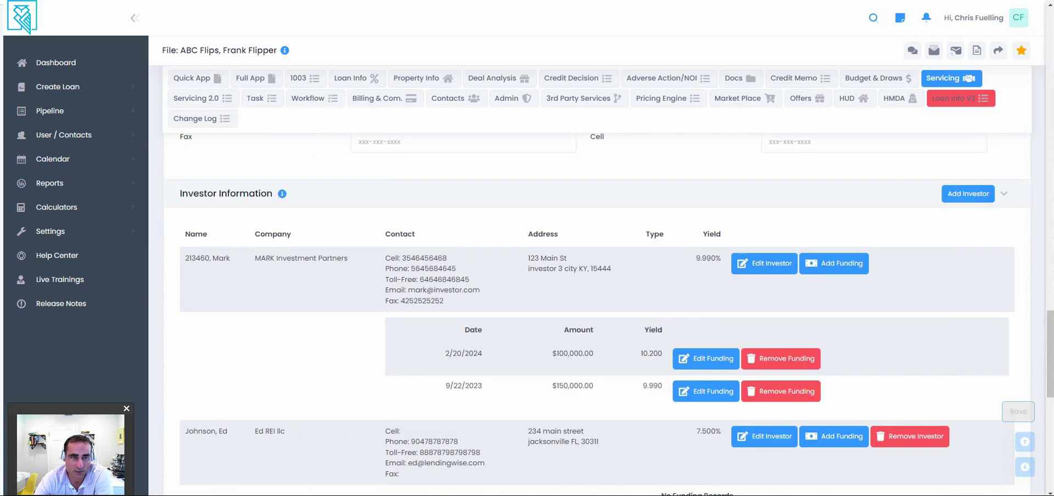
{"action": "left_click", "coordinate": [202, 98]}
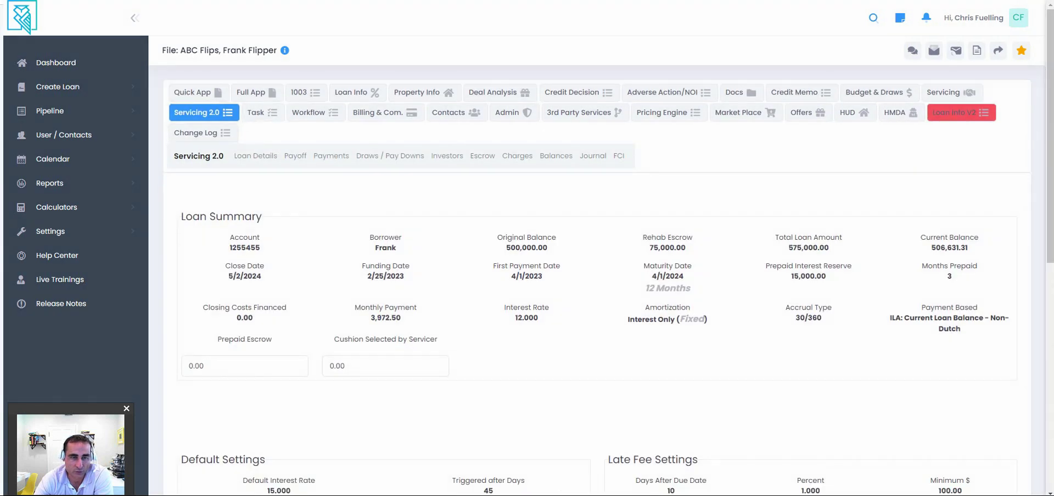
View the payoff and payments/statement sub-tabs, starting then cancelling a new payment.
{"action": "scroll", "coordinate": [597, 329], "scroll_direction": "down", "scroll_amount": 4}
{"action": "scroll", "coordinate": [597, 330], "scroll_direction": "down", "scroll_amount": 5}
{"action": "scroll", "coordinate": [597, 330], "scroll_direction": "up", "scroll_amount": 9}
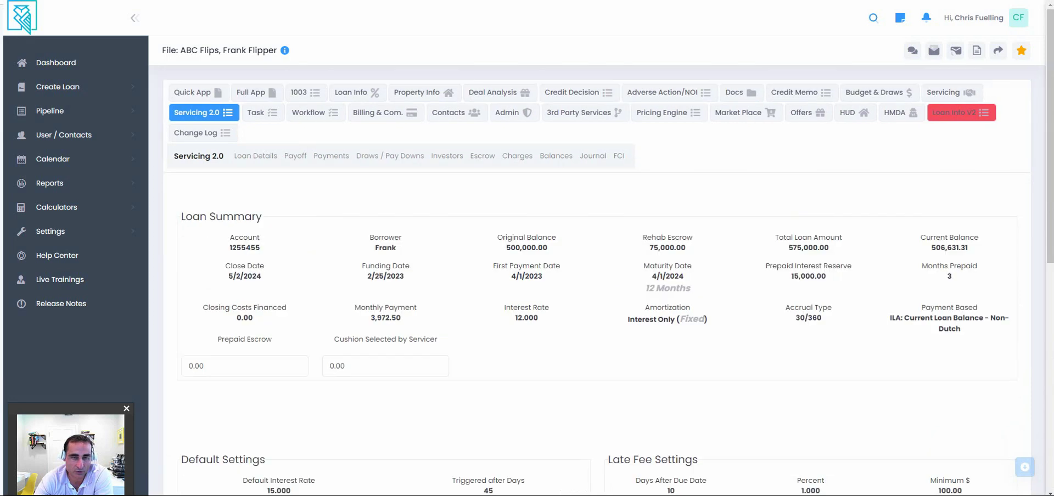
{"action": "left_click", "coordinate": [295, 156]}
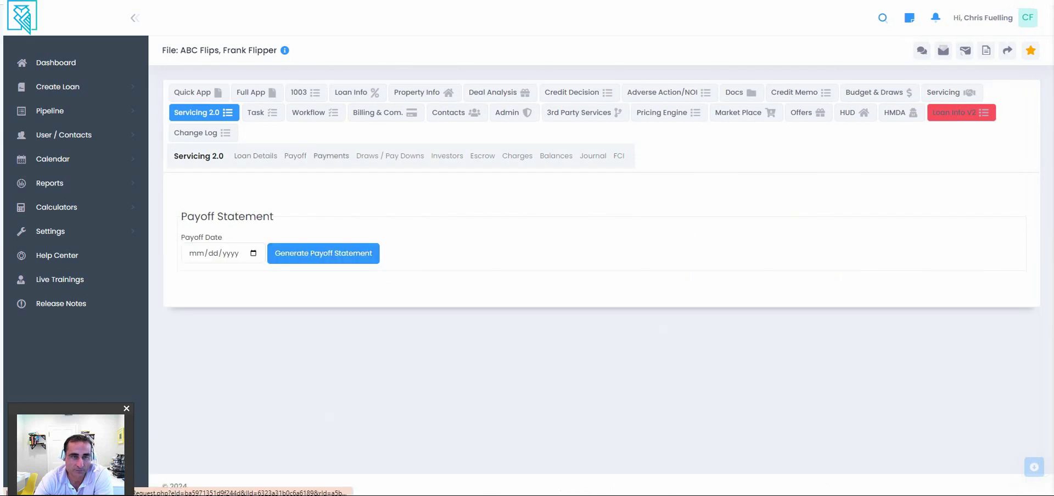
{"action": "left_click", "coordinate": [331, 156]}
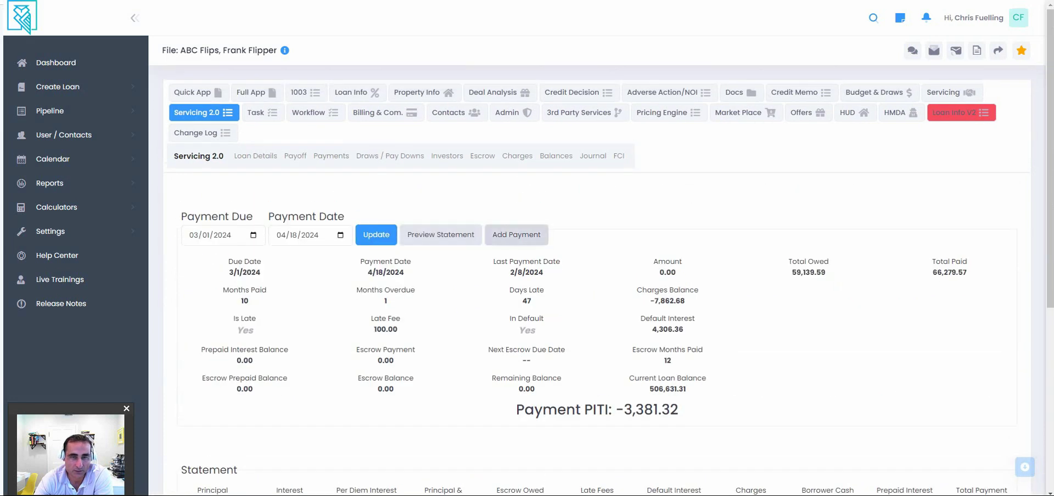
{"action": "left_click", "coordinate": [516, 235]}
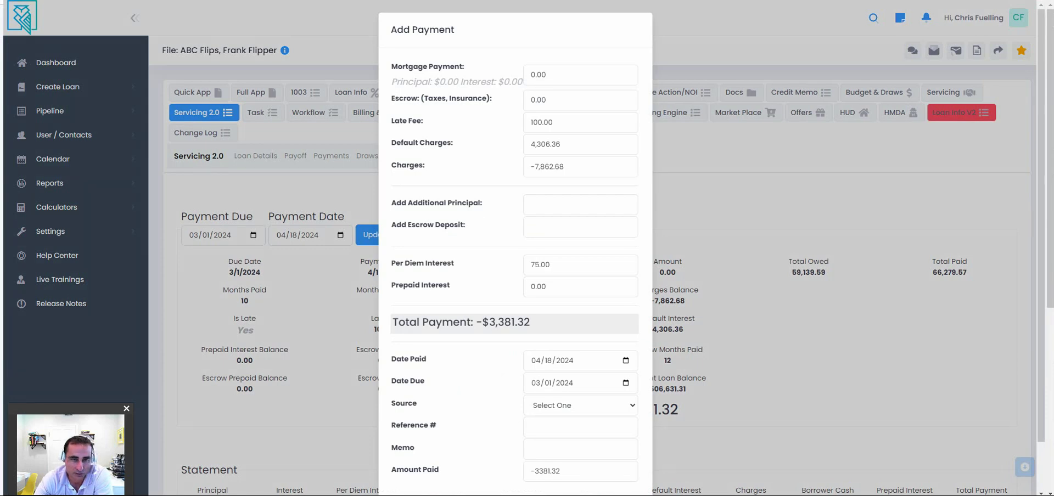
{"action": "key", "text": "Escape"}
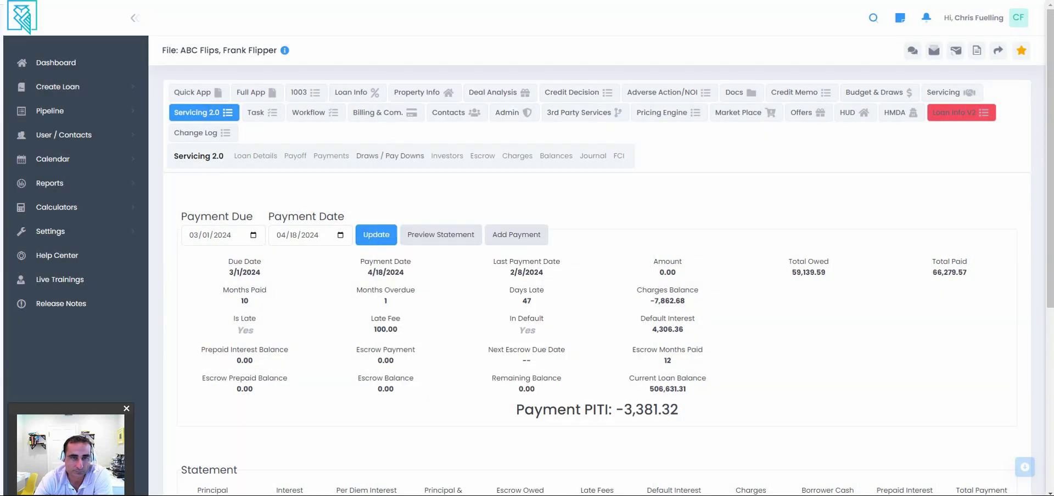
Look through the Draws/Pay Downs, Investors, Escrow and Charges sub-tabs.
{"action": "left_click", "coordinate": [389, 156]}
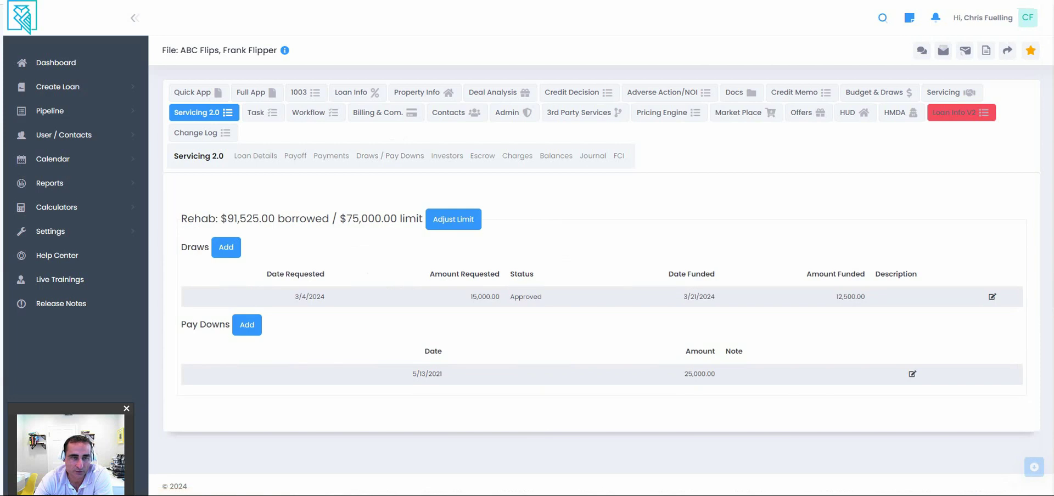
{"action": "left_click", "coordinate": [447, 156]}
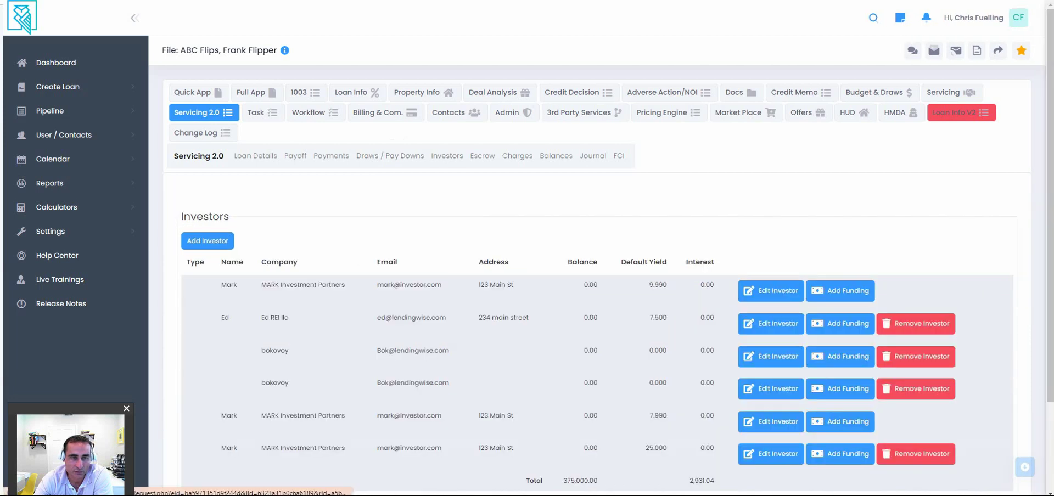
{"action": "scroll", "coordinate": [557, 251], "scroll_direction": "down", "scroll_amount": 1}
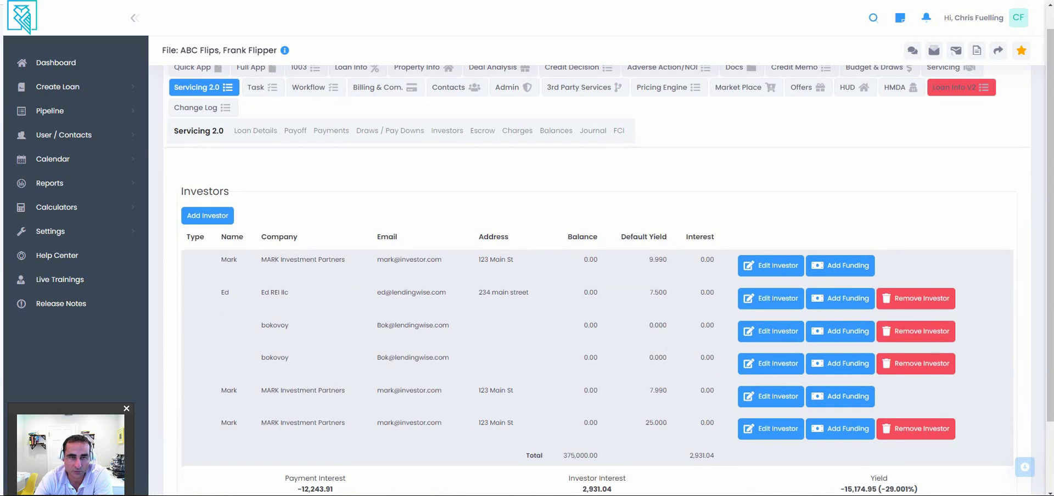
{"action": "left_click", "coordinate": [482, 131]}
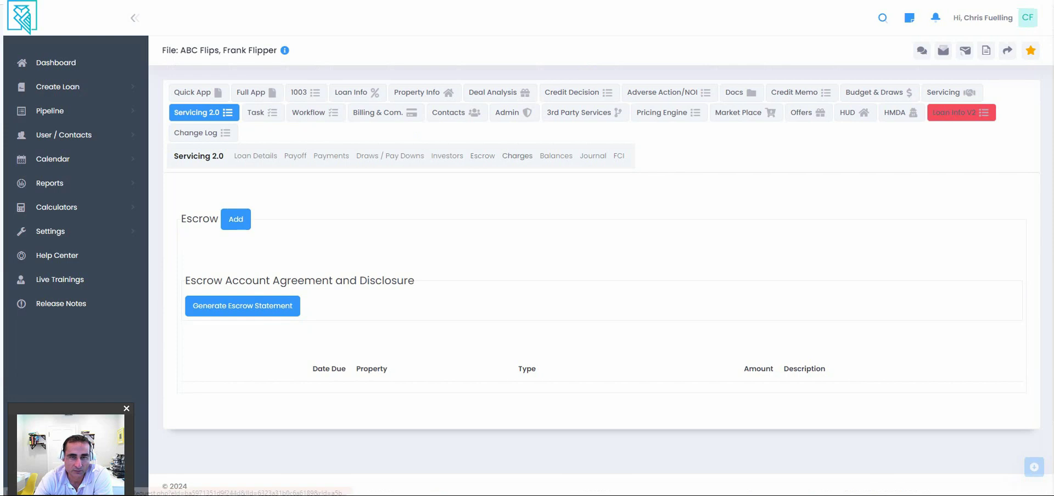
{"action": "left_click", "coordinate": [517, 156]}
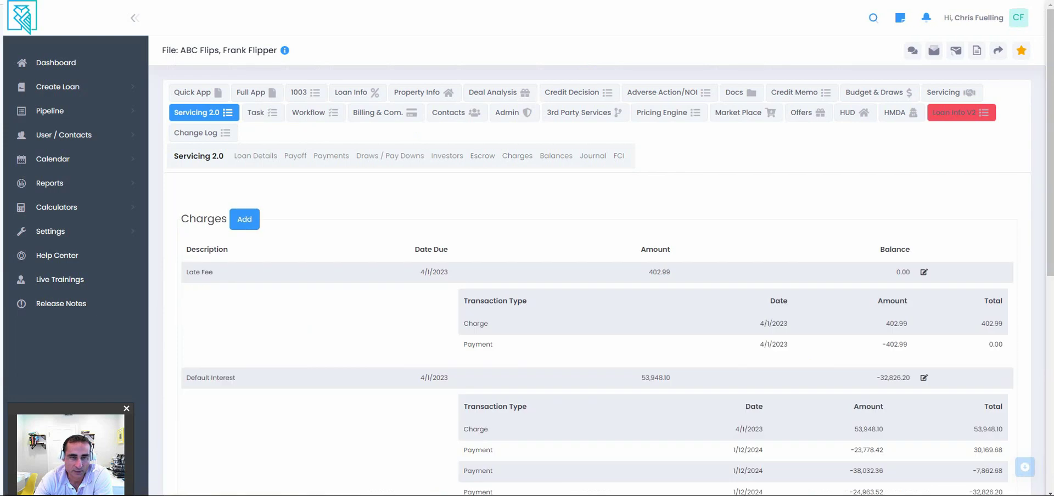
{"action": "scroll", "coordinate": [598, 329], "scroll_direction": "down", "scroll_amount": 3}
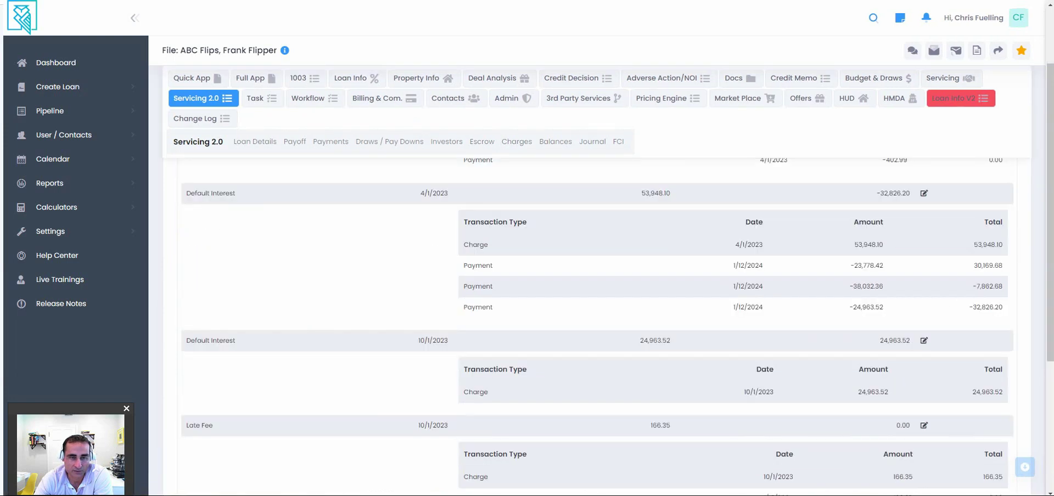
{"action": "scroll", "coordinate": [597, 330], "scroll_direction": "up", "scroll_amount": 3}
View Balances by bucket, then scroll through the Journal ledger of transactions.
{"action": "left_click", "coordinate": [556, 156]}
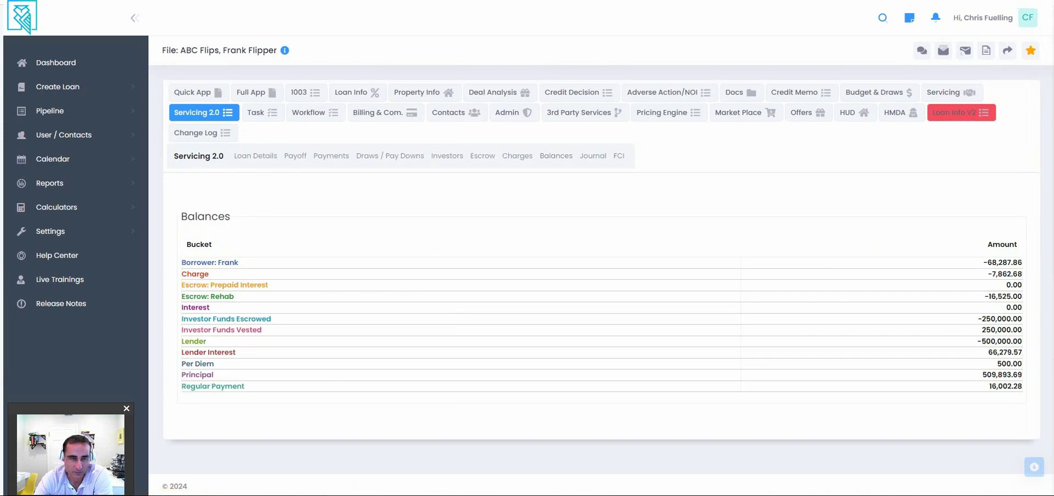
{"action": "left_click", "coordinate": [593, 156]}
{"action": "scroll", "coordinate": [598, 329], "scroll_direction": "down", "scroll_amount": 3}
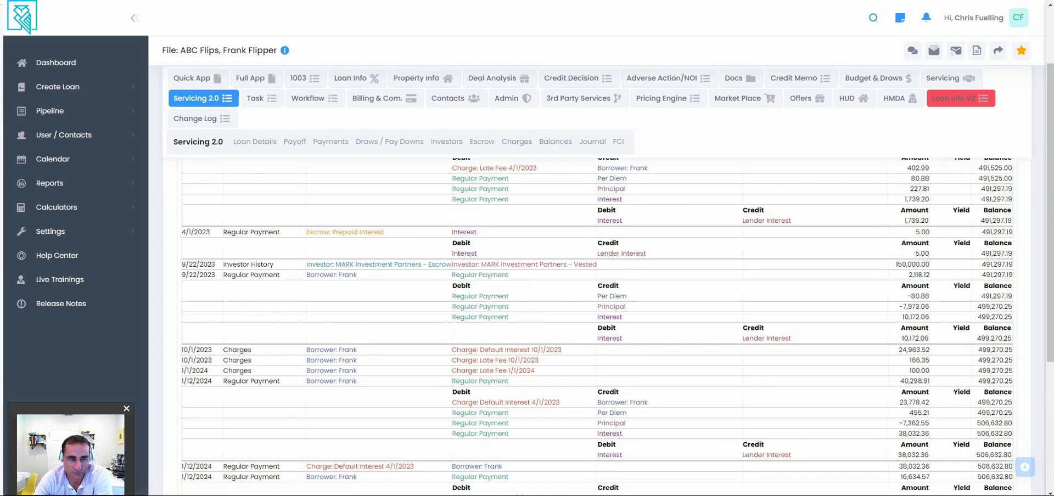
{"action": "scroll", "coordinate": [597, 329], "scroll_direction": "down", "scroll_amount": 2}
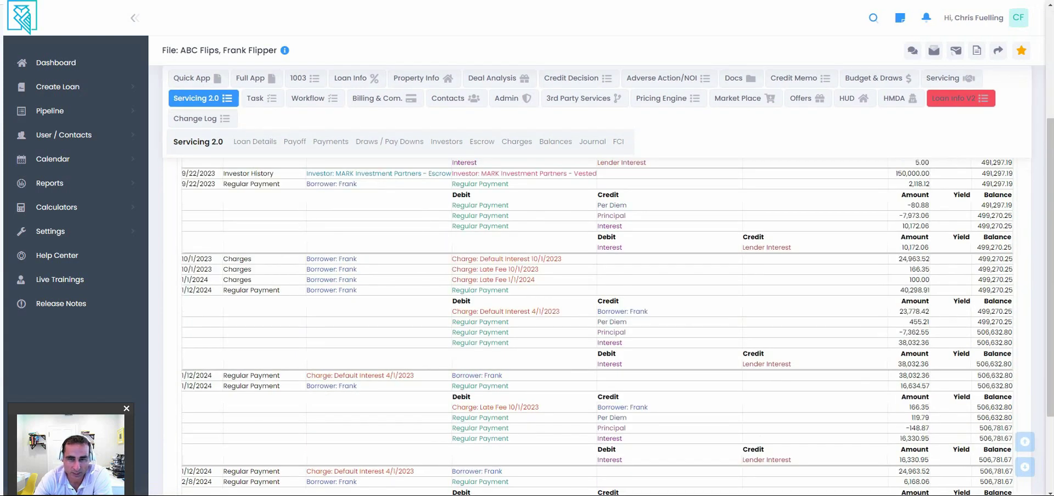
{"action": "scroll", "coordinate": [597, 330], "scroll_direction": "up", "scroll_amount": 6}
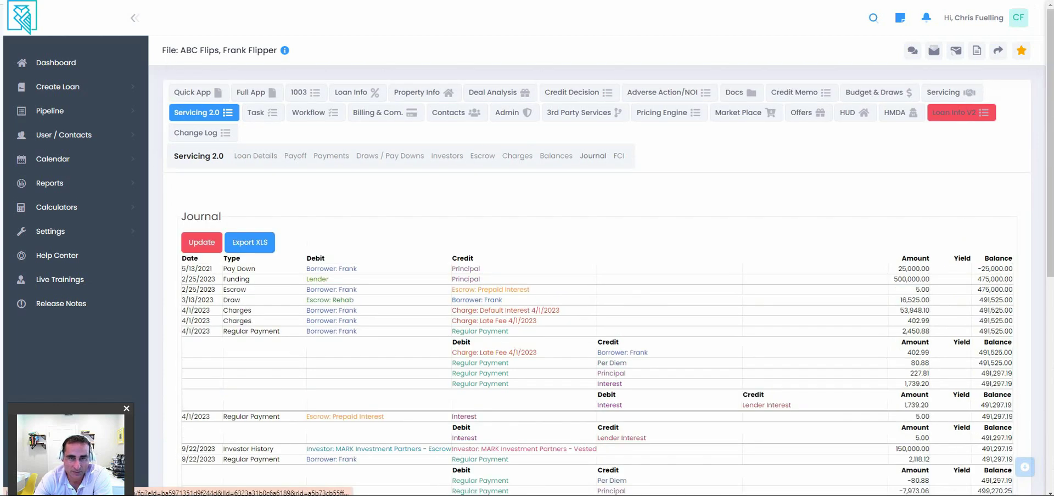
{"action": "left_click", "coordinate": [619, 156]}
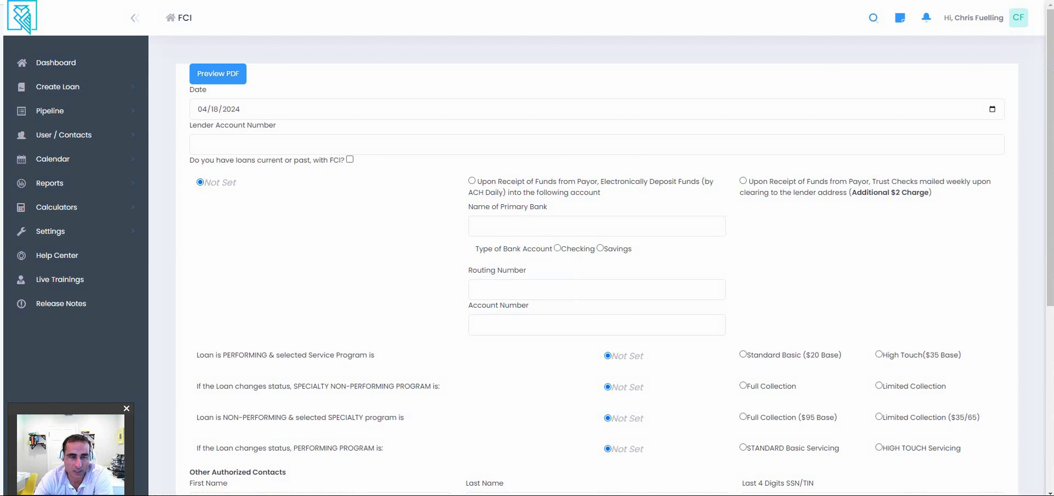
{"action": "scroll", "coordinate": [597, 264], "scroll_direction": "down", "scroll_amount": 2}
{"action": "scroll", "coordinate": [597, 263], "scroll_direction": "down", "scroll_amount": 3}
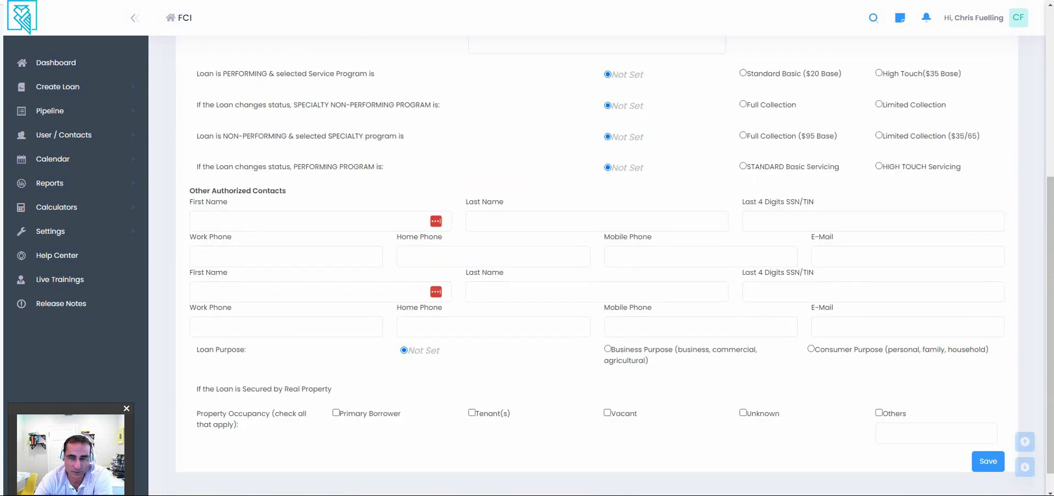
{"action": "scroll", "coordinate": [597, 263], "scroll_direction": "up", "scroll_amount": 5}
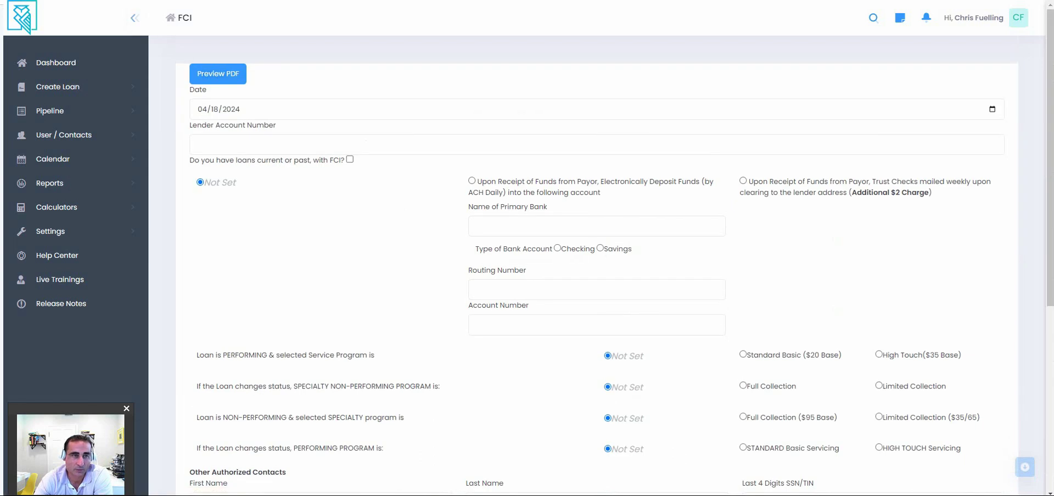
{"action": "key", "text": "alt+Left"}
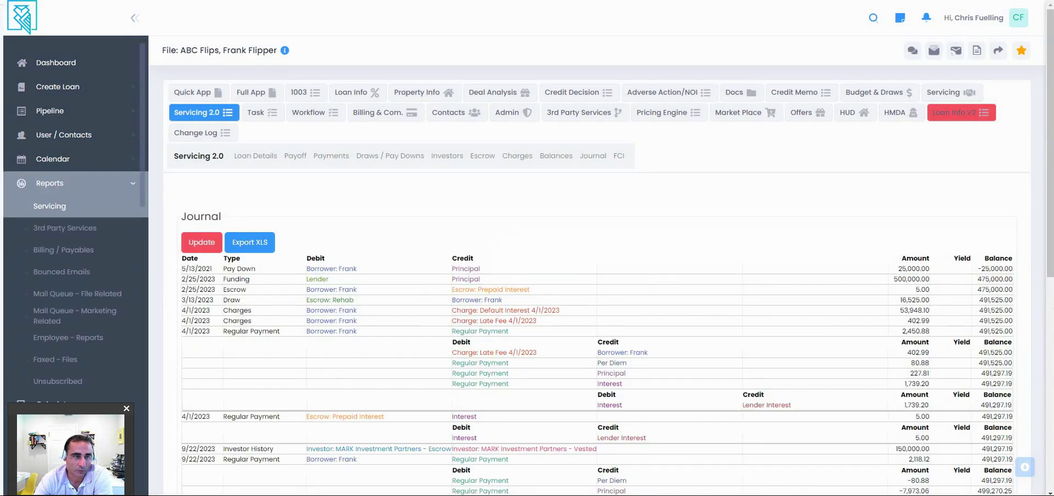
Open the Servicing report, browse its Investors, Distributions and Payments tabs, and start adding a payment.
{"action": "left_click", "coordinate": [50, 206]}
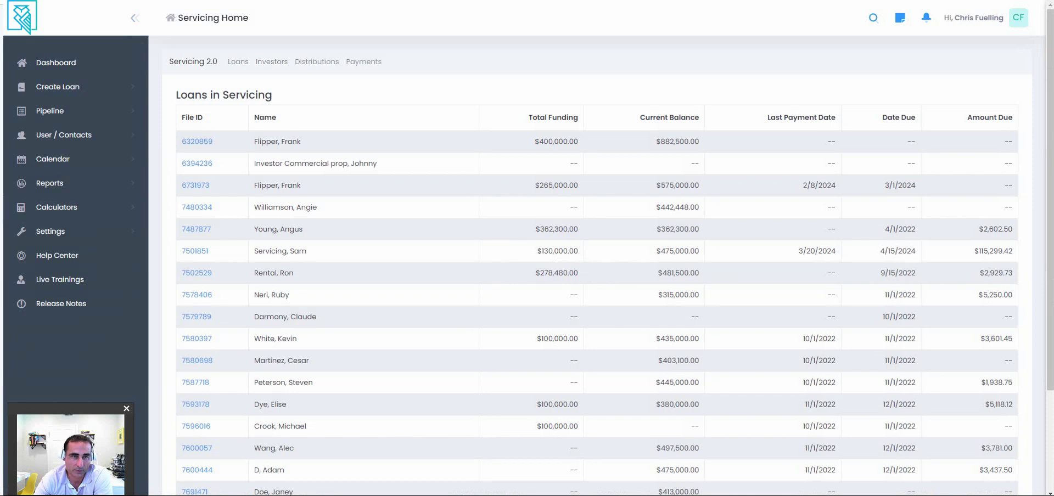
{"action": "left_click", "coordinate": [271, 61]}
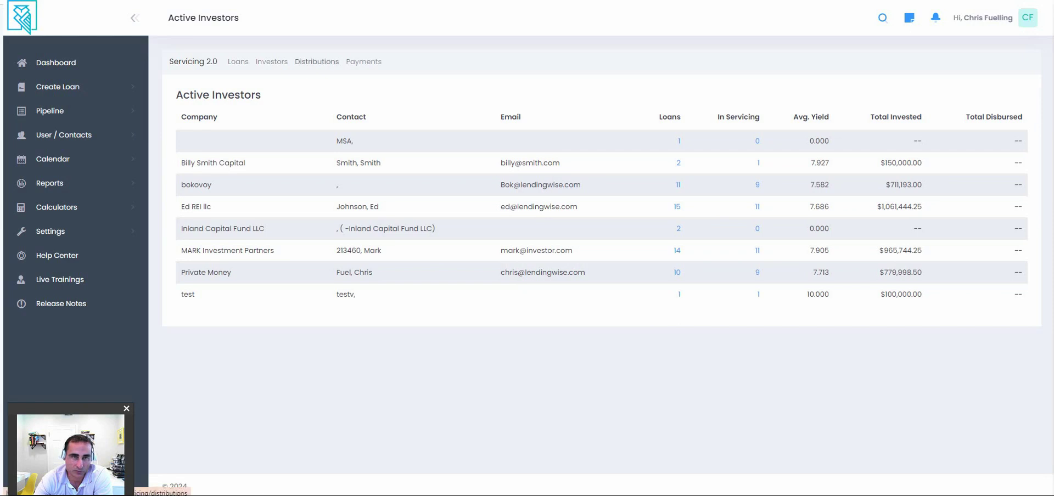
{"action": "left_click", "coordinate": [317, 62]}
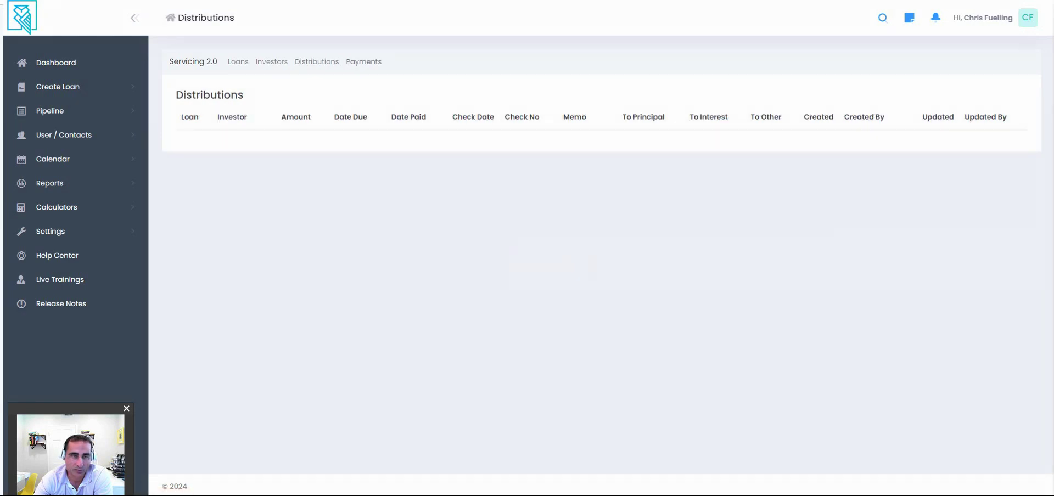
{"action": "left_click", "coordinate": [364, 62]}
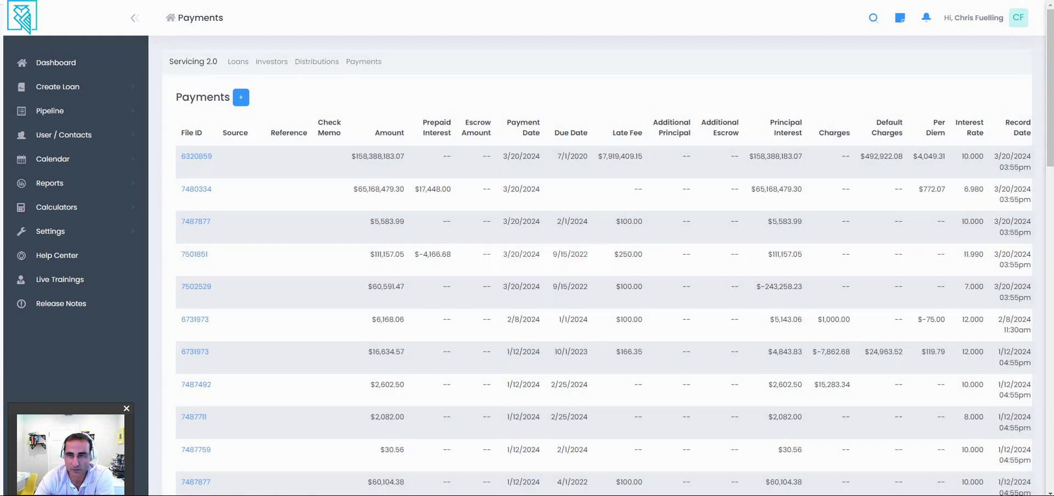
{"action": "left_click", "coordinate": [240, 97]}
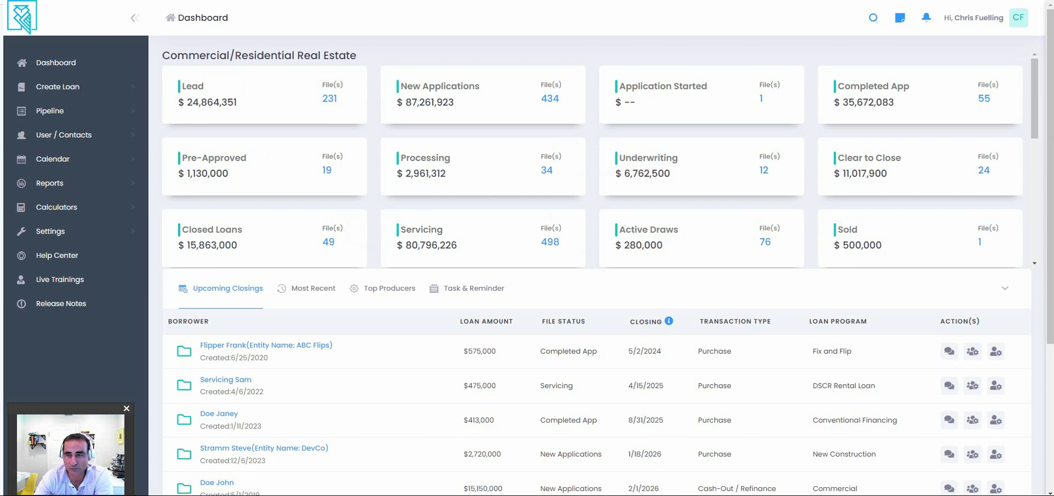
{"action": "scroll", "coordinate": [593, 160], "scroll_direction": "down", "scroll_amount": 1}
{"action": "scroll", "coordinate": [593, 159], "scroll_direction": "down", "scroll_amount": 1}
{"action": "scroll", "coordinate": [593, 159], "scroll_direction": "up", "scroll_amount": 2}
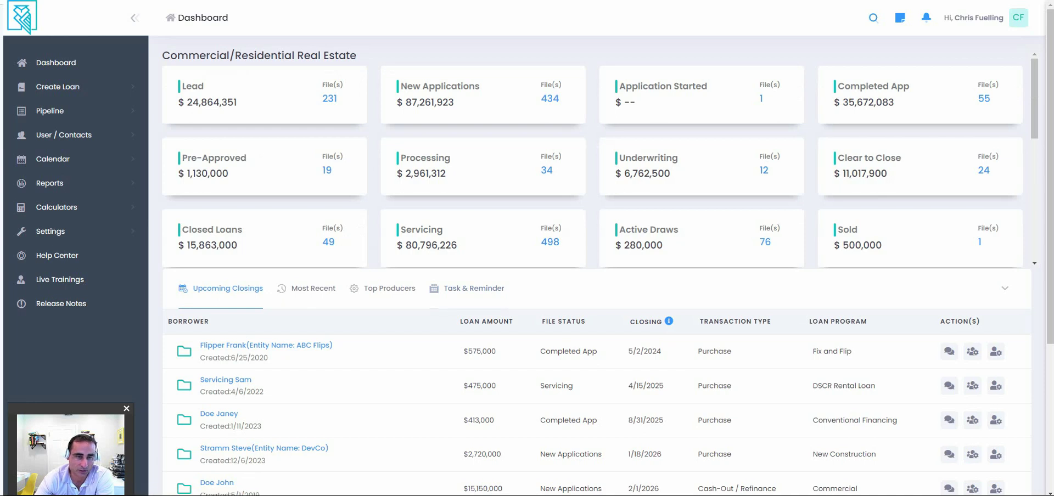
{"action": "scroll", "coordinate": [593, 220], "scroll_direction": "down", "scroll_amount": 5}
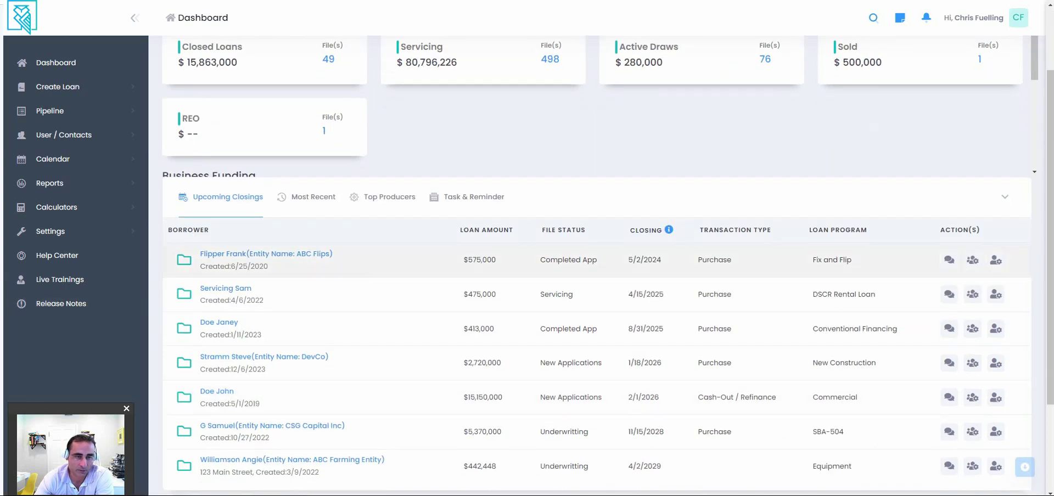
{"action": "left_click", "coordinate": [184, 260]}
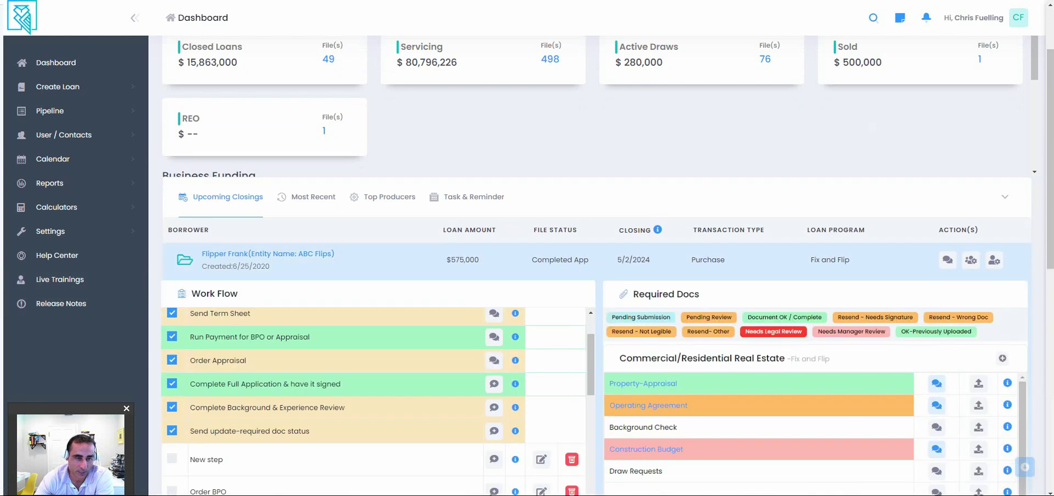
{"action": "scroll", "coordinate": [598, 247], "scroll_direction": "down", "scroll_amount": 3}
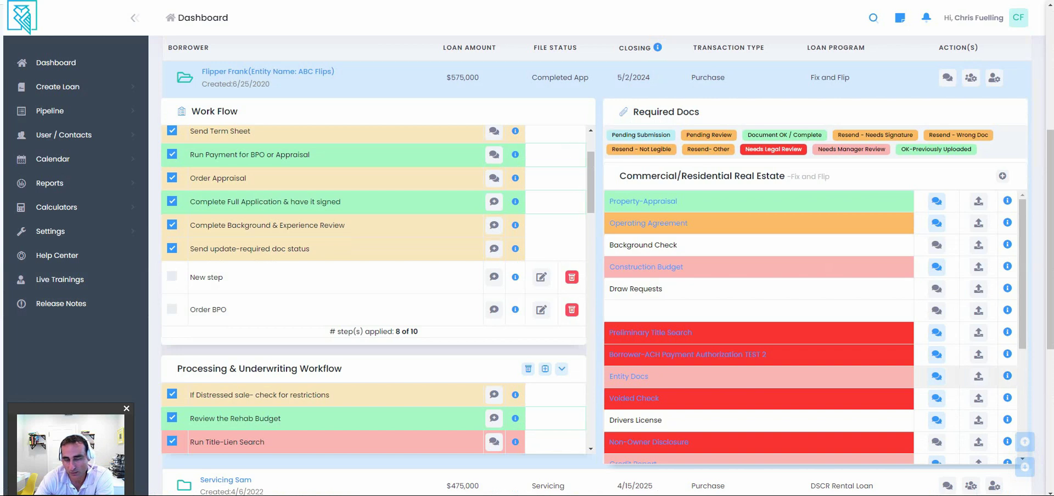
{"action": "scroll", "coordinate": [599, 264], "scroll_direction": "up", "scroll_amount": 3}
{"action": "triple_click", "coordinate": [633, 259]}
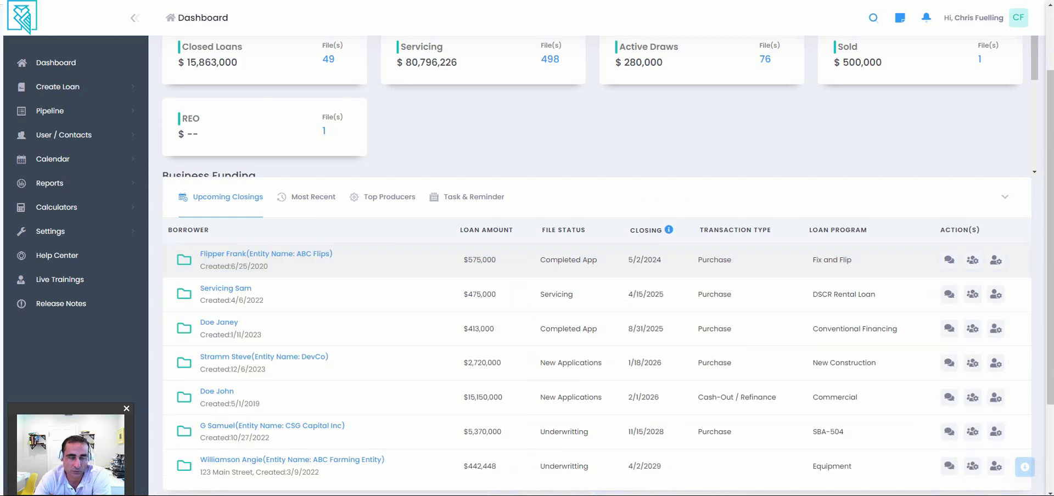
{"action": "left_click", "coordinate": [385, 196]}
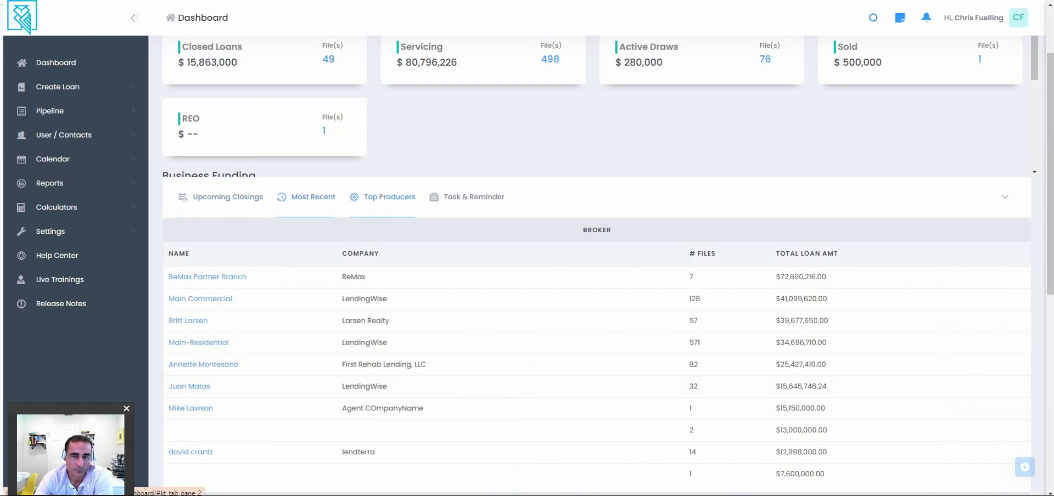
{"action": "left_click", "coordinate": [306, 197]}
{"action": "scroll", "coordinate": [230, 406], "scroll_direction": "down", "scroll_amount": 2}
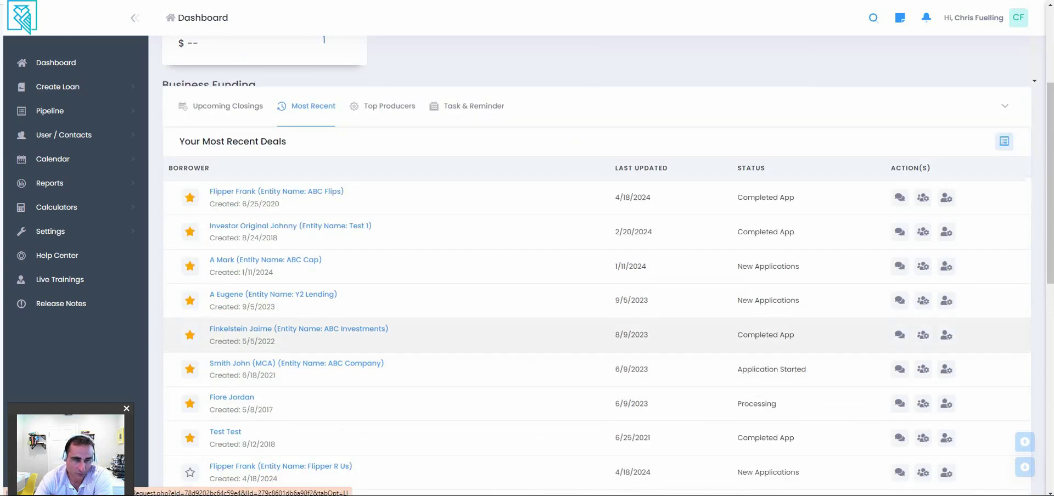
{"action": "scroll", "coordinate": [467, 288], "scroll_direction": "up", "scroll_amount": 3}
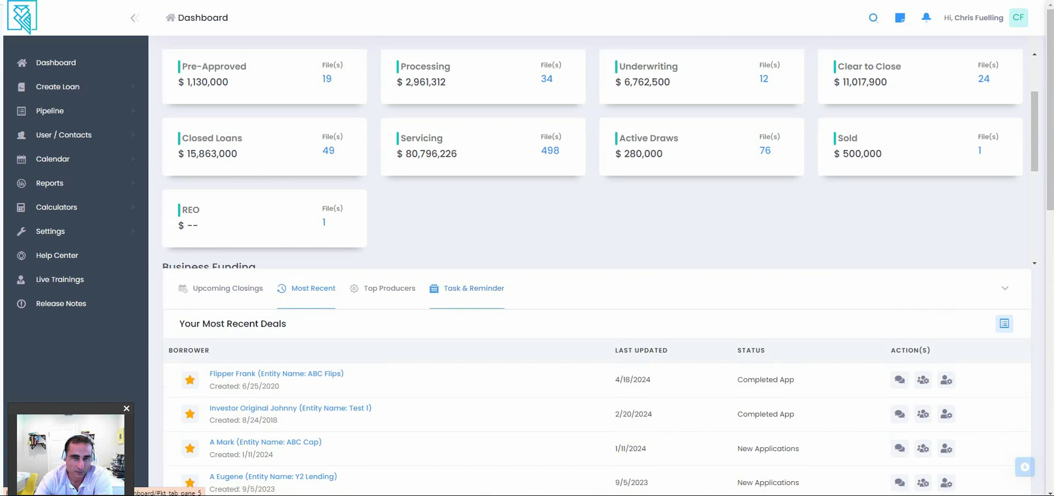
{"action": "left_click", "coordinate": [474, 289]}
{"action": "scroll", "coordinate": [474, 289], "scroll_direction": "down", "scroll_amount": 2}
{"action": "left_click", "coordinate": [228, 158]}
{"action": "scroll", "coordinate": [597, 264], "scroll_direction": "down", "scroll_amount": 2}
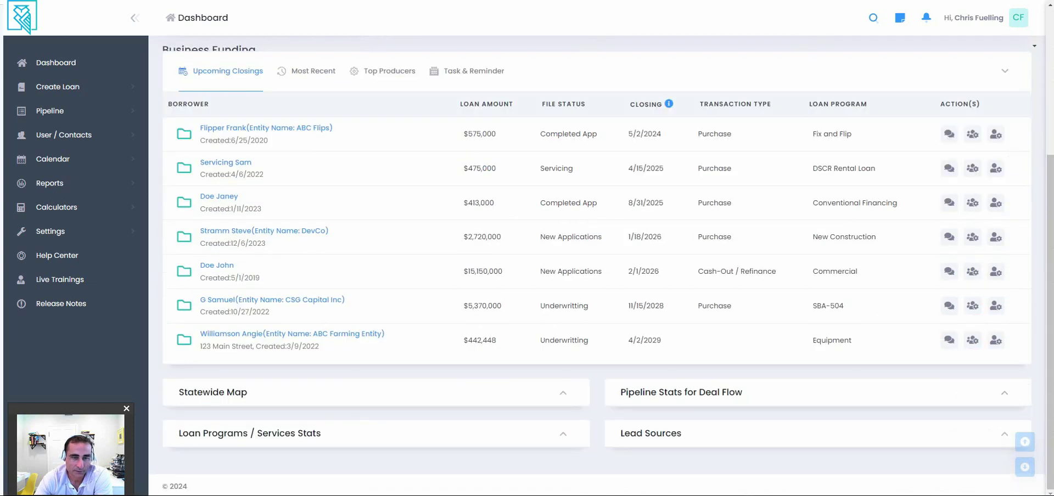
Expand the dashboard's statewide deals map and scroll through it.
{"action": "left_click", "coordinate": [563, 393]}
{"action": "scroll", "coordinate": [563, 329], "scroll_direction": "down", "scroll_amount": 3}
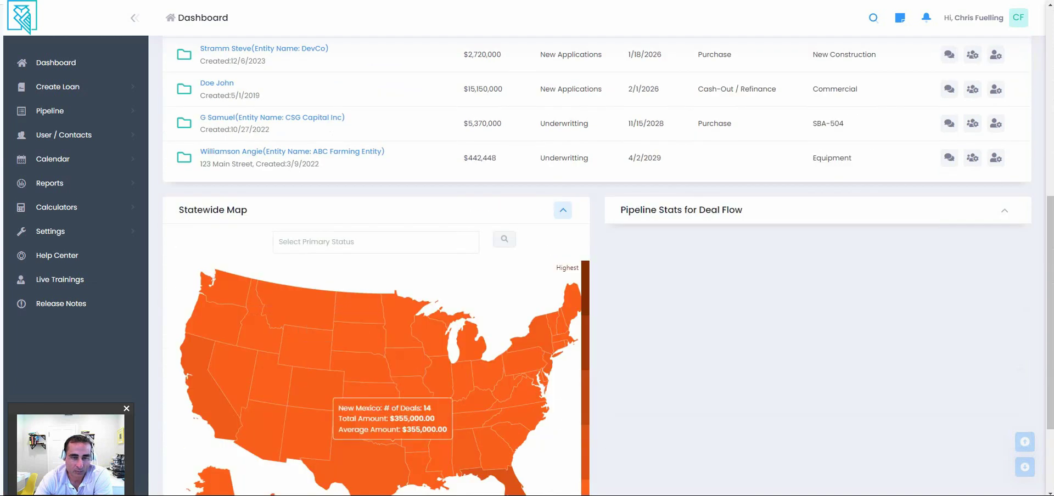
{"action": "scroll", "coordinate": [392, 407], "scroll_direction": "up", "scroll_amount": 2}
{"action": "scroll", "coordinate": [258, 330], "scroll_direction": "down", "scroll_amount": 2}
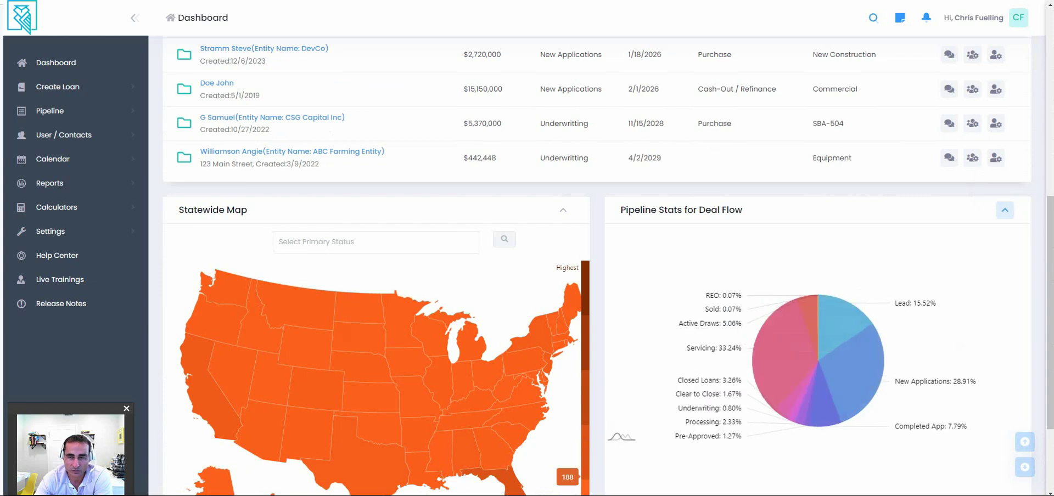
{"action": "scroll", "coordinate": [597, 270], "scroll_direction": "down", "scroll_amount": 2}
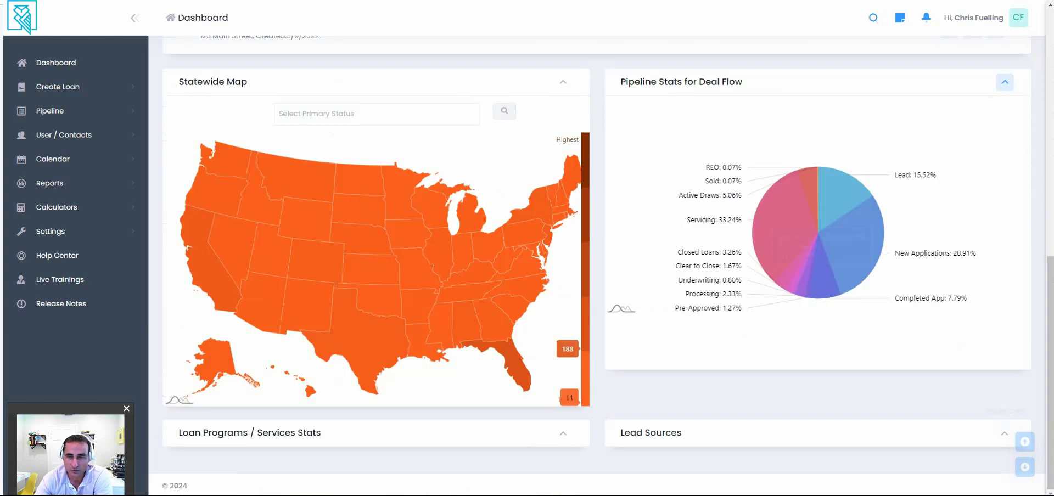
Expand the Lead Sources card to view its pie chart.
{"action": "left_click", "coordinate": [1005, 434]}
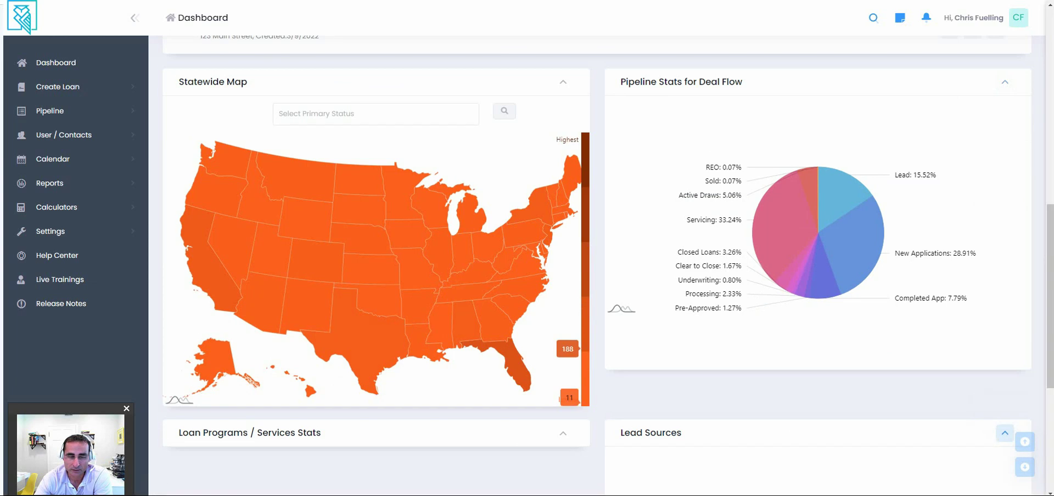
{"action": "scroll", "coordinate": [598, 219], "scroll_direction": "down", "scroll_amount": 3}
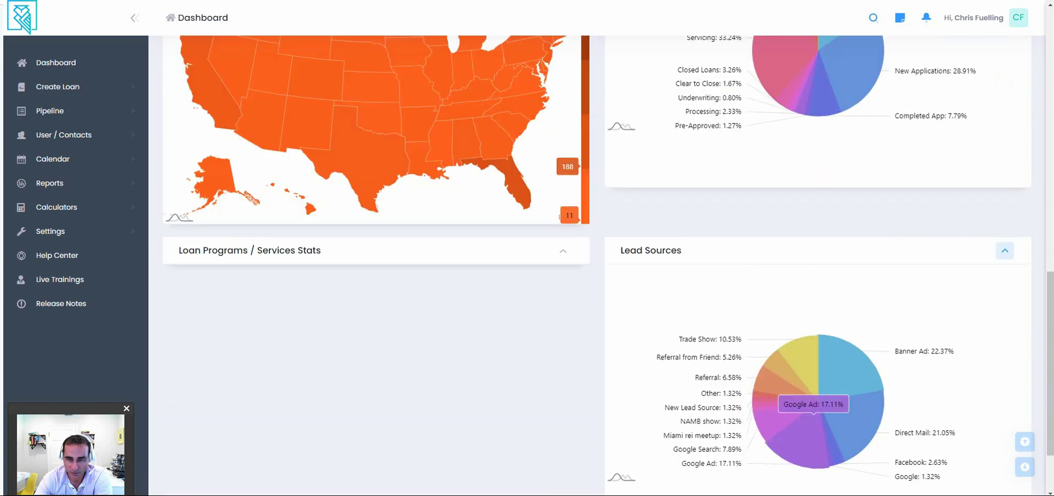
{"action": "scroll", "coordinate": [598, 252], "scroll_direction": "up", "scroll_amount": 10}
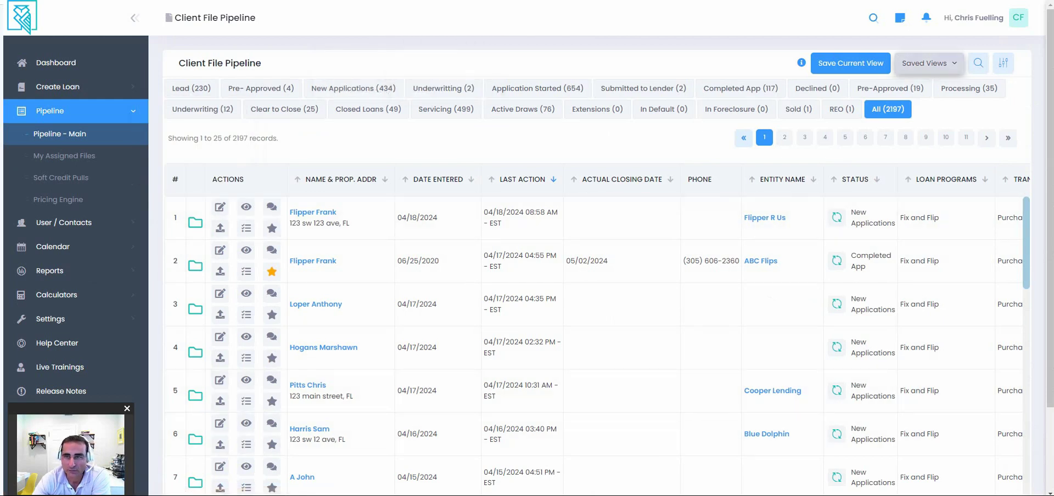
Open Advanced Search and browse the Select Loan Programs list without choosing one.
{"action": "left_click", "coordinate": [978, 62]}
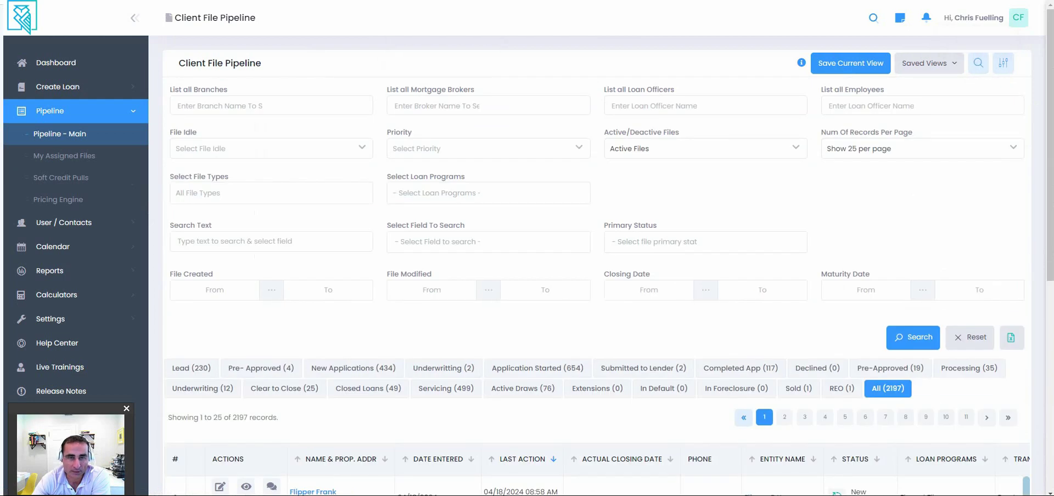
{"action": "left_click", "coordinate": [488, 192]}
{"action": "scroll", "coordinate": [483, 258], "scroll_direction": "down", "scroll_amount": 1}
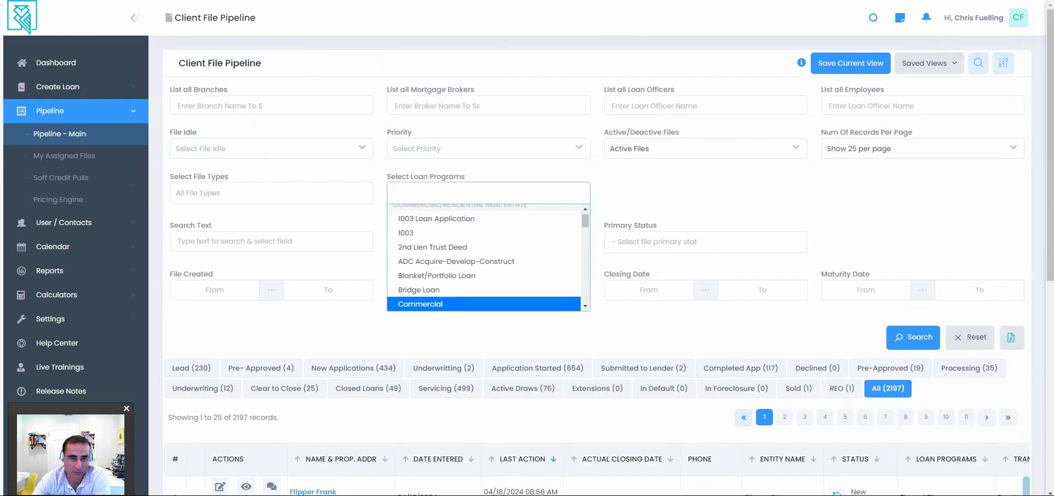
{"action": "scroll", "coordinate": [483, 304], "scroll_direction": "down", "scroll_amount": 3}
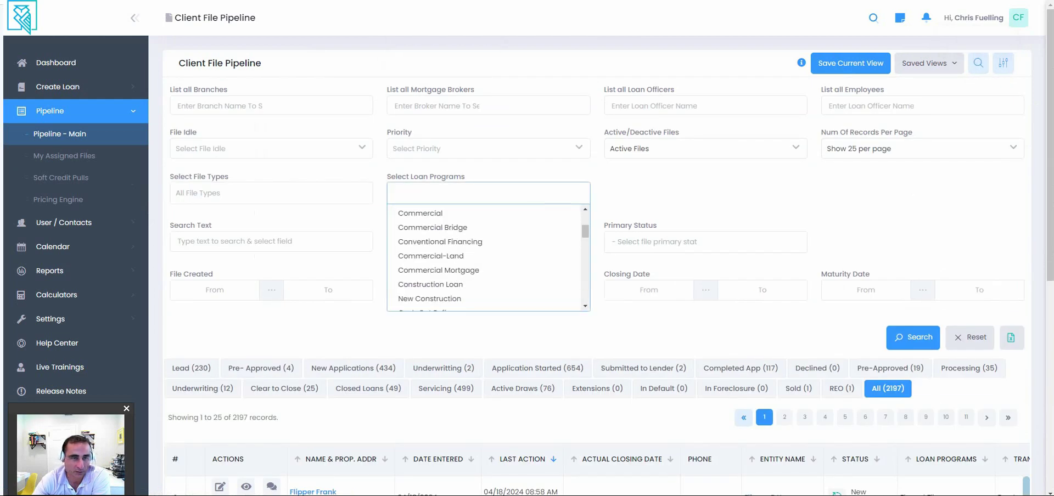
{"action": "double_click", "coordinate": [488, 212]}
Set the Primary Status filter to Pre-Approved.
{"action": "left_click", "coordinate": [706, 241]}
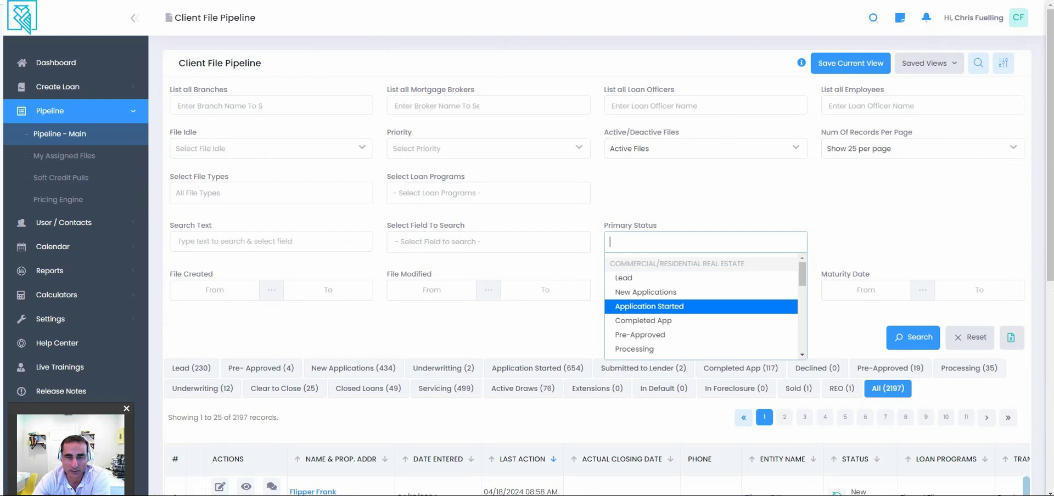
{"action": "key", "text": "Down"}
{"action": "key", "text": "Down"}
{"action": "key", "text": "Return"}
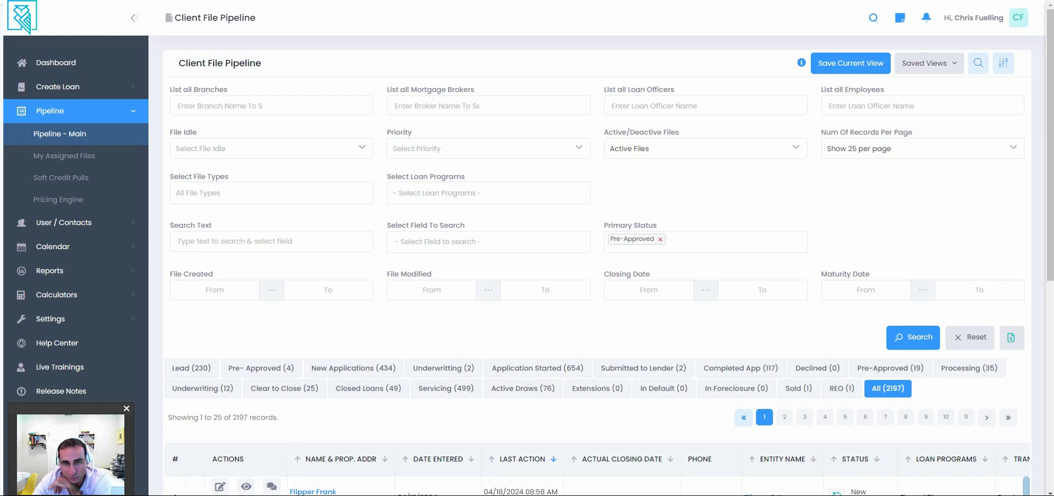
{"action": "scroll", "coordinate": [601, 264], "scroll_direction": "down", "scroll_amount": 2}
{"action": "scroll", "coordinate": [601, 263], "scroll_direction": "down", "scroll_amount": 2}
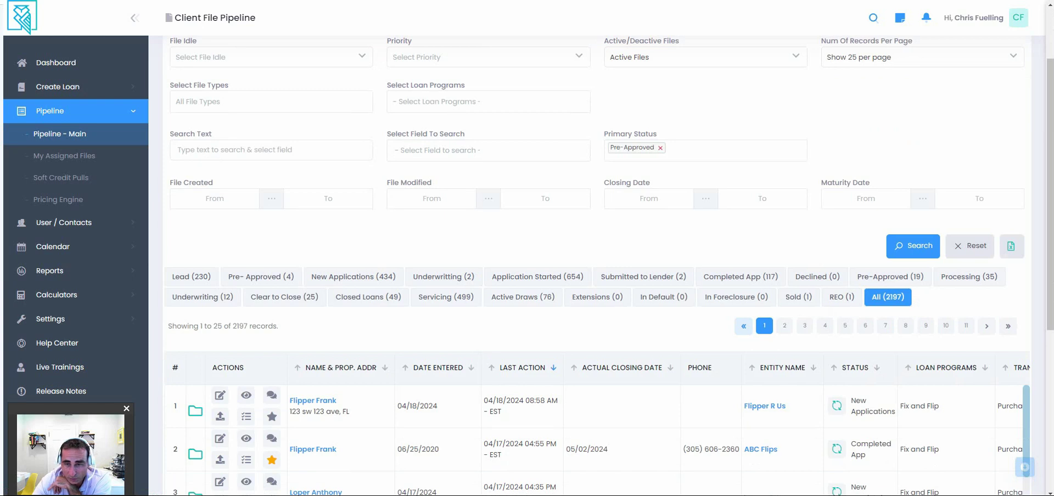
{"action": "scroll", "coordinate": [601, 264], "scroll_direction": "up", "scroll_amount": 3}
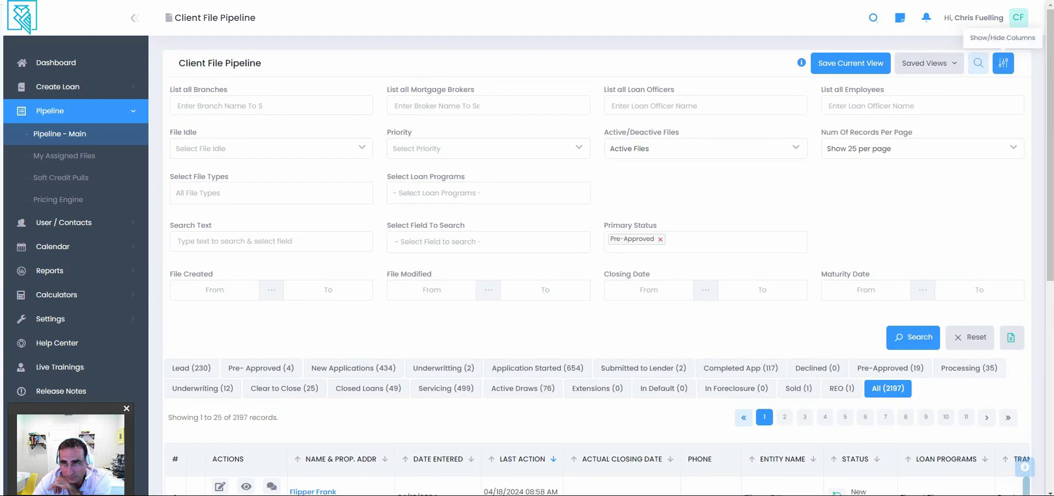
{"action": "left_click", "coordinate": [1003, 63]}
{"action": "scroll", "coordinate": [835, 253], "scroll_direction": "down", "scroll_amount": 5}
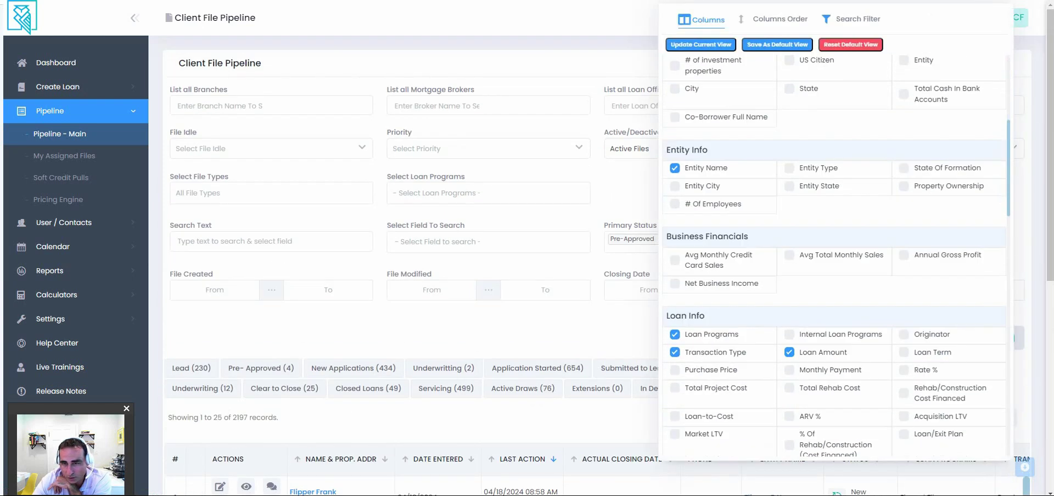
{"action": "scroll", "coordinate": [835, 252], "scroll_direction": "down", "scroll_amount": 3}
{"action": "scroll", "coordinate": [835, 253], "scroll_direction": "down", "scroll_amount": 2}
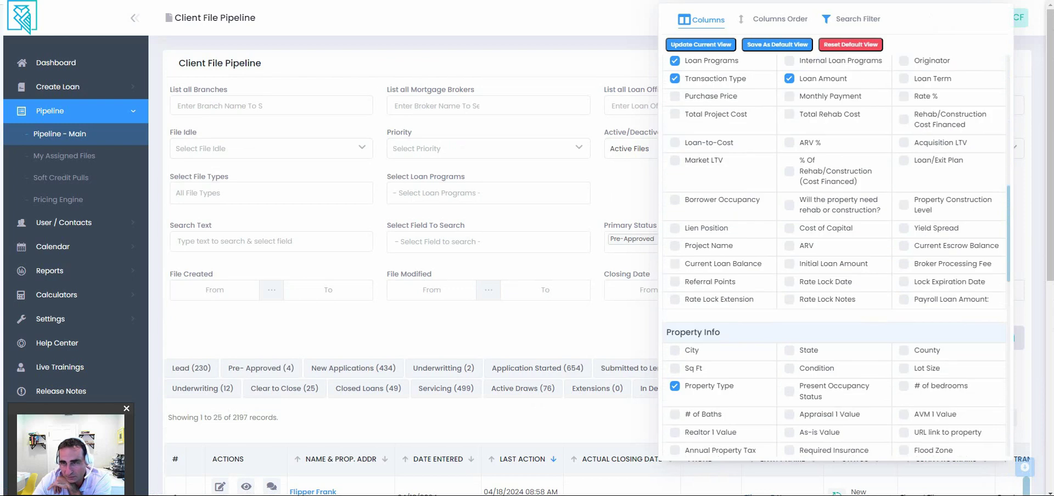
{"action": "scroll", "coordinate": [834, 253], "scroll_direction": "down", "scroll_amount": 2}
{"action": "scroll", "coordinate": [835, 253], "scroll_direction": "up", "scroll_amount": 10}
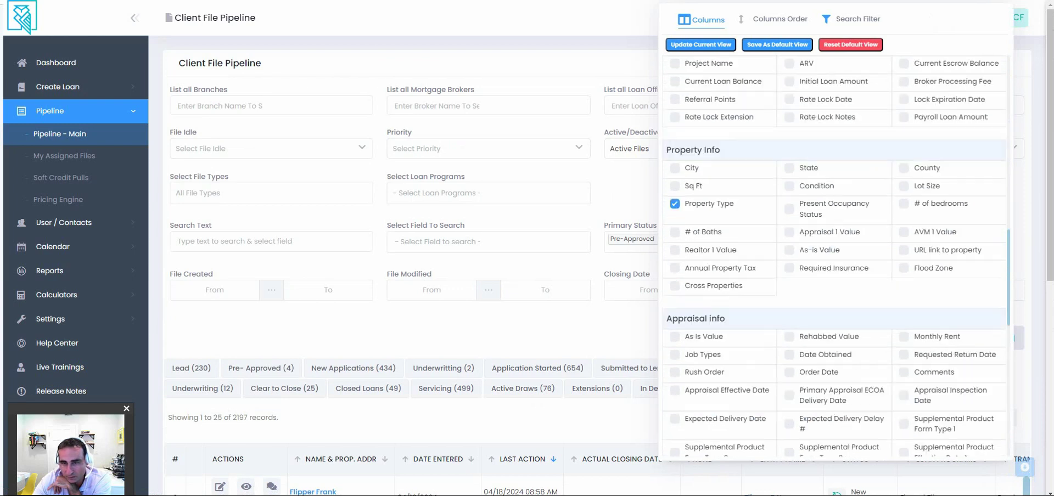
{"action": "key", "text": "Escape"}
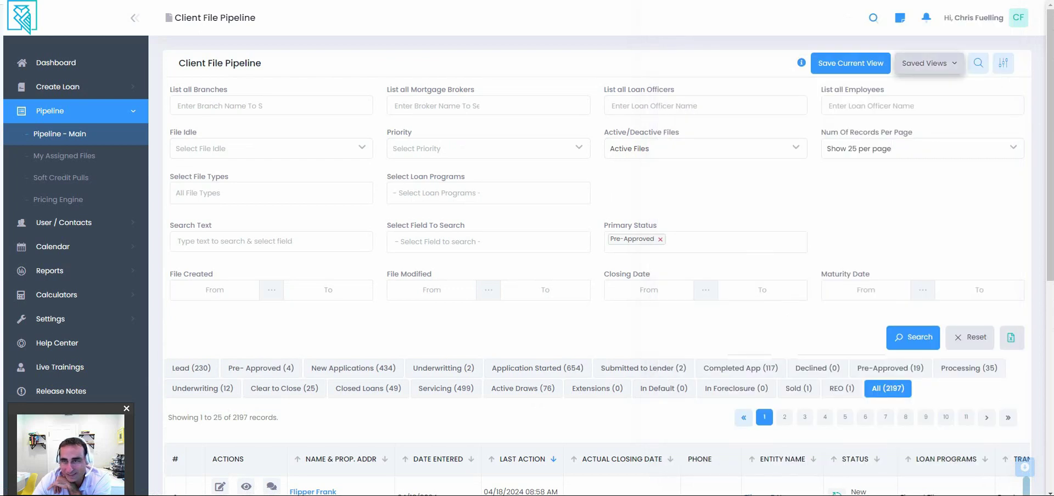
{"action": "left_click", "coordinate": [930, 64]}
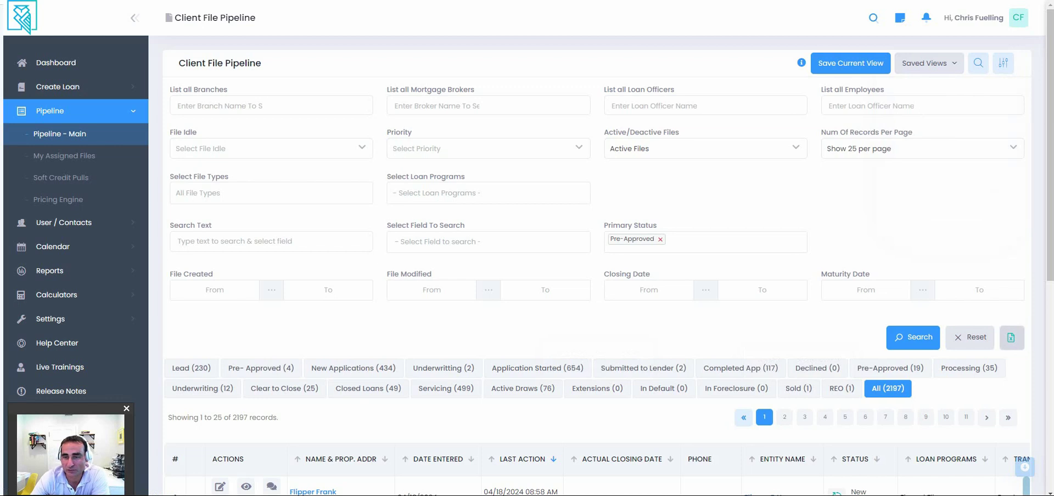
{"action": "left_click", "coordinate": [1011, 338]}
{"action": "left_click", "coordinate": [460, 71]}
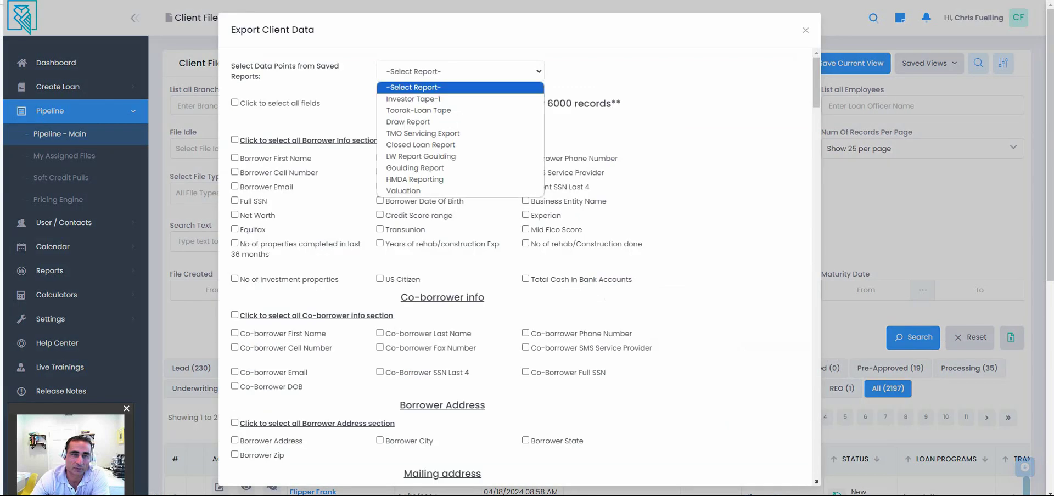
{"action": "left_click", "coordinate": [420, 145]}
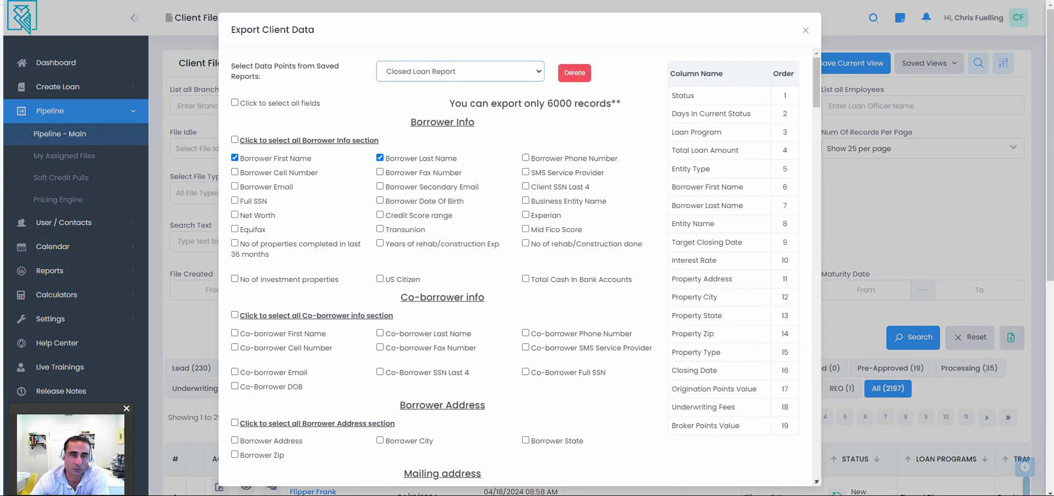
{"action": "left_click", "coordinate": [460, 71]}
{"action": "left_click", "coordinate": [418, 108]}
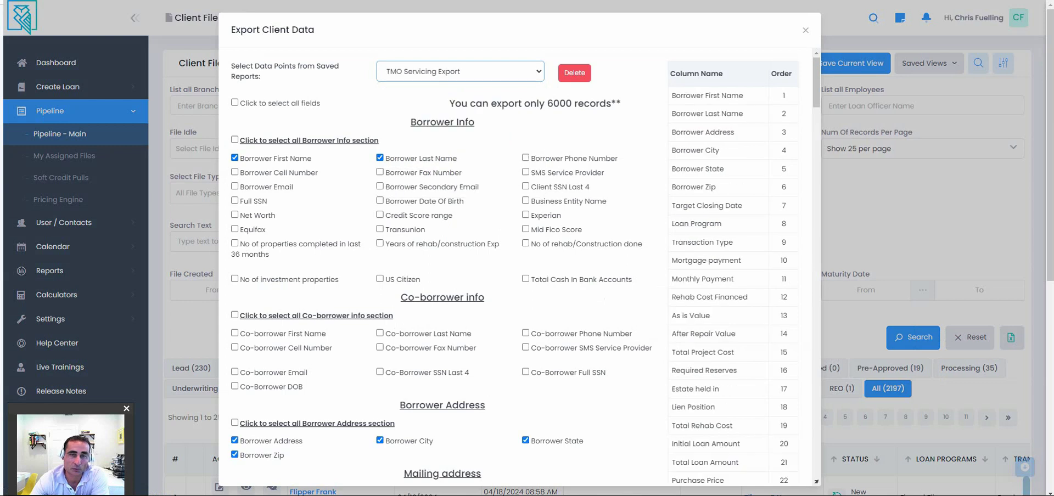
{"action": "left_click", "coordinate": [461, 71]}
{"action": "left_click", "coordinate": [418, 113]}
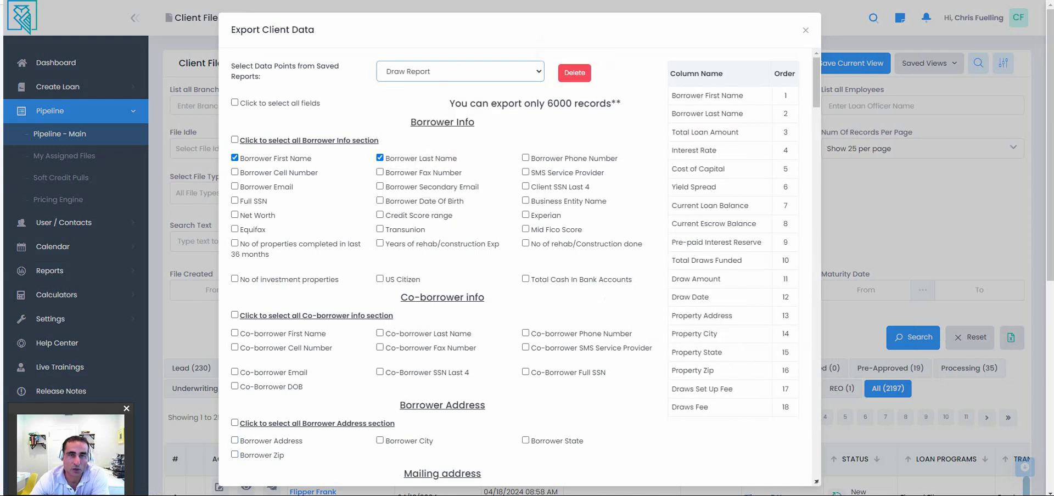
{"action": "left_click", "coordinate": [460, 71]}
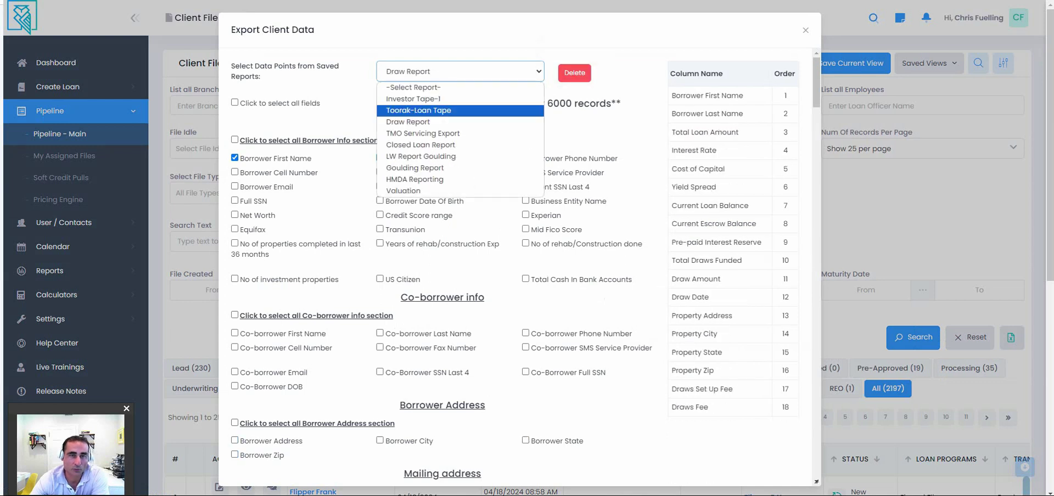
{"action": "left_click", "coordinate": [419, 110]}
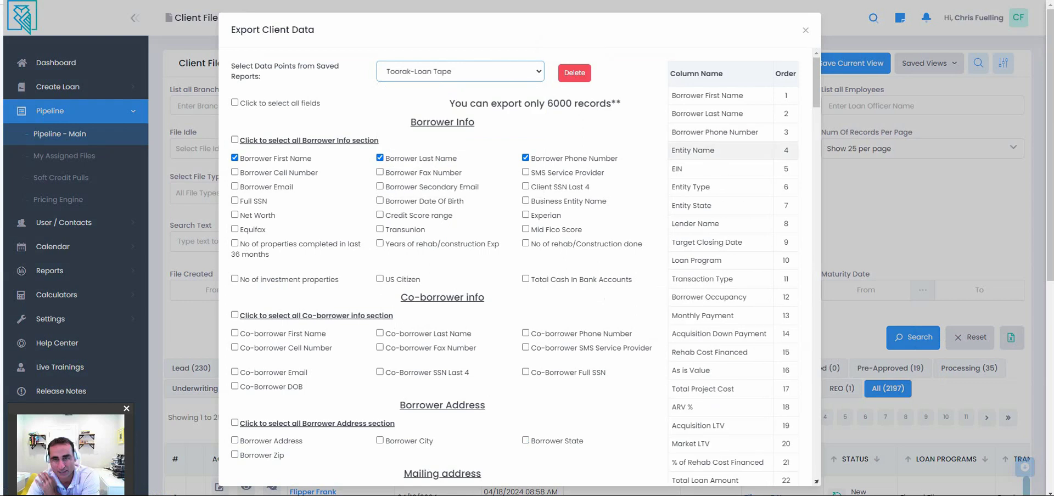
{"action": "scroll", "coordinate": [520, 266], "scroll_direction": "down", "scroll_amount": 3}
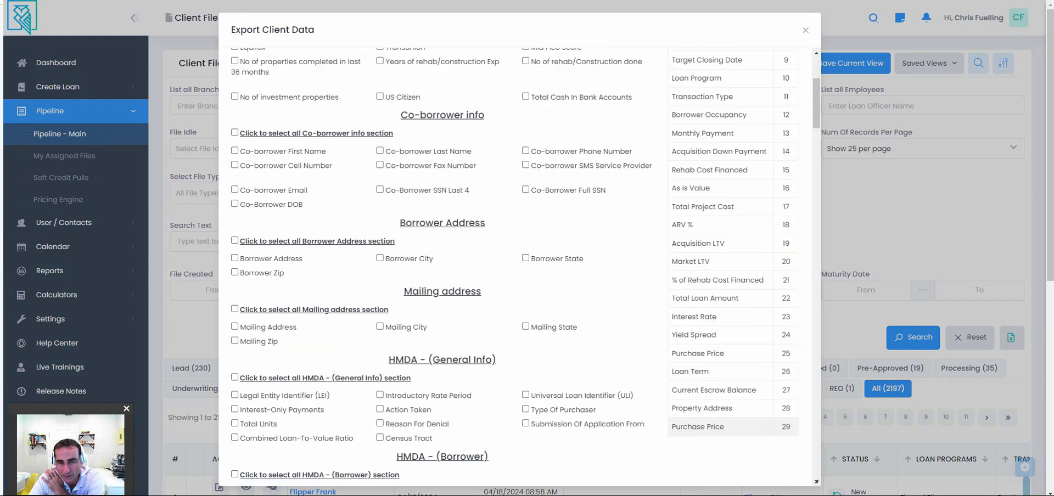
{"action": "scroll", "coordinate": [520, 267], "scroll_direction": "up", "scroll_amount": 3}
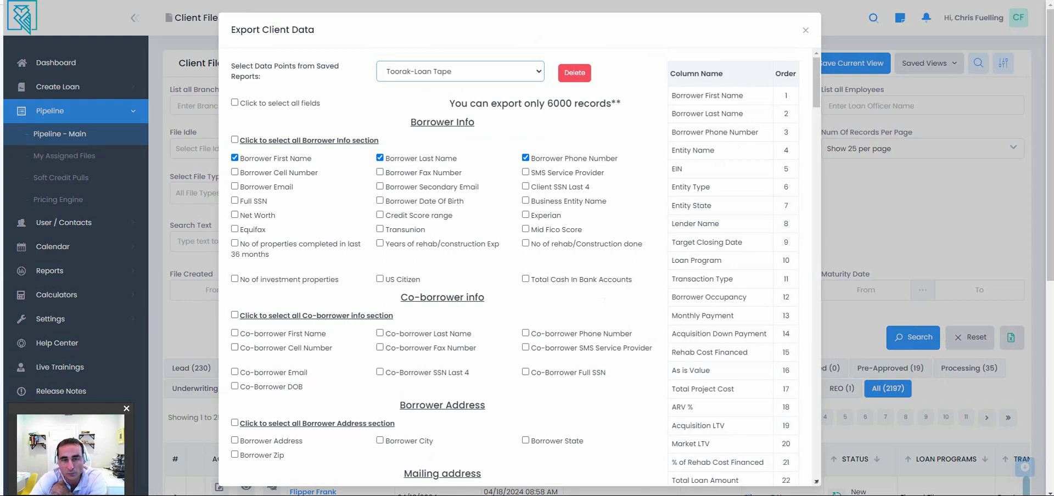
{"action": "left_click", "coordinate": [460, 72]}
{"action": "left_click", "coordinate": [418, 182]}
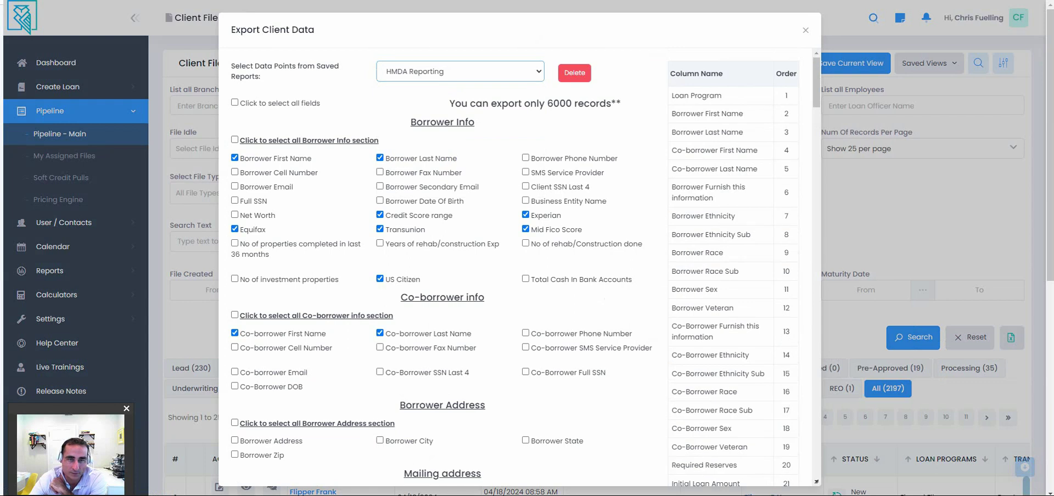
{"action": "scroll", "coordinate": [733, 338], "scroll_direction": "down", "scroll_amount": 5}
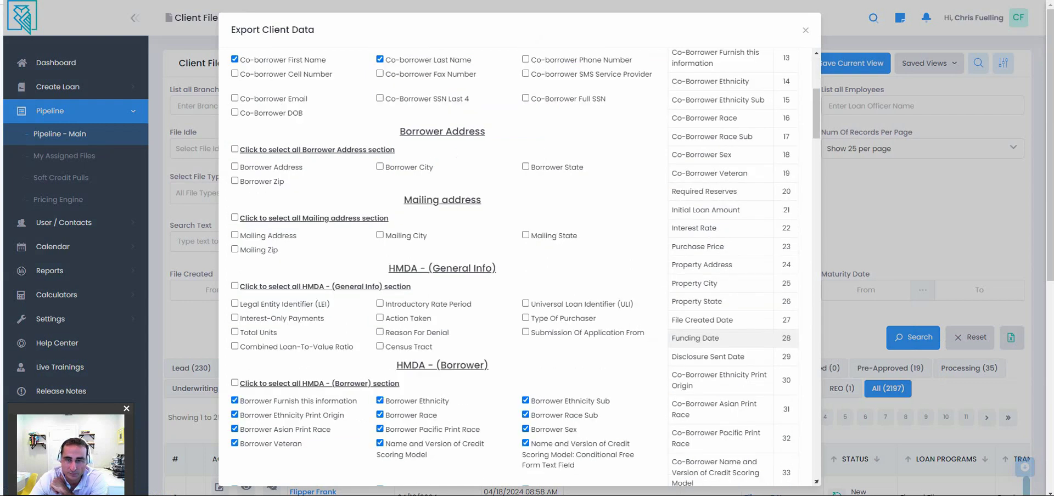
{"action": "scroll", "coordinate": [733, 339], "scroll_direction": "down", "scroll_amount": 6}
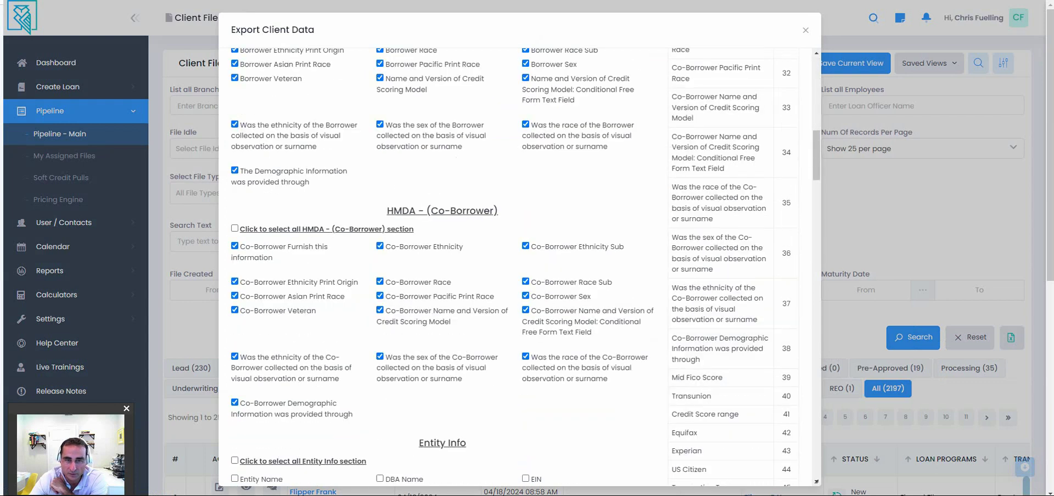
{"action": "scroll", "coordinate": [733, 338], "scroll_direction": "up", "scroll_amount": 12}
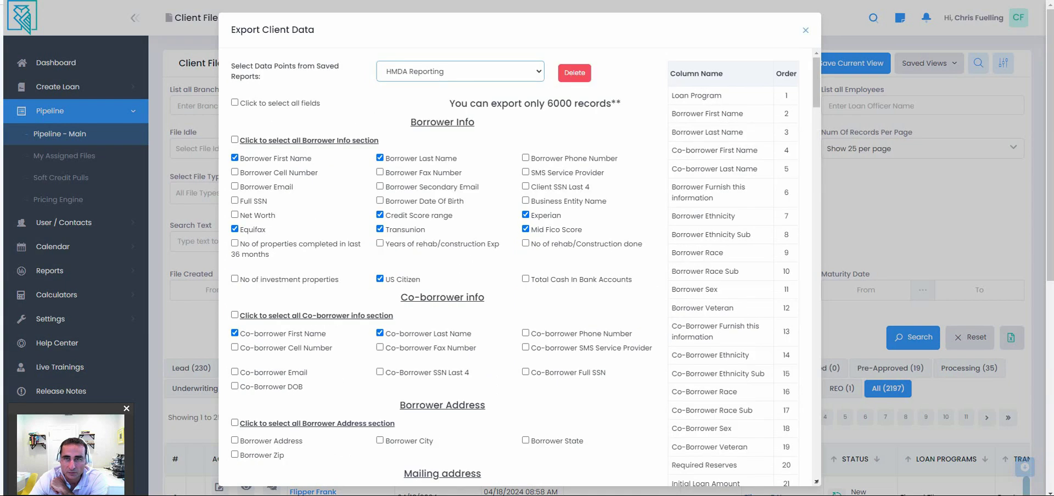
{"action": "key", "text": "Escape"}
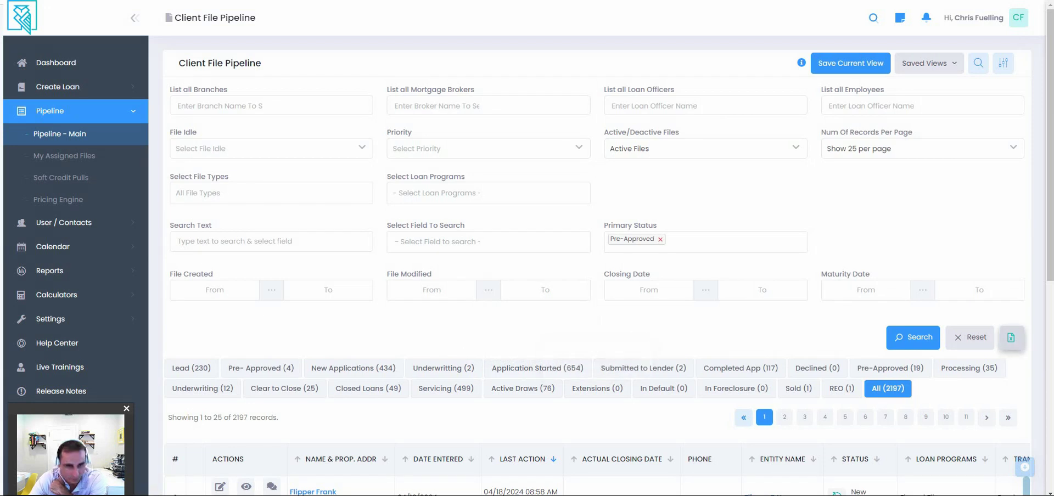
Expand Settings, Automation and Platform Settings in the sidebar and scroll through them.
{"action": "left_click", "coordinate": [50, 319]}
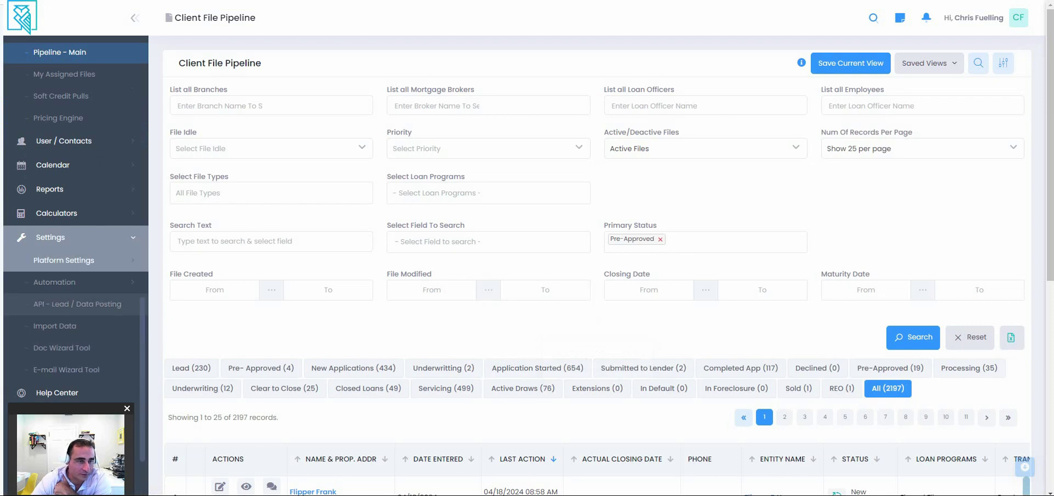
{"action": "left_click", "coordinate": [54, 281]}
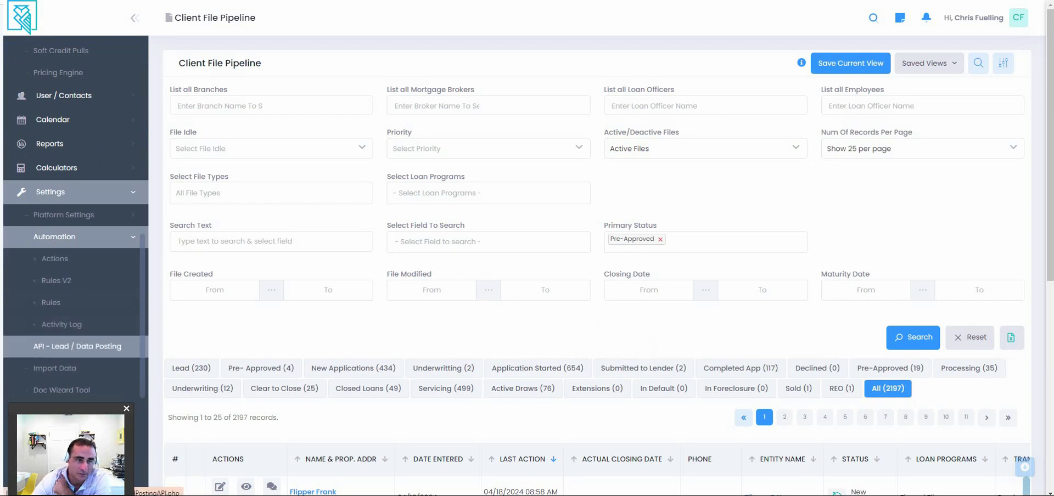
{"action": "left_click", "coordinate": [64, 214]}
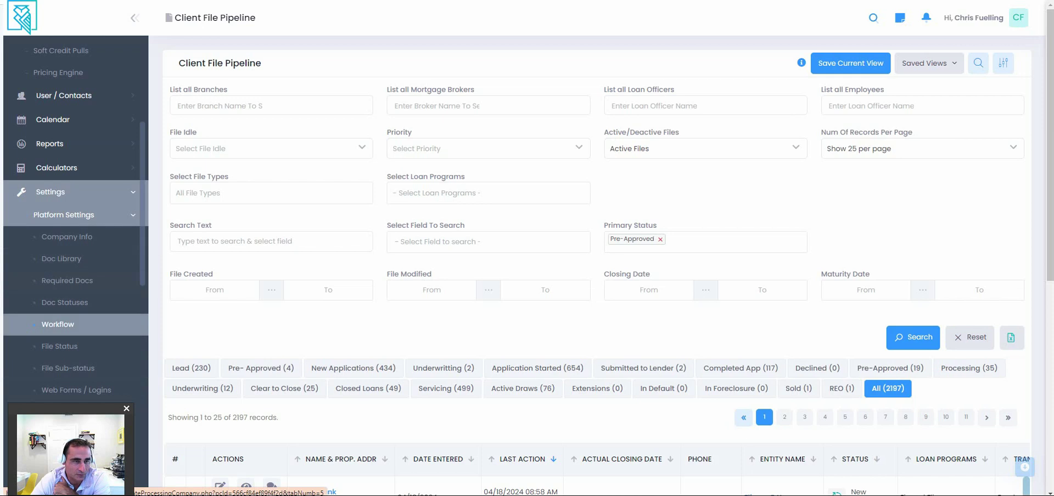
{"action": "scroll", "coordinate": [58, 324], "scroll_direction": "down", "scroll_amount": 1}
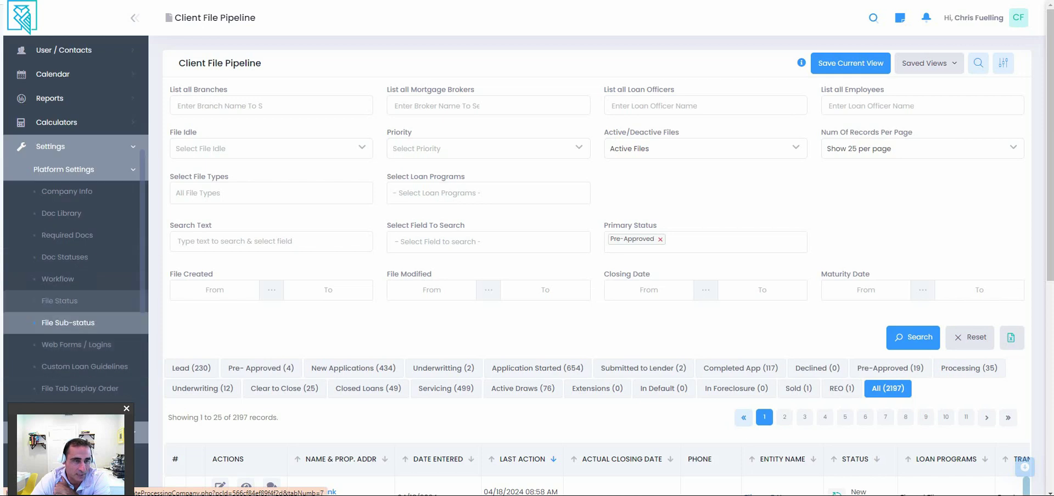
{"action": "scroll", "coordinate": [58, 323], "scroll_direction": "down", "scroll_amount": 1}
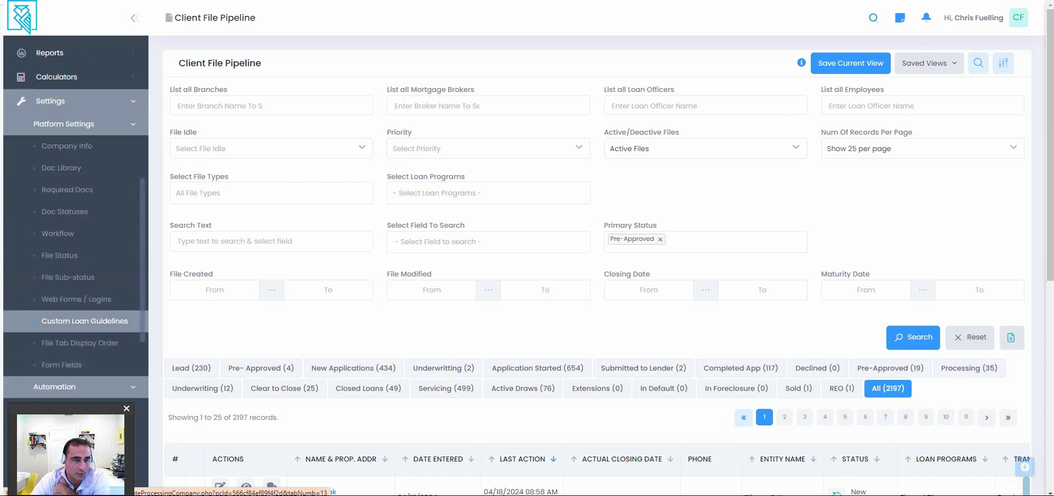
{"action": "scroll", "coordinate": [58, 313], "scroll_direction": "down", "scroll_amount": 1}
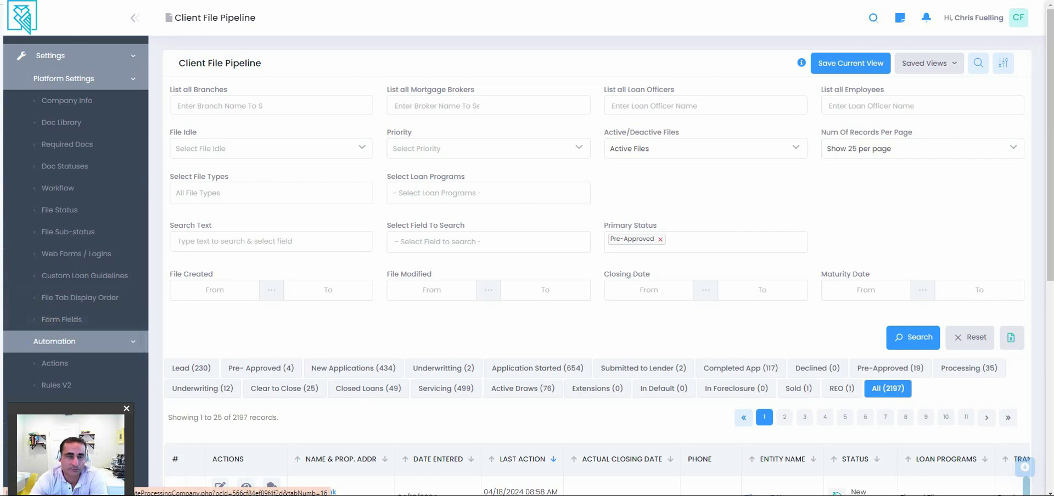
Collapse the Automation group and scroll down to reveal Help Center.
{"action": "left_click", "coordinate": [65, 341]}
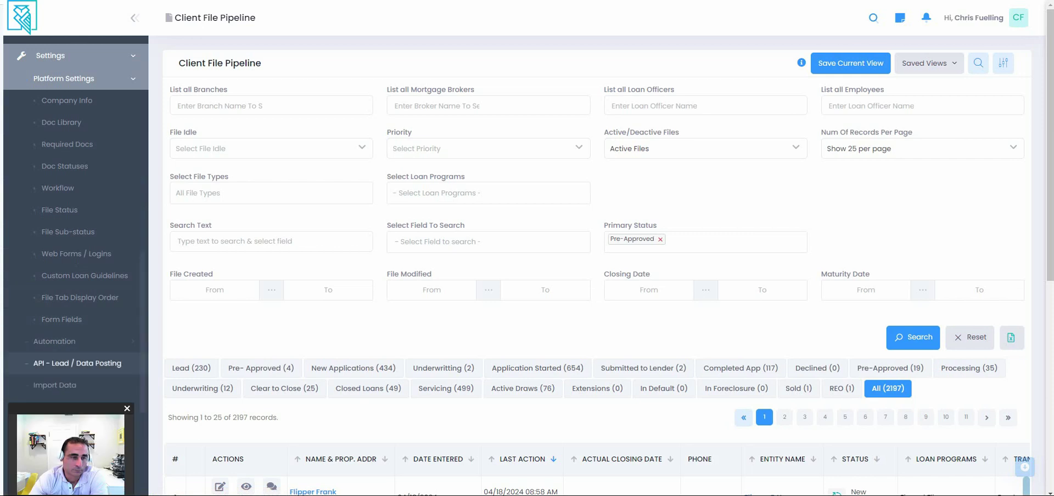
{"action": "scroll", "coordinate": [77, 329], "scroll_direction": "down", "scroll_amount": 1}
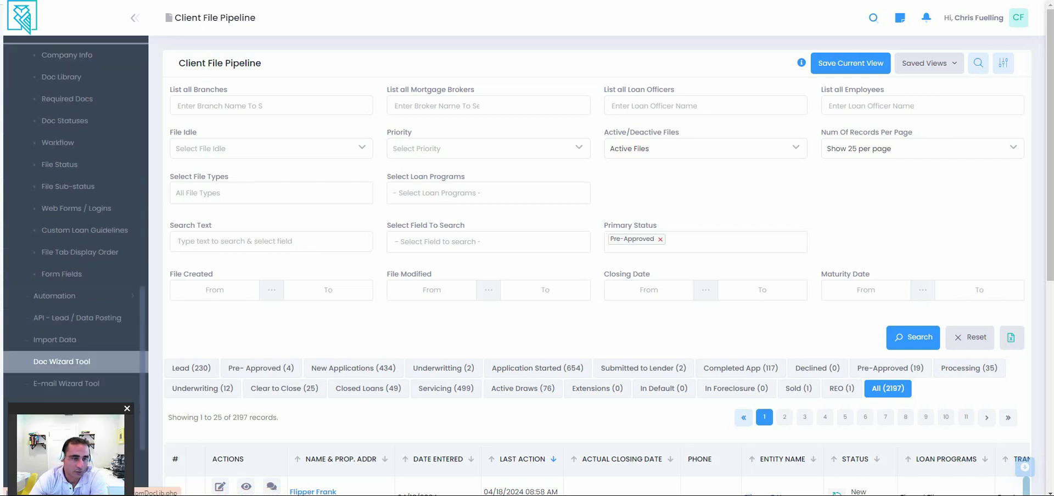
{"action": "scroll", "coordinate": [76, 383], "scroll_direction": "down", "scroll_amount": 1}
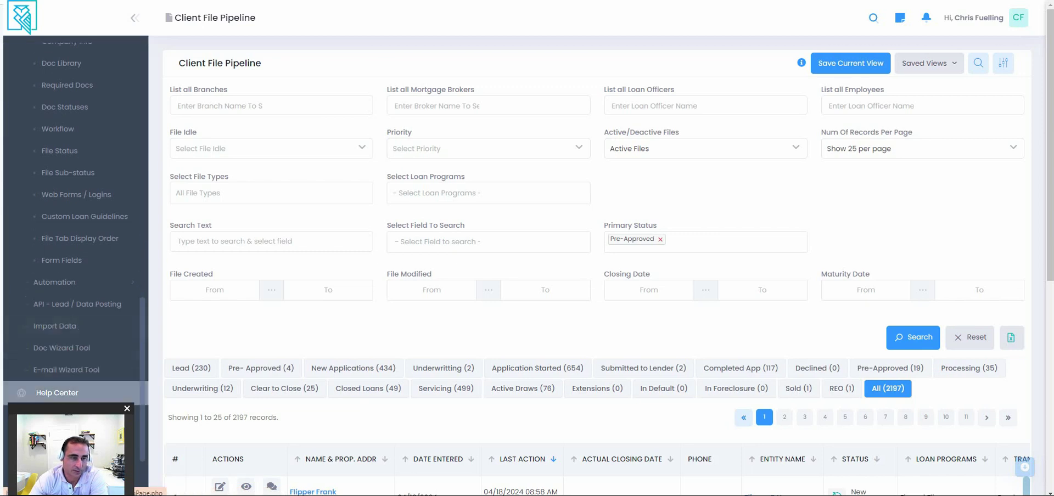
Go to the Help Center page from the left sidebar.
{"action": "left_click", "coordinate": [58, 392]}
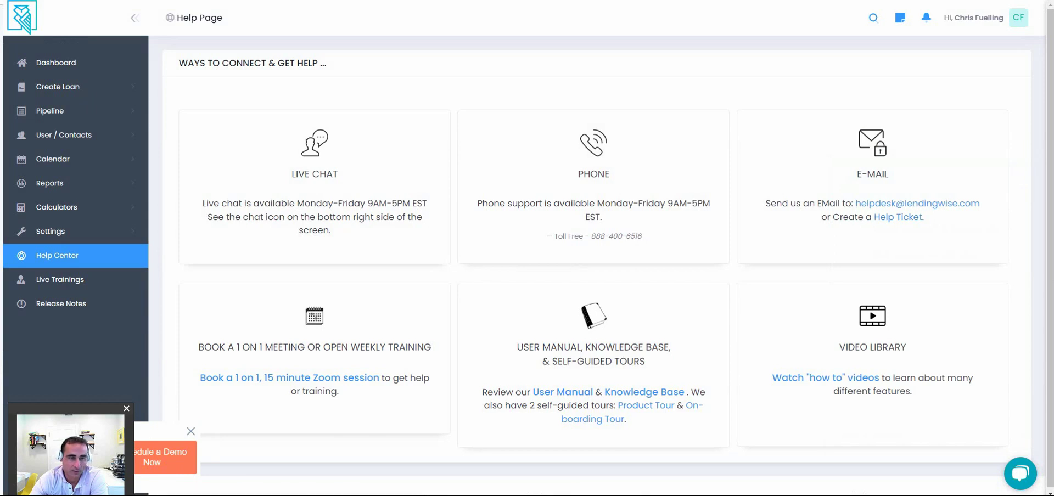
Switch from LendingWise to the presentation and advance through its slides.
{"action": "left_click_drag", "start_coordinate": [85, 420], "coordinate": [88, 333]}
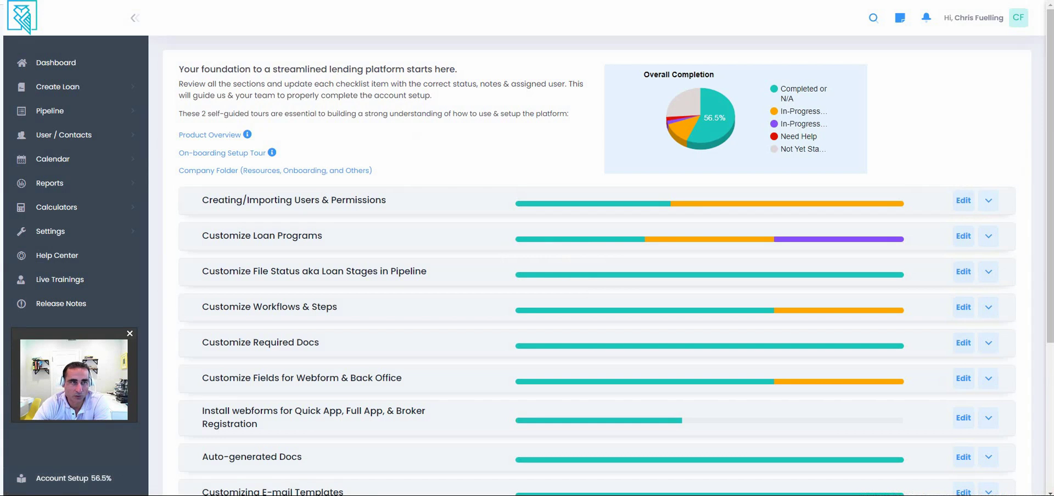
{"action": "key", "text": "alt+Tab"}
{"action": "key", "text": "Right"}
{"action": "key", "text": "Right"}
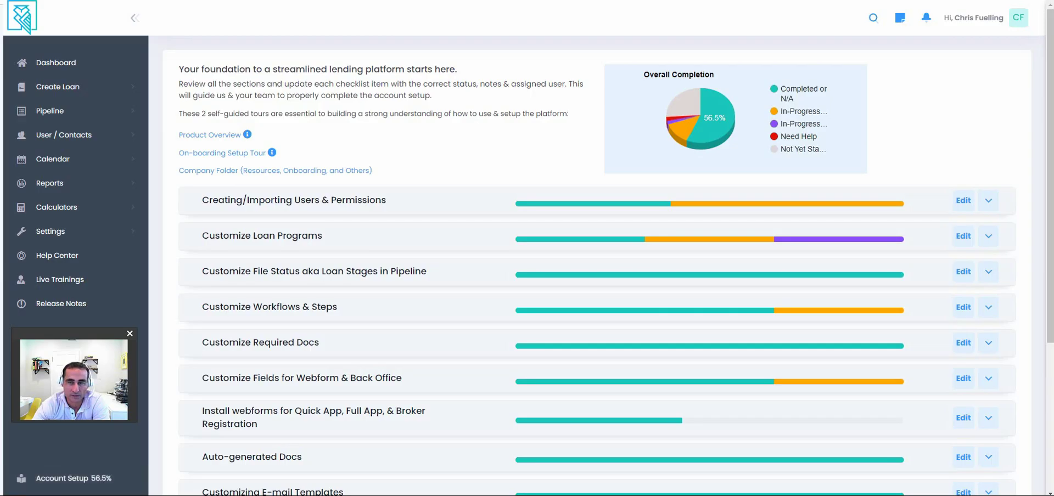
Expand and collapse the Users & Permissions, Loan Programs, and File Status checklist sections in turn.
{"action": "left_click", "coordinate": [988, 201]}
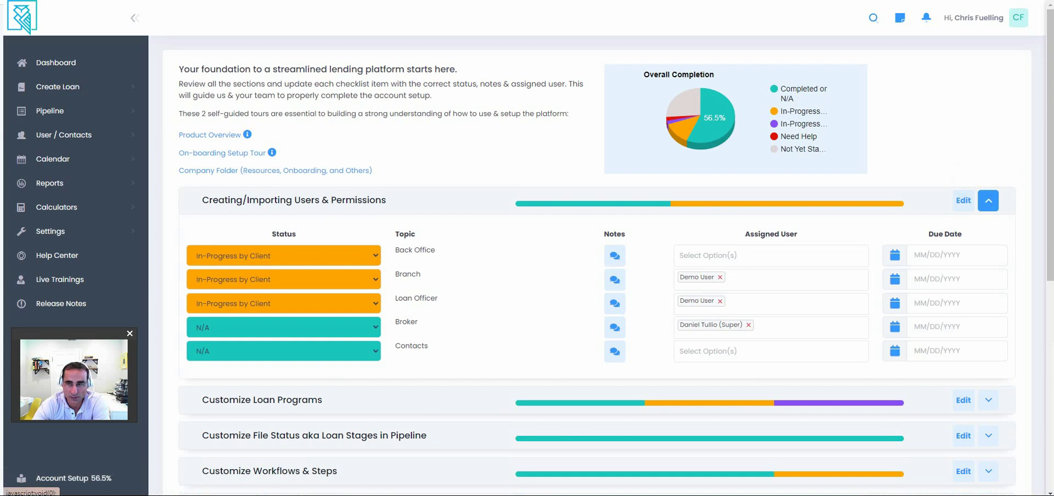
{"action": "left_click", "coordinate": [988, 201]}
{"action": "left_click", "coordinate": [988, 236]}
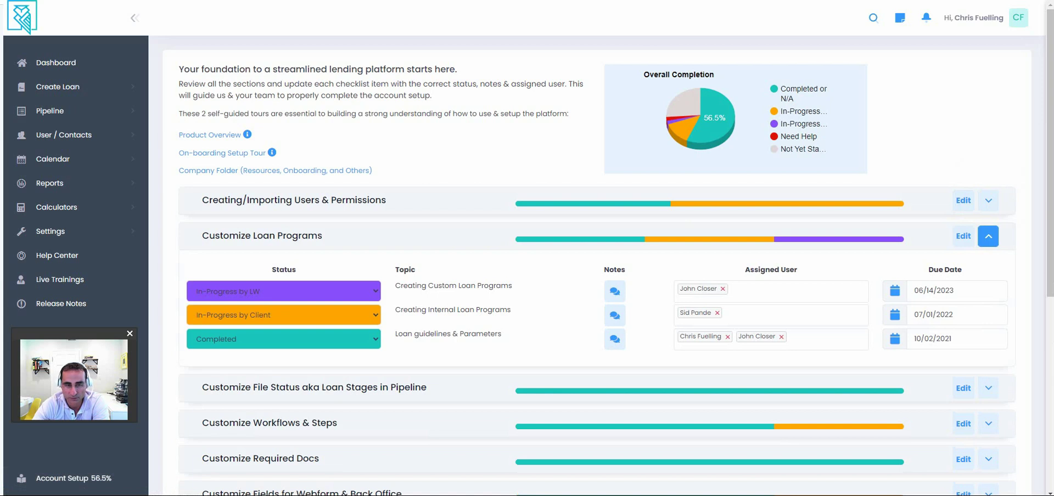
{"action": "left_click", "coordinate": [989, 237]}
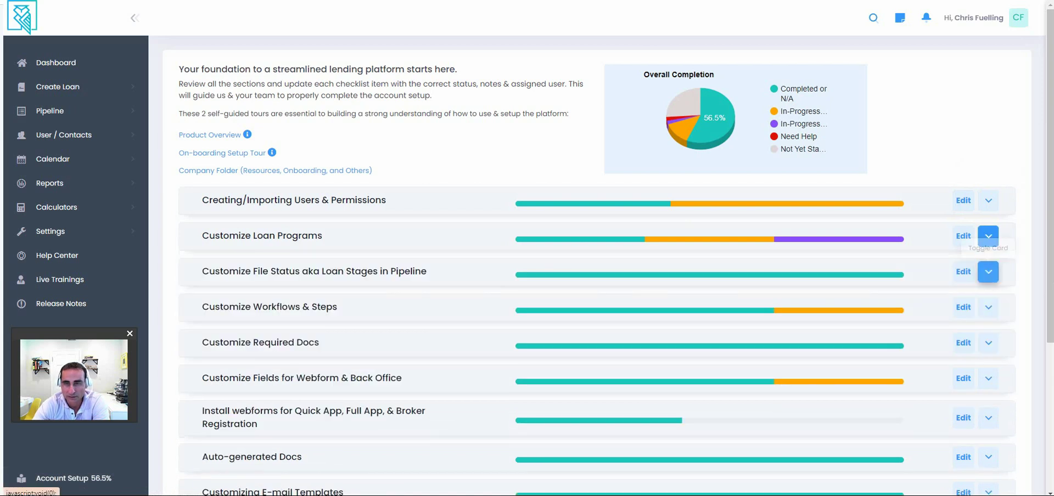
{"action": "left_click", "coordinate": [988, 271]}
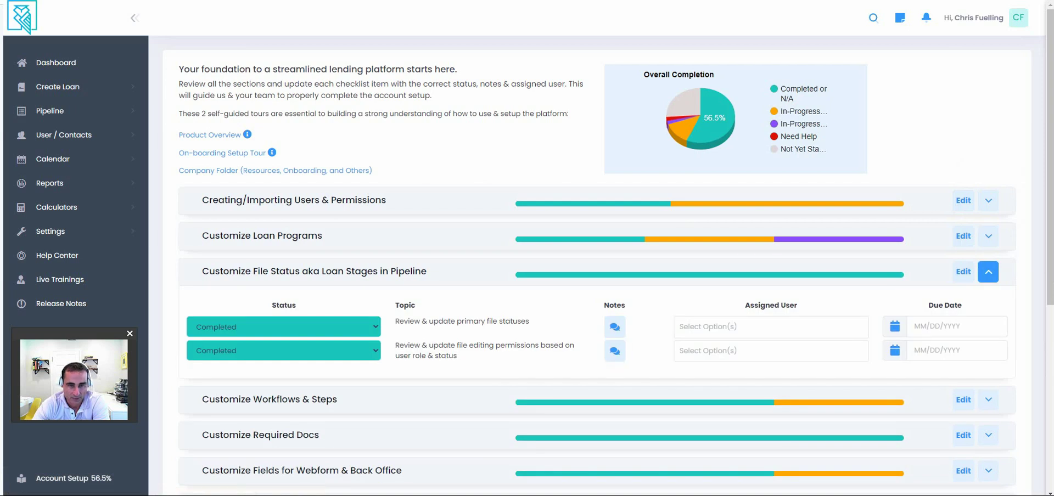
{"action": "left_click", "coordinate": [988, 272]}
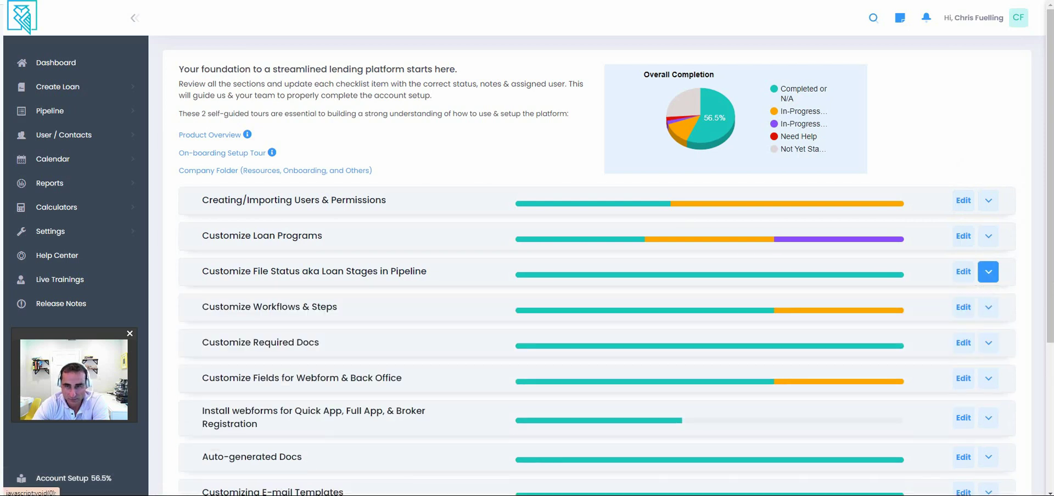
Review Workflows & Steps, then leave Required Docs and Fields for Webform & Back Office expanded.
{"action": "left_click", "coordinate": [989, 307]}
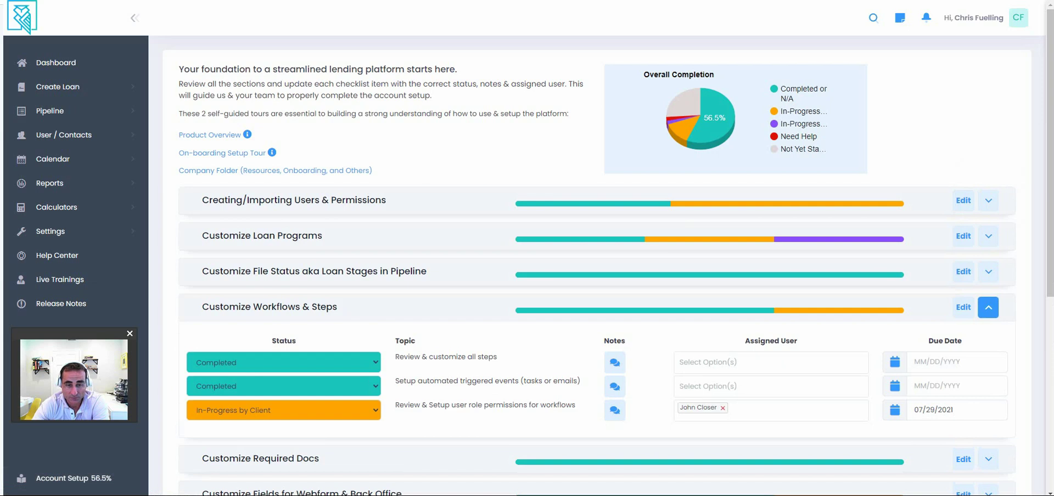
{"action": "scroll", "coordinate": [597, 263], "scroll_direction": "down", "scroll_amount": 2}
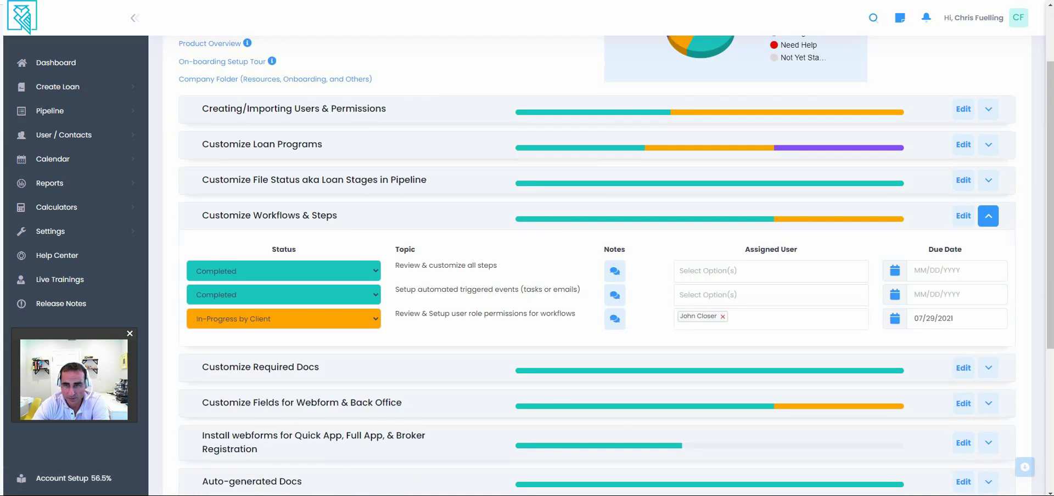
{"action": "left_click", "coordinate": [989, 216]}
{"action": "left_click", "coordinate": [988, 251]}
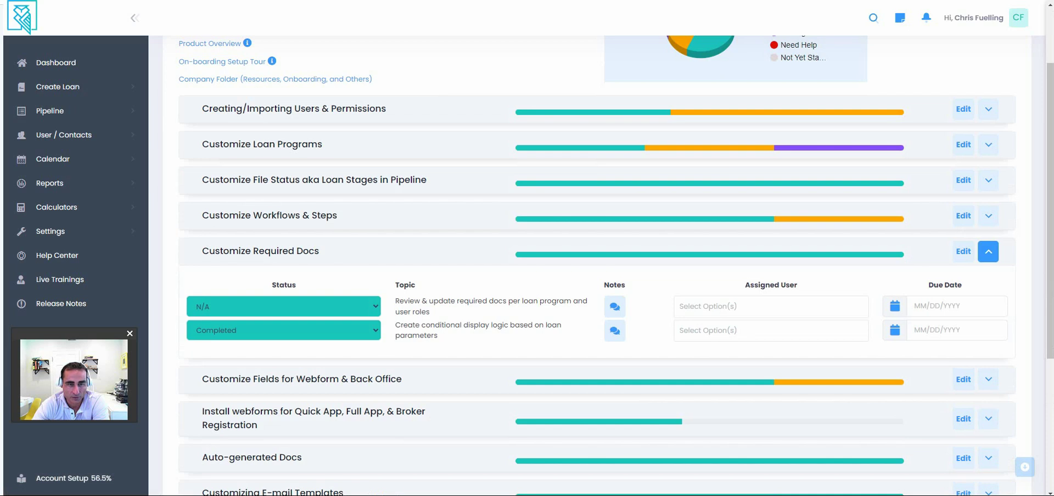
{"action": "left_click", "coordinate": [989, 380]}
{"action": "scroll", "coordinate": [988, 330], "scroll_direction": "down", "scroll_amount": 2}
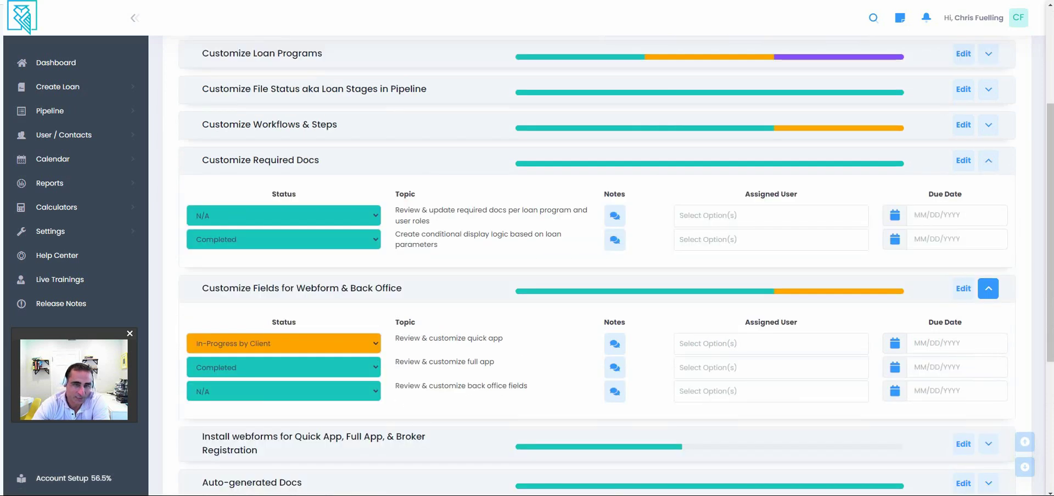
{"action": "scroll", "coordinate": [598, 264], "scroll_direction": "up", "scroll_amount": 4}
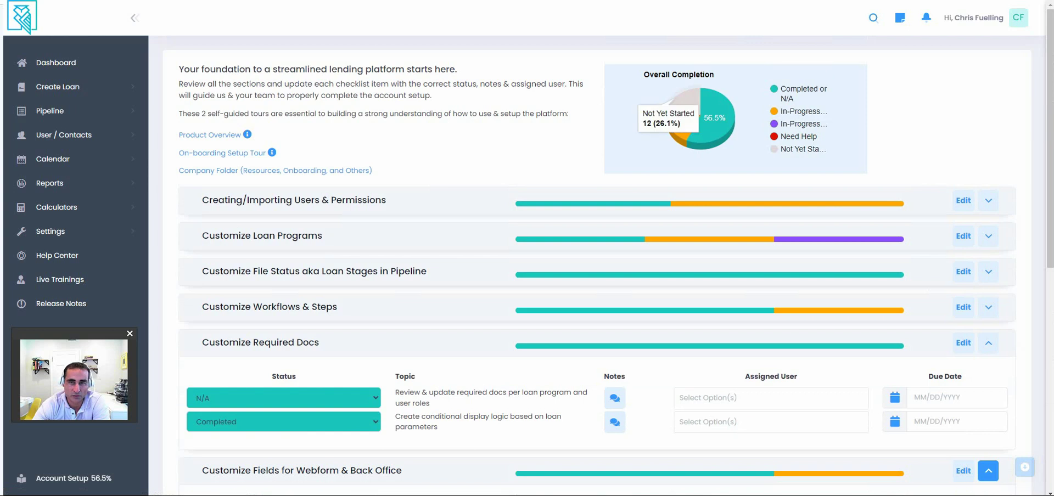
{"action": "mouse_move", "coordinate": [681, 132]}
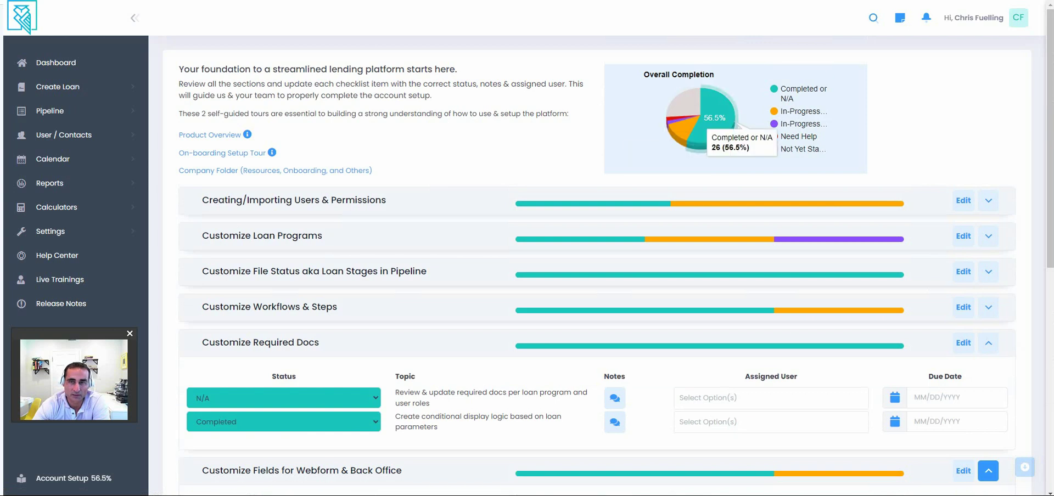
Open Live Trainings to see the weekly Zoom sessions for brokers, loan officers, and lenders.
{"action": "left_click", "coordinate": [60, 279]}
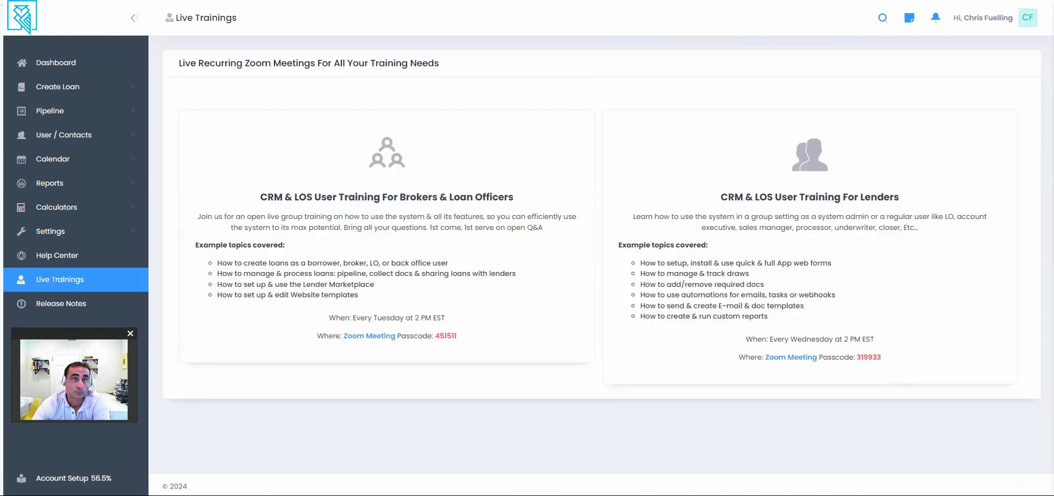